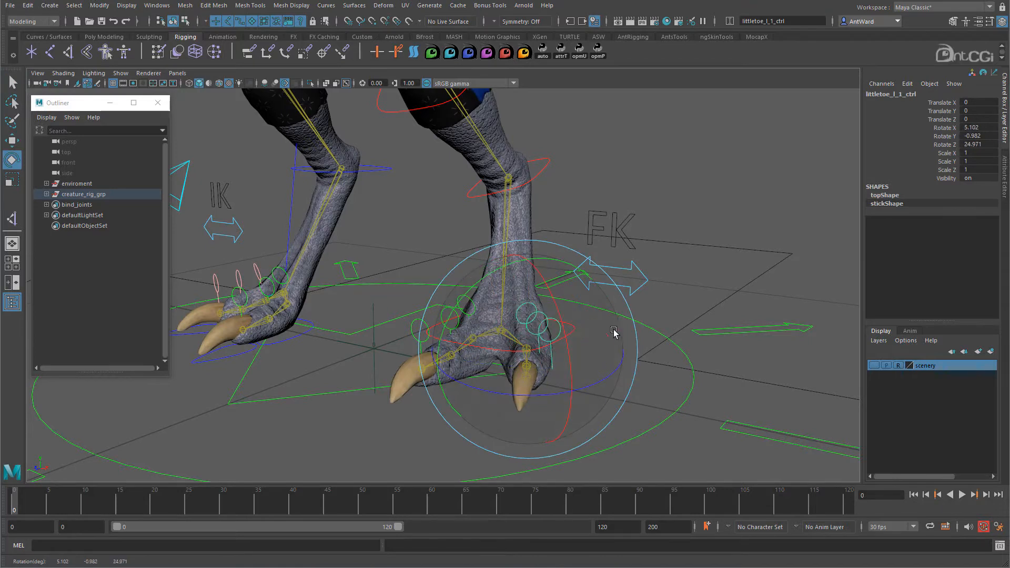
- Undo the test rotation of the left foot's little toe control and clear the selection
left_click(572, 337)
mouse_move(509, 328)
left_mouse_down()
mouse_move(545, 301)
mouse_move(508, 321)
left_mouse_up()
key("ctrl+z")
left_click(715, 261)
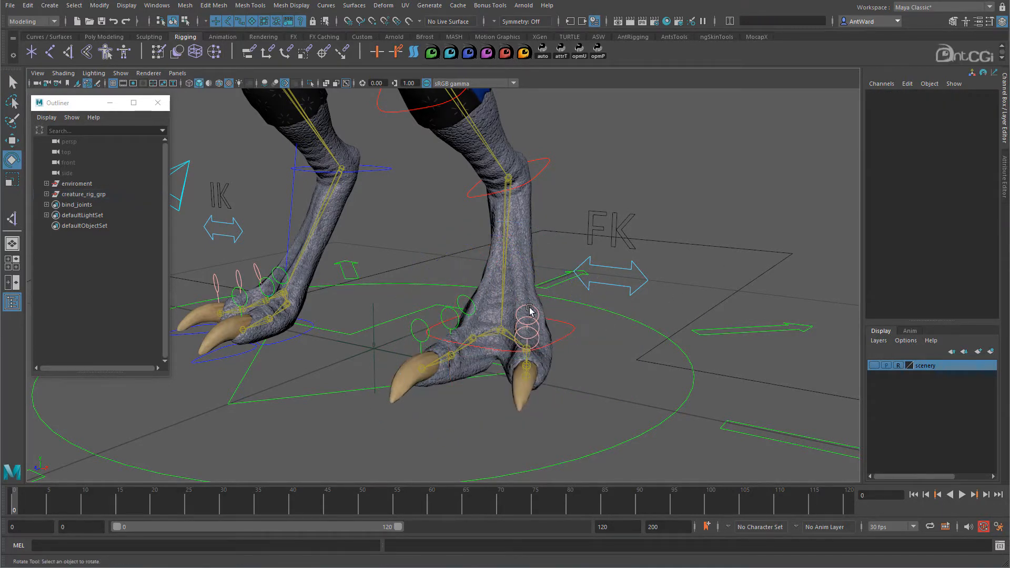
- Reveal littletoe_l_1_ctrl in the Outliner and select it together with bigtoe_l_1_ctrl
left_click(531, 309)
right_click(73, 297)
left_click(118, 424)
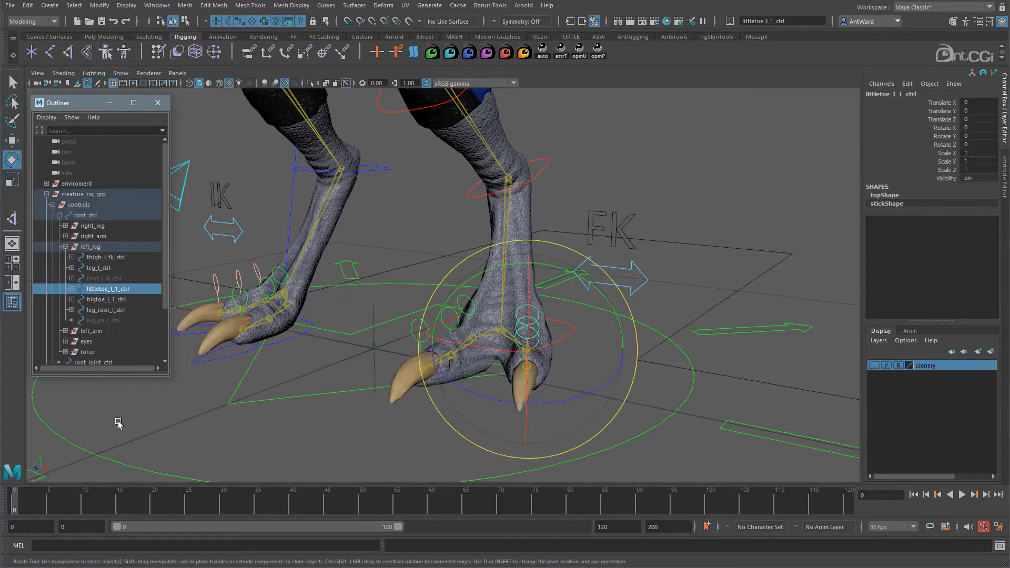
left_click_drag(118, 376, 138, 475)
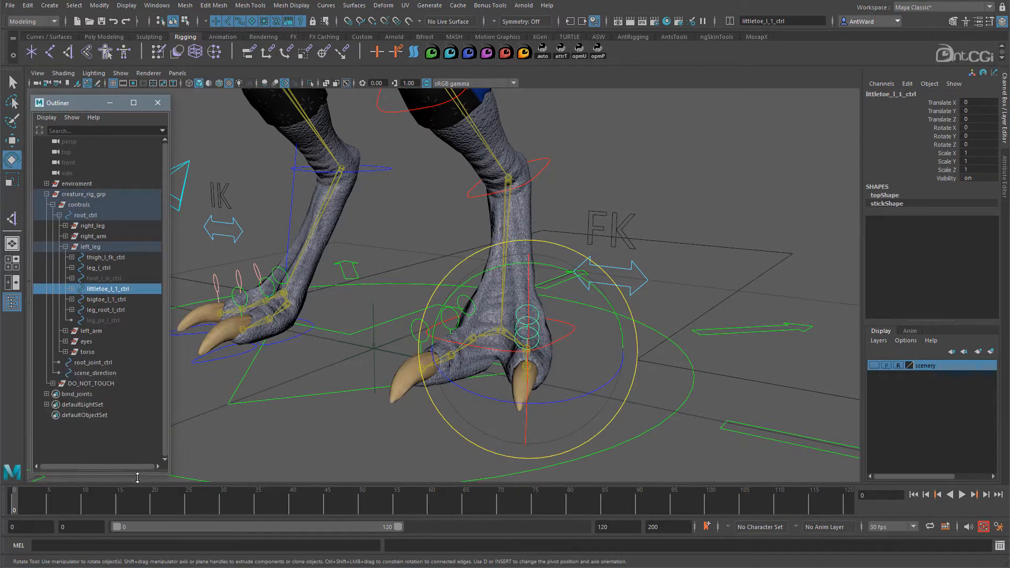
left_click(121, 300, "ctrl")
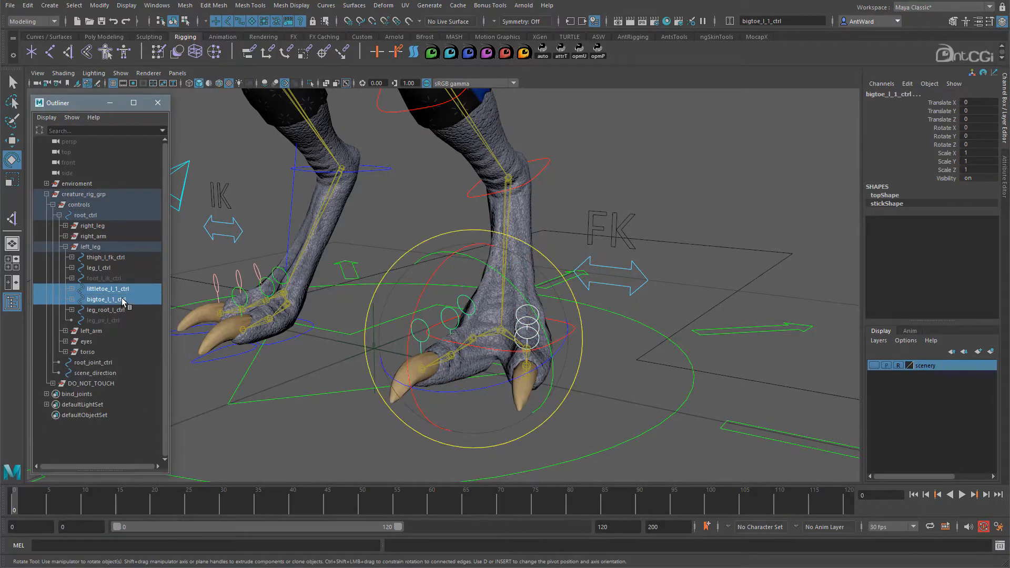
key("w")
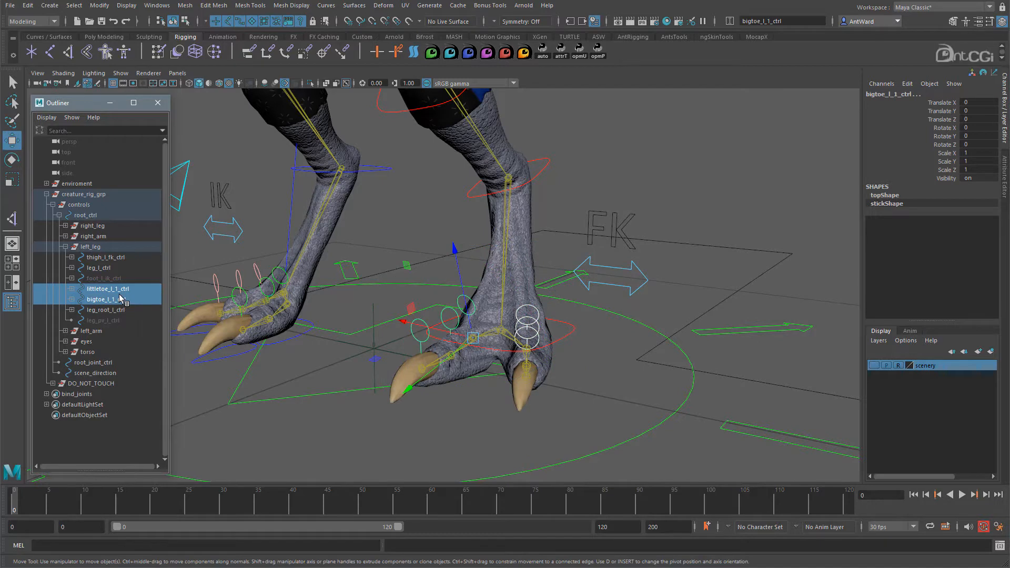
- Parent littletoe_l_1_ctrl and bigtoe_l_1_ctrl under foot_l_fk_ctrl in the left_leg hierarchy
left_click(97, 268)
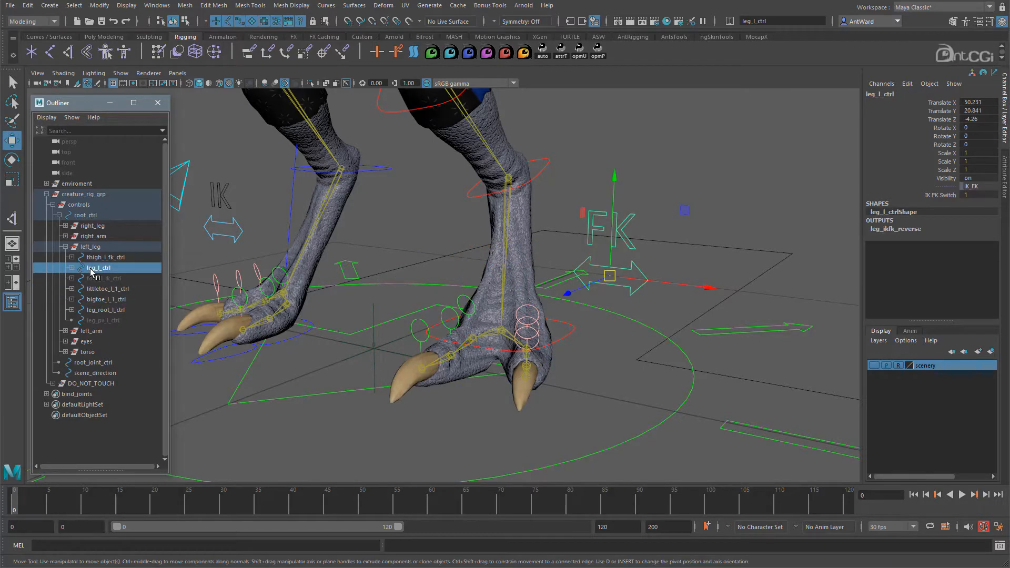
left_click(570, 331)
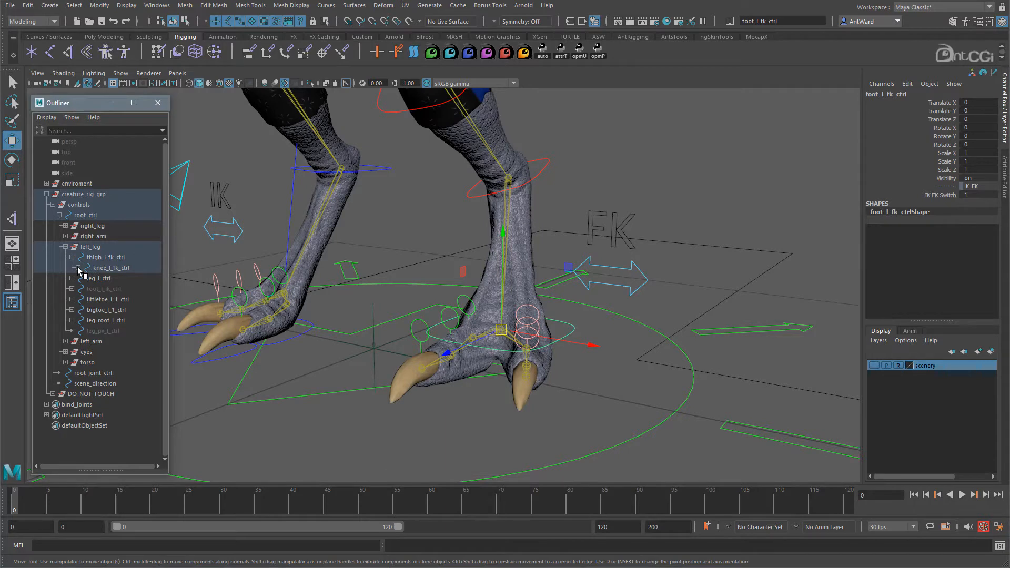
left_click(78, 269)
left_click(84, 279)
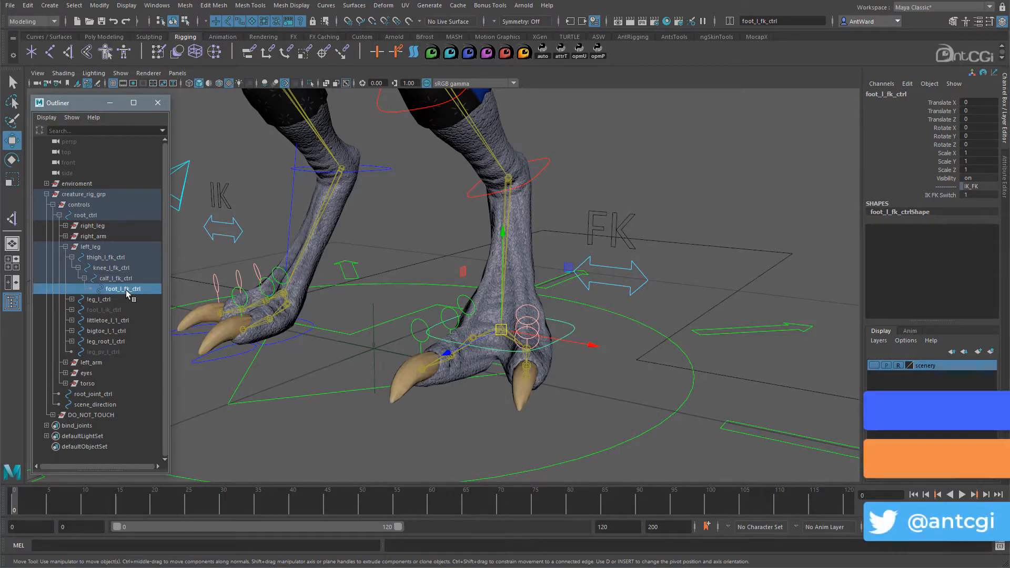
left_click(119, 322)
left_click_drag(120, 330, 122, 331)
middle_click_drag(121, 330, 138, 288)
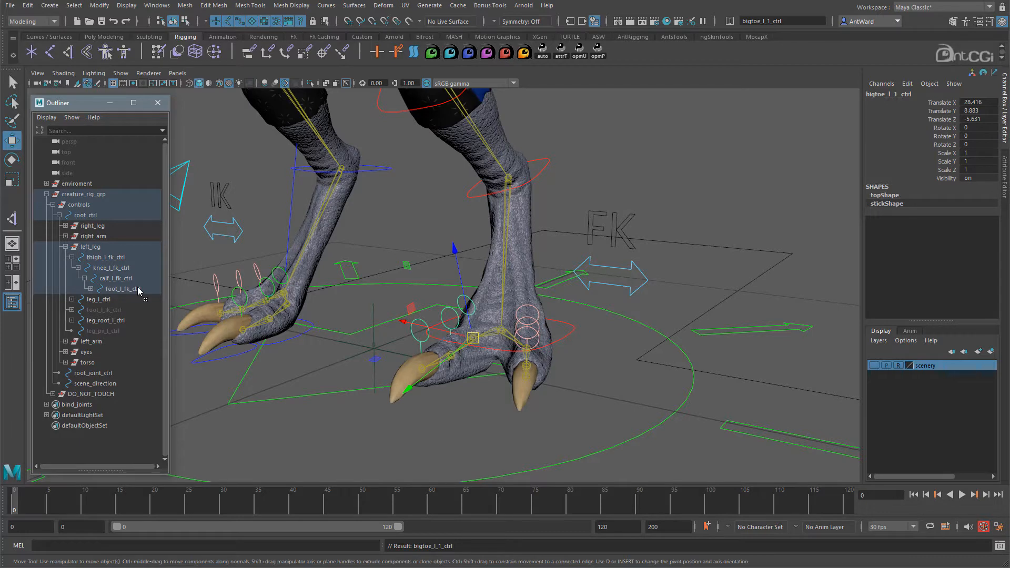
left_click(91, 288)
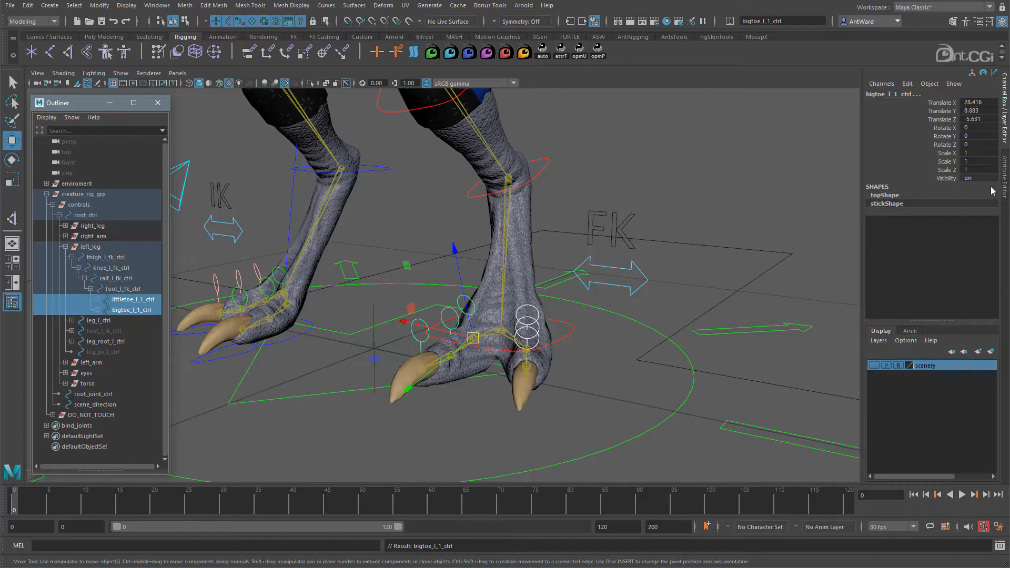
- Set the Transform Offset Parent Matrix of littletoe_l_1_ctrl to identity
left_click(1006, 175)
left_click(787, 91)
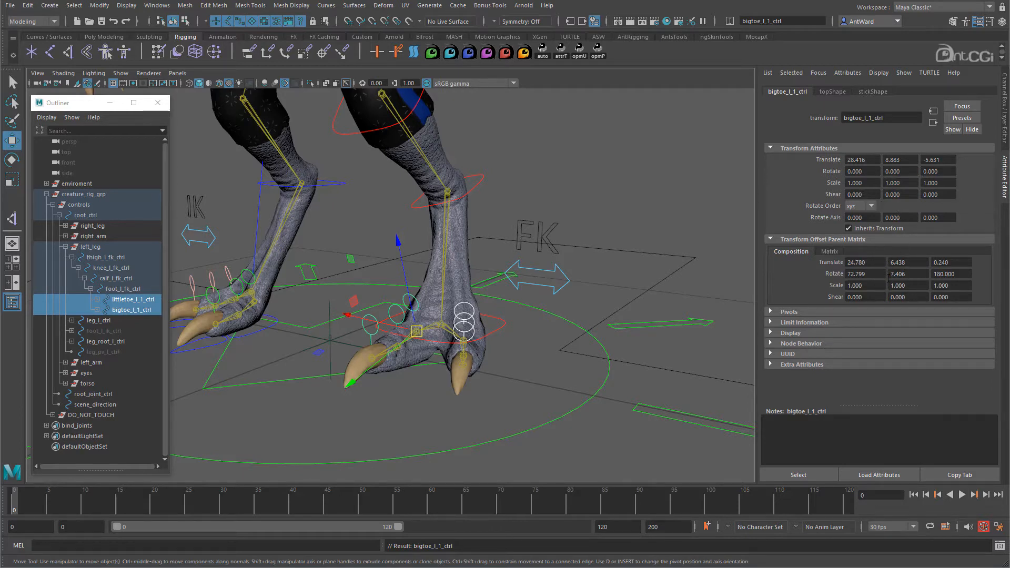
left_click(152, 300)
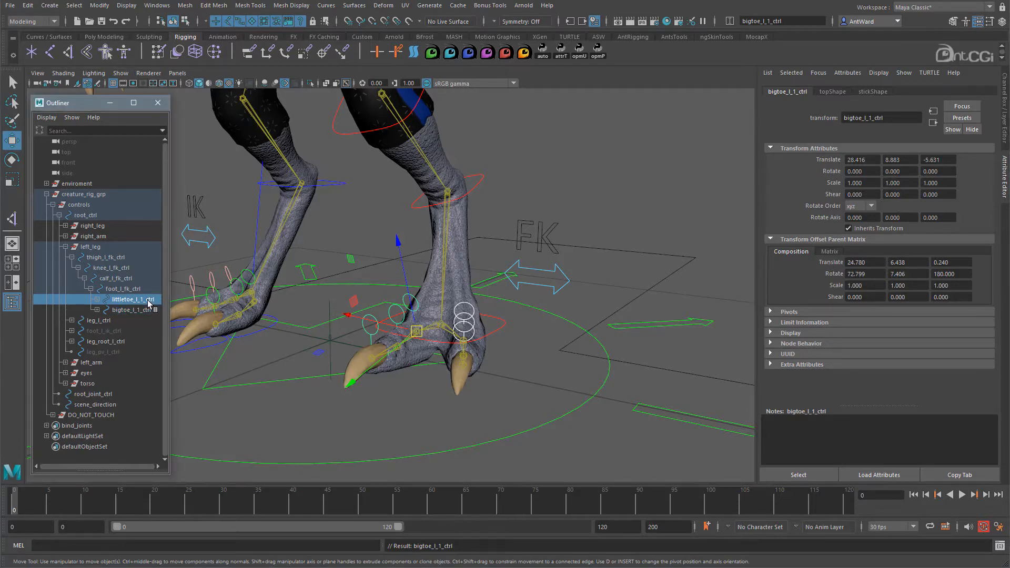
right_click(842, 272)
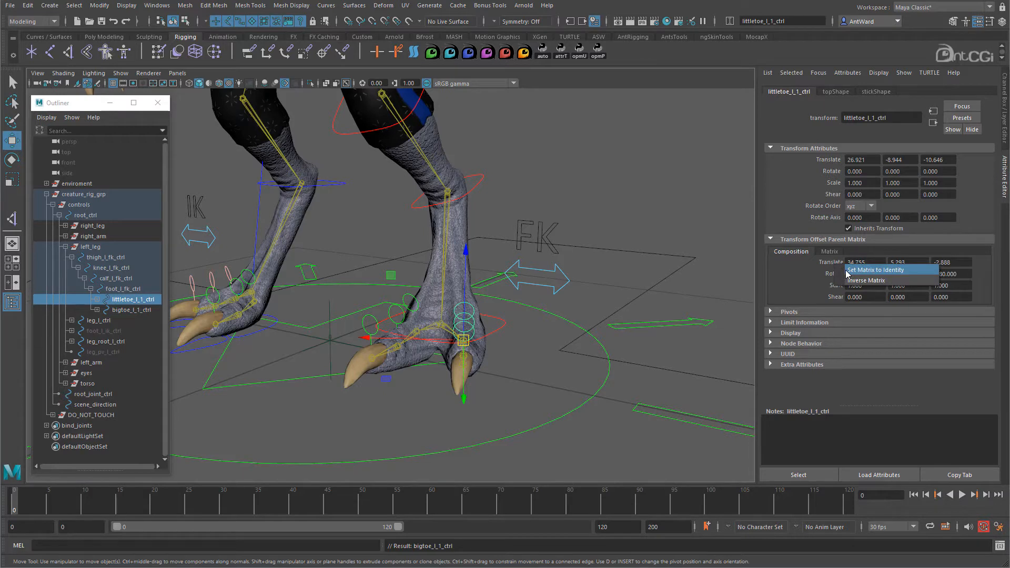
left_click(848, 271)
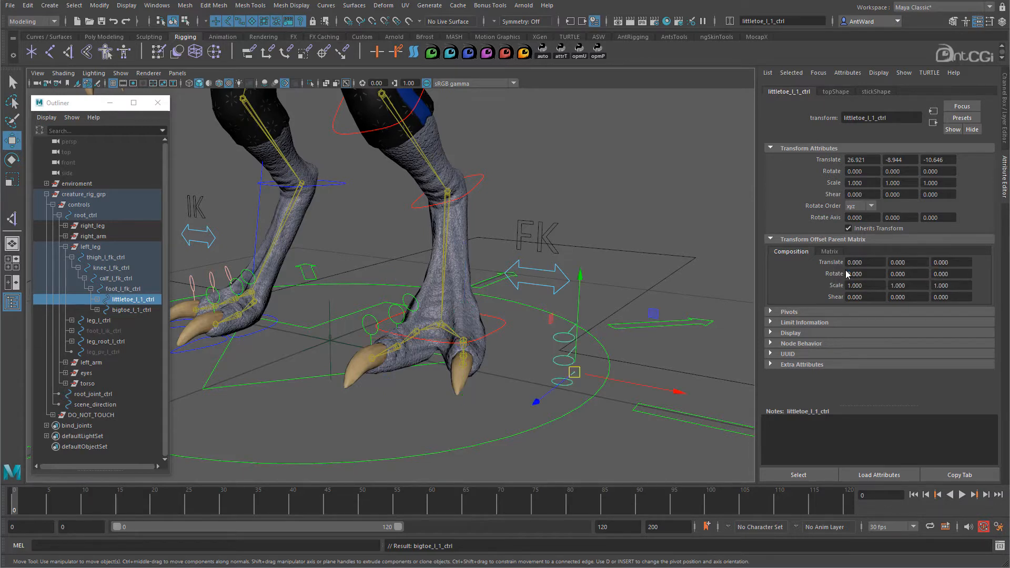
- Reset bigtoe_l_1_ctrl's Transform Offset Parent Matrix to identity
left_click(131, 310)
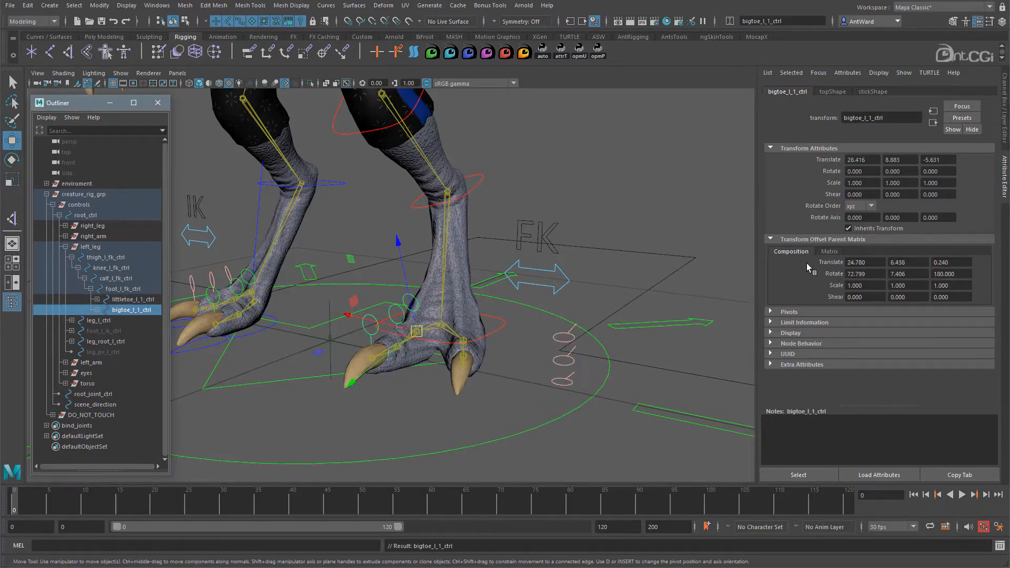
right_click(820, 263)
left_click(844, 274)
- Set Translate X, Y and Z to 0 on both littletoe_l_1_ctrl and bigtoe_l_1_ctrl
left_click(132, 299, "ctrl")
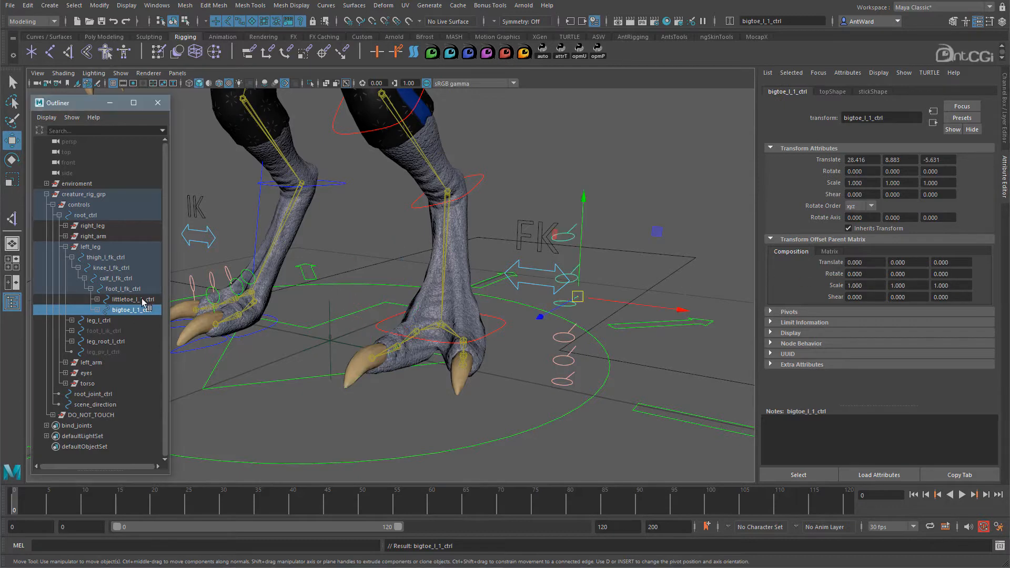
left_click(1003, 121)
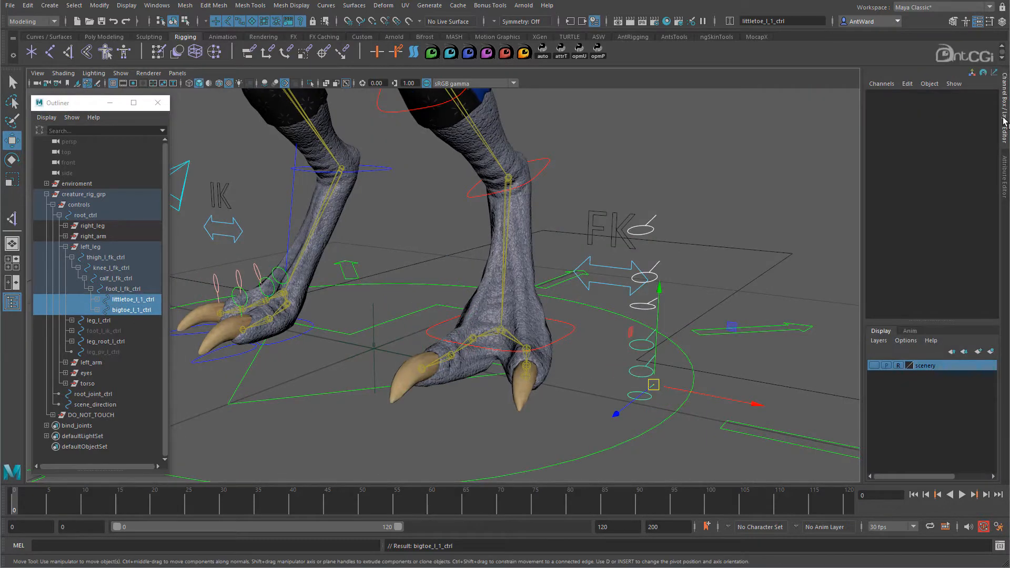
left_click_drag(983, 102, 988, 116)
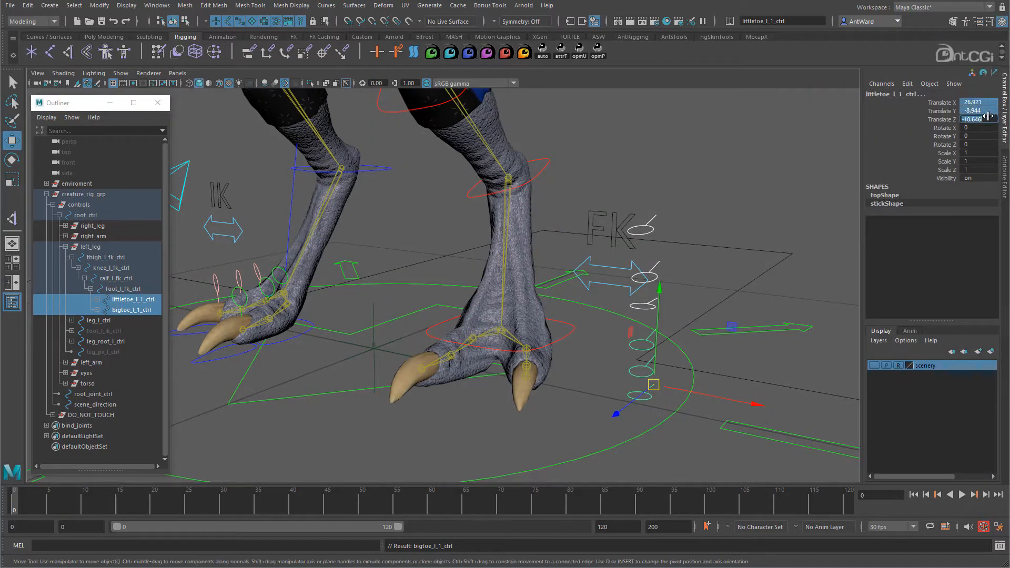
type("0")
key("Return")
scroll(424, 323, "up", 2)
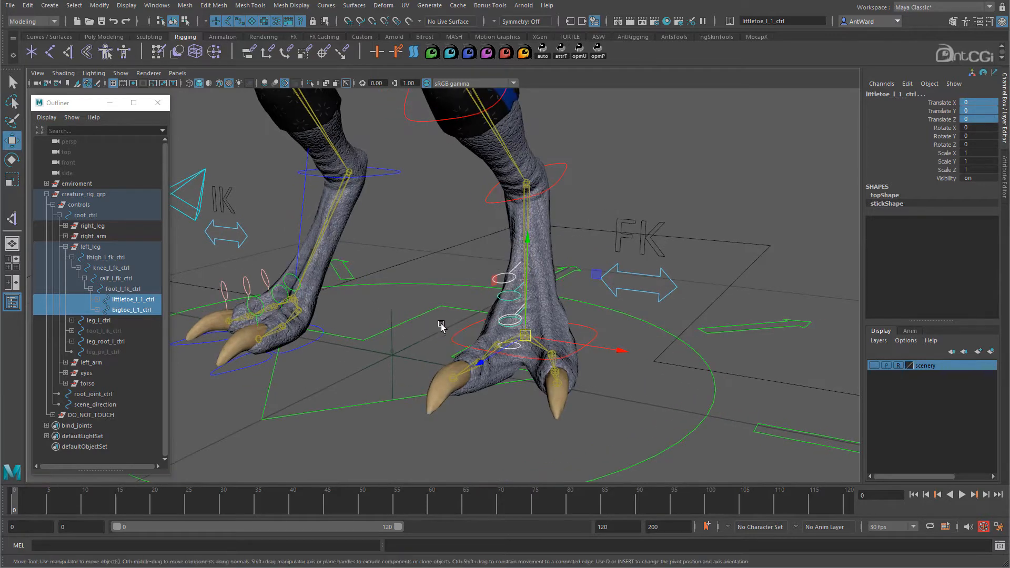
- Unparent both toe controls to the scene's top level and set their Translate X, Y and Z to 0
middle_click_drag(124, 302, 72, 183)
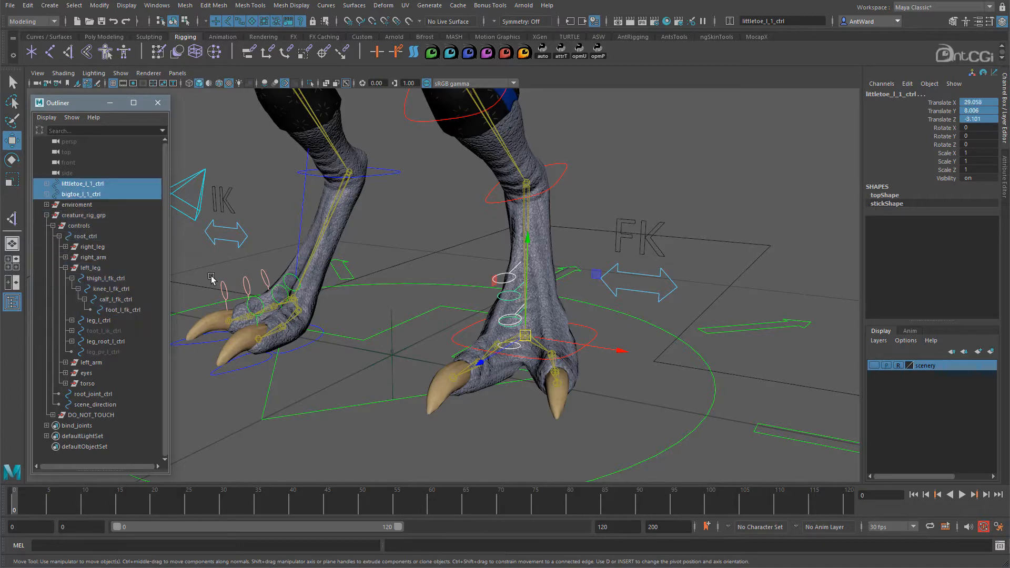
left_click_drag(968, 104, 974, 117)
type("0")
key("Return")
left_click_drag(410, 331, 405, 337, "alt")
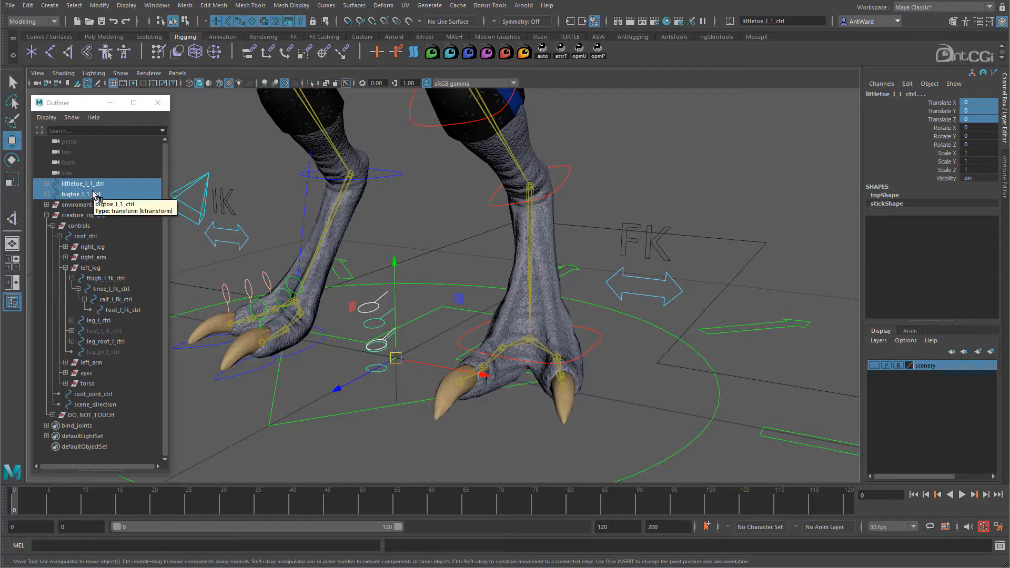
- Parent both toe controls under foot_l_fk_ctrl and match all transforms of bigtoe_l_1_ctrl to the bigtoe_01_l_ik joint
middle_click_drag(93, 193, 124, 315)
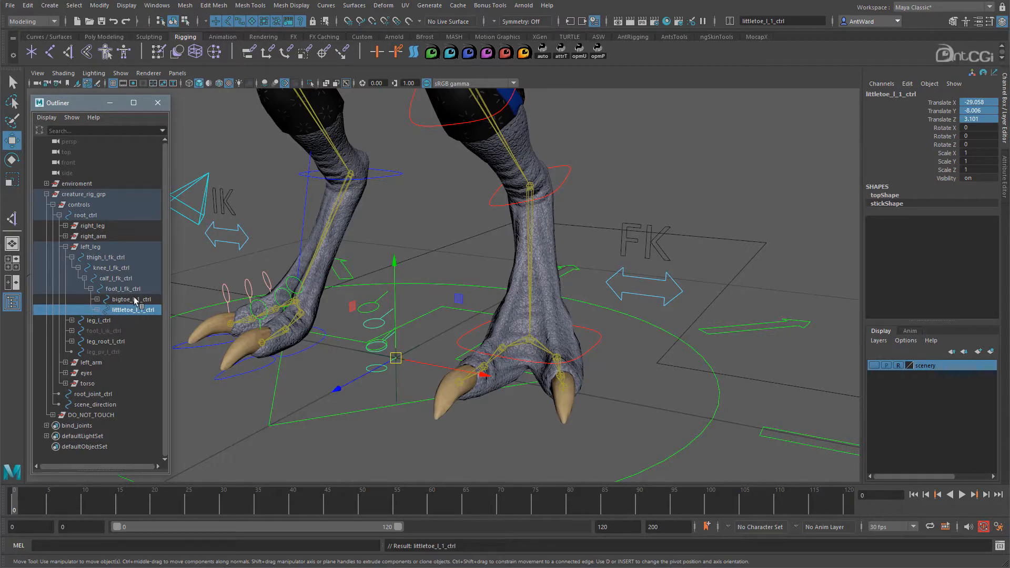
left_click(135, 300)
left_click_drag(474, 365, 461, 380, "alt")
middle_click_drag(462, 381, 467, 291, "alt")
right_click_drag(467, 291, 567, 295, "alt")
middle_click_drag(502, 250, 514, 294, "alt")
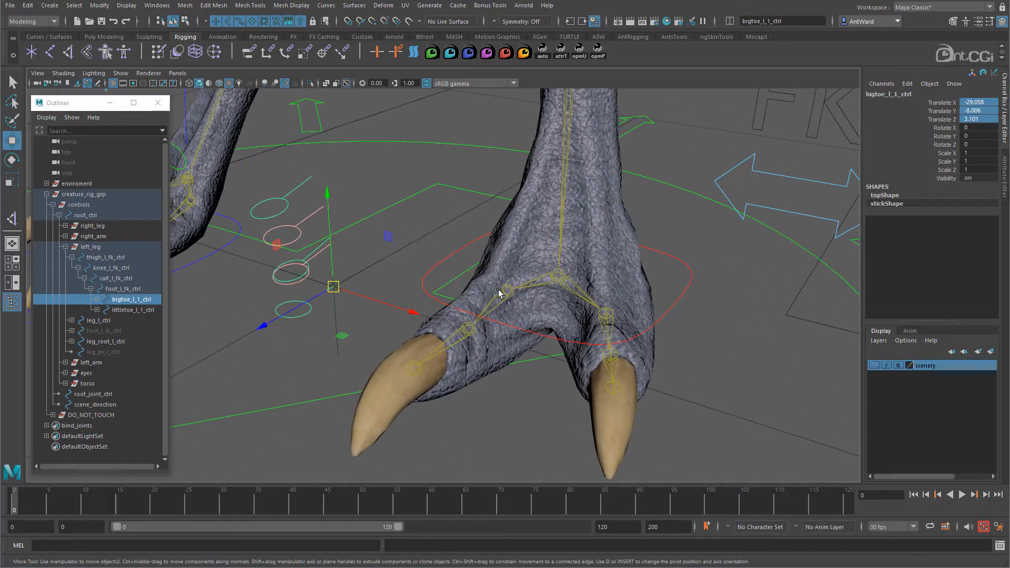
left_click(499, 291)
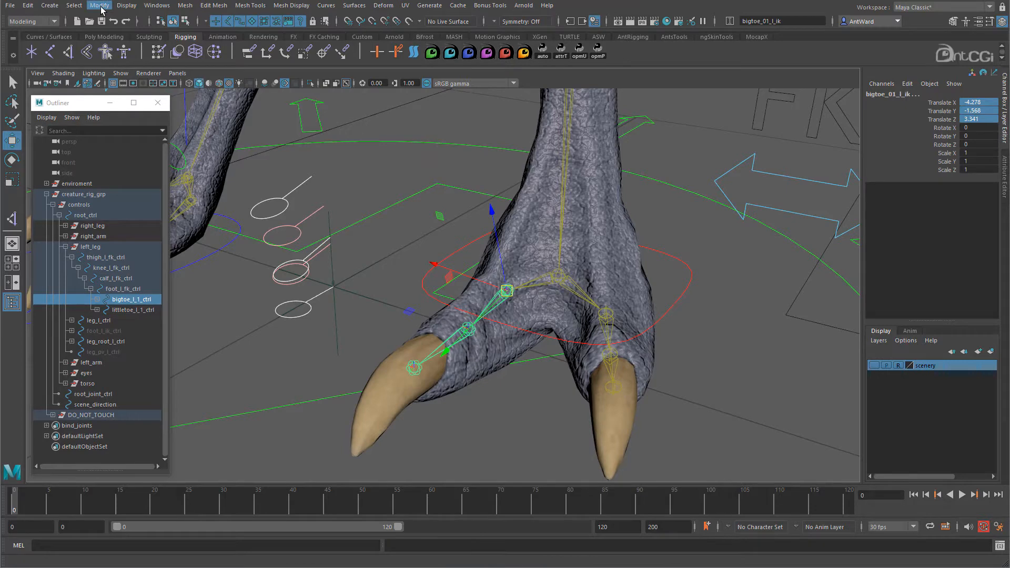
left_click(101, 10)
mouse_move(158, 64)
left_click(236, 68)
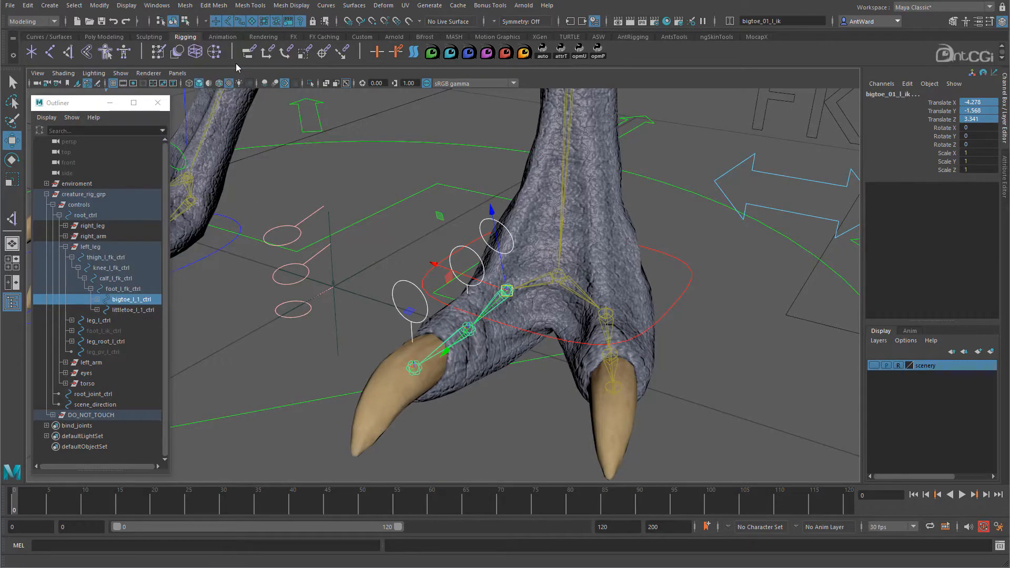
- Match all transforms of littletoe_l_1_ctrl to the littletoe_01_l_ik joint
left_click(131, 310)
left_click(605, 314)
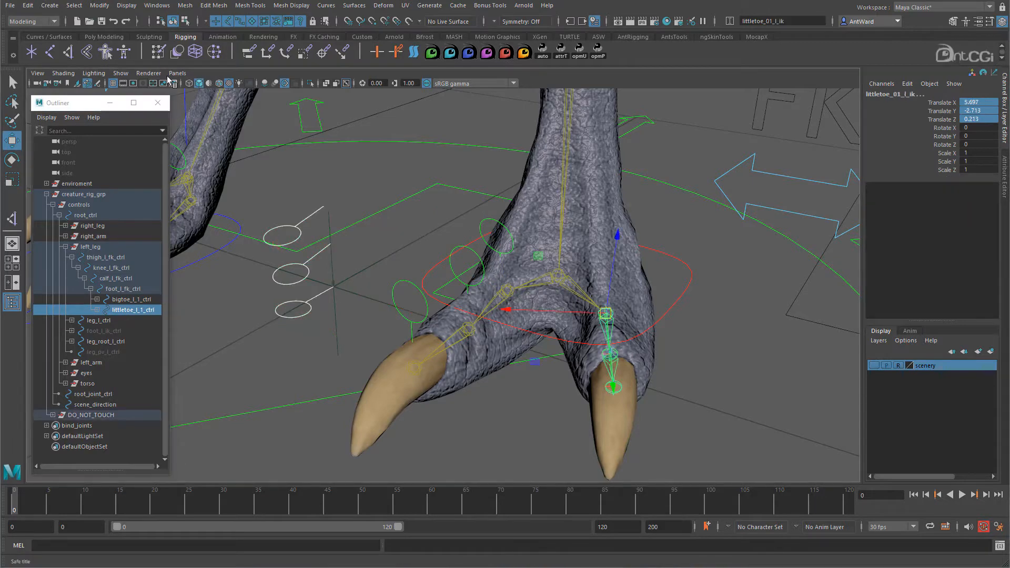
left_click(99, 5)
mouse_move(158, 64)
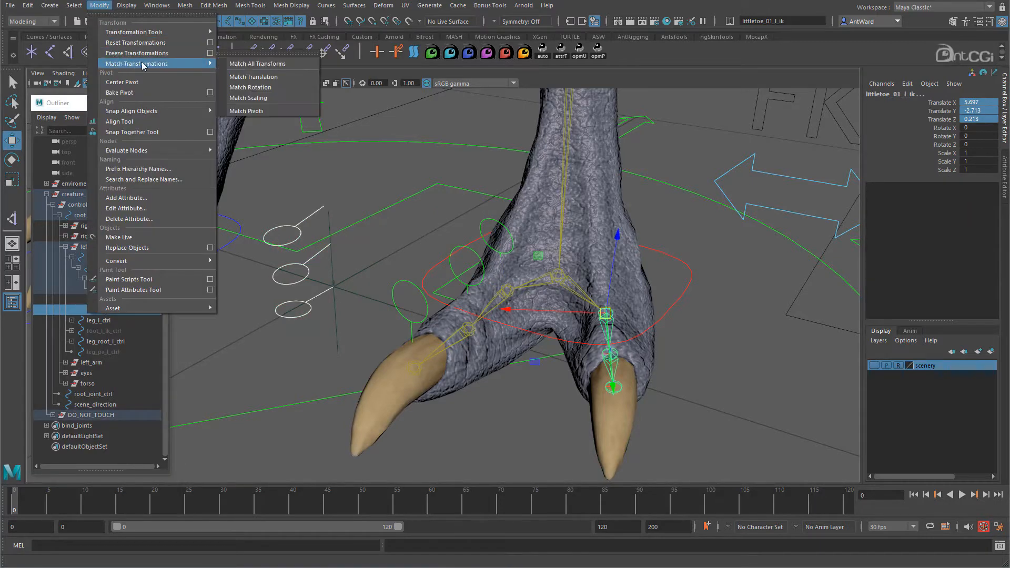
left_click(257, 67)
key("f")
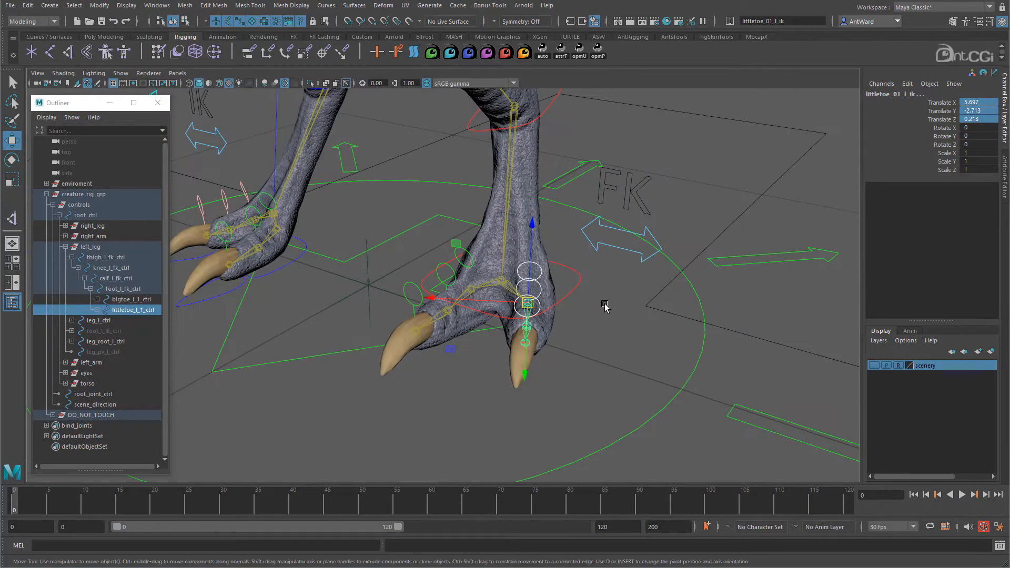
- Transfer the transforms of littletoe_l_1_ctrl and bigtoe_l_1_ctrl into their Offset Parent Matrix with the opmP script
left_click(605, 307)
left_click(543, 274)
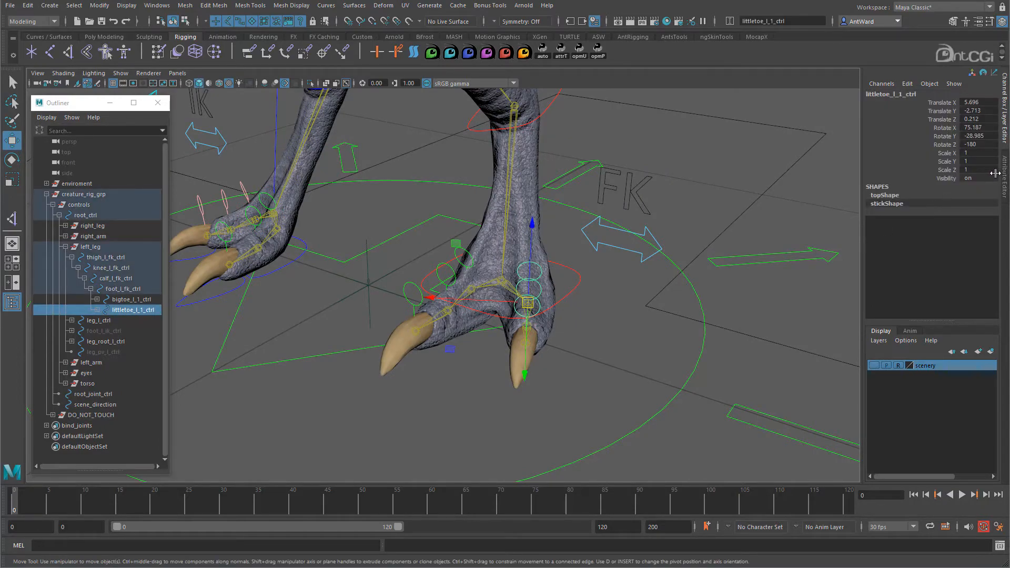
left_click(1005, 176)
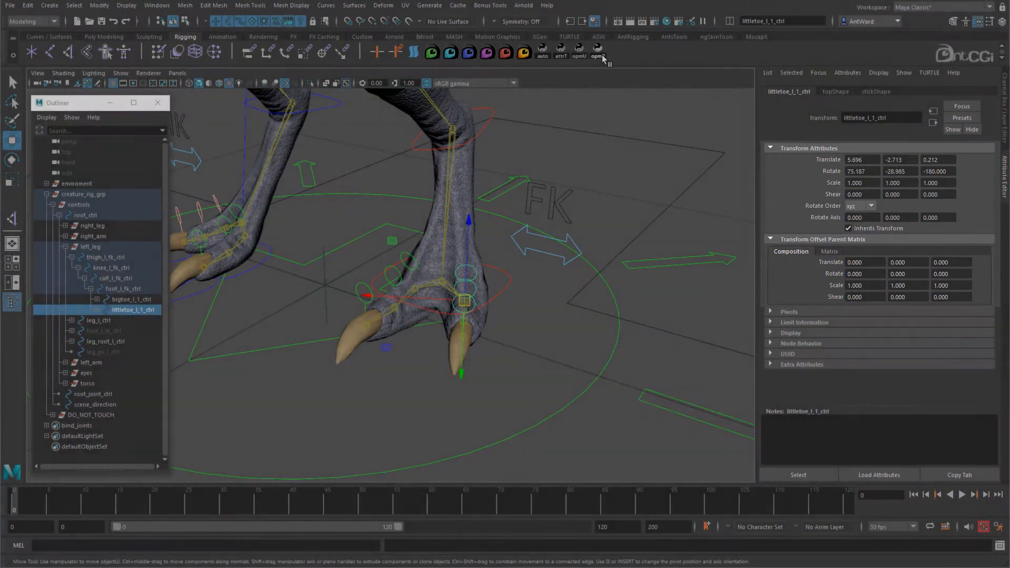
left_click(600, 53)
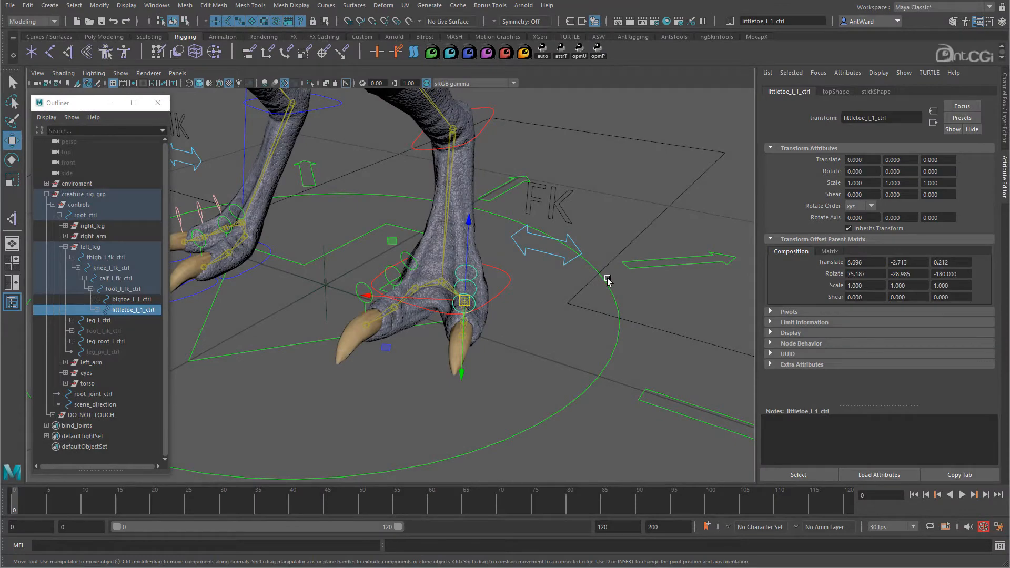
left_click(406, 256)
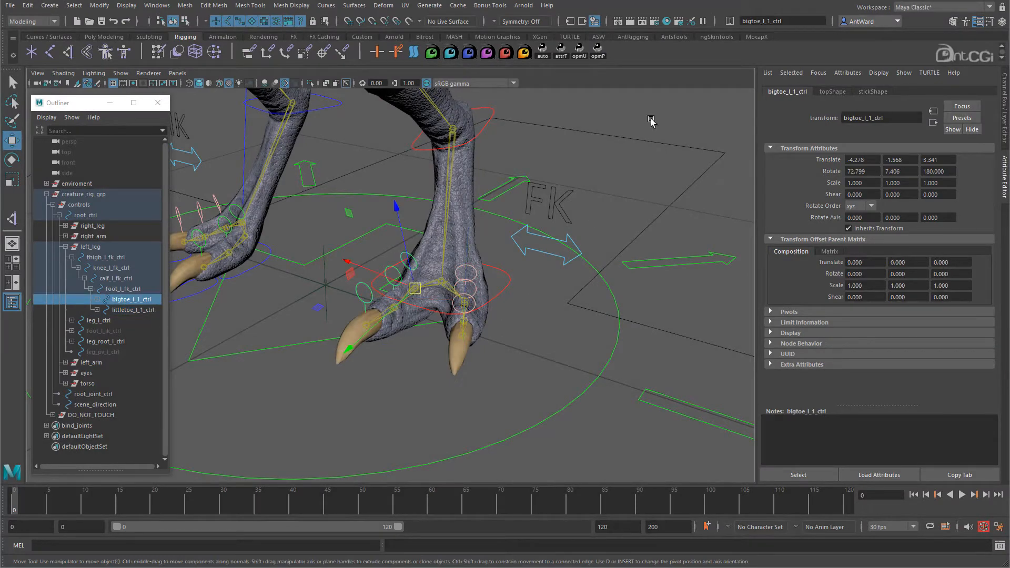
left_click(600, 53)
- Turn off hardware texturing and show the left foot as a wireframe with its joints and toe controls
scroll(416, 316, "up", 4)
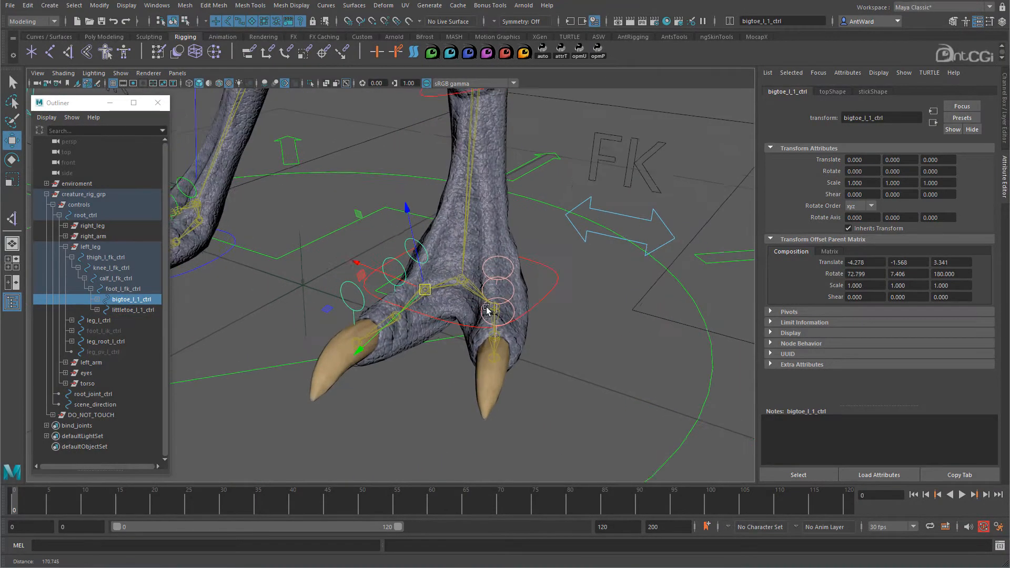
scroll(437, 316, "up", 3)
left_click(64, 73)
left_click(89, 247)
left_click(63, 73)
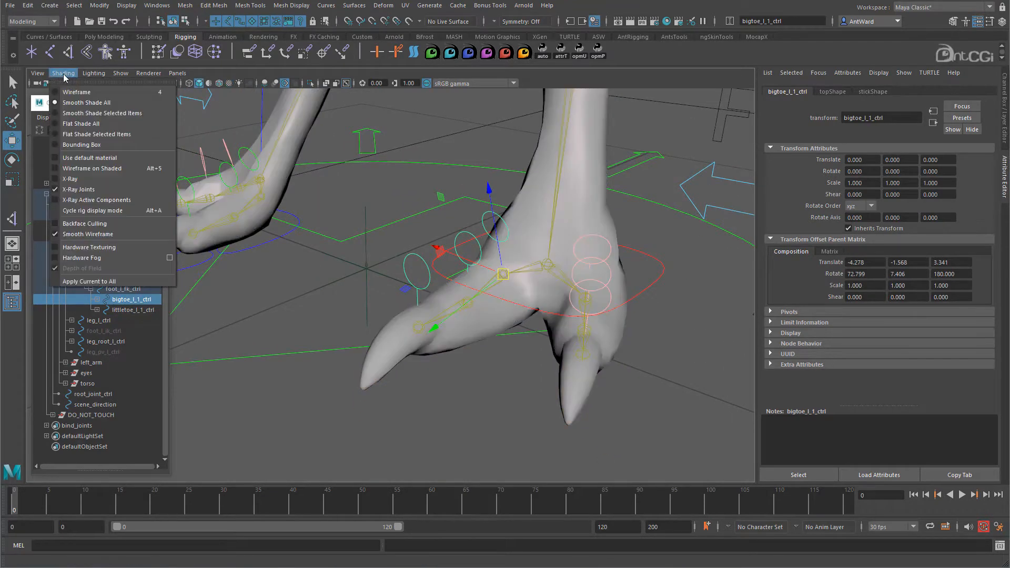
left_click(96, 168)
mouse_move(369, 286)
left_mouse_down("alt")
mouse_move(472, 349)
mouse_move(358, 359)
left_mouse_up("alt")
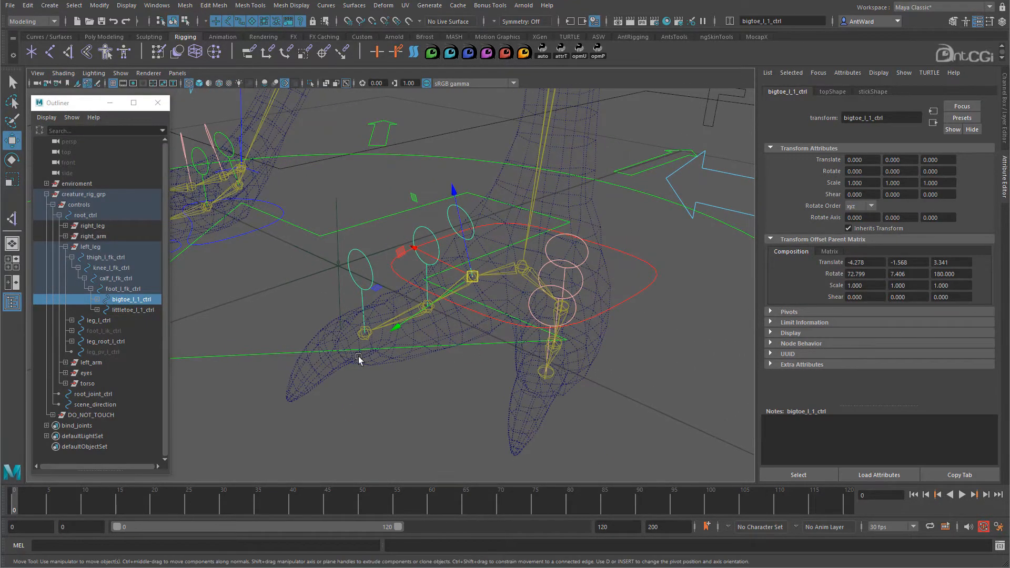
- Expand the big toe and little toe control hierarchies and examine the offset parent matrix values of bigtoe_l_3_ctrl
left_click(98, 311, "shift")
left_click(97, 299, "shift")
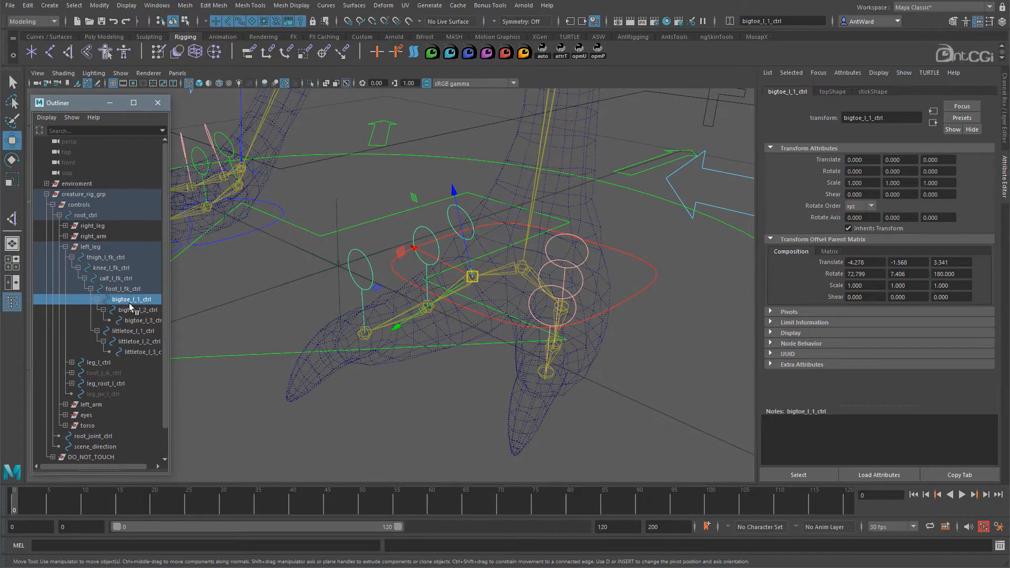
left_click(133, 311)
left_click(141, 320)
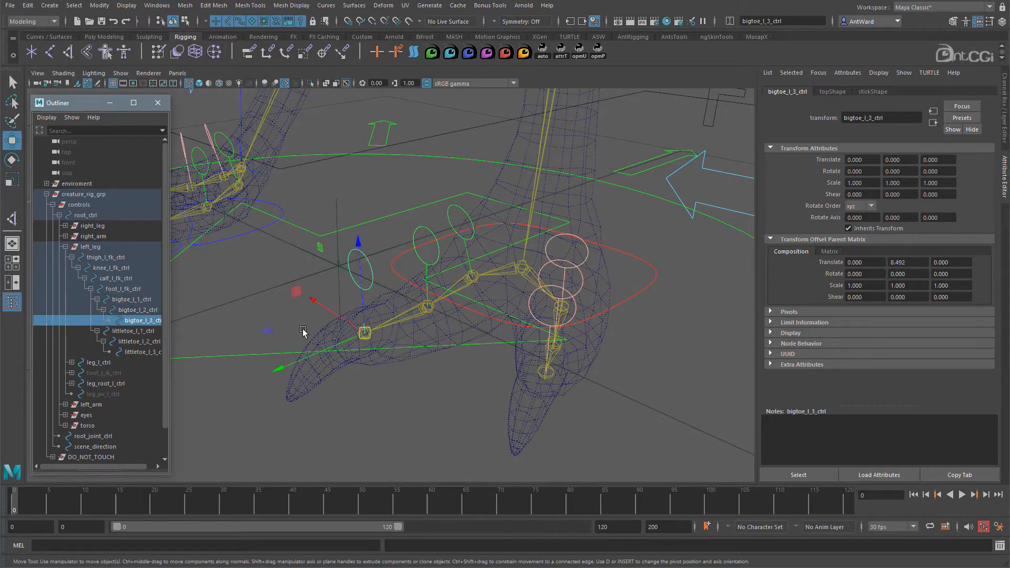
- Hide the thigh_l_ik joint chain and show the thigh_l_fk joint chain instead
left_click(406, 322)
right_click(135, 378)
left_click(163, 409)
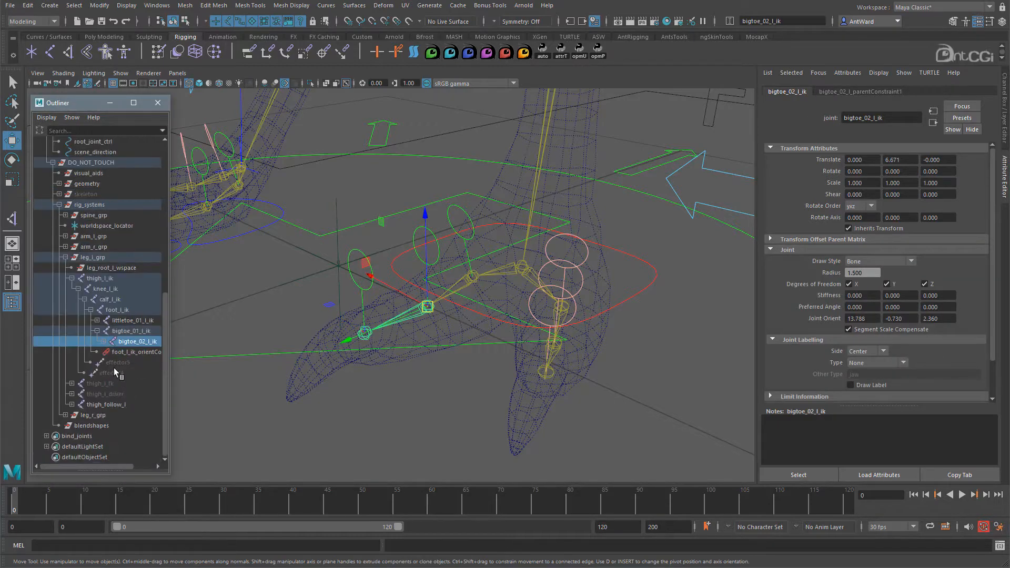
left_click_drag(172, 364, 222, 364)
left_click(109, 279)
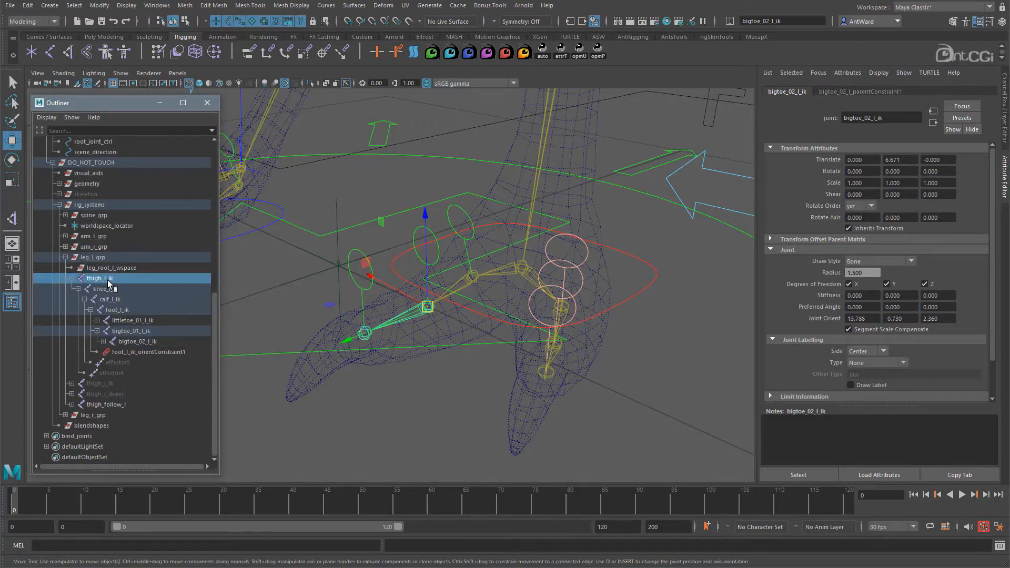
key("ctrl+h")
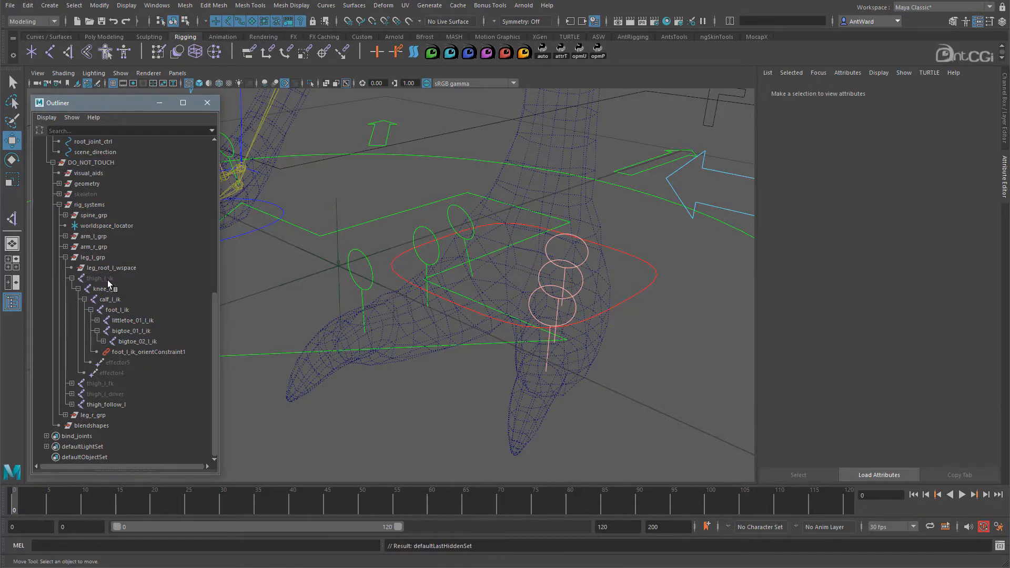
left_click(128, 384)
key("shift+h")
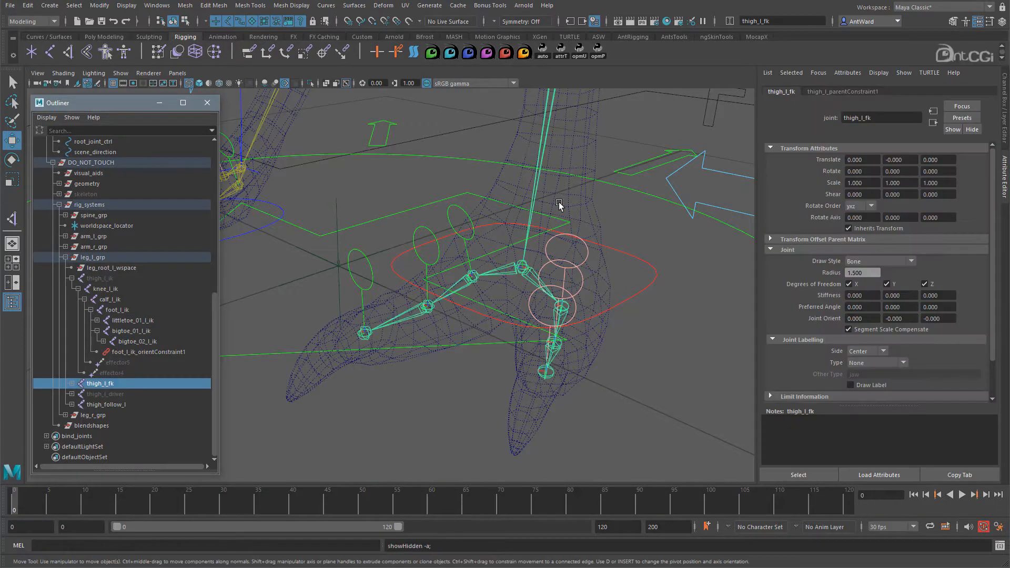
- Transfer the transforms of bigtoe_01_l_fk into its Offset Parent Matrix with the opmP script and set its Joint Orient to 0, 0, 0
left_click(463, 211)
right_click_drag(428, 330, 493, 333, "alt")
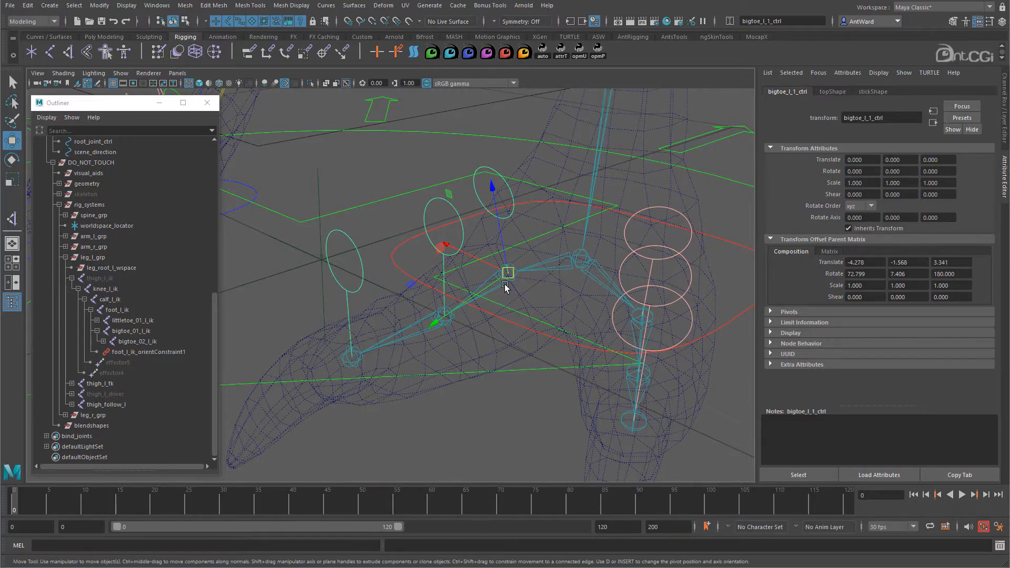
left_click(505, 284)
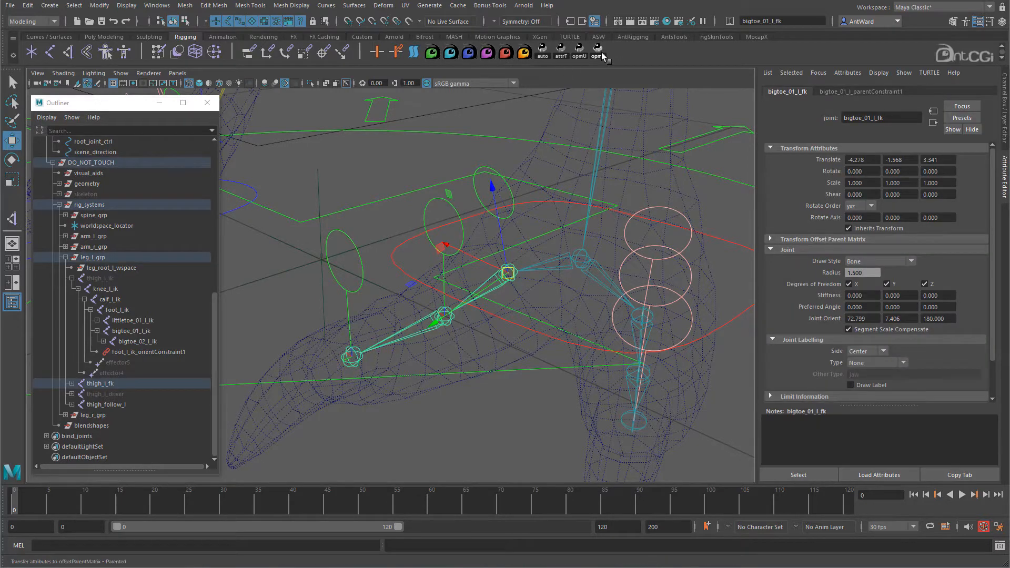
left_click(602, 53)
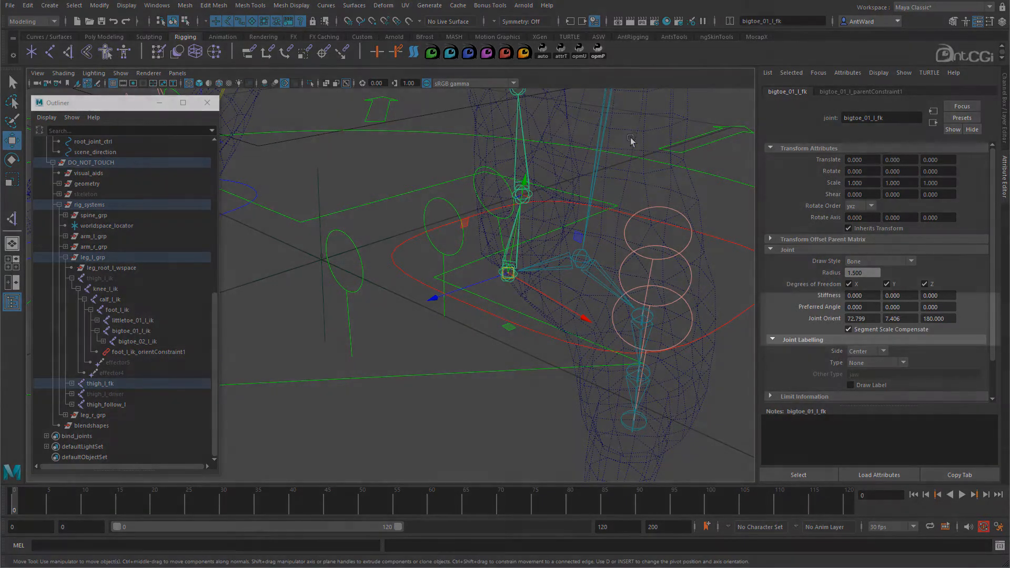
double_click(862, 319)
type("0")
key("Return")
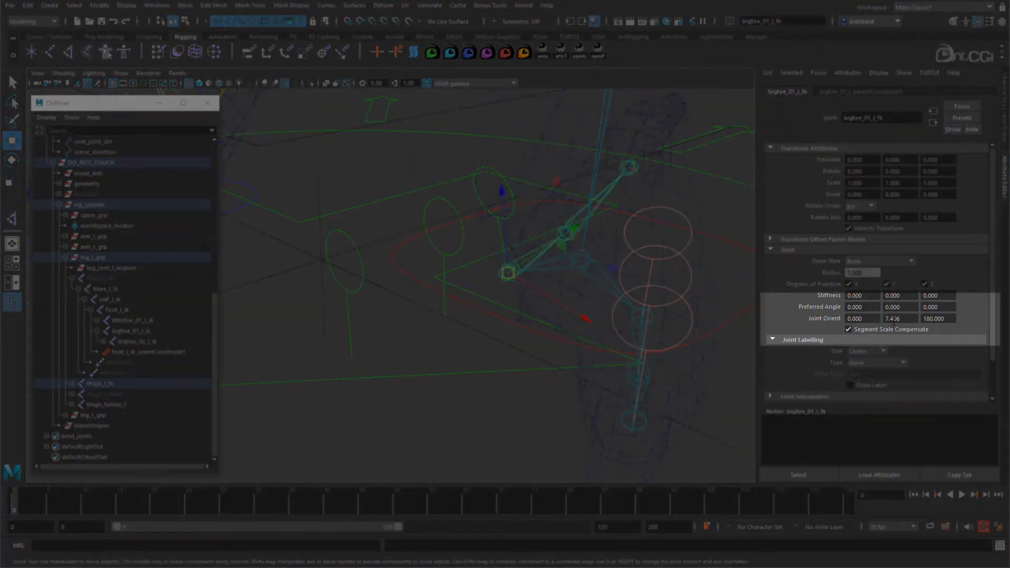
double_click(894, 320)
type("0")
key("Return")
double_click(936, 318)
type("0")
key("Return")
- Transfer the transforms of bigtoe_02_l_fk and bigtoe_03_l_fk into their Offset Parent Matrix with the opmP script
left_click(446, 316)
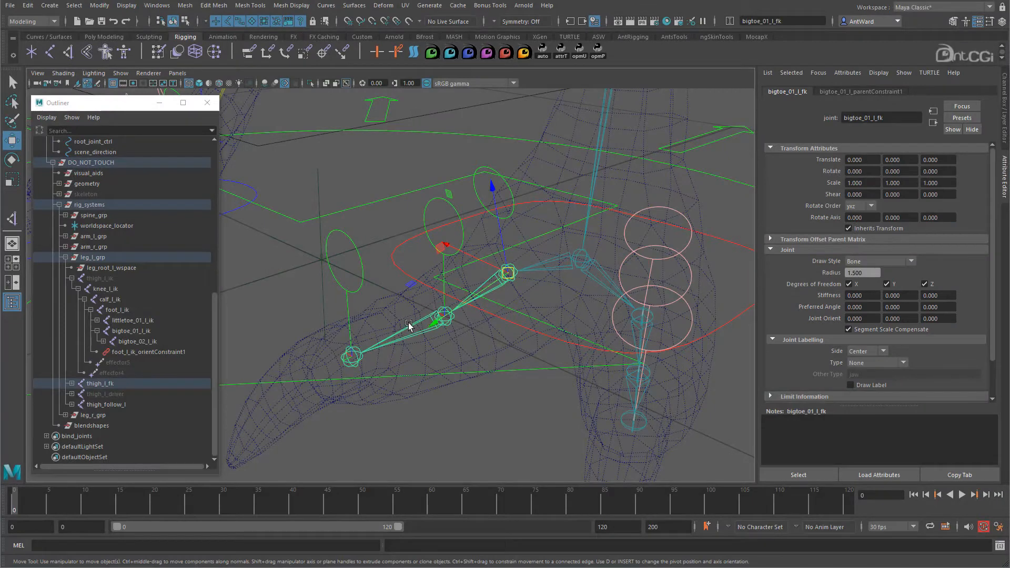
left_click(604, 55)
key("Down")
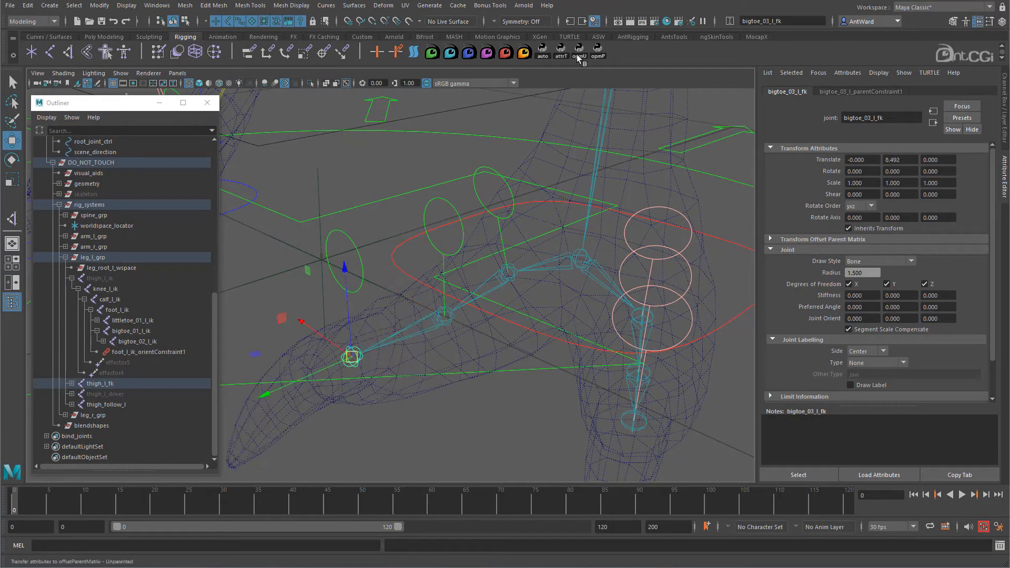
- Transfer the transforms of littletoe_01_l_fk into its Offset Parent Matrix with opmP and set its Joint Orient to 0, 0, 0
left_click(642, 316)
left_click(599, 55)
double_click(858, 319)
type("0")
key("Return")
double_click(897, 319)
type("0")
key("Return")
double_click(947, 319)
type("0")
key("Return")
- Transfer littletoe_02_l_fk and littletoe_03_l_fk into their Offset Parent Matrix with opmP, setting the Joint Orient of littletoe_02_l_fk to 0, 0, 0
left_click_drag(645, 358, 568, 347, "alt")
left_click(537, 362)
left_click(599, 55)
double_click(858, 318)
type("0")
key("Tab")
type("0")
key("Tab")
type("0")
left_click(491, 398)
left_click(598, 56)
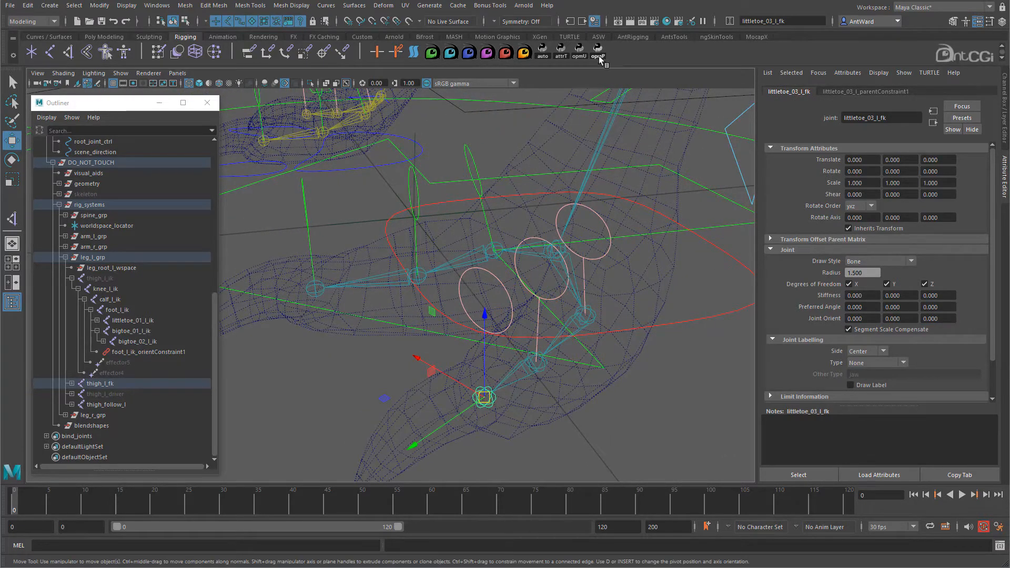
- Open the Connection Editor and limit its source list to keyable attributes
left_click_drag(559, 316, 582, 173, "alt")
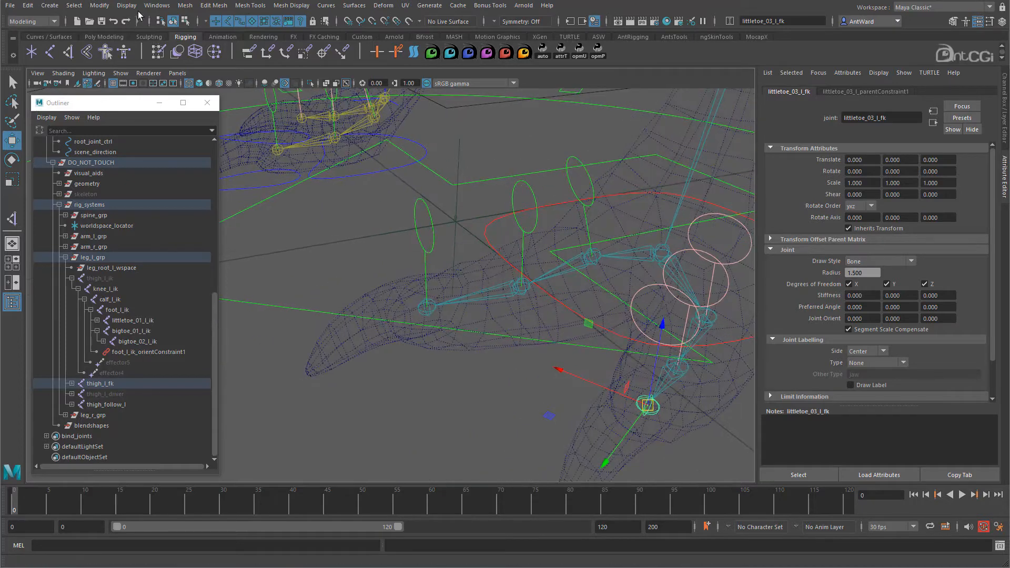
left_click(157, 5)
mouse_move(187, 47)
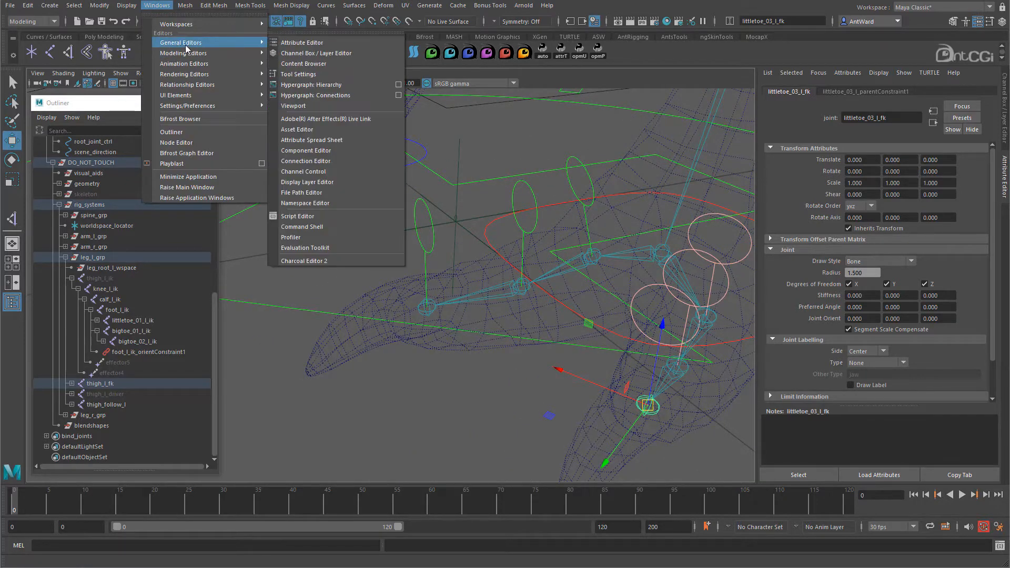
left_click(347, 159)
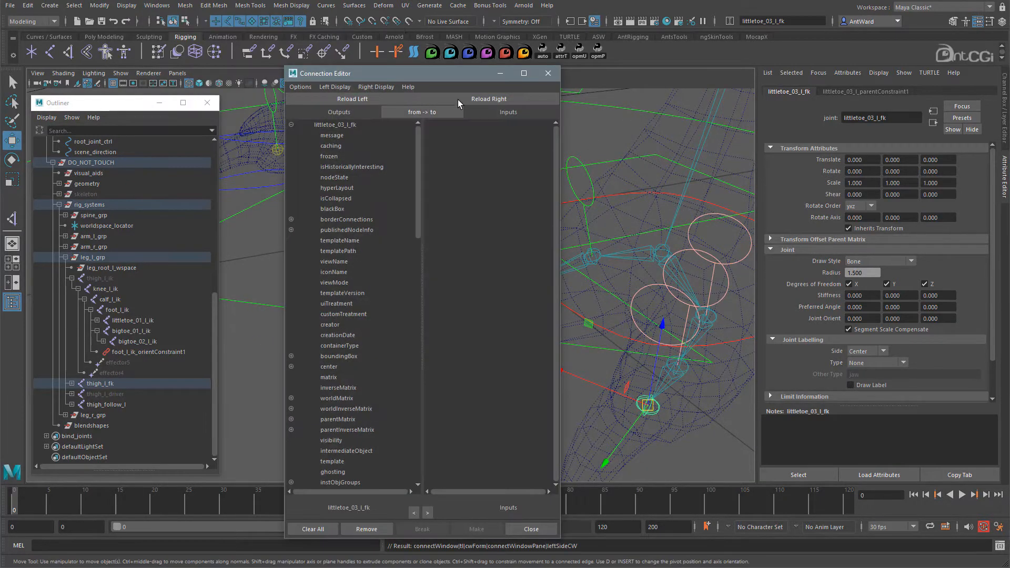
left_click_drag(444, 70, 401, 116)
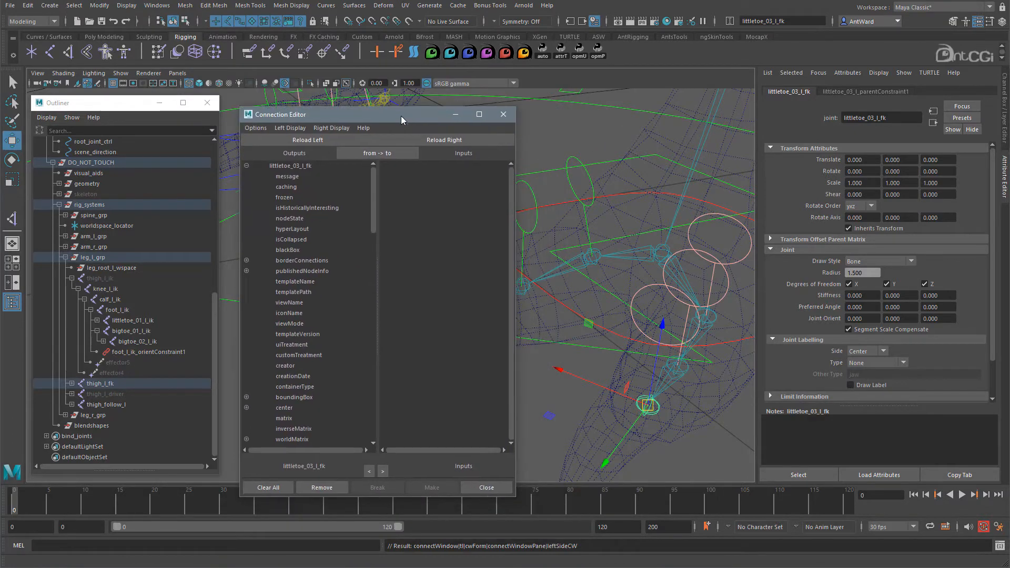
left_click(290, 128)
left_click(296, 192)
left_click(290, 128)
left_click(299, 212)
- Load bigtoe_l_1_ctrl, bigtoe_l_2_ctrl and bigtoe_l_3_ctrl as the sources in the Connection Editor
right_click_drag(651, 221, 640, 205, "alt")
middle_click_drag(640, 205, 661, 187, "alt")
left_click(661, 186)
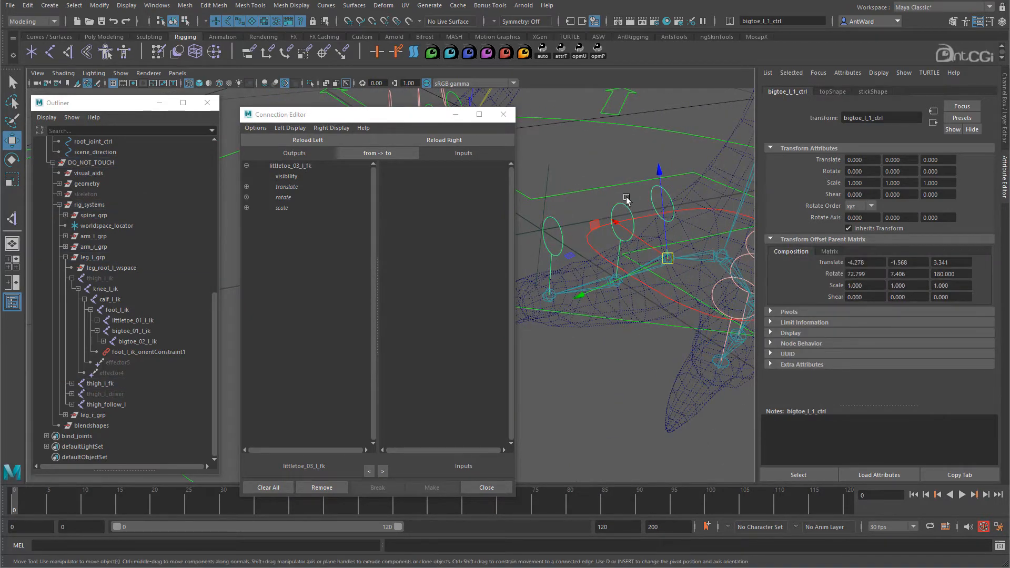
left_click(623, 207)
left_click(552, 226, "shift")
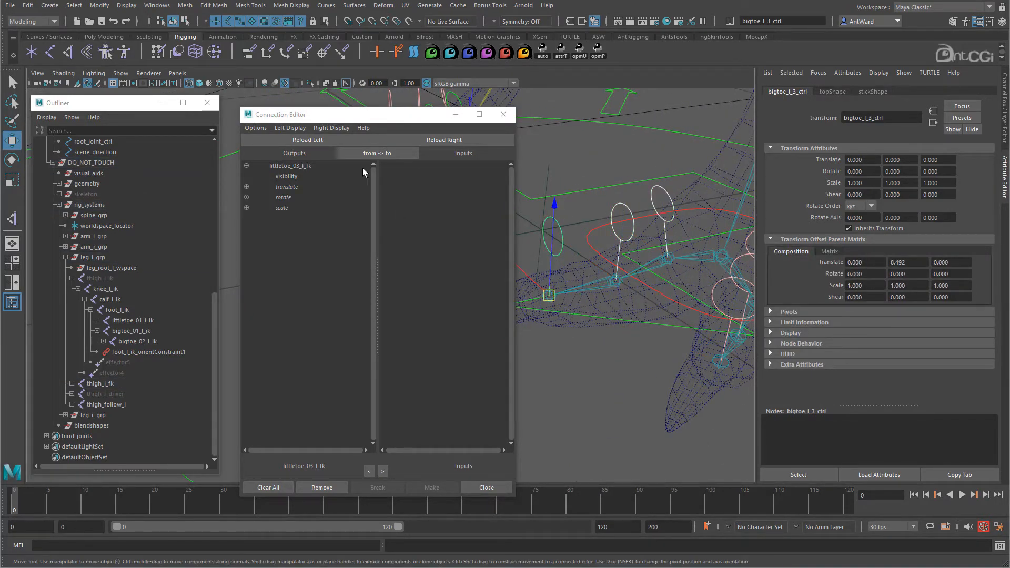
left_click(322, 138)
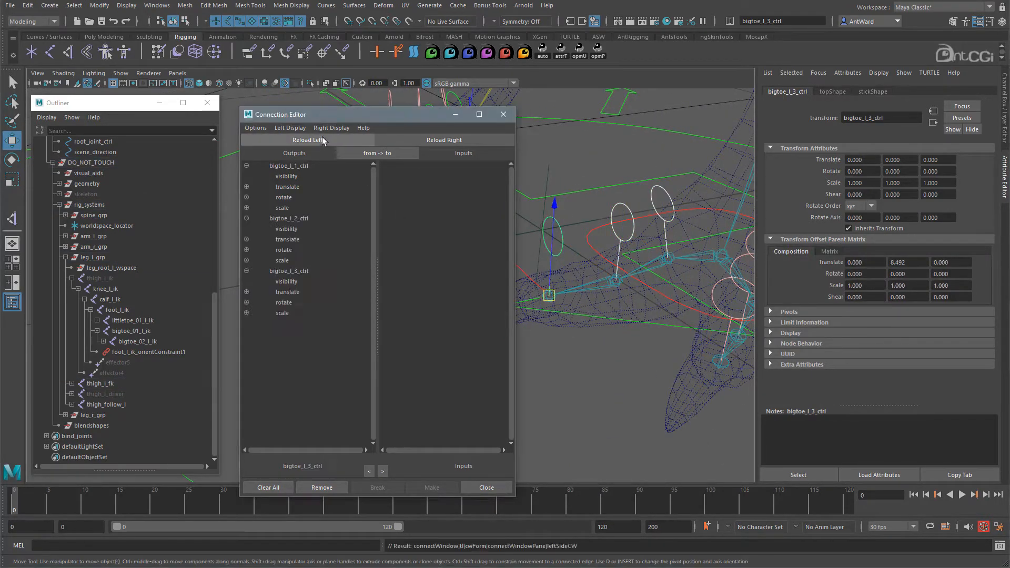
- Load bigtoe_01_l_fk, bigtoe_02_l_fk and bigtoe_03_l_fk as the destinations and limit their list to keyable attributes
left_click(661, 270)
left_click(593, 288)
scroll(595, 292, "up", 3)
left_click(616, 310)
left_click(445, 140)
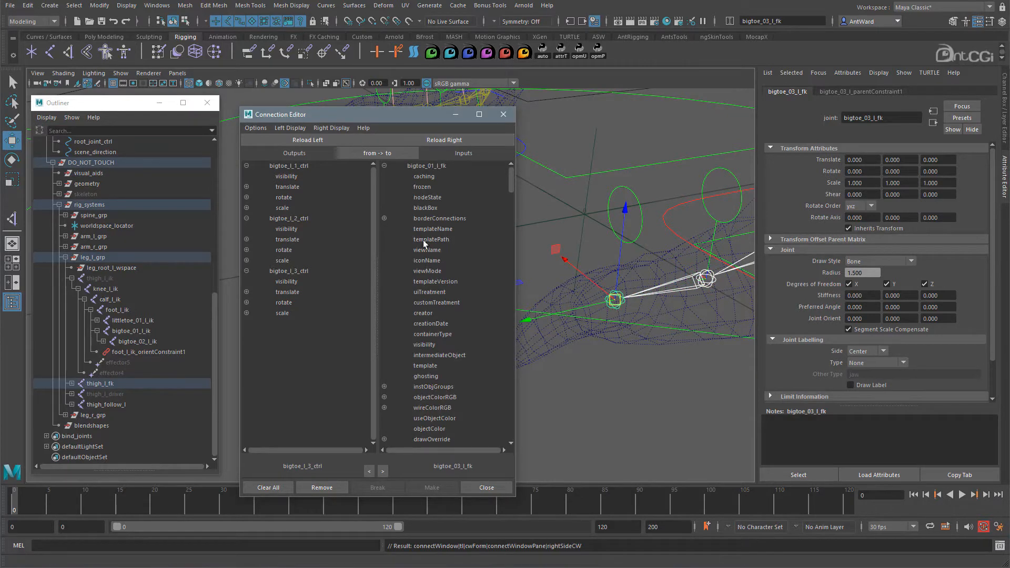
left_click(332, 128)
left_click(337, 200)
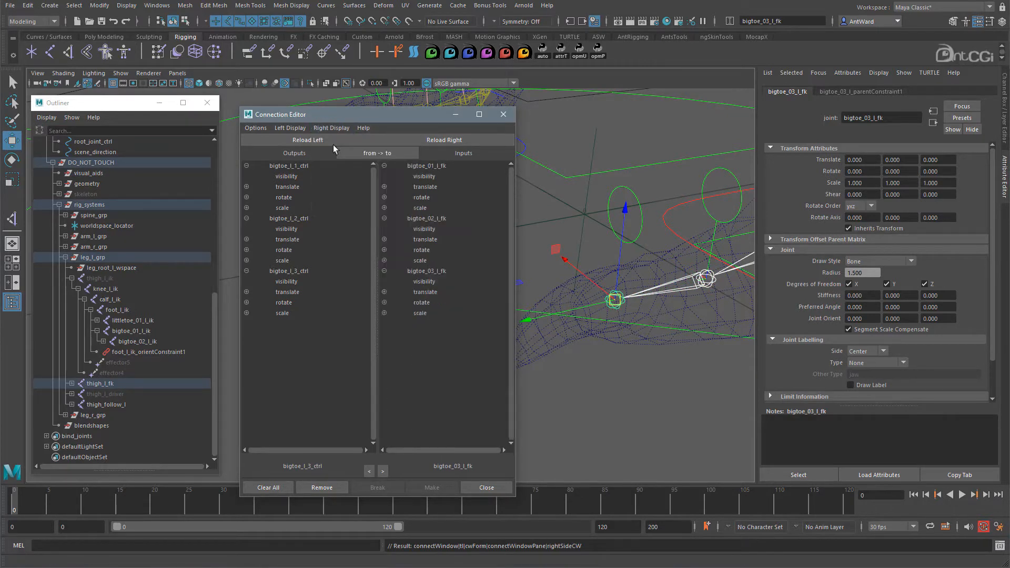
- Connect the translate and rotate attributes of the three big toe controls to the matching big toe FK joints
left_click(291, 196)
left_click(420, 198)
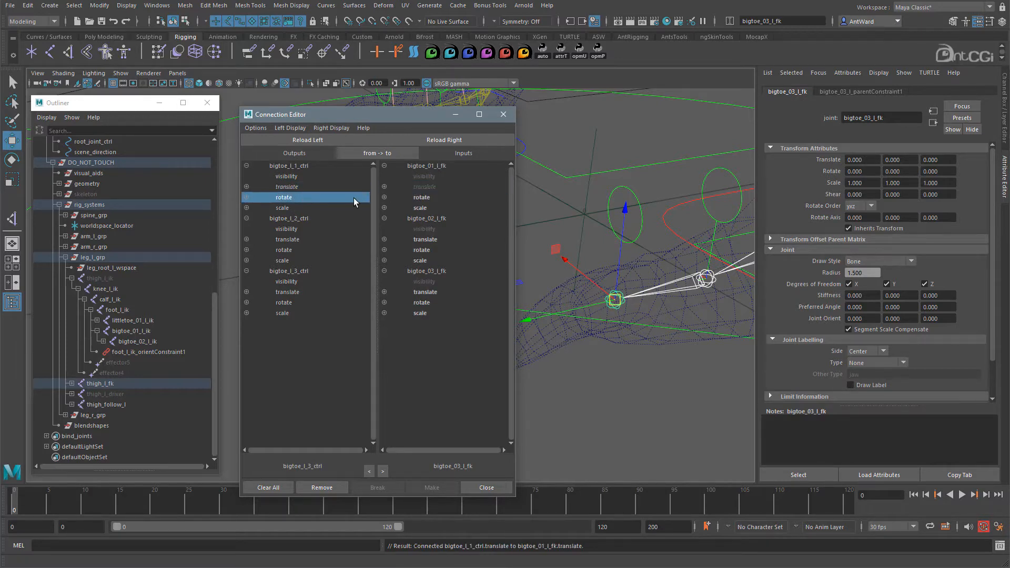
left_click(302, 239)
left_click(424, 239)
left_click(311, 250)
left_click(423, 250)
left_click(310, 293)
left_click(425, 293)
left_click(310, 303)
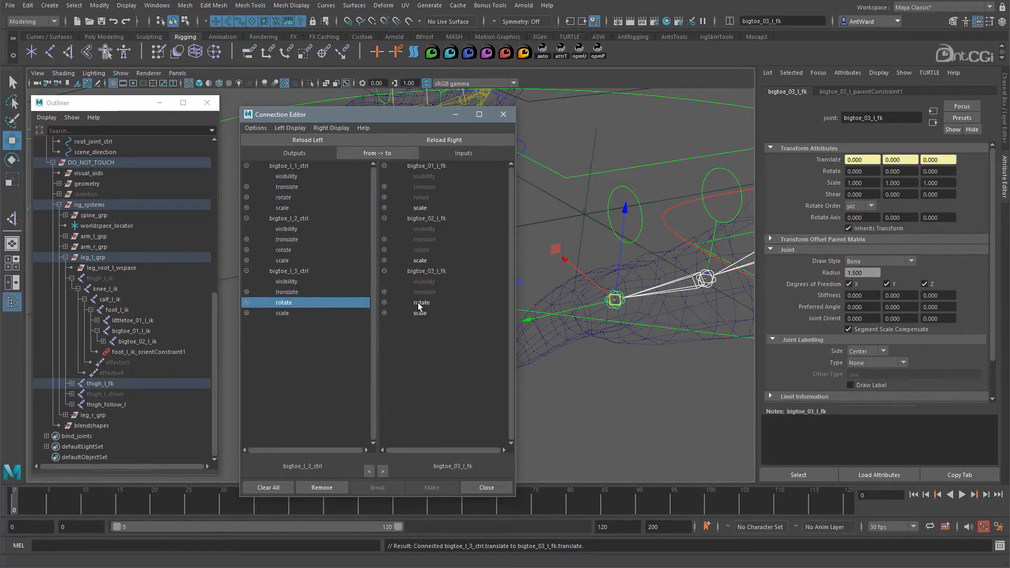
left_click(419, 303)
- Test the big toe controls by rotating them and undo each rotation
right_click_drag(693, 333, 631, 300, "alt")
left_click(611, 208)
key("e")
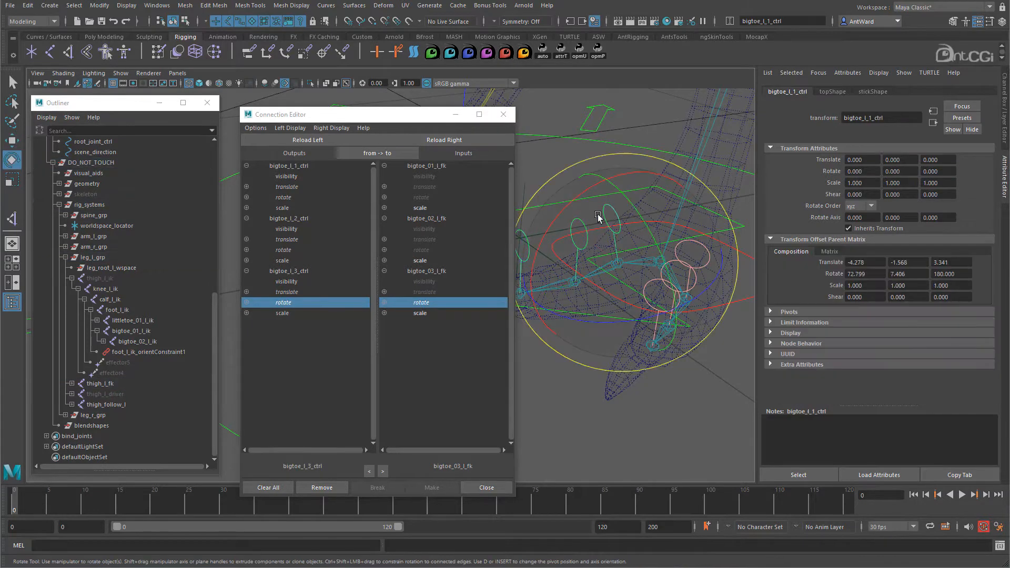
left_click_drag(573, 200, 548, 244)
left_click_drag(552, 223, 547, 261)
key("ctrl+z")
key("ctrl+z")
left_click(573, 220)
key("ctrl+z")
middle_click_drag(566, 284, 620, 289, "alt")
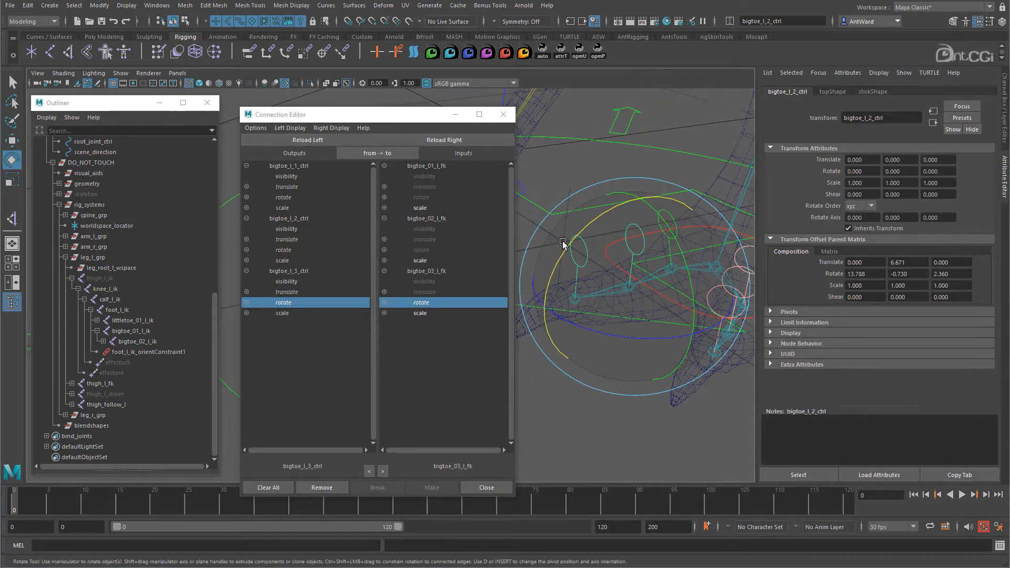
left_click(548, 187)
left_click(587, 247)
left_click_drag(549, 225, 532, 260)
key("ctrl+z")
- Load littletoe_l_1_ctrl, littletoe_l_2_ctrl and littletoe_l_3_ctrl as the sources in the Connection Editor
left_click(643, 352)
left_click_drag(643, 351, 672, 334, "alt")
left_click(667, 247)
key("w")
left_click_drag(621, 260, 623, 247, "alt")
left_click(624, 210, "shift")
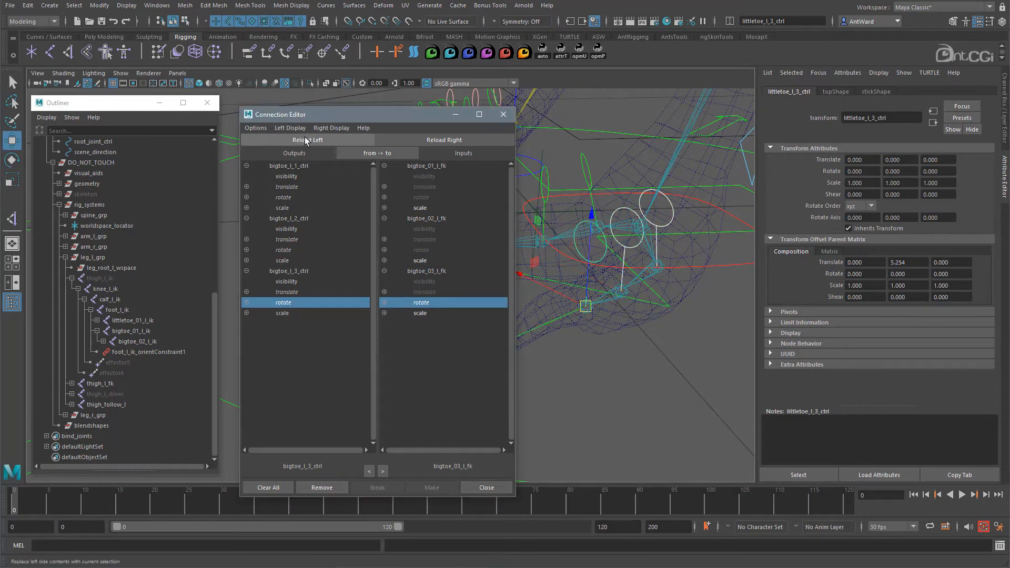
left_click(308, 140)
- Load the three left little toe FK joints as the destinations in the Connection Editor
left_click(656, 267)
right_click_drag(607, 289, 676, 328, "alt")
left_click(672, 319, "shift")
left_click(615, 348, "shift")
left_click(463, 141)
- Connect the translate and rotate attributes of the three little toe controls to the matching little toe FK joints
left_click(294, 187)
left_click(431, 188)
left_click(294, 198)
left_click(424, 198)
left_click(299, 239)
left_click(425, 240)
left_click(285, 250)
left_click(422, 250)
left_click(287, 292)
left_click(425, 292)
left_click(284, 302)
left_click(428, 304)
- Close the Connection Editor and switch the viewport from wireframe to smooth shading
left_click_drag(638, 344, 671, 356, "alt")
right_click_drag(671, 356, 600, 357, "alt")
left_click(504, 114)
left_click_drag(584, 274, 602, 285, "alt")
middle_click_drag(602, 286, 506, 270, "alt")
left_click(65, 73)
left_click(79, 102)
- Test bigtoe_l_1_ctrl on the shaded foot by rotating it, undo the rotation and select littletoe_l_3_ctrl
left_click_drag(556, 289, 594, 284, "alt")
left_click(561, 299)
key("e")
left_click_drag(528, 331, 513, 296)
key("ctrl+z")
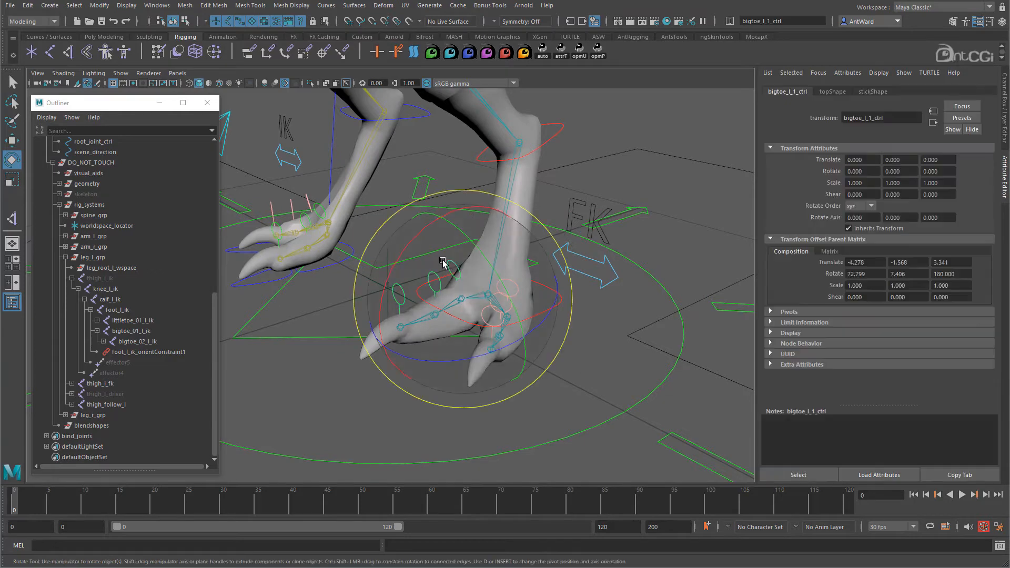
left_click(479, 315)
left_click(480, 315)
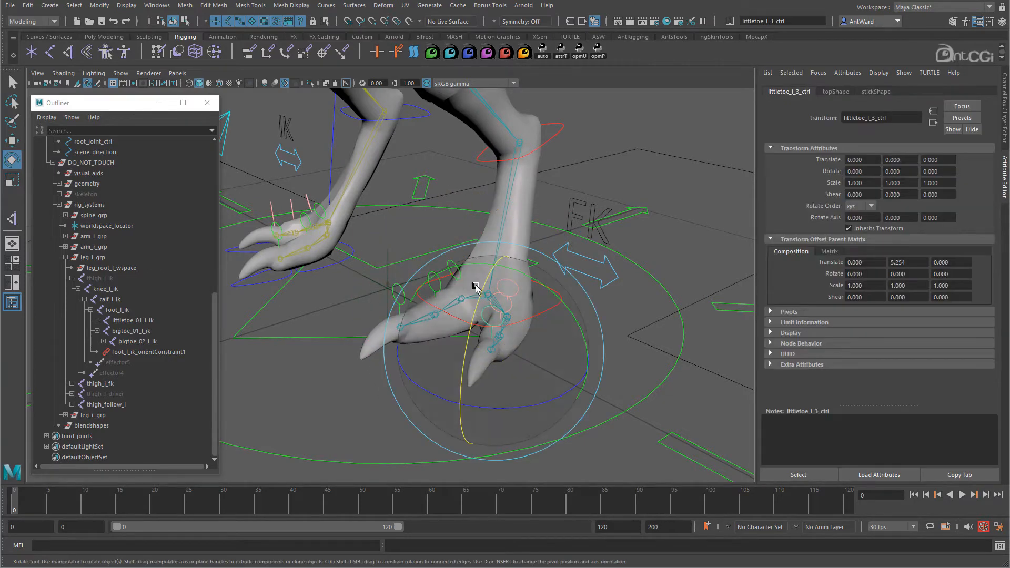
- Set the IK FK Switch of leg_l_ctrl to 0 and frame the left foot
right_click_drag(620, 282, 590, 277, "alt")
middle_click_drag(589, 276, 576, 355, "alt")
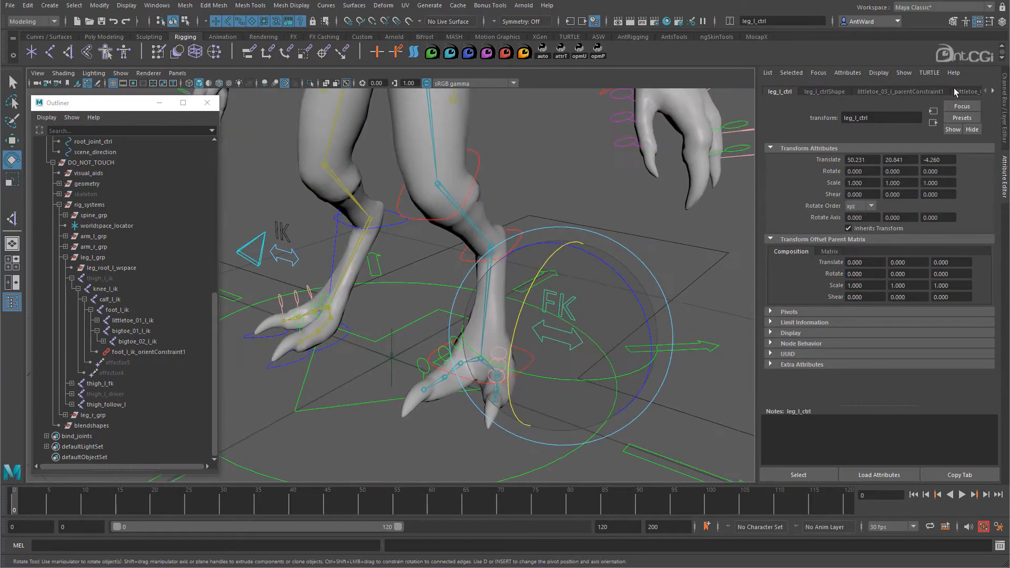
left_click(1004, 111)
left_click(942, 195)
middle_click_drag(695, 179, 552, 177)
left_click_drag(633, 355, 579, 311, "alt")
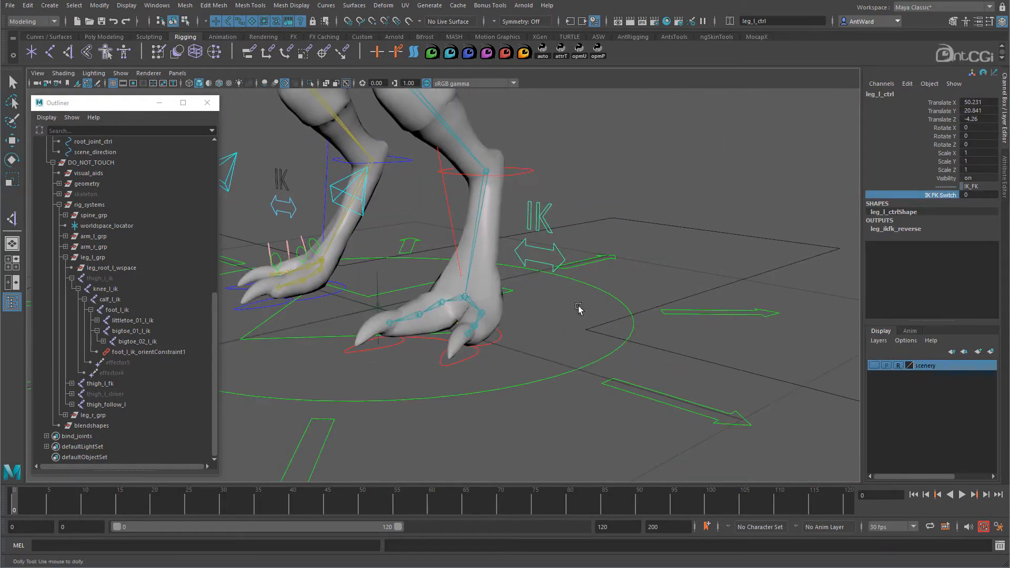
right_click_drag(579, 311, 602, 316, "alt")
middle_click_drag(603, 316, 547, 329, "alt")
left_click_drag(546, 329, 598, 317, "alt")
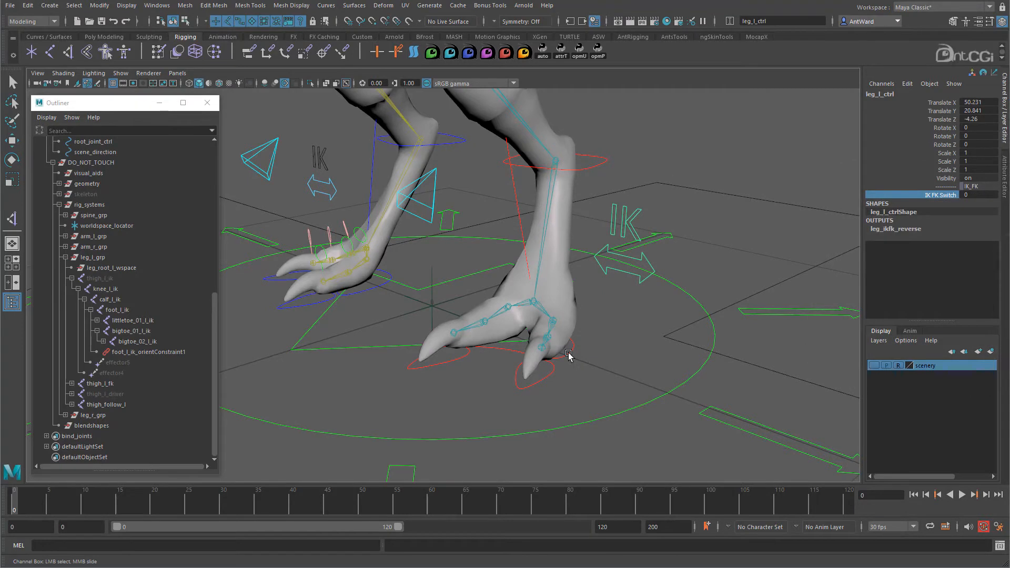
- Test foot_l_ik_ctrl by moving it and undo the move
left_click(522, 328)
key("w")
middle_click_drag(522, 329, 638, 311)
key("ctrl+z")
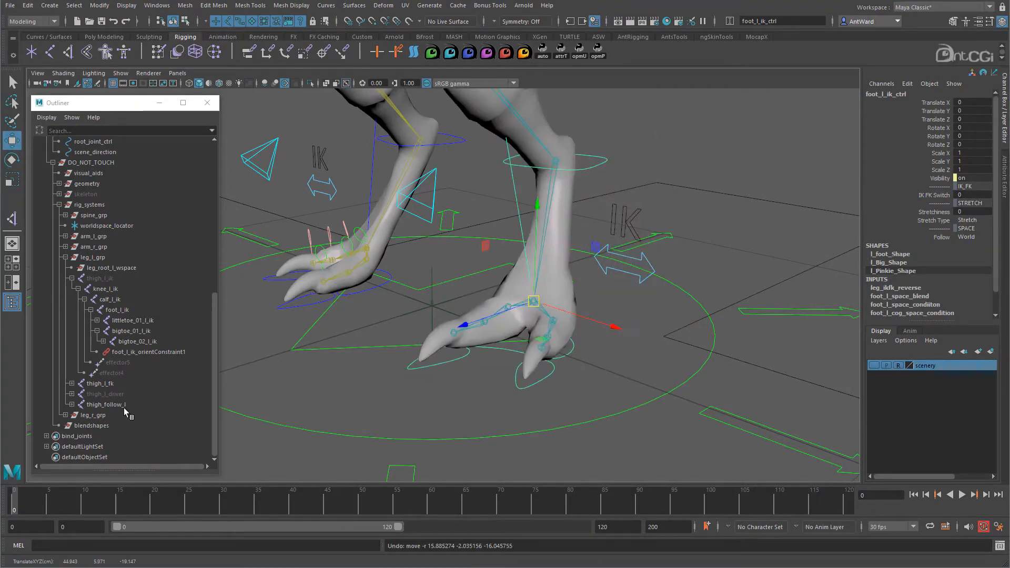
- Hide the thigh_l_fk joint chain and show the thigh_l_ik joint chain
left_click(120, 384)
key("ctrl+h")
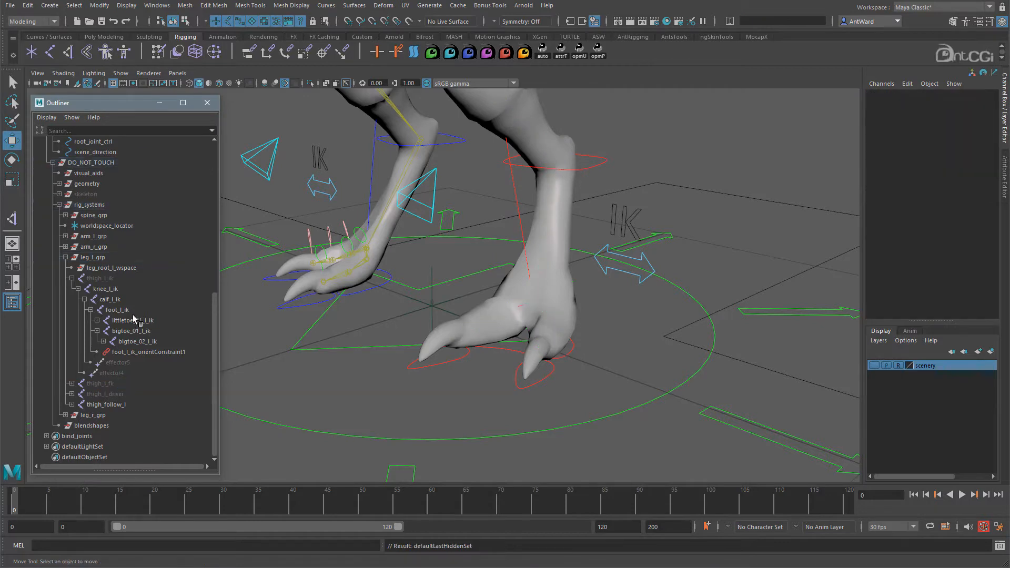
left_click(118, 279)
left_click_drag(566, 308, 638, 342, "alt")
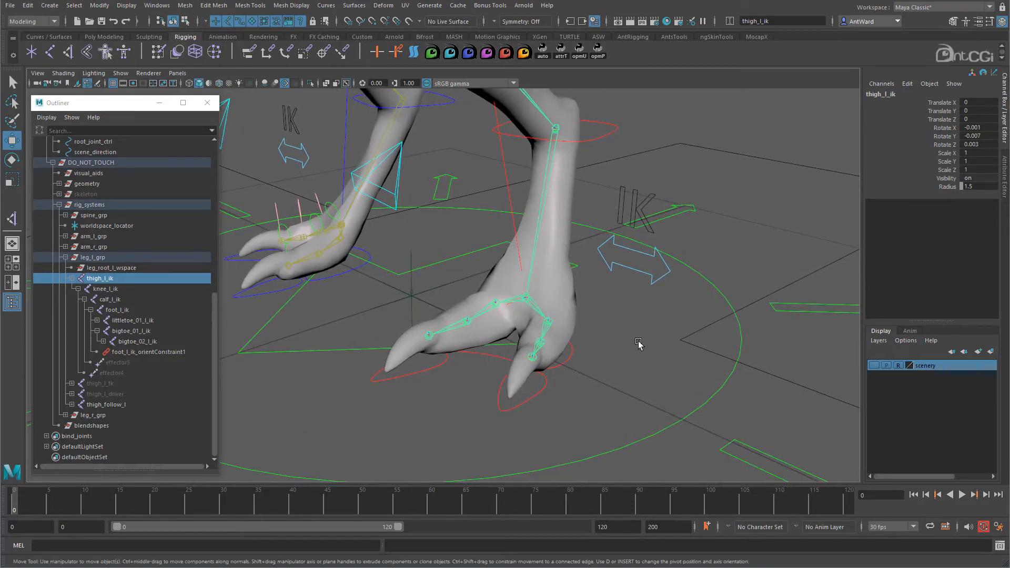
- Preview the Foot Roll attribute of foot_l_ik_ctrl and inspect the left foot from several angles
left_click(639, 342)
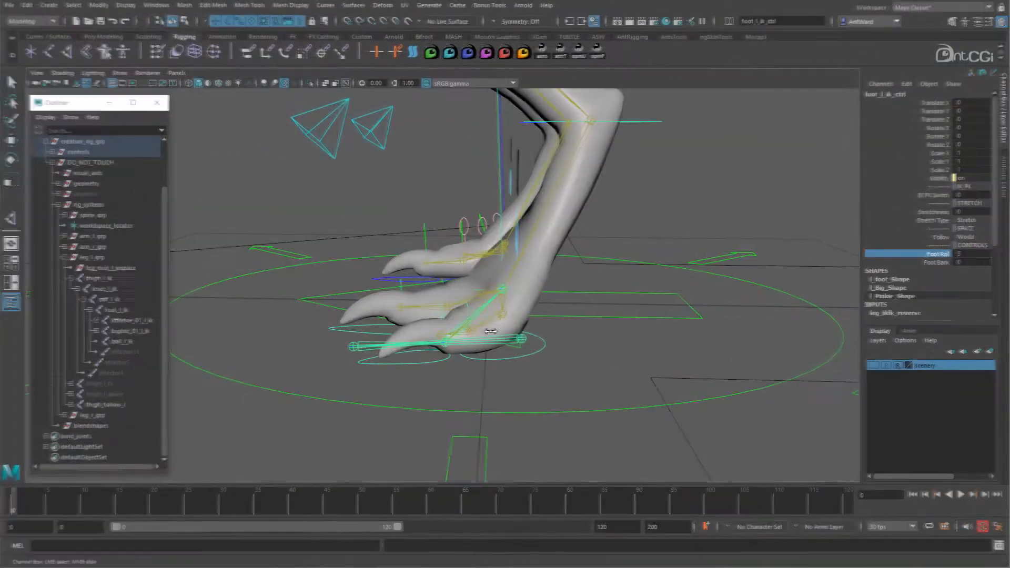
middle_click_drag(410, 322, 723, 346)
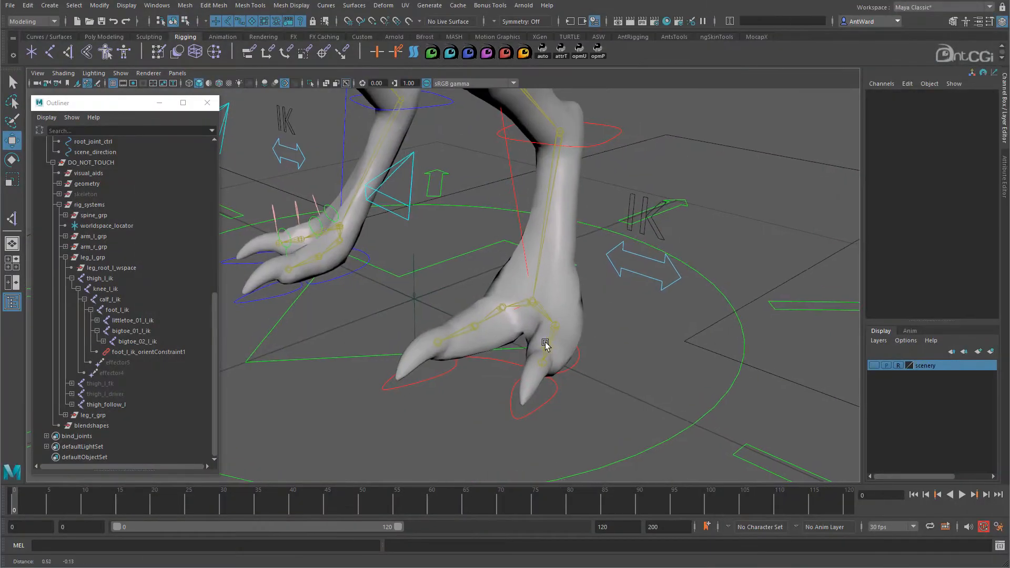
middle_click_drag(546, 343, 530, 327, "alt")
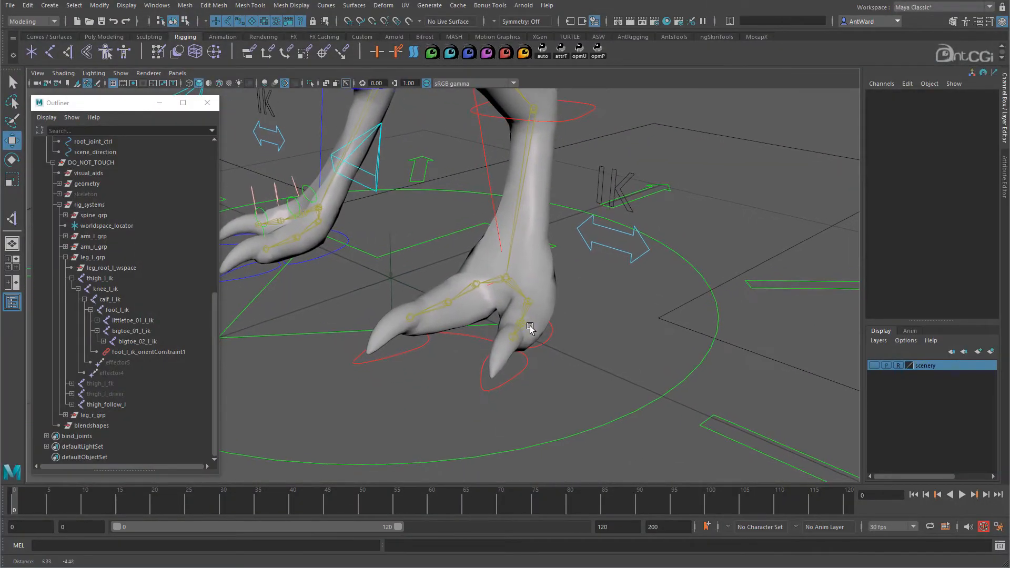
left_click_drag(538, 333, 478, 297, "alt")
middle_click_drag(477, 297, 525, 342, "alt")
left_click_drag(525, 342, 549, 293, "alt")
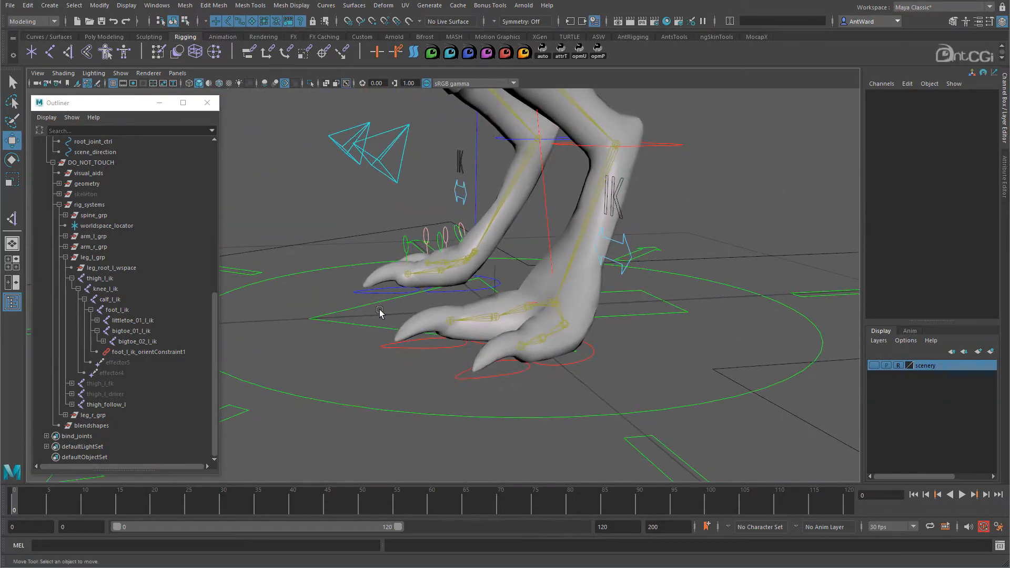
left_click_drag(540, 357, 544, 331, "alt")
- Test a small rotation on the left foot rig, undo it and clear the selection
left_click(542, 332)
key("e")
mouse_move(598, 228)
left_mouse_down()
mouse_move(611, 227)
mouse_move(591, 207)
mouse_move(592, 228)
left_mouse_up()
key("ctrl+z")
left_click_drag(471, 248, 382, 204, "alt")
key("ctrl+z")
left_click_drag(391, 323, 421, 321, "alt")
left_click(696, 243)
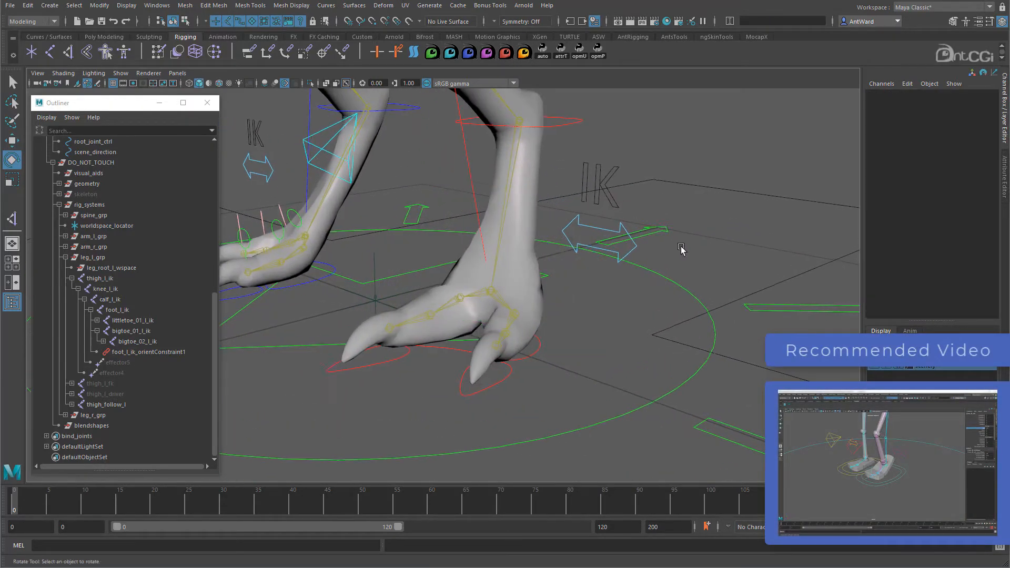
- Duplicate the foot_l_ik joint and delete the littletoe_01_l_ik and bigtoe_01_l_ik chains beneath the duplicate
left_click_drag(558, 320, 582, 338, "alt")
middle_click_drag(582, 338, 591, 307, "alt")
right_click_drag(591, 306, 644, 305, "alt")
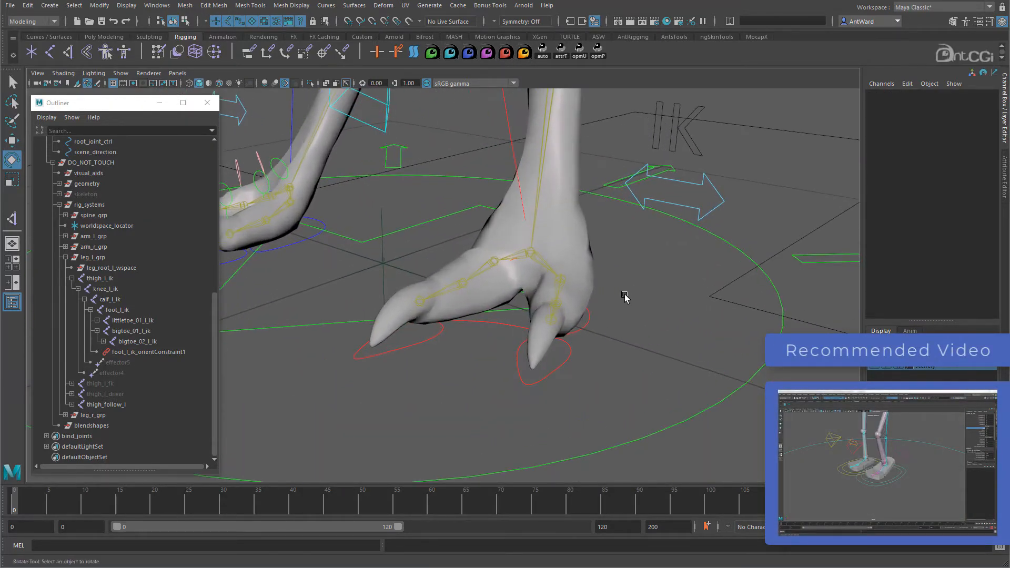
left_click_drag(625, 295, 532, 273, "alt")
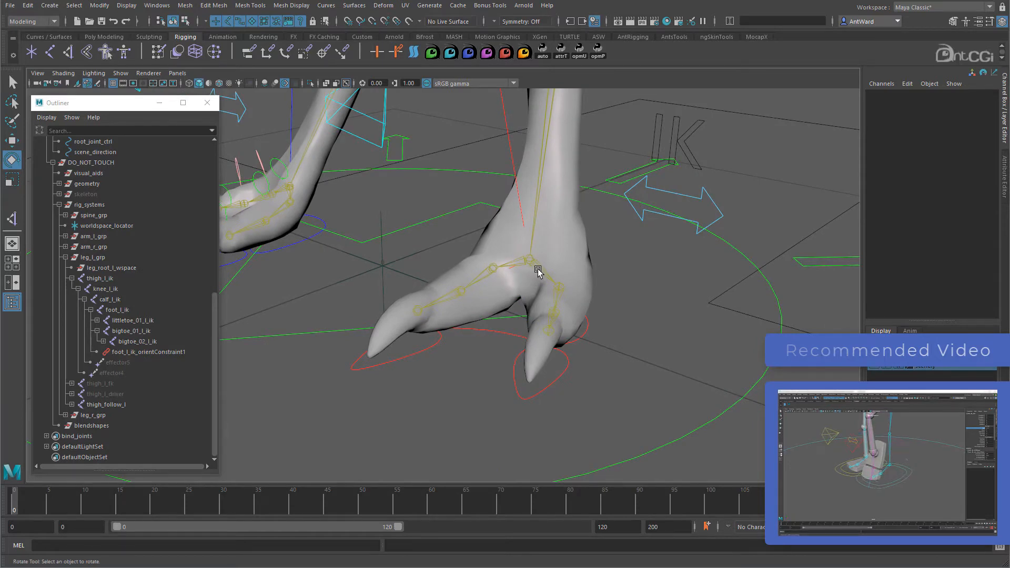
left_click(538, 271)
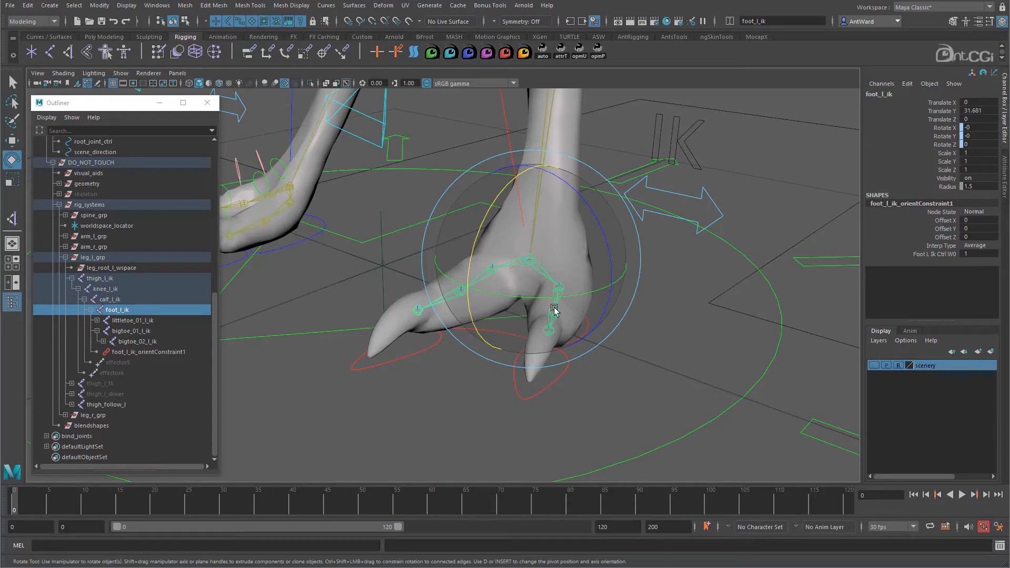
left_click_drag(554, 310, 568, 349, "alt")
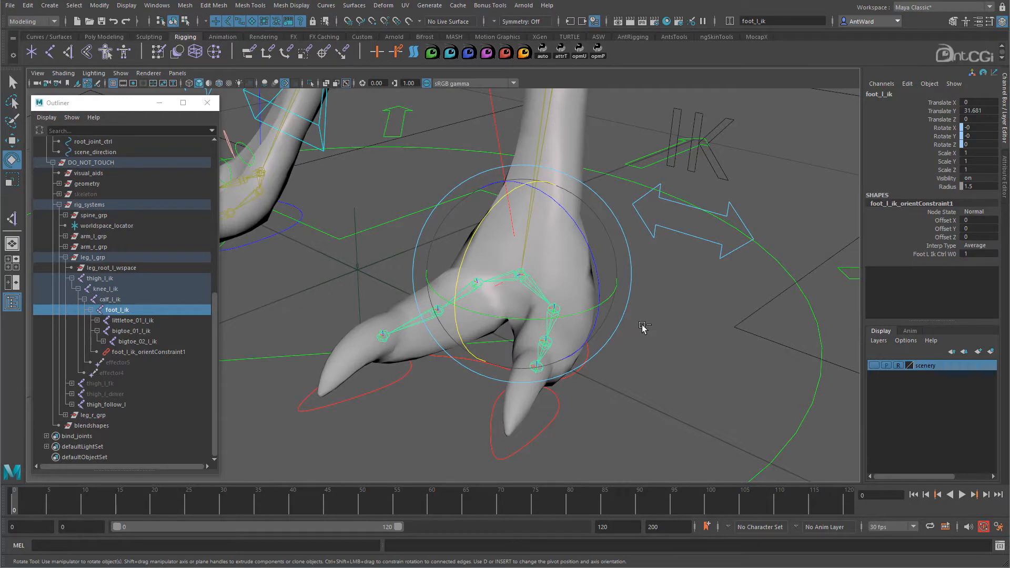
key("ctrl+d")
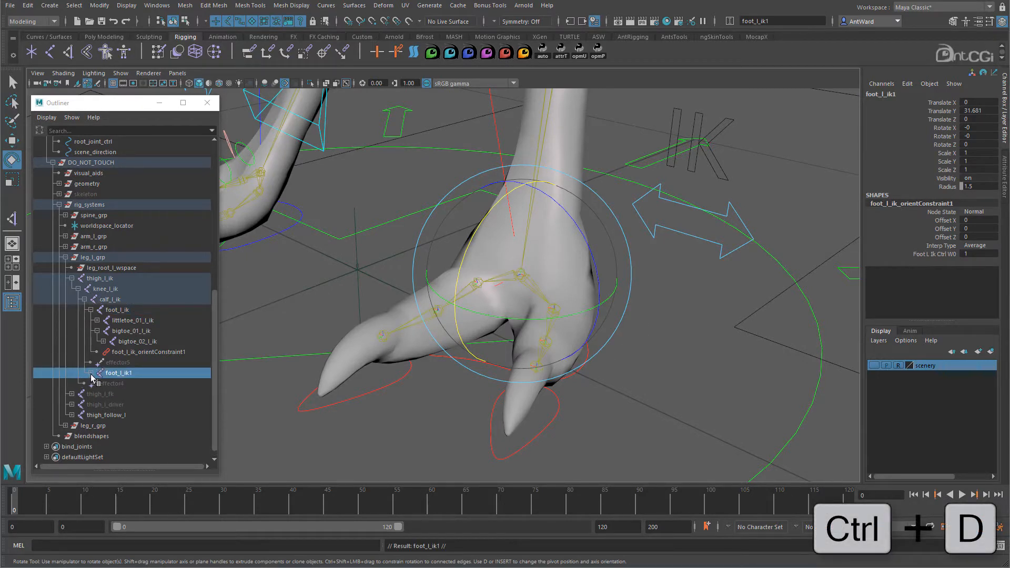
left_click(91, 373)
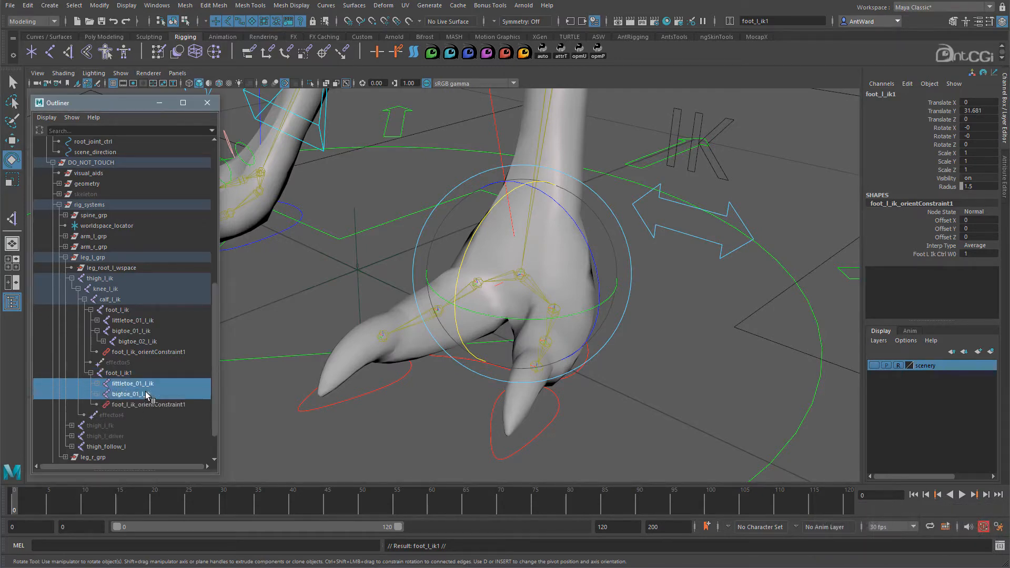
key("Delete")
- Rotate the foot_l_ik1 joint about Y to about 10.87 so it points forward between the two toes
left_click(127, 373)
key("w")
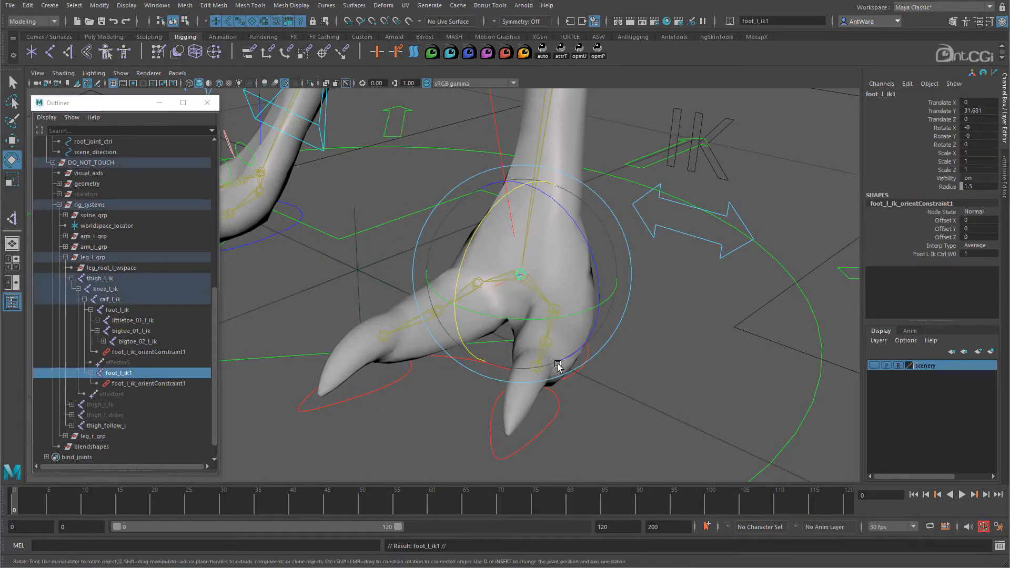
left_click_drag(558, 363, 534, 263, "alt")
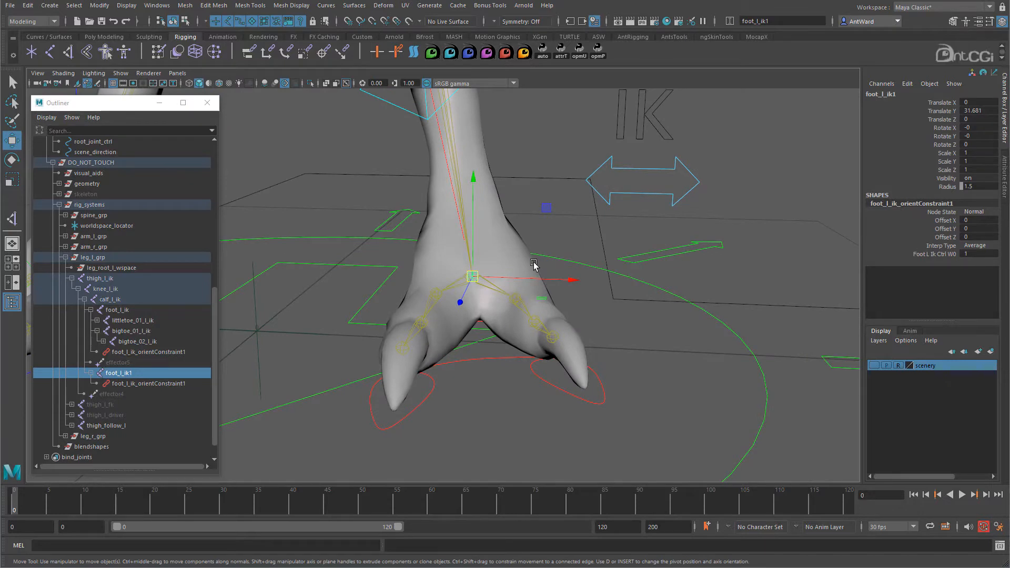
key("e")
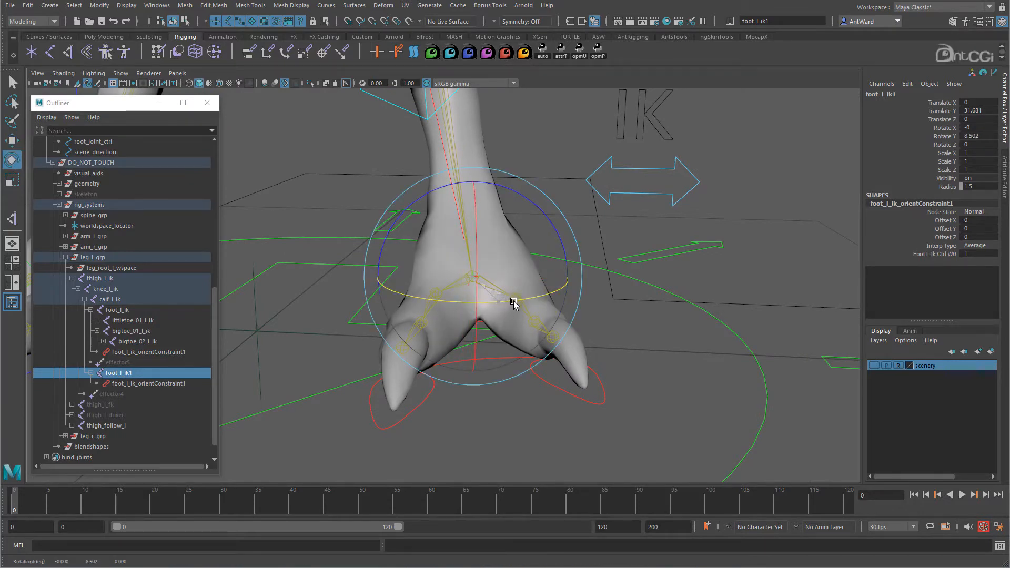
key("w")
left_click_drag(521, 304, 580, 361, "alt")
key("e")
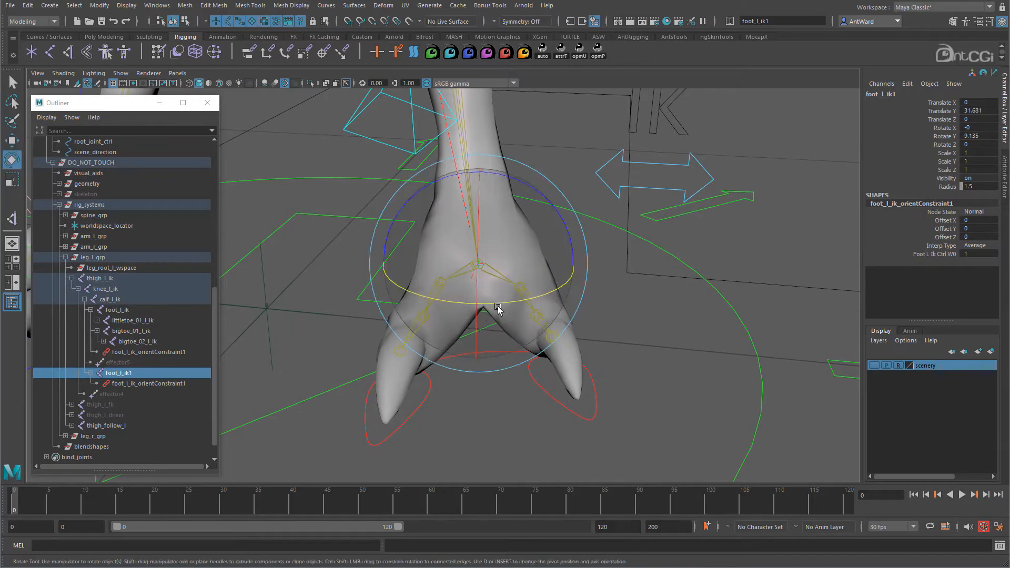
left_click_drag(498, 304, 502, 305)
key("w")
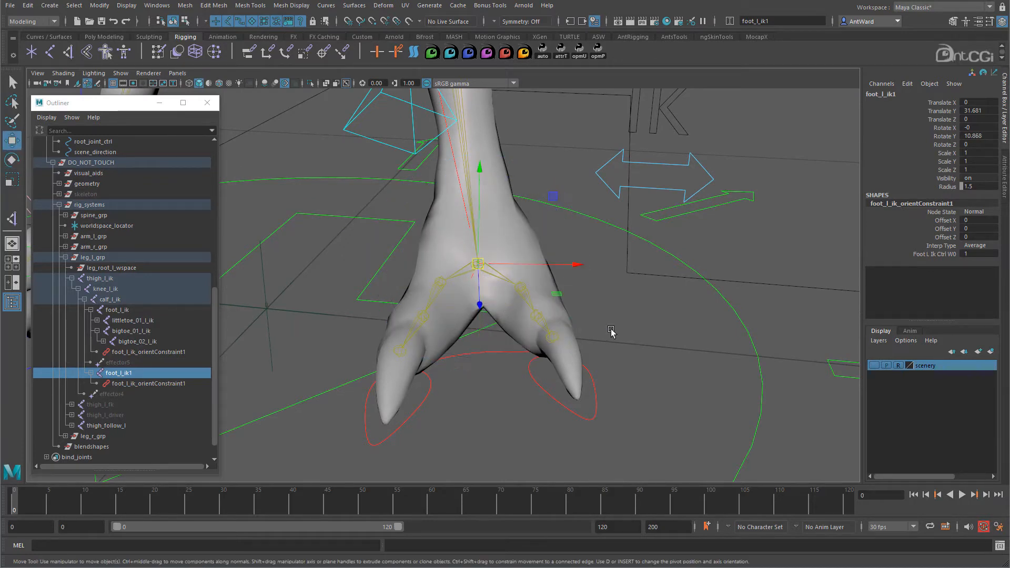
- Parent foot_l_ik1 directly under leg_l_grp and place it beneath the heel at about X 29.98, Y 0, Z -1.43
middle_click_drag(126, 376, 108, 259)
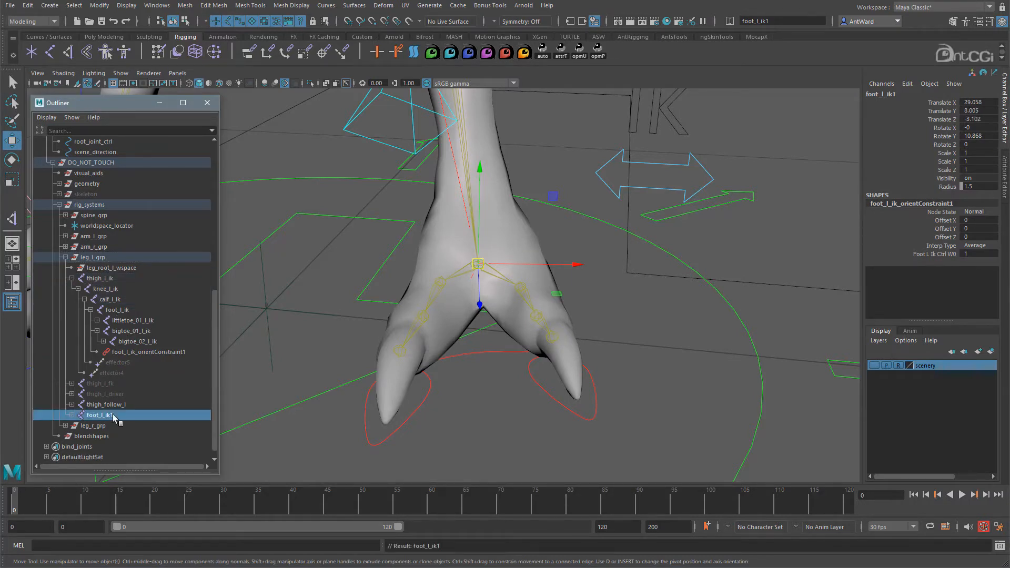
left_click_drag(428, 361, 551, 248, "alt")
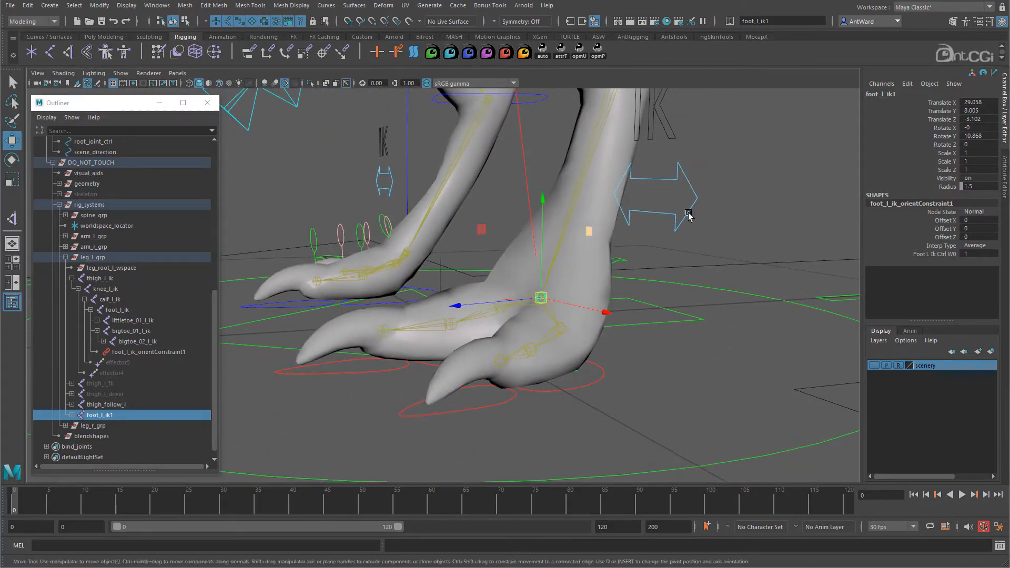
type("0")
key("Return")
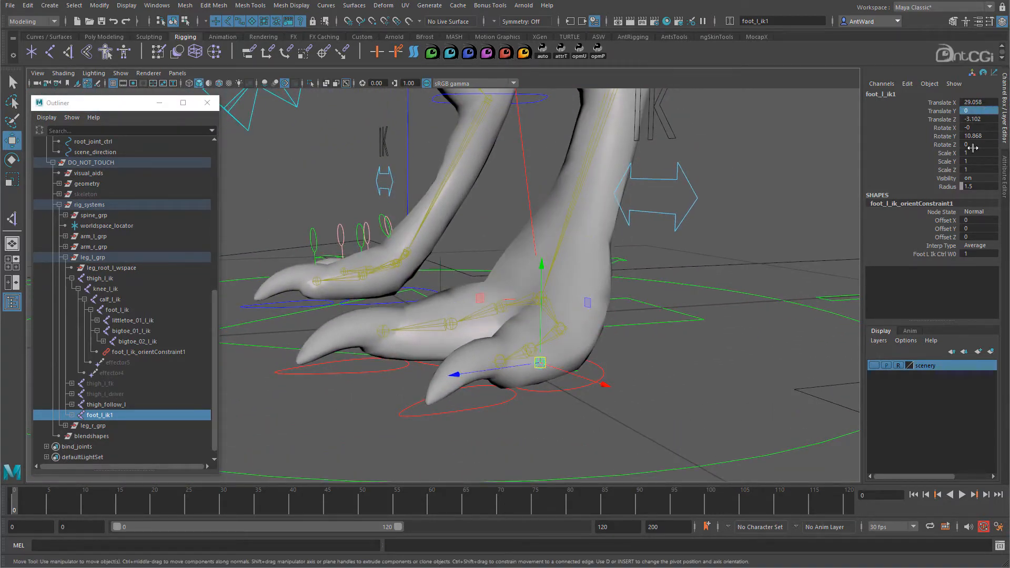
left_click_drag(540, 384, 454, 248, "alt")
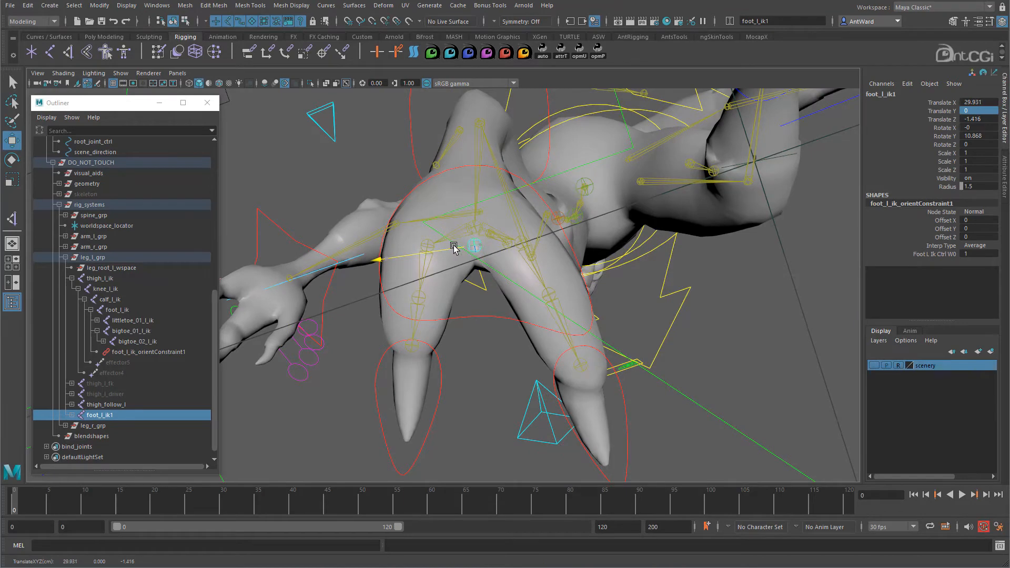
left_click_drag(343, 247, 572, 337, "alt")
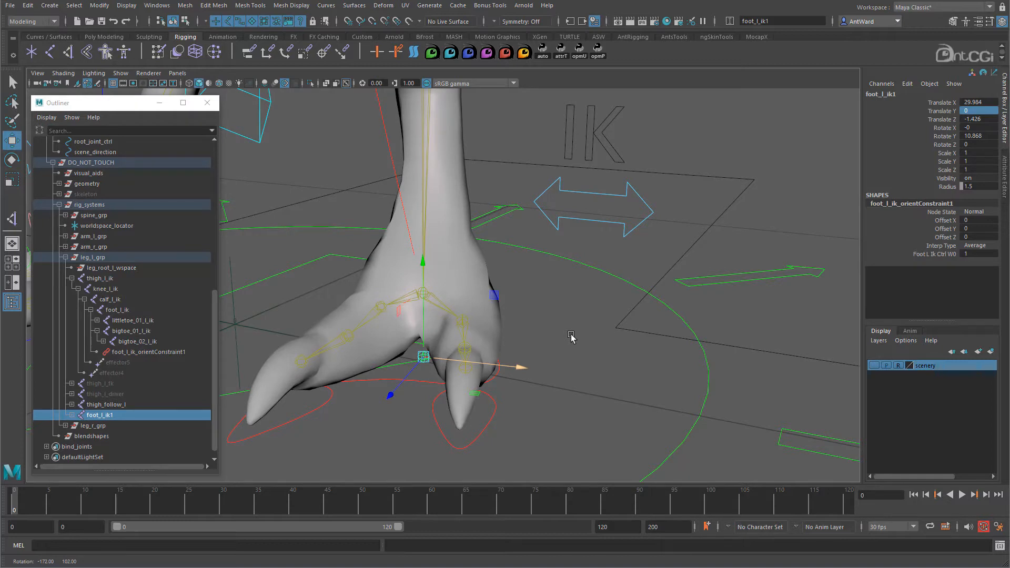
- Rename foot_l_ik1 as foot_l_rev_heel and delete the orient constraint beneath it
double_click(117, 416)
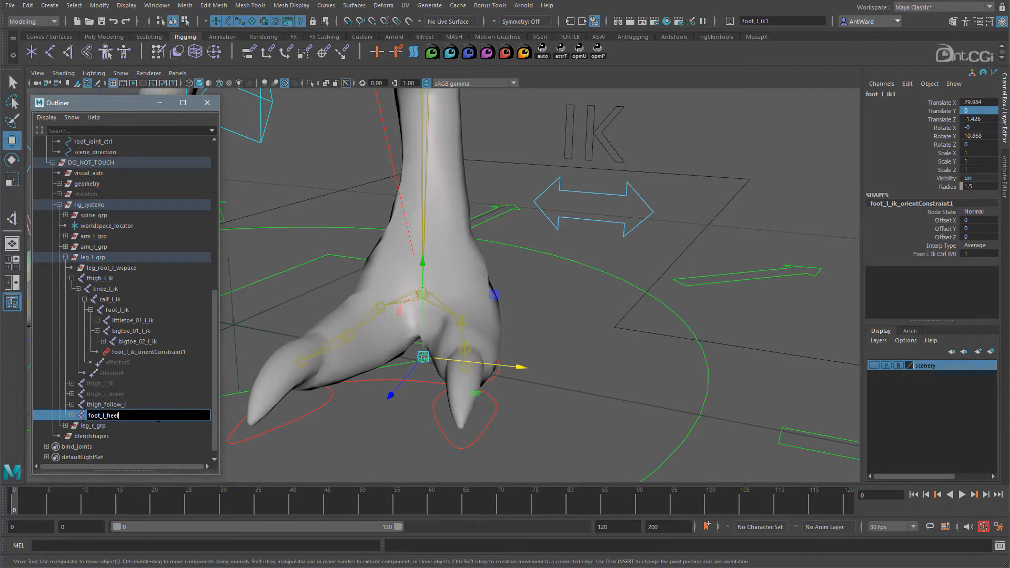
type("v_")
key("Return")
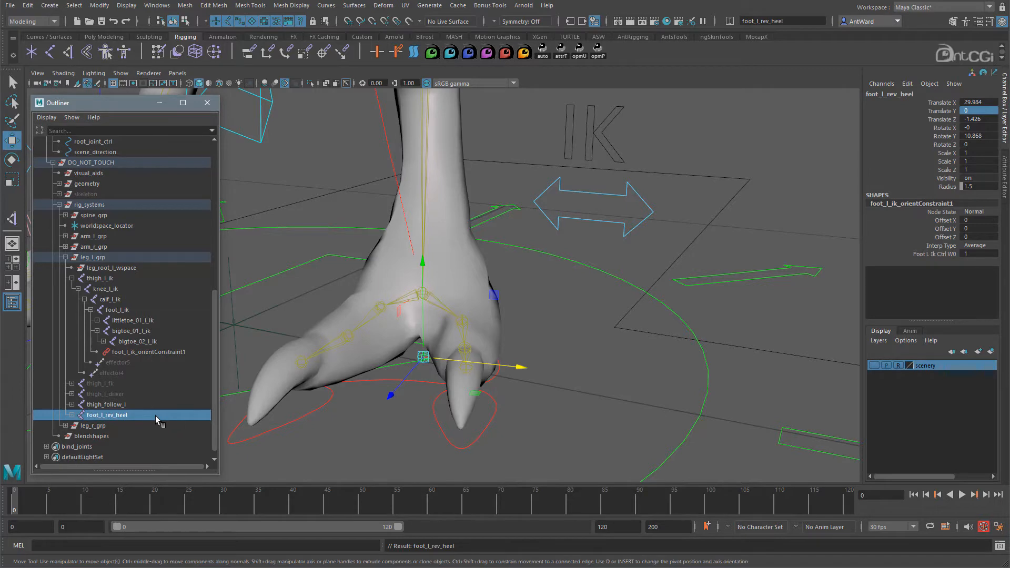
left_click(71, 417)
left_click(109, 425)
key("Delete")
- Duplicate foot_l_rev_heel and move the copy forward to the toe tips at about X 34.44, Z 21.77
left_click(112, 418)
left_click_drag(494, 273, 484, 271, "alt")
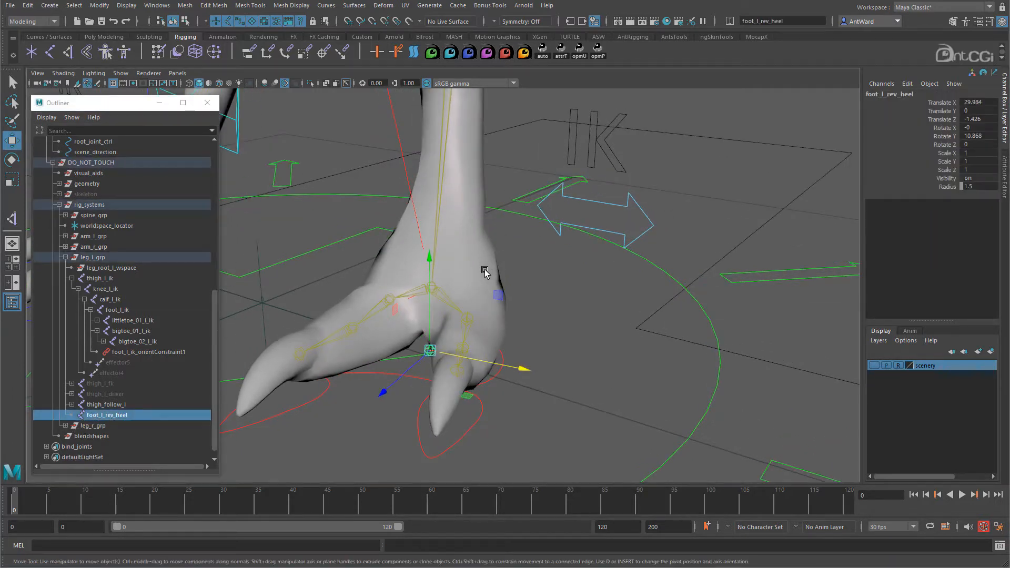
key("ctrl+d")
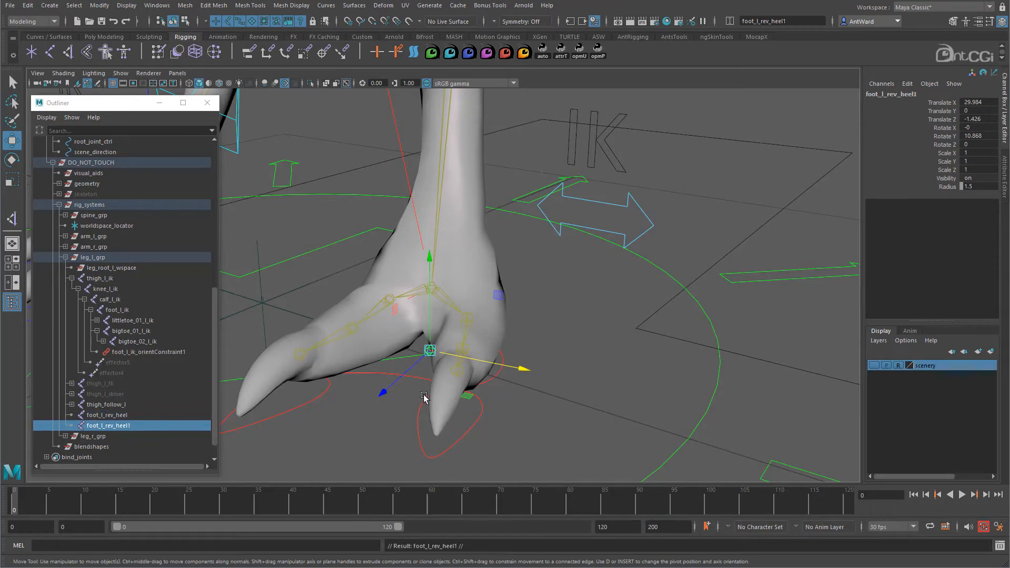
left_click_drag(425, 400, 354, 419, "alt")
left_click_drag(441, 340, 435, 393, "alt")
left_click_drag(497, 396, 421, 369, "alt")
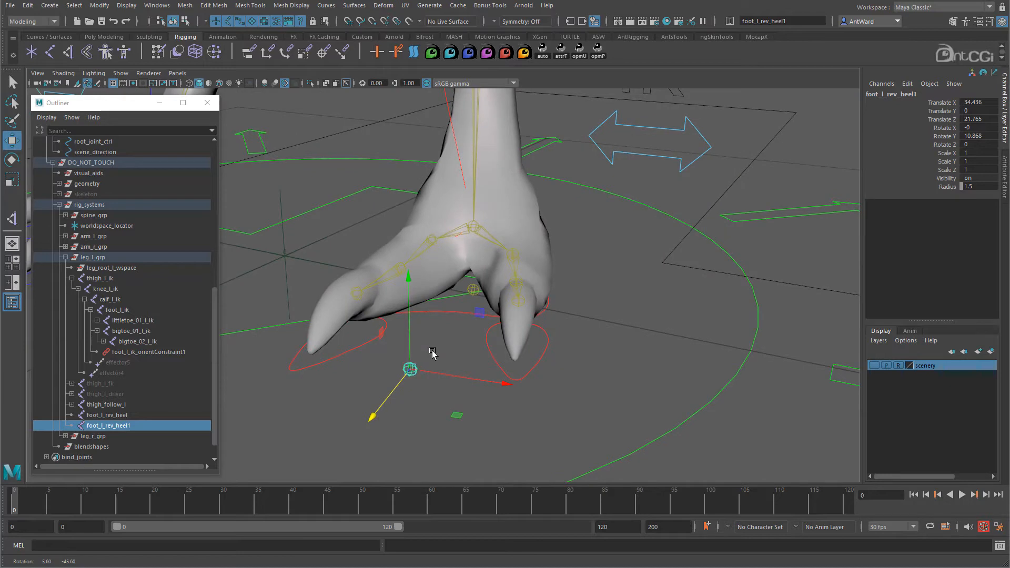
- Rename the duplicated heel joint as foot_l_rev_toe and parent it under foot_l_rev_heel
double_click(126, 425)
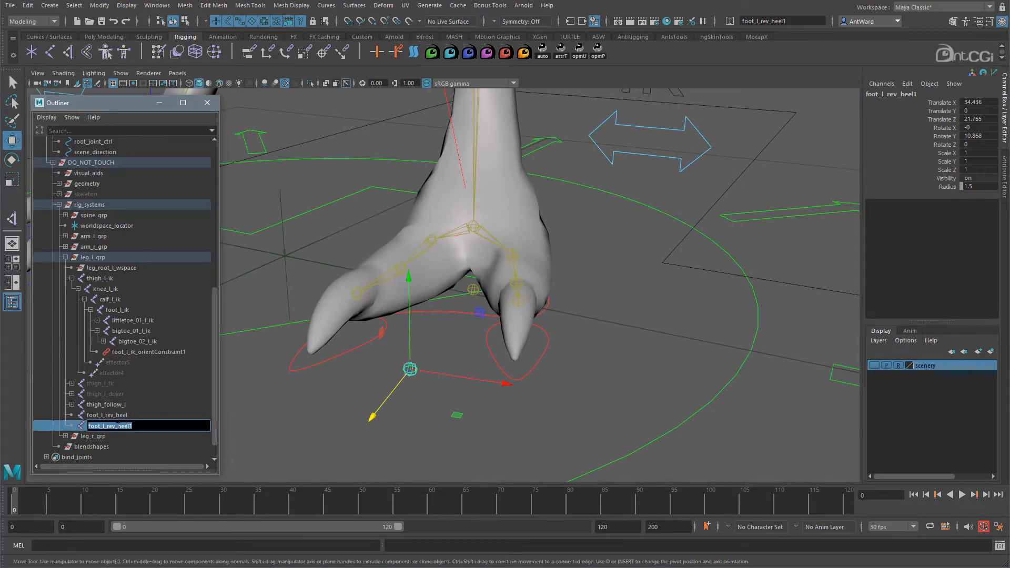
type("foot_l_rev_to")
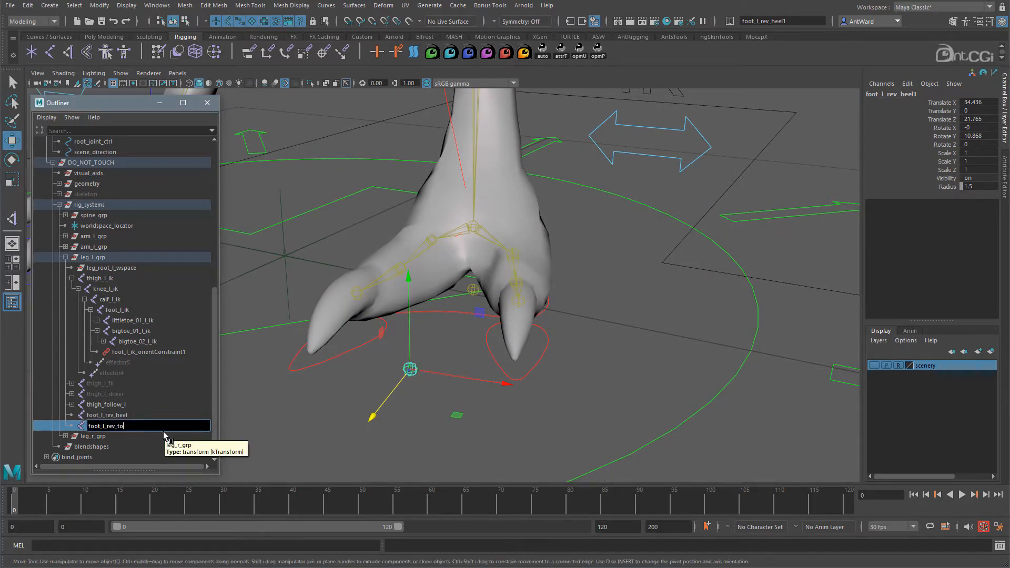
type("e")
key("Return")
middle_click_drag(123, 432, 125, 416)
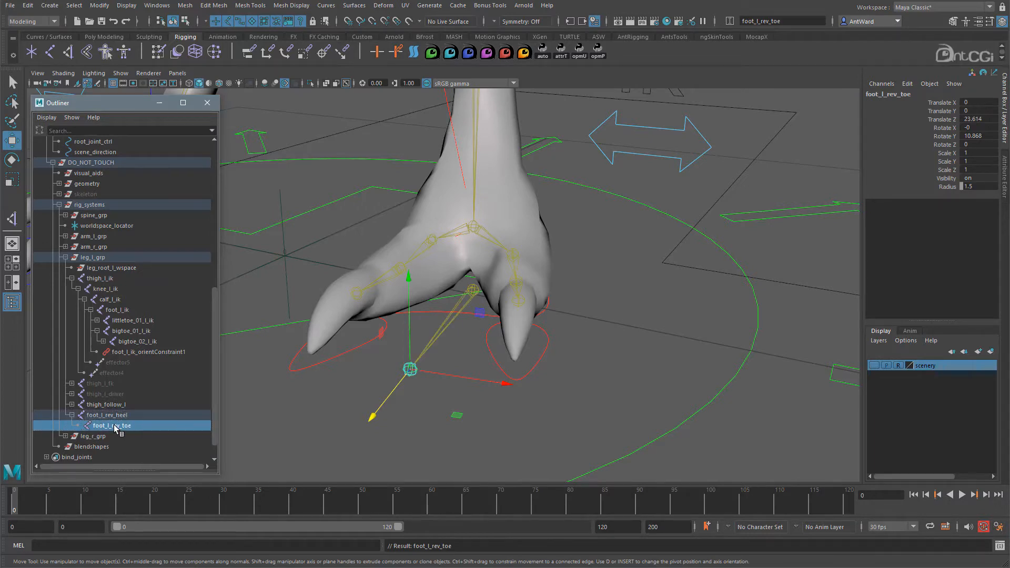
- Duplicate foot_l_rev_toe and move the copy back to the ball of the foot, at Translate Z about 8.46
key("ctrl+d")
left_click_drag(469, 368, 416, 352, "alt")
left_click_drag(279, 351, 448, 341)
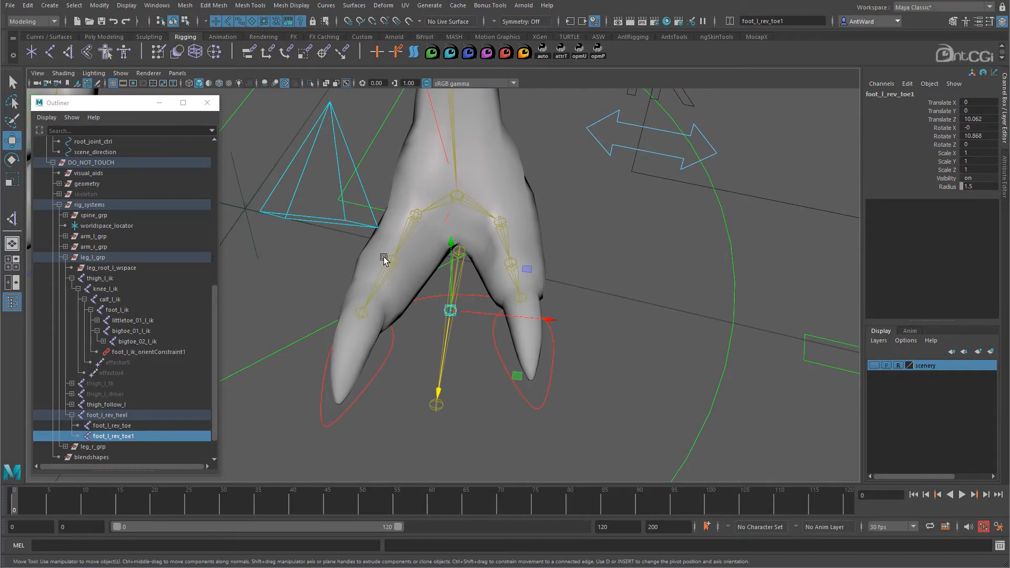
left_click_drag(517, 270, 442, 265, "alt")
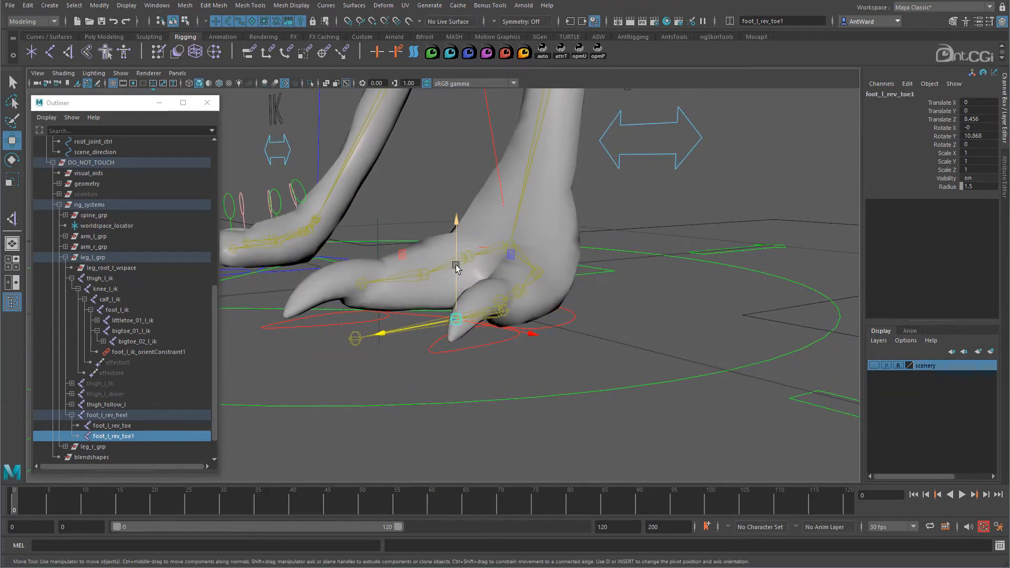
left_click(456, 267)
left_click_drag(456, 267, 458, 273, "alt")
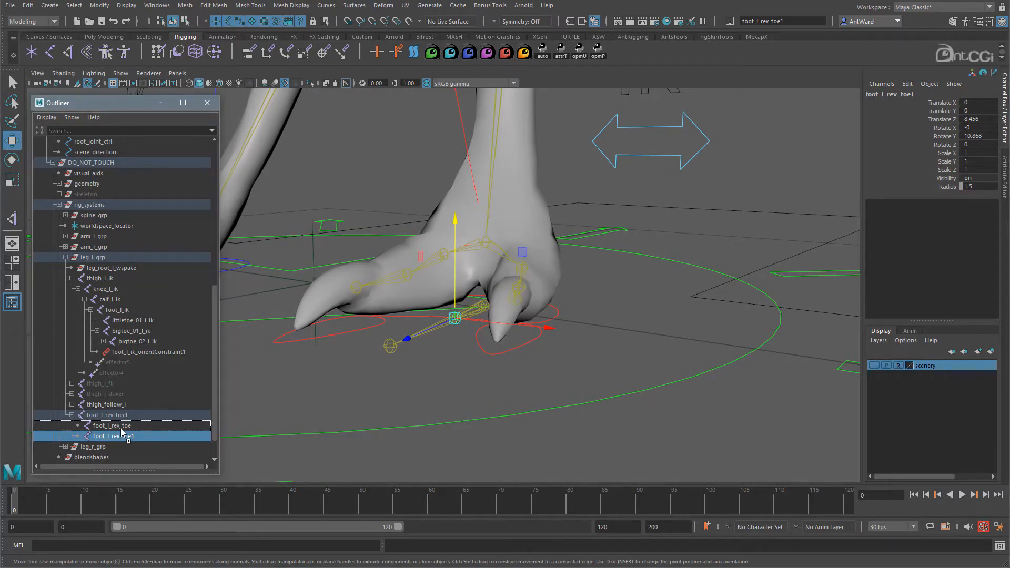
- Parent foot_l_rev_toe1 under foot_l_rev_toe and rename it as foot_l_rev_ball
middle_click_drag(122, 437, 112, 427)
left_click(78, 426)
double_click(124, 437)
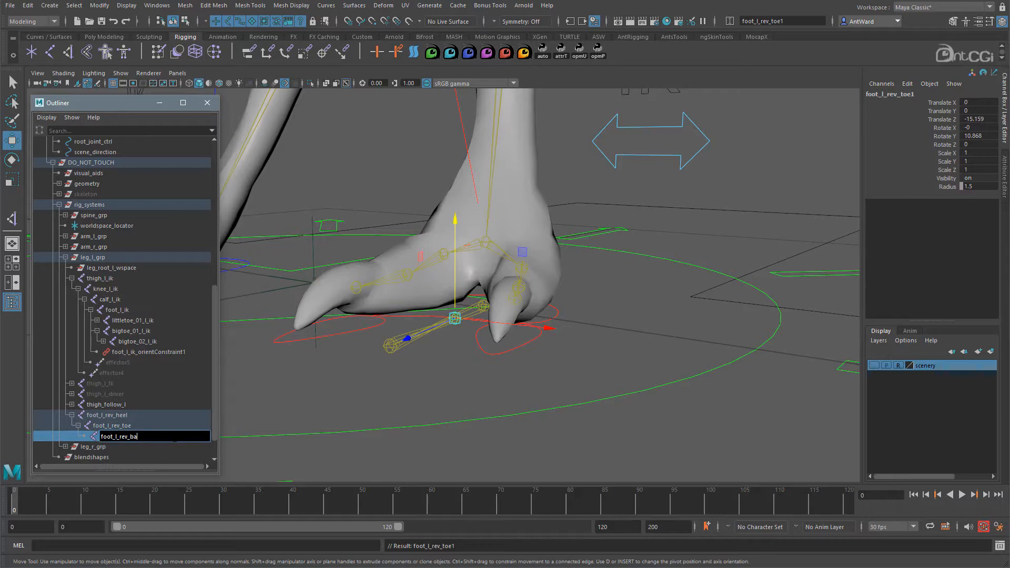
key("Return")
- Duplicate foot_l_rev_ball and parent the copy under foot_l_rev_ball
key("ctrl+d")
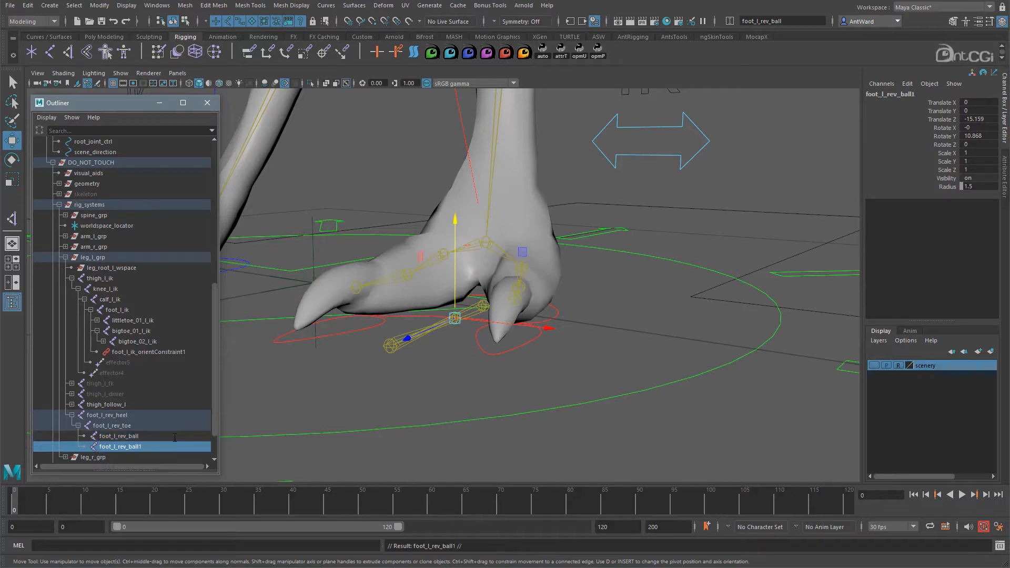
left_click_drag(142, 444, 138, 433)
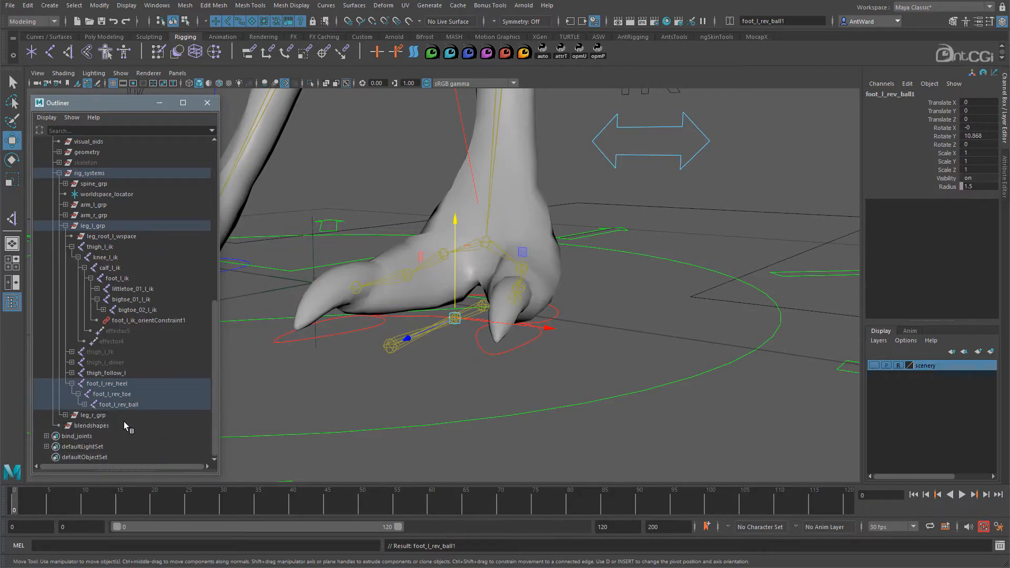
- Rename the copied joint under foot_l_rev_ball as foot_l_rev_ankle
left_click(85, 404)
double_click(135, 413)
left_click_drag(151, 416, 136, 416)
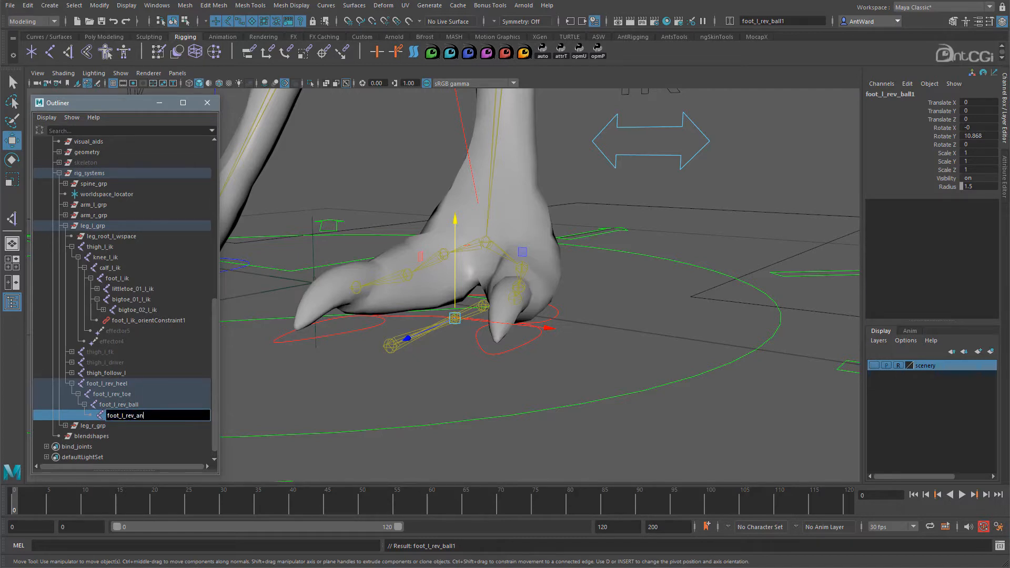
type("ankle")
key("Return")
- Move foot_l_rev_ankle up and back towards the ankle, to Translate Y about 5.8 and Translate Z about -9.6
mouse_move(504, 250)
left_mouse_down("alt")
mouse_move(512, 266)
mouse_move(472, 270)
mouse_move(457, 219)
mouse_move(483, 238)
mouse_move(508, 232)
left_mouse_up("alt")
left_click_drag(437, 316, 464, 325)
left_click_drag(452, 269, 451, 262)
left_click_drag(585, 311, 466, 267, "alt")
left_click_drag(536, 270, 510, 269)
left_click_drag(447, 253, 558, 289, "alt")
mouse_move(403, 357)
left_mouse_down("alt")
mouse_move(426, 347)
mouse_move(414, 350)
left_mouse_up("alt")
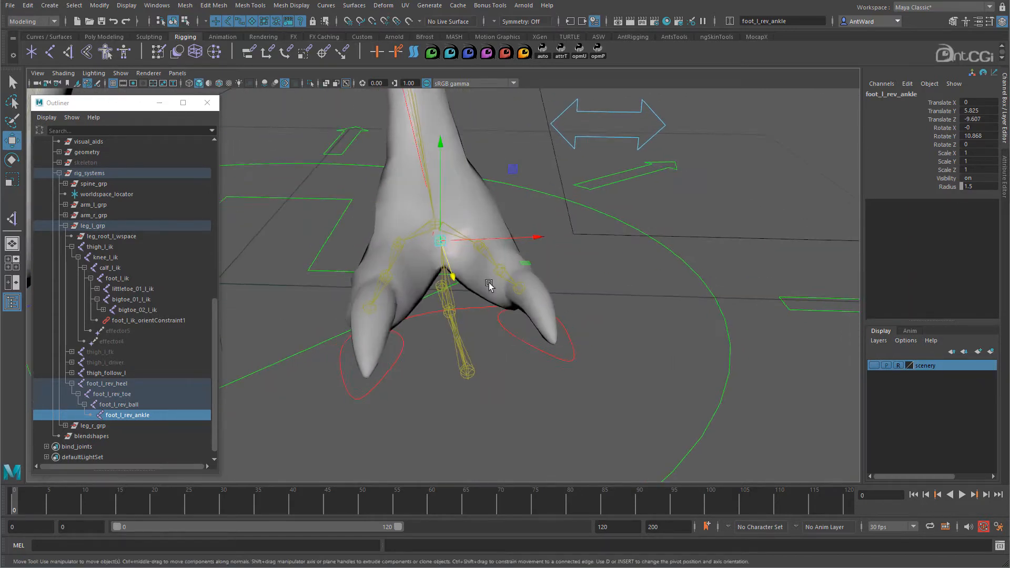
- Match the translation of foot_l_rev_ankle to the foot_l_ik joint
left_click_drag(490, 286, 484, 266, "alt")
left_click(444, 231, "shift")
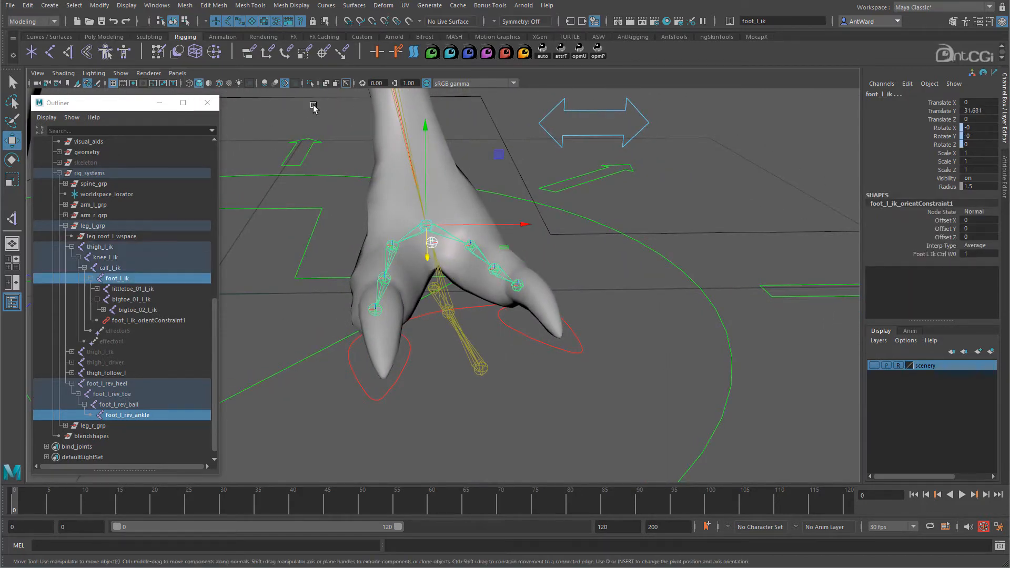
left_click(99, 5)
mouse_move(139, 66)
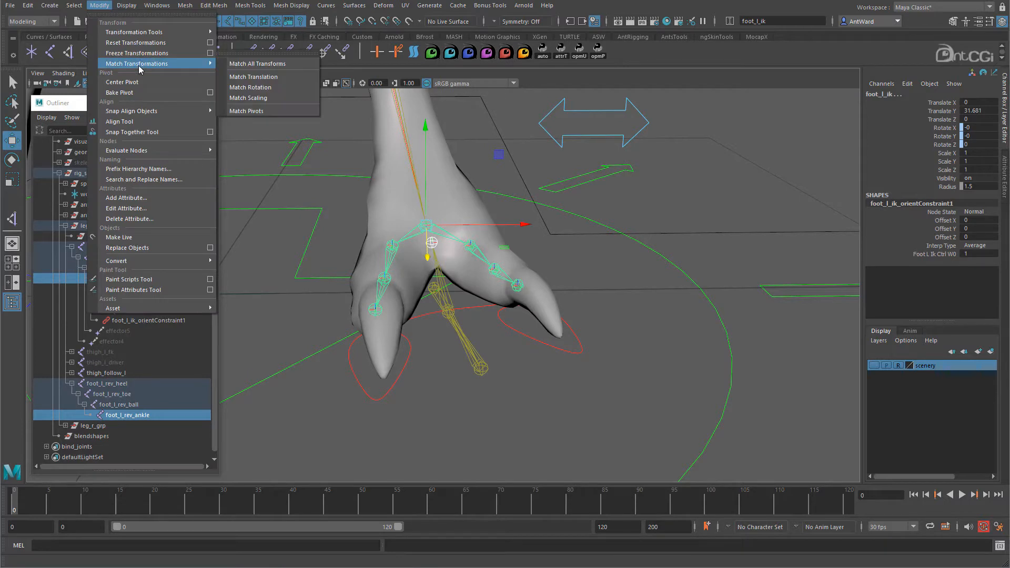
left_click(265, 79)
left_click_drag(545, 305, 465, 322, "alt")
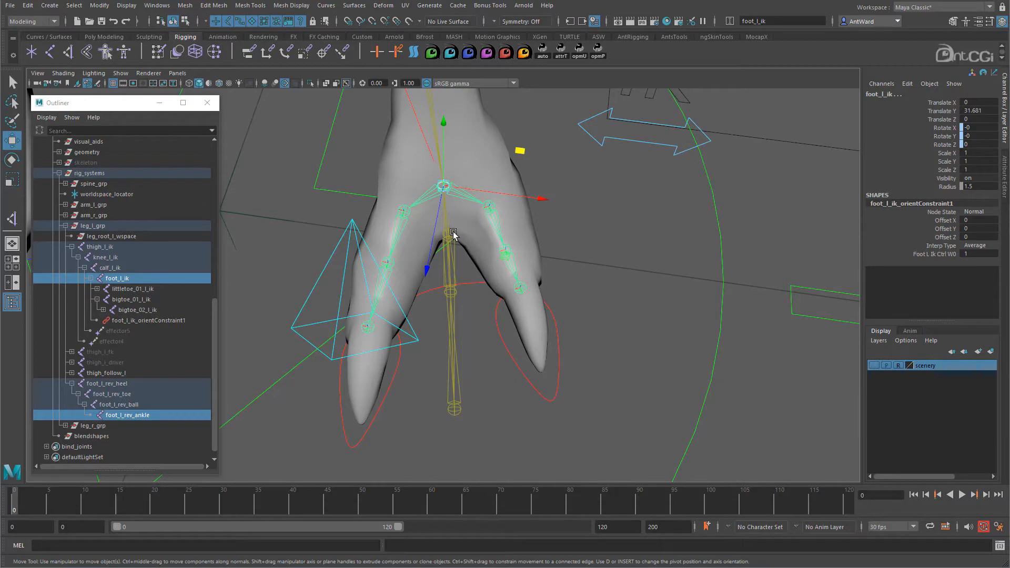
- Reroot the reverse foot skeleton at foot_l_rev_ankle
left_click(451, 253)
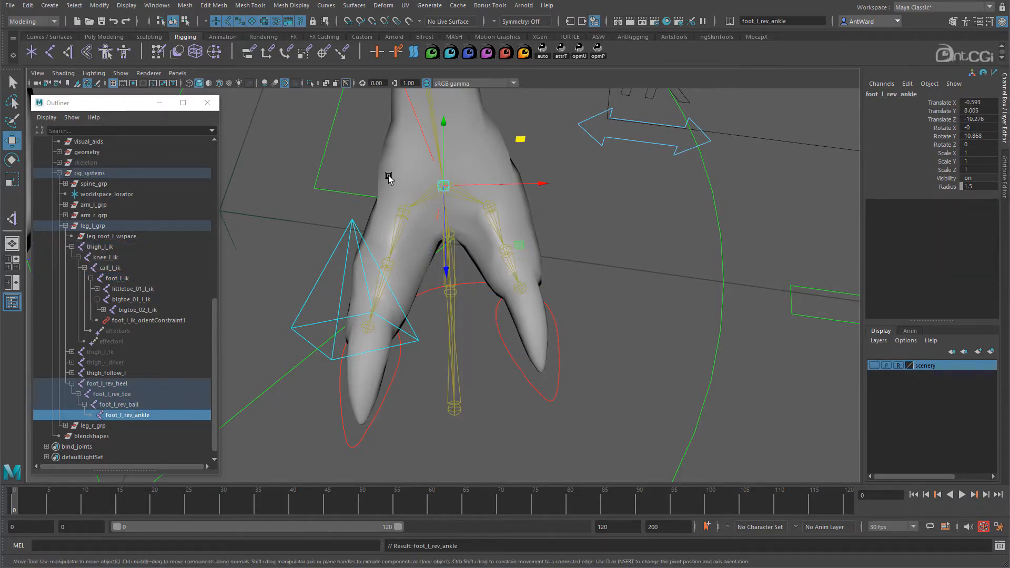
key("space")
left_click(335, 217)
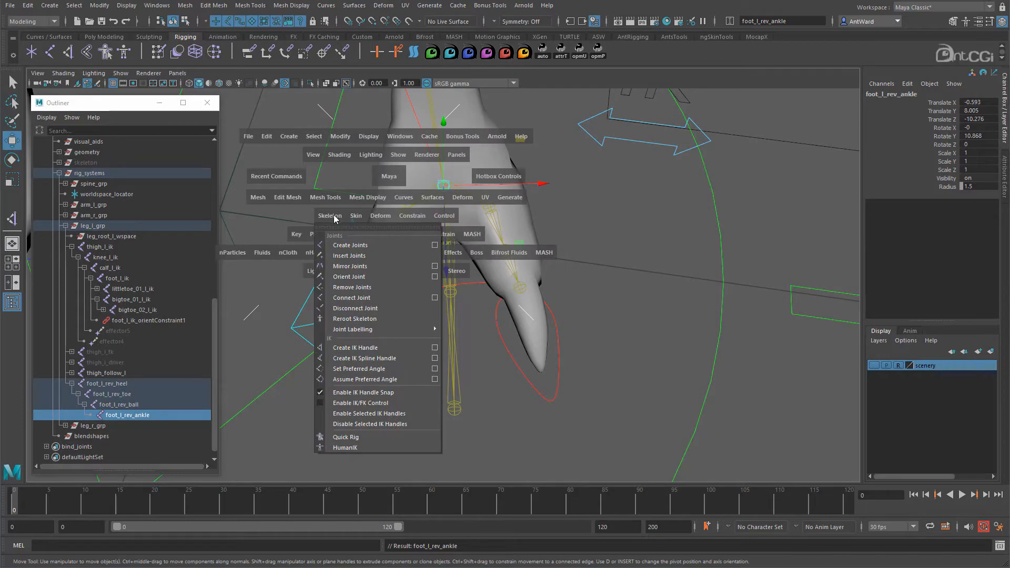
left_click(355, 322)
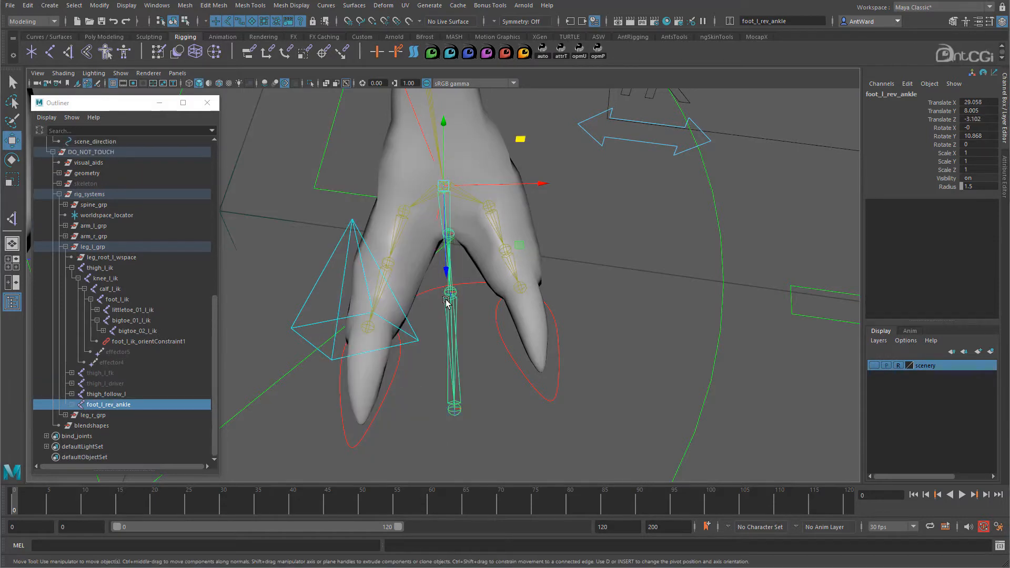
- Isolate the foot_l_rev_ankle joint chain in the top view and frame it
left_click(614, 300)
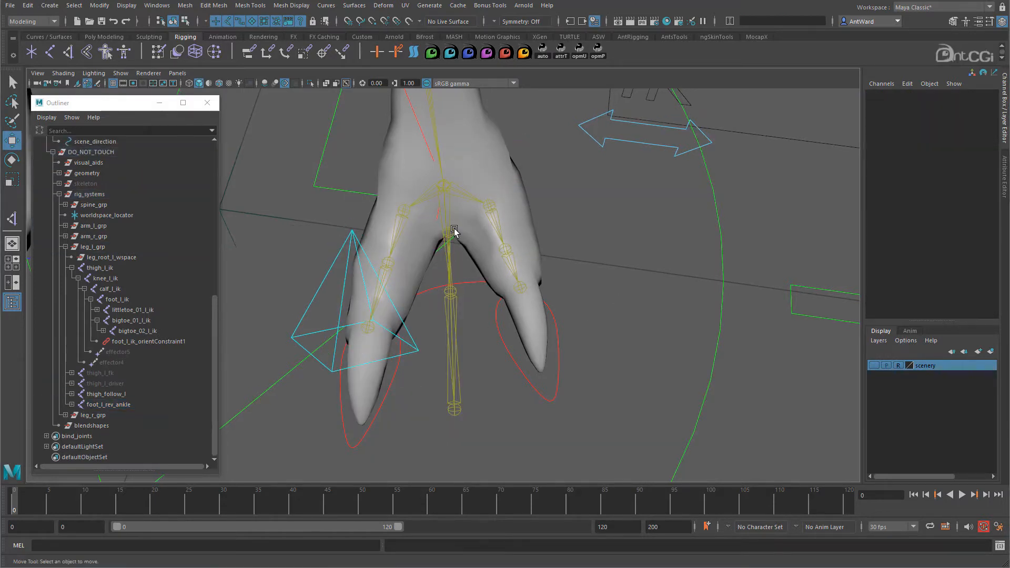
left_click(455, 410)
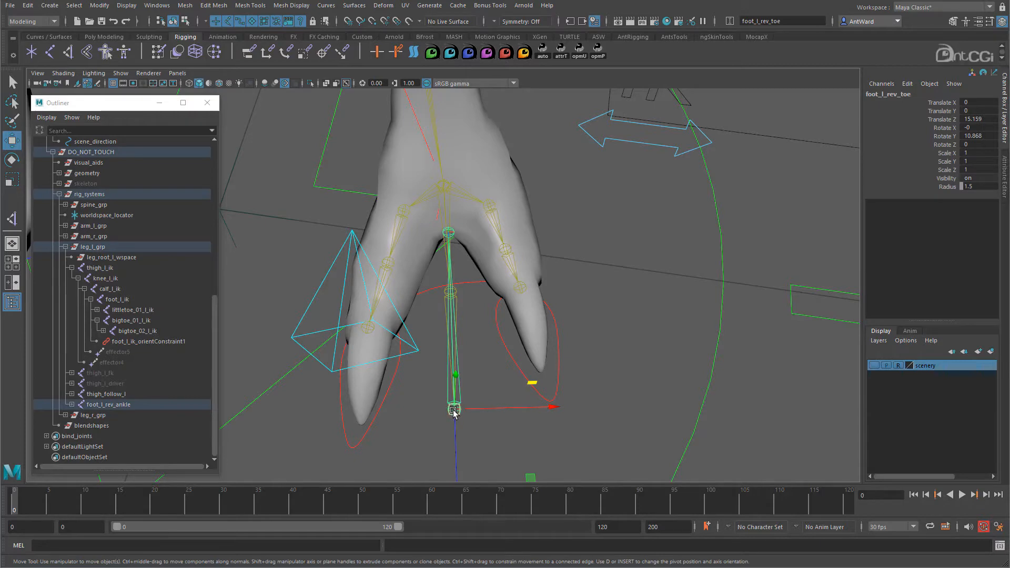
left_click(446, 206)
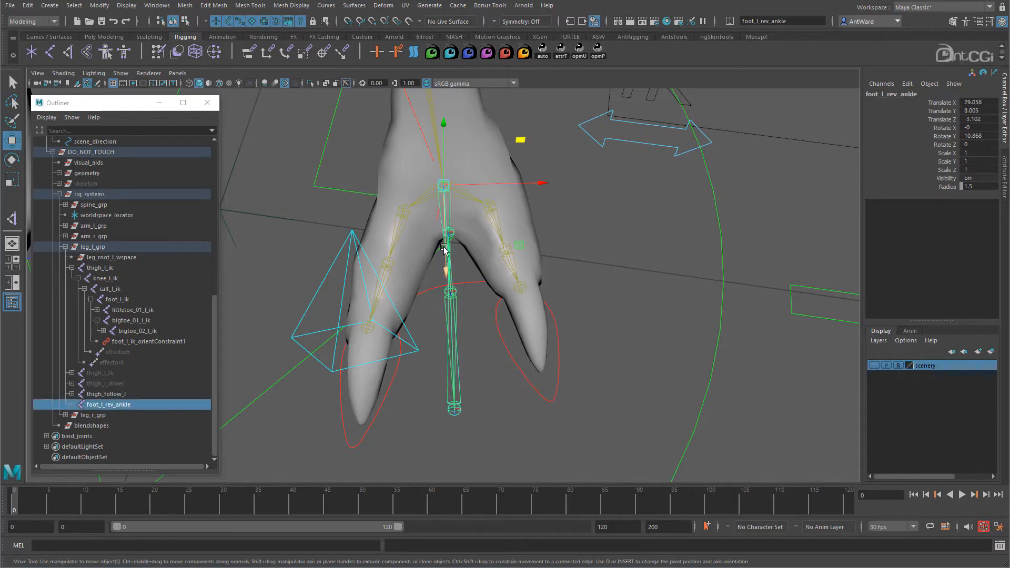
key("space")
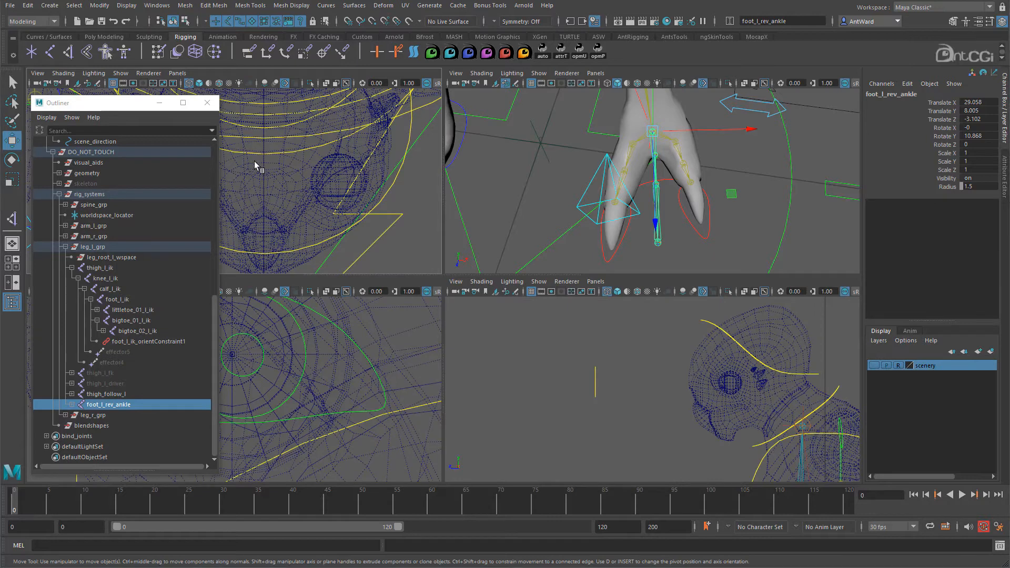
key("space")
left_click(121, 73)
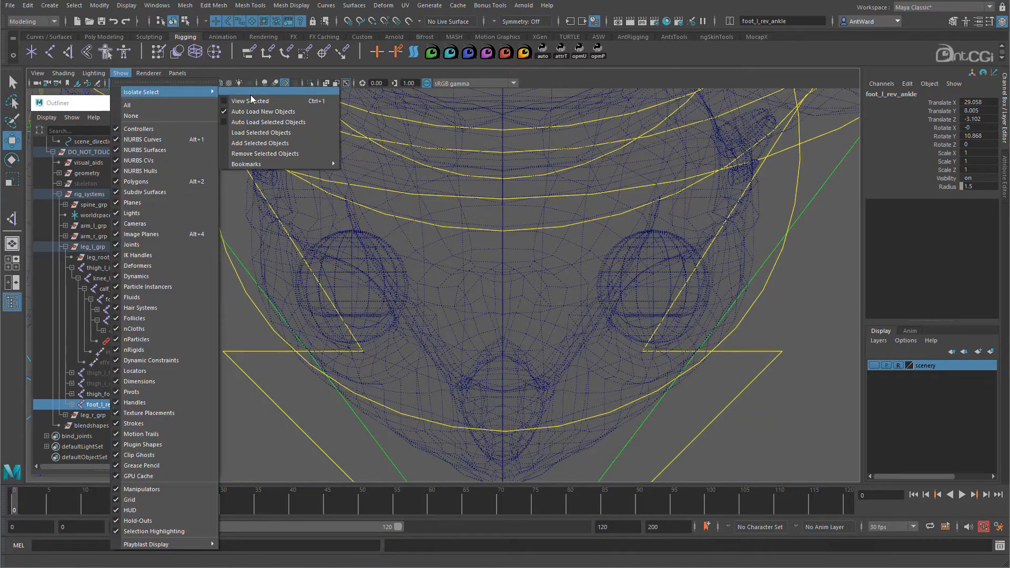
left_click(129, 112)
key("f")
- Align foot_l_rev_ball with the chain in the top view, at Rotate Y about 14.5 and Translate X about 0.64
key("e")
left_click(485, 453)
left_click_drag(530, 377, 528, 372)
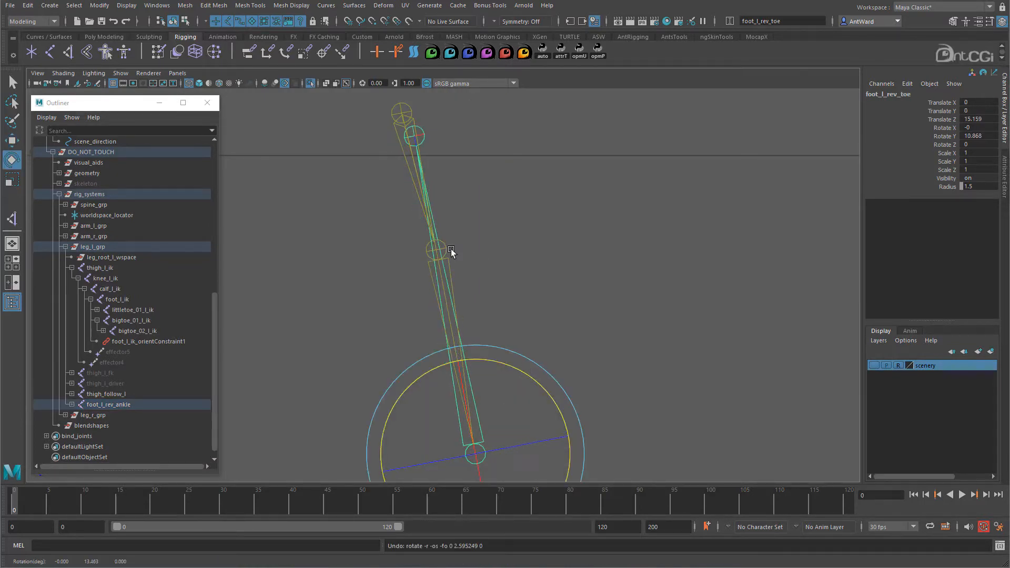
left_click(447, 246)
left_click_drag(519, 292, 519, 288)
key("w")
left_click_drag(494, 250, 489, 239)
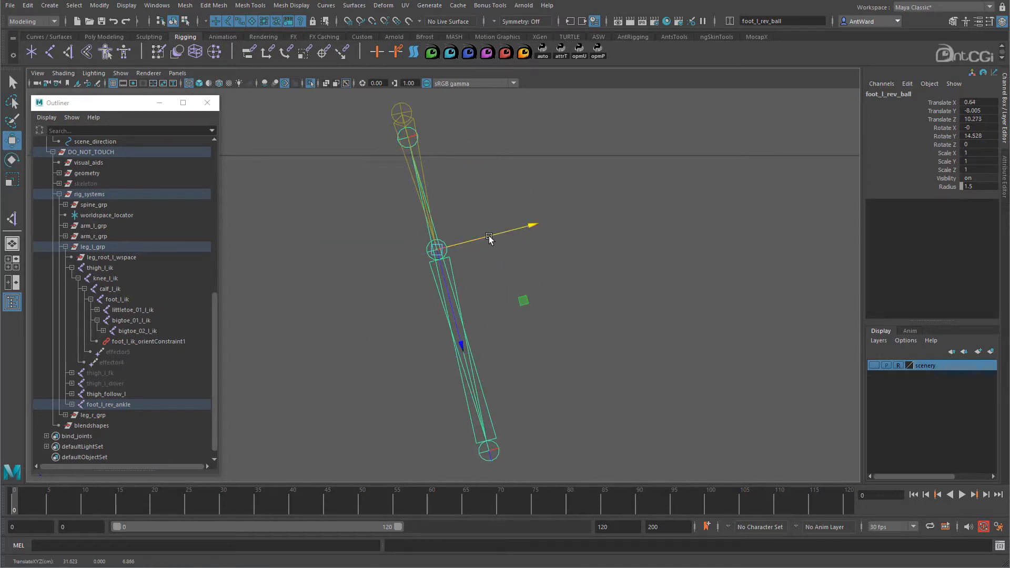
- Return to the perspective view and reroot the reverse foot skeleton at foot_l_rev_heel
key("space")
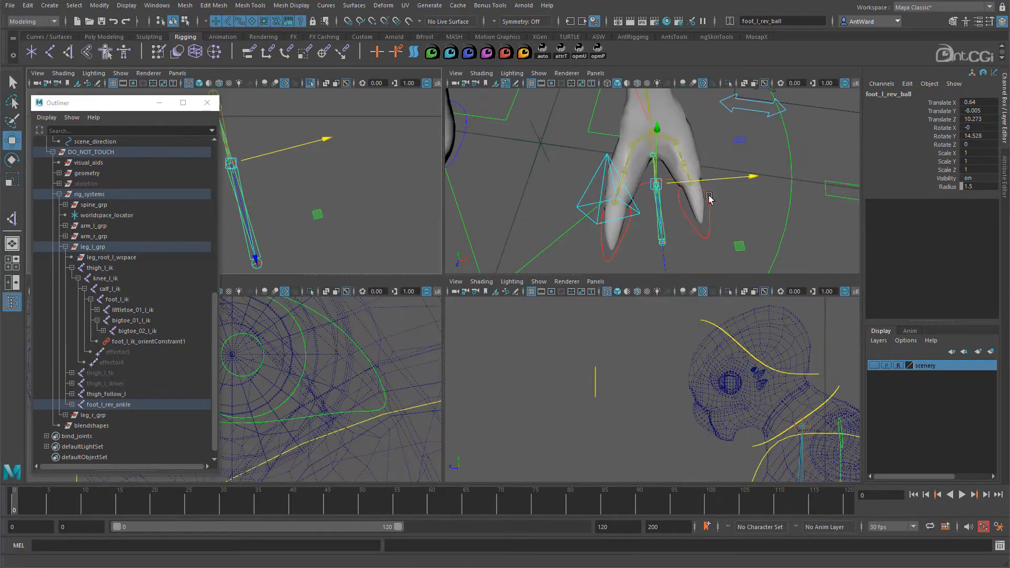
key("space")
left_click_drag(585, 309, 512, 287, "alt")
left_click(495, 286)
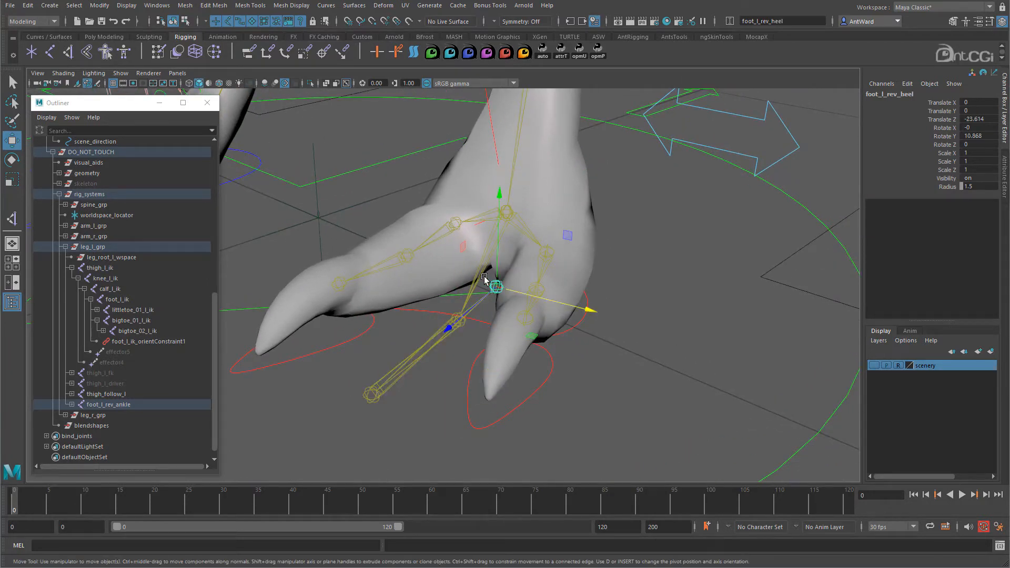
key("space")
left_click(316, 266)
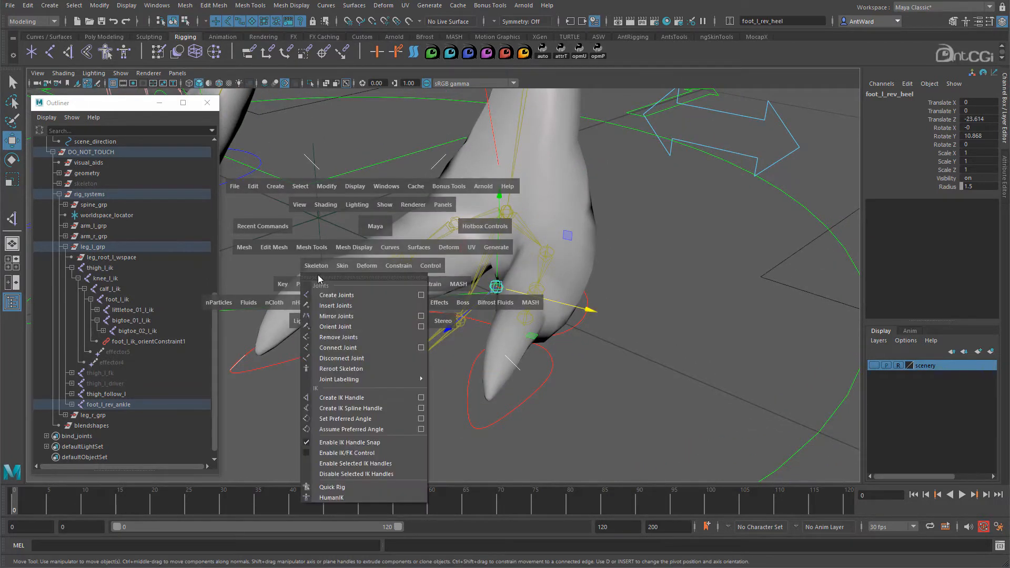
left_click(340, 368)
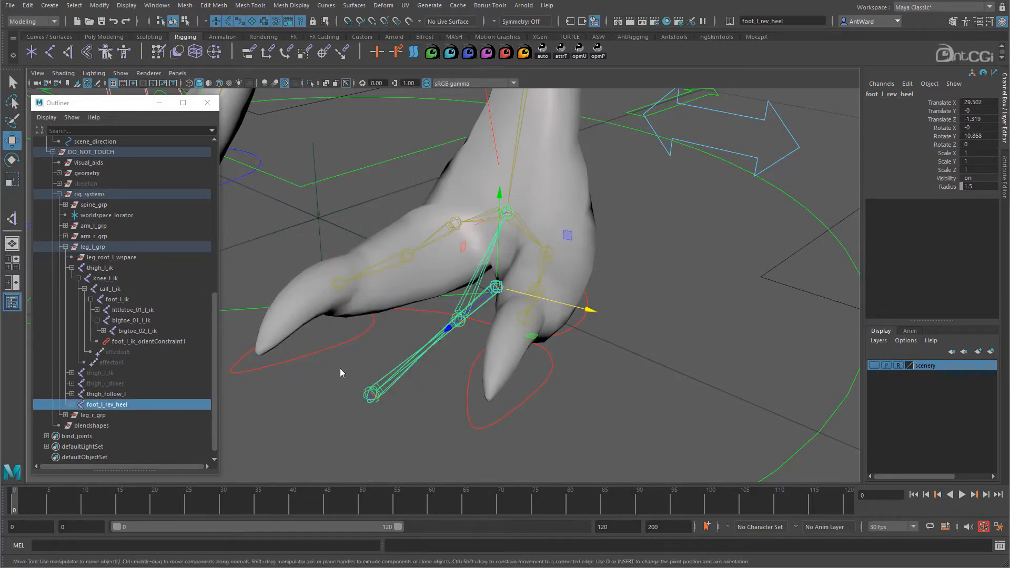
- Test-rotate the reverse foot joints from foot_l_rev_heel down to foot_l_rev_ball, undoing each rotation
left_click_drag(498, 328, 442, 349, "alt")
key("e")
mouse_move(452, 314)
left_mouse_down()
mouse_move(467, 238)
mouse_move(456, 331)
mouse_move(452, 316)
left_mouse_up()
key("ctrl+z")
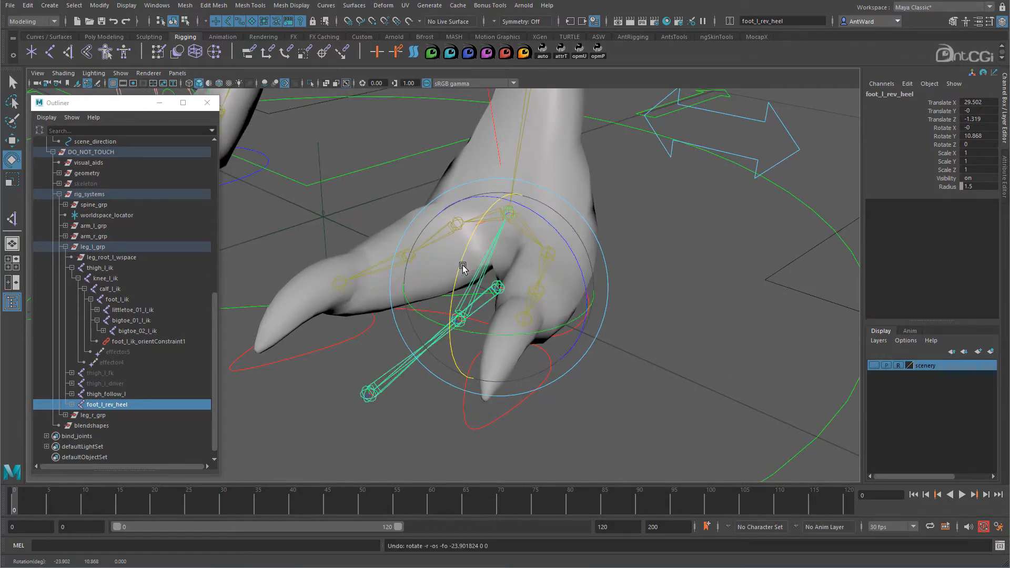
left_click(463, 268)
left_click_drag(349, 329, 329, 372)
key("ctrl+z")
key("Down")
left_click_drag(431, 269, 395, 343)
key("ctrl+z")
- Expand the reverse foot hierarchy and move foot_l_rev_heel's transforms into its offset parent matrix with the opmP script
left_click_drag(437, 380, 448, 370, "alt")
left_click(72, 404)
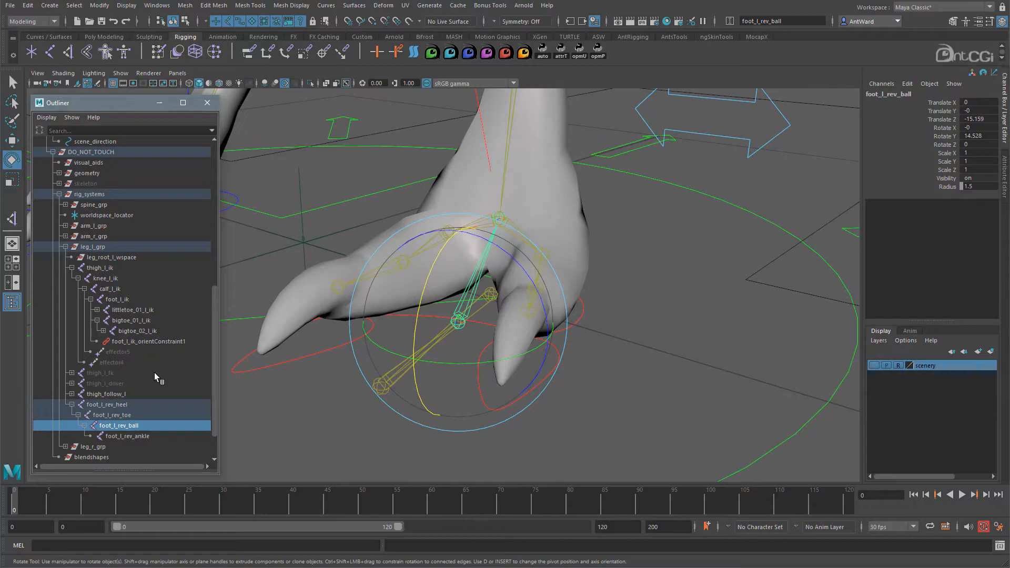
left_click(138, 403)
left_click_drag(553, 356, 575, 316, "alt")
key("w")
left_click(600, 54)
- Set the Joint Orient Y of foot_l_rev_heel to 0
left_click(1006, 175)
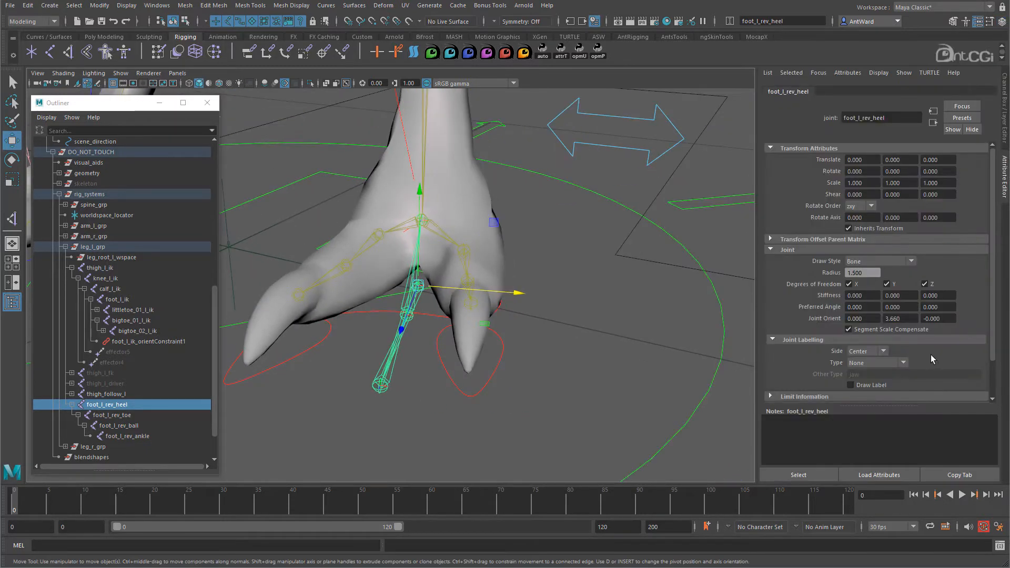
left_click_drag(904, 320, 874, 321)
type("0")
key("Return")
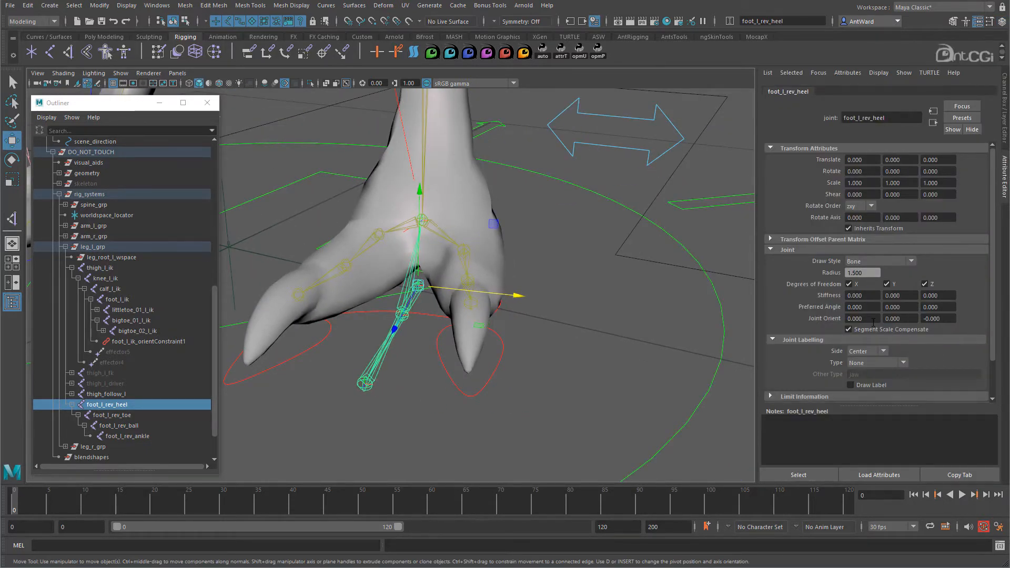
- Check the transform and Joint Orient values of foot_l_rev_toe, foot_l_rev_ball and foot_l_rev_ankle
left_click_drag(432, 358, 411, 362, "alt")
left_click(320, 378)
left_click_drag(516, 400, 527, 397, "alt")
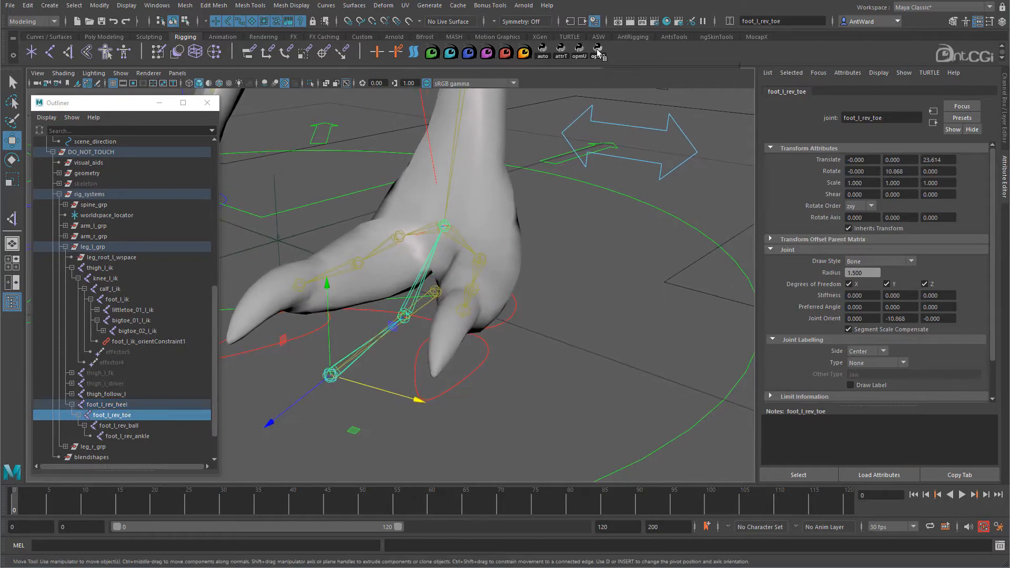
left_click(413, 292)
left_click(413, 292)
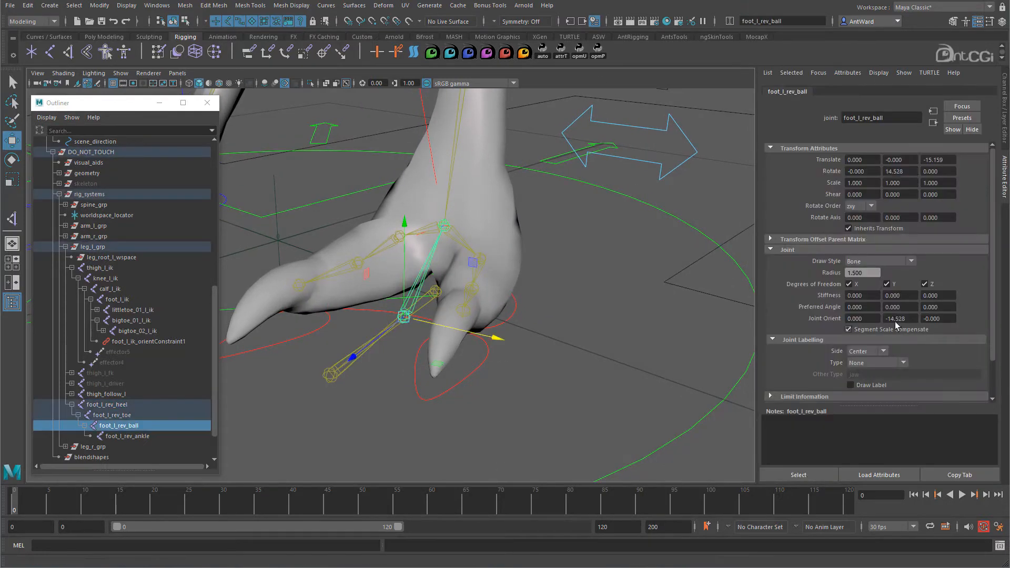
left_click(386, 293)
left_click(385, 293)
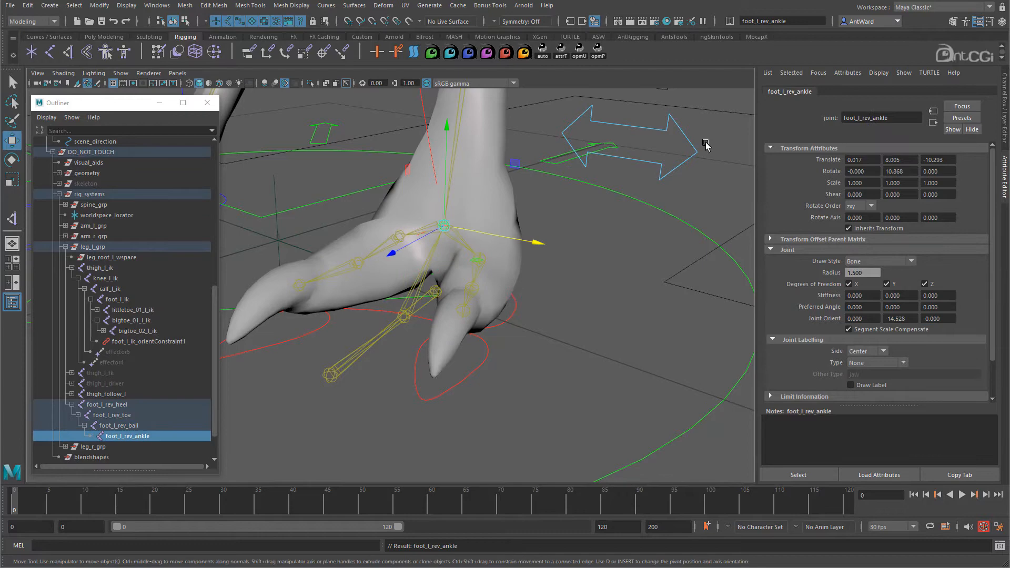
left_click(606, 360)
left_click_drag(463, 300, 398, 310, "alt")
middle_click_drag(398, 311, 444, 313, "alt")
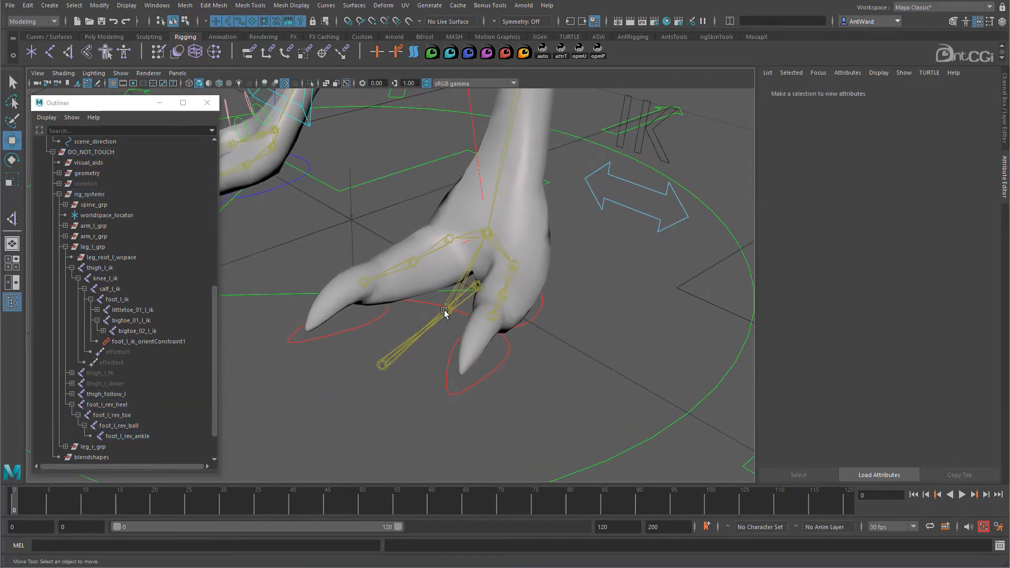
- Reset the wireframe color of the foot_l_rev_heel joint chain to the default
left_click(475, 287)
left_click(126, 5)
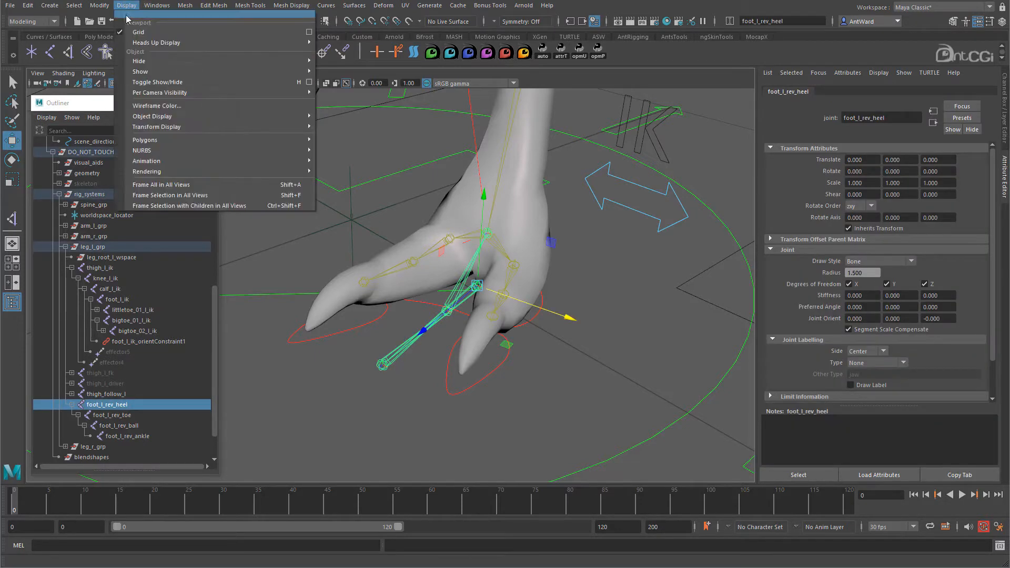
left_click(156, 106)
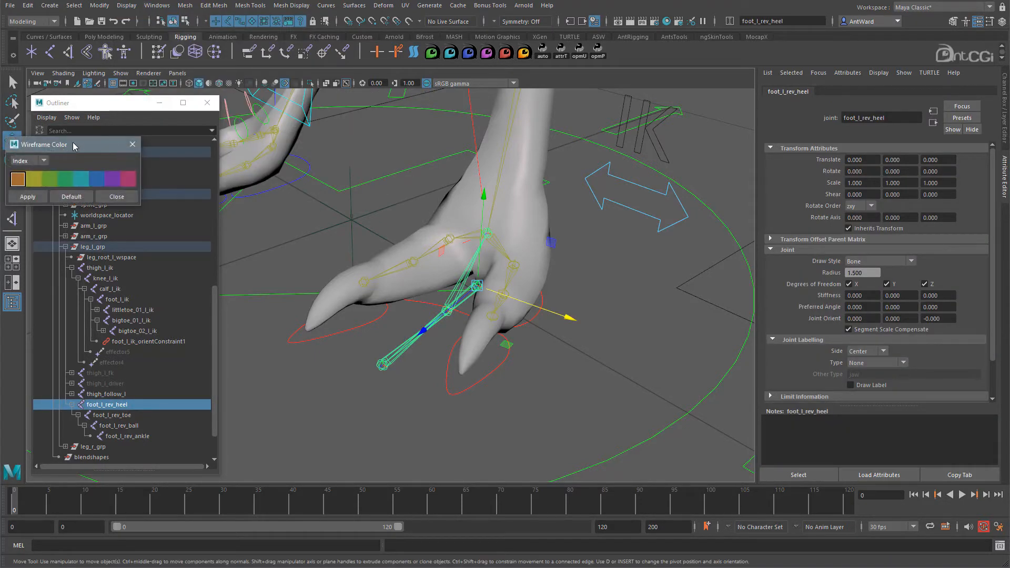
left_click_drag(79, 143, 677, 178)
left_click(668, 233)
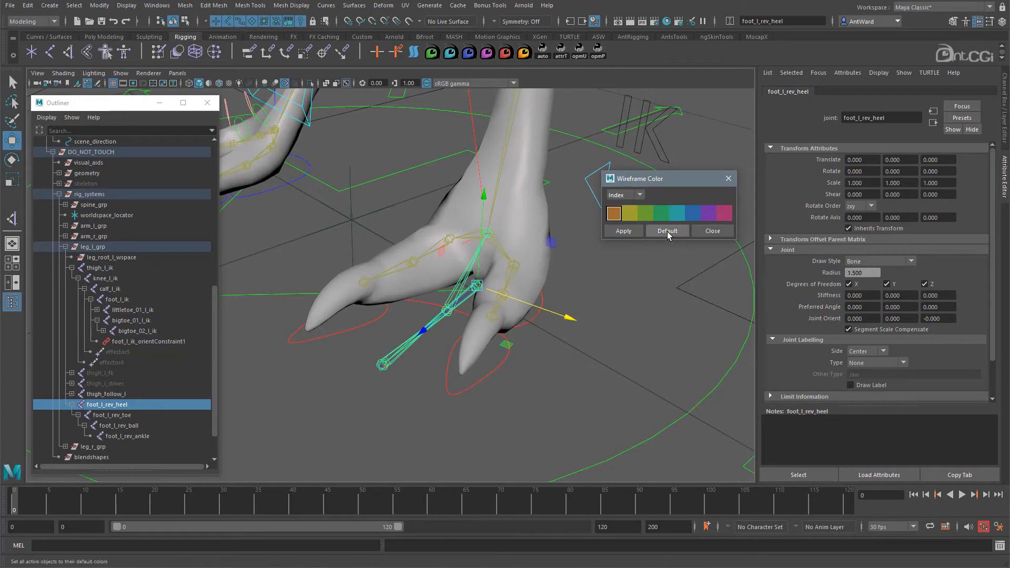
left_click(716, 234)
left_click(627, 320)
left_click_drag(369, 341, 404, 346, "alt")
right_click_drag(404, 347, 477, 350, "alt")
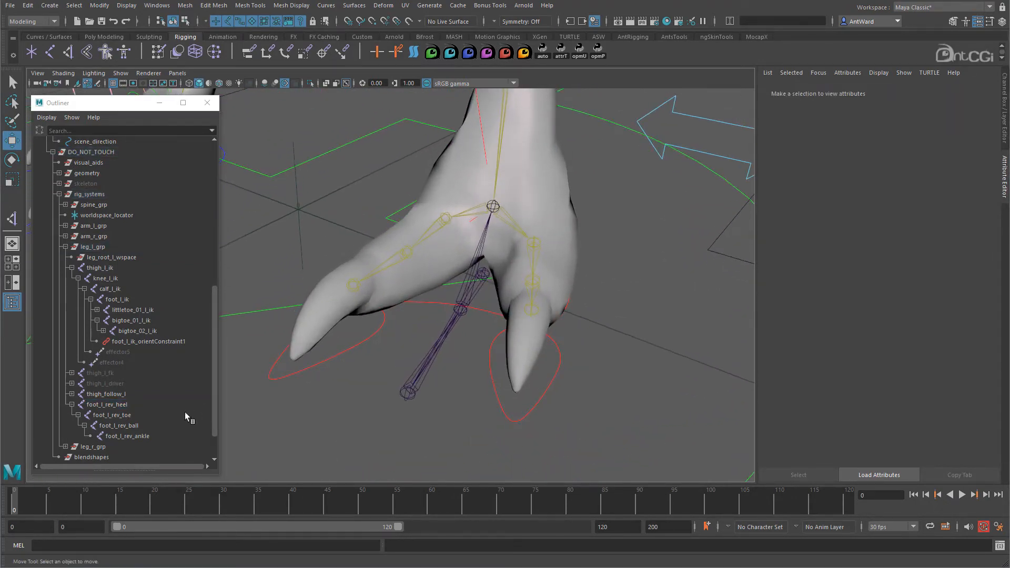
- Parent foot_l_rev_heel under the foot control foot_l_ik_ctrl
left_click(122, 405)
key("p")
right_click_drag(608, 380, 548, 375, "alt")
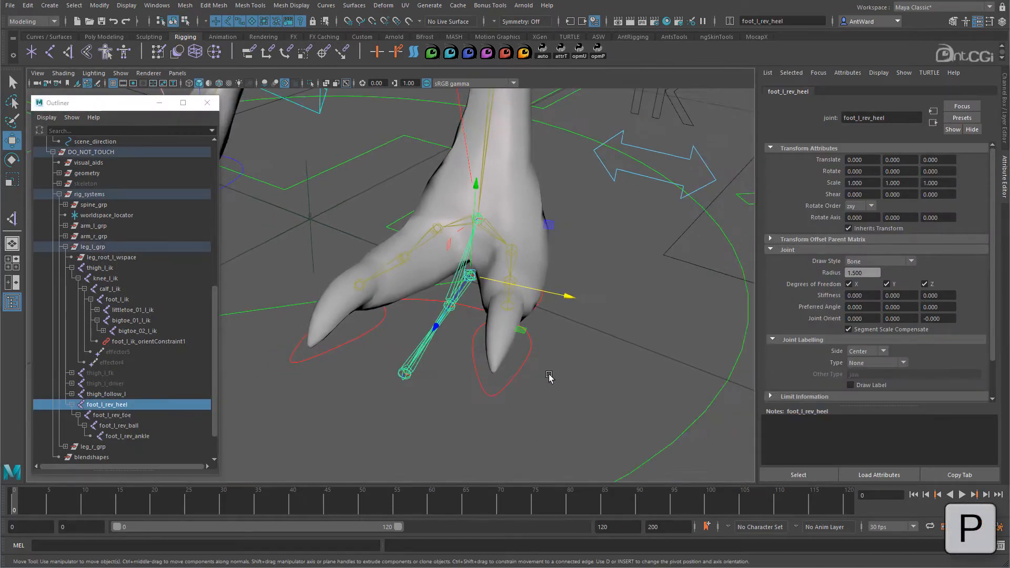
left_click(533, 348, "shift")
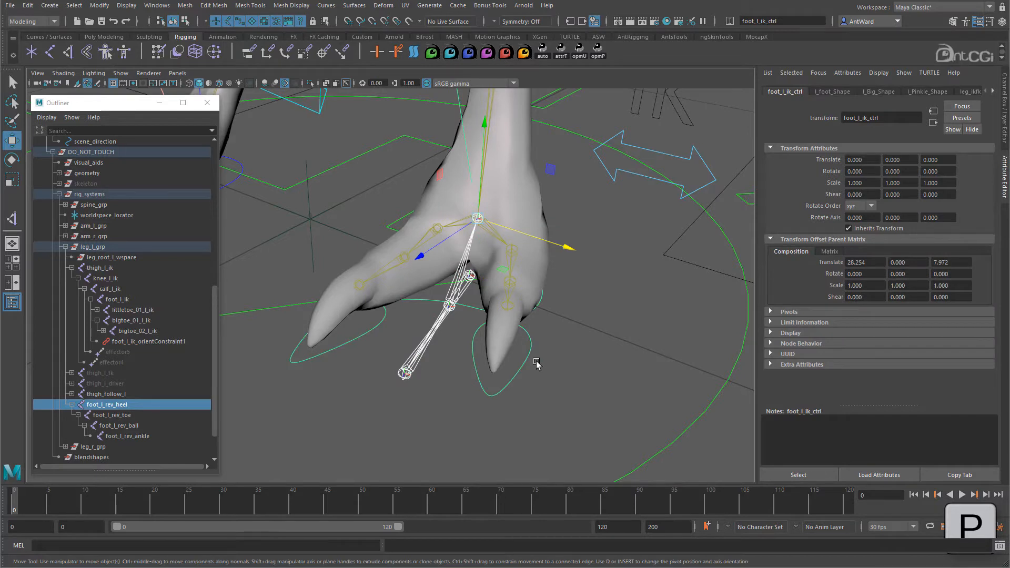
key("p")
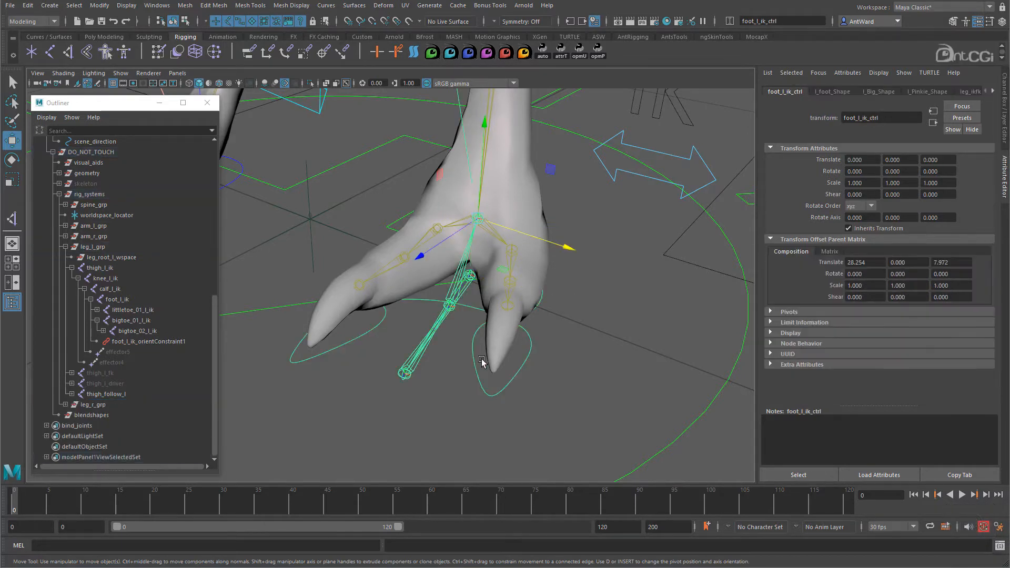
left_click_drag(482, 362, 485, 355, "alt")
left_click_drag(479, 228, 464, 321, "alt")
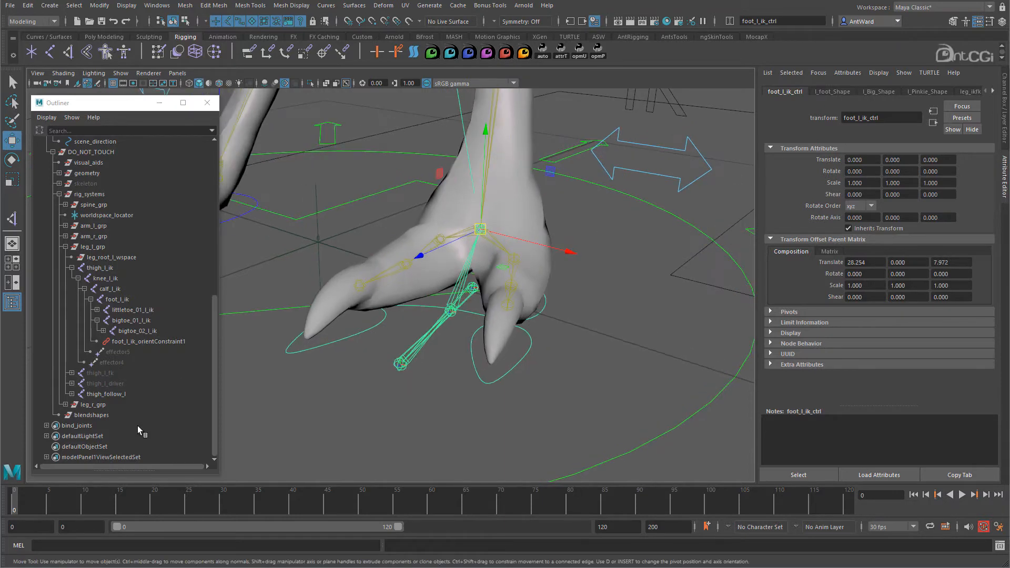
- Duplicate the left foot's foot_l_ik joint together with its toe joints
scroll(137, 425, "up", 8)
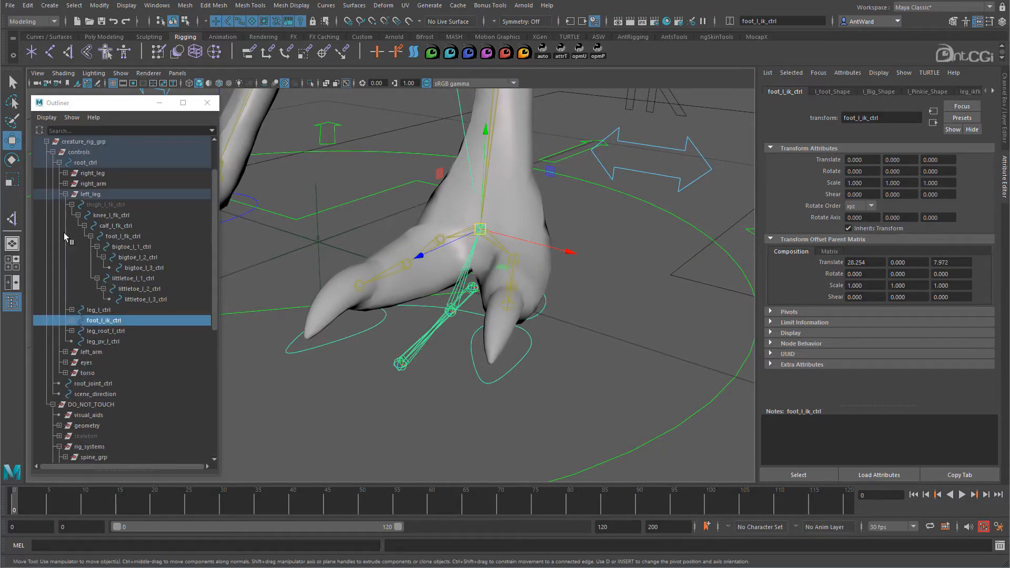
left_click(71, 205)
left_click_drag(544, 299, 463, 357, "alt")
left_click(603, 312)
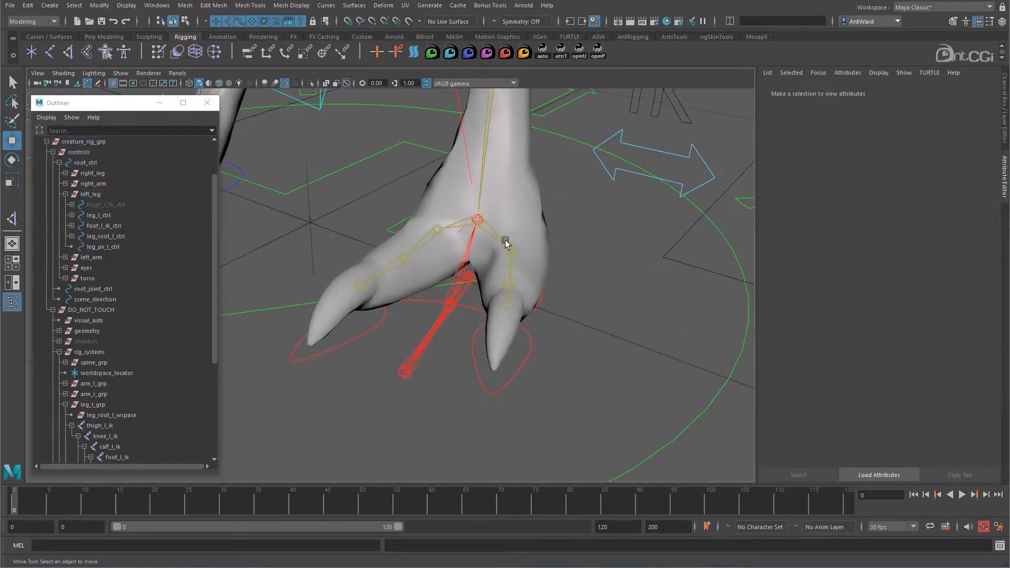
left_click(492, 230)
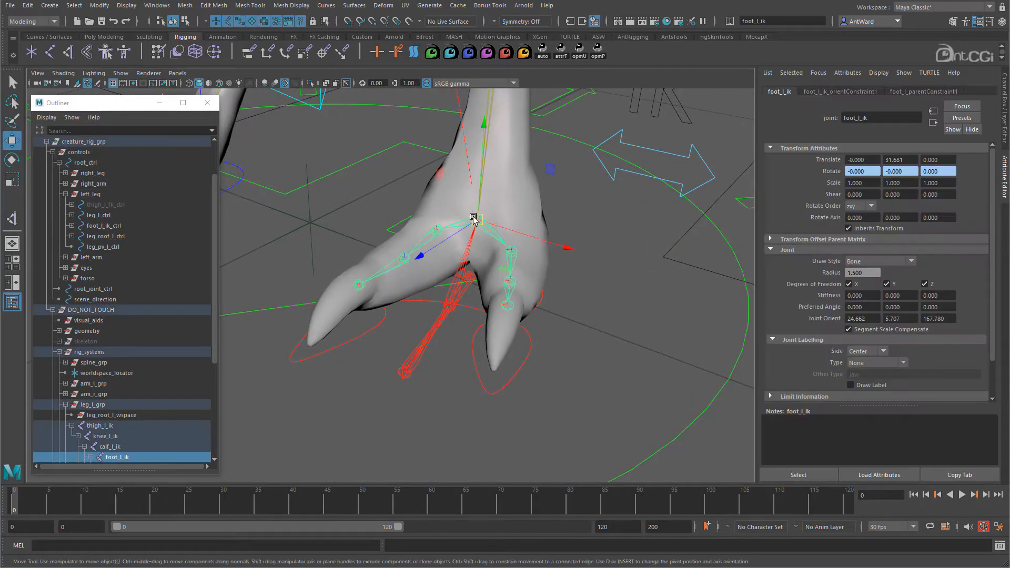
mouse_move(434, 340)
left_mouse_down("alt")
mouse_move(460, 330)
mouse_move(421, 333)
left_mouse_up("alt")
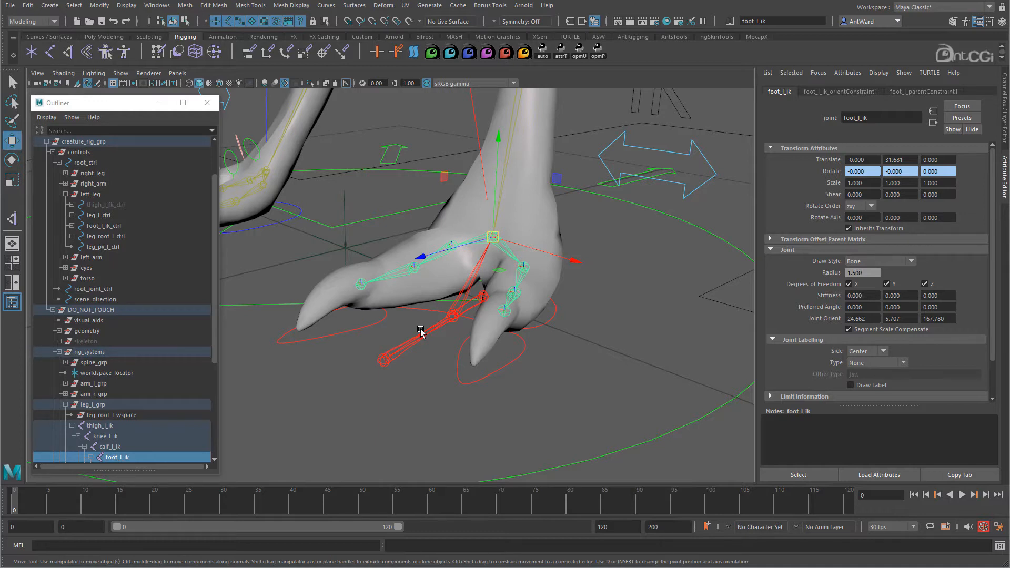
left_click_drag(463, 323, 465, 327, "alt")
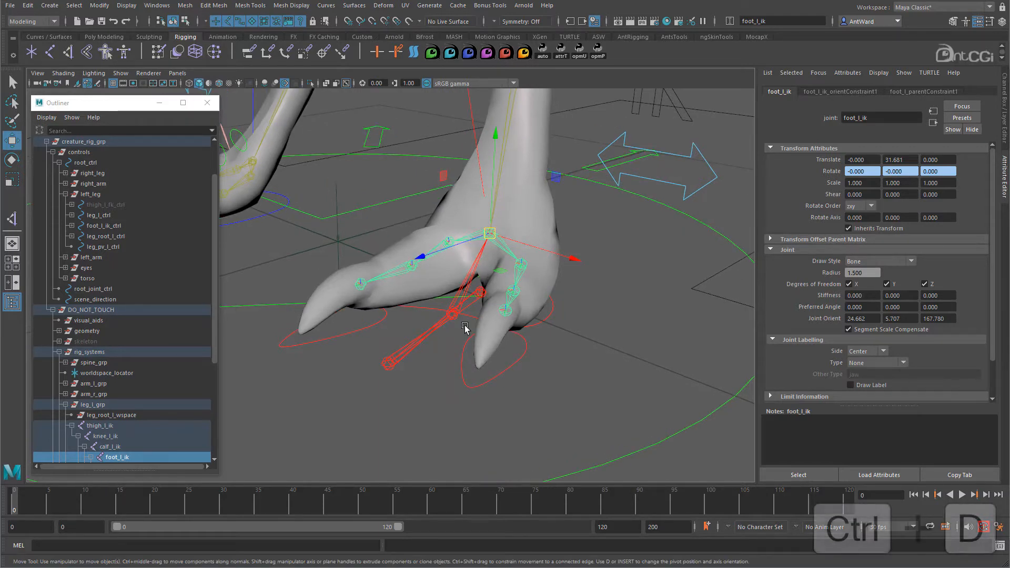
key("ctrl+d")
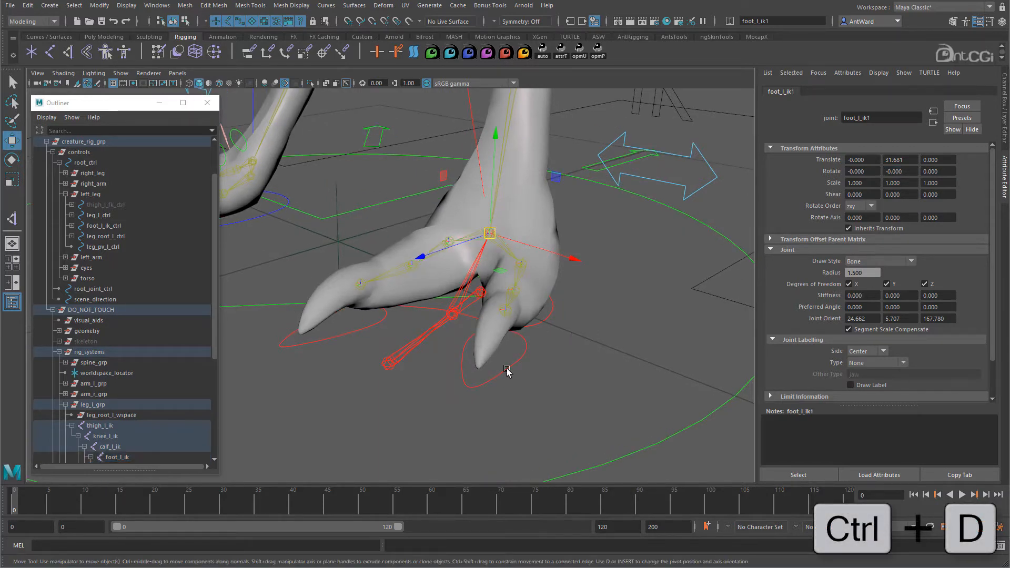
- Delete all child nodes of the duplicated joint foot_l_ik1
scroll(147, 399, "down", 5)
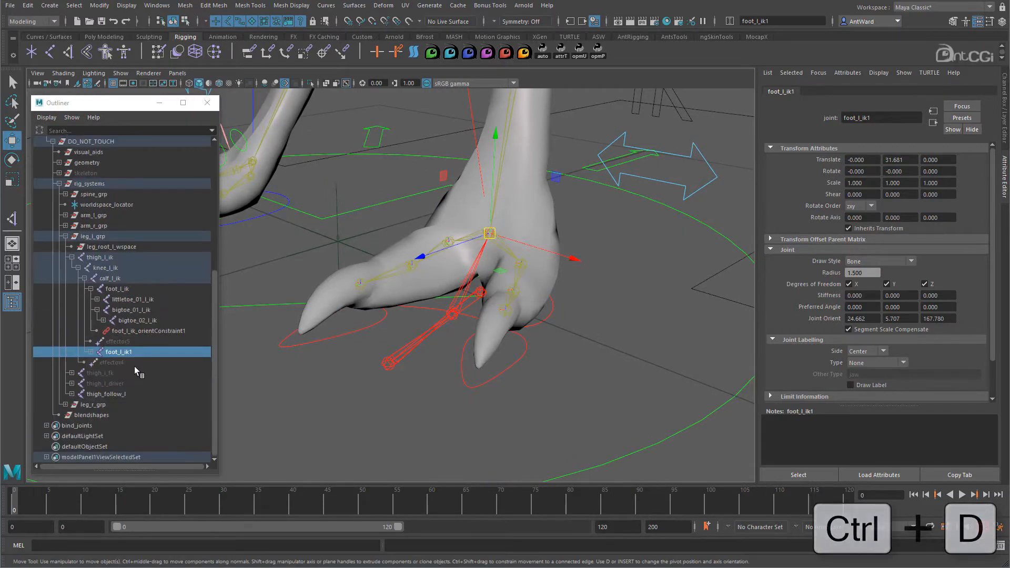
left_click(90, 352)
left_click_drag(129, 363, 131, 378)
key("Delete")
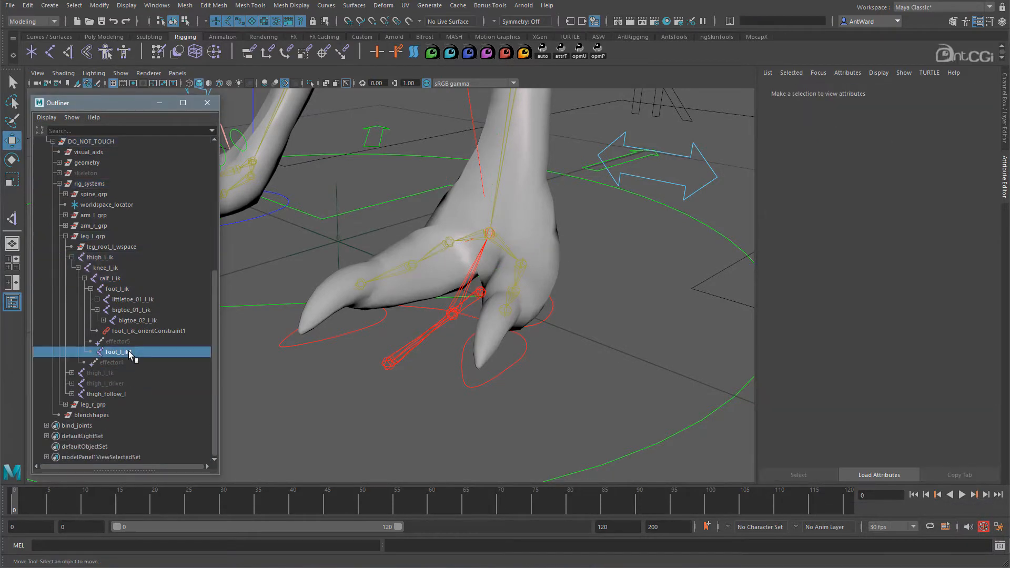
- Match the translation of foot_l_ik1 to the reverse foot joint foot_l_rev_ball
left_click(129, 352)
left_click_drag(453, 294, 457, 285, "alt")
left_click(456, 285, "shift")
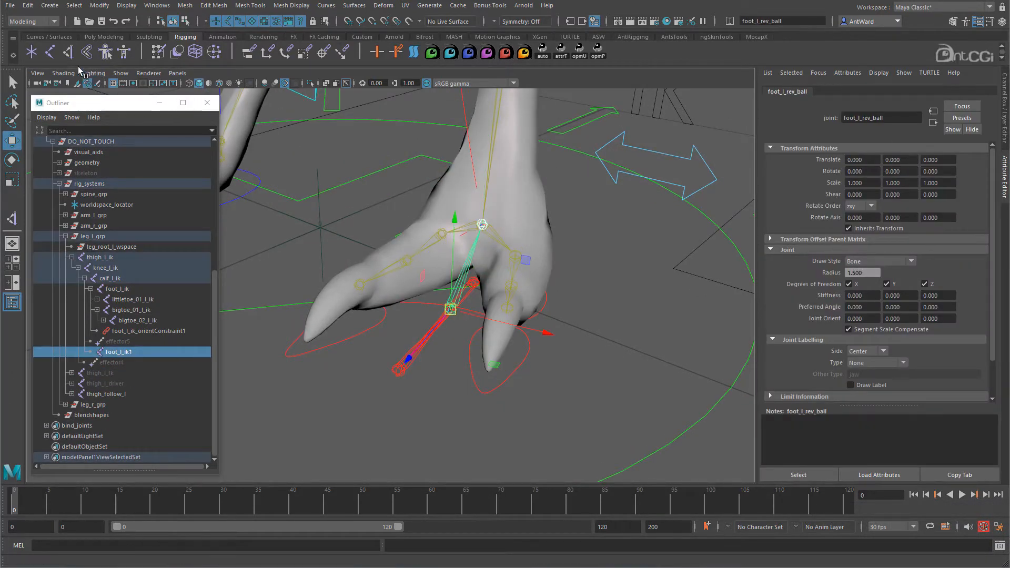
left_click(100, 6)
mouse_move(158, 64)
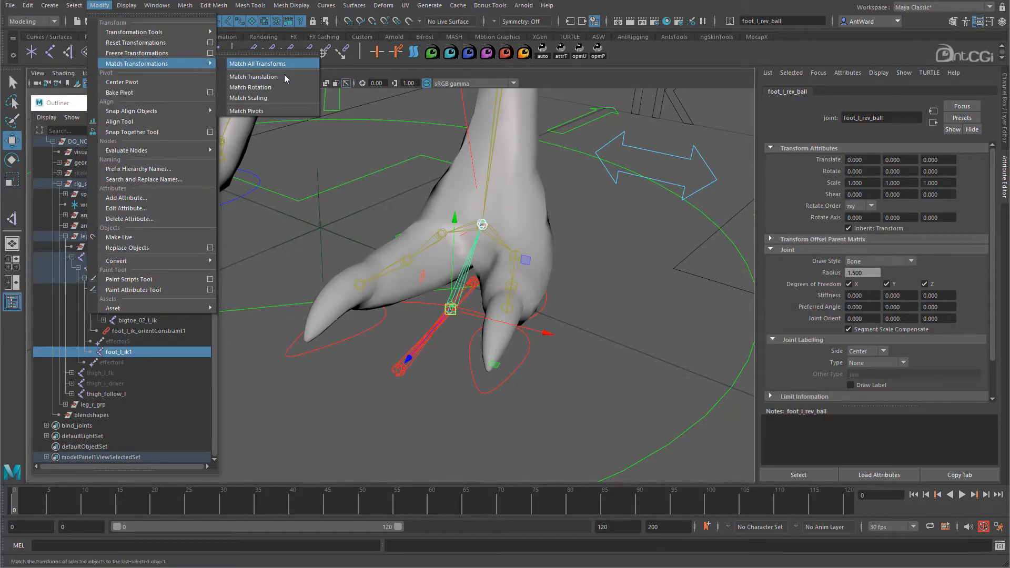
left_click(285, 77)
left_click_drag(421, 369, 434, 374, "alt")
scroll(435, 374, "up", 3)
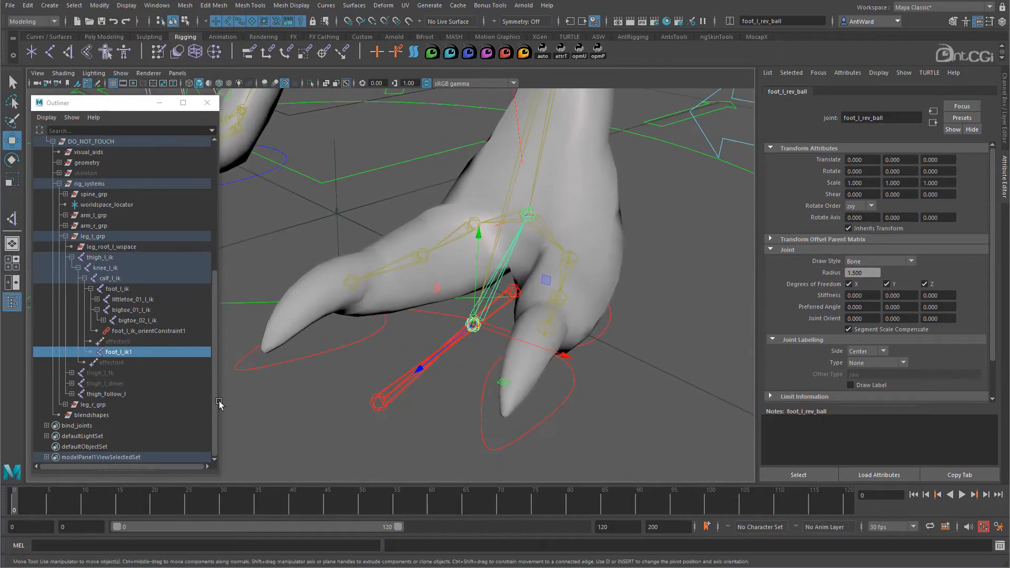
- Parent the foot_l_ik1 joint under the foot_l_ik joint
left_click(131, 350)
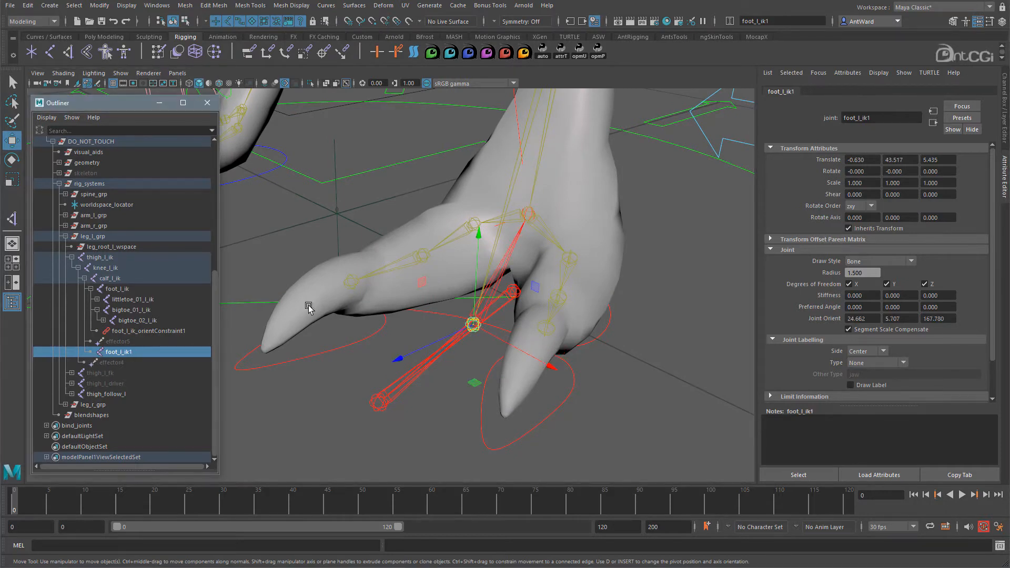
left_click(542, 233, "shift")
key("p")
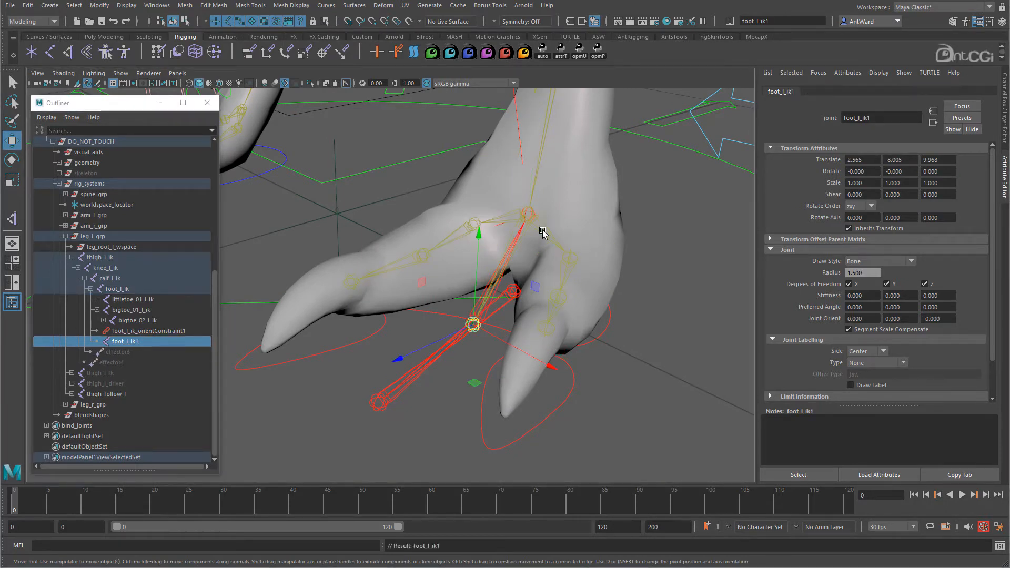
left_click_drag(434, 320, 444, 316, "alt")
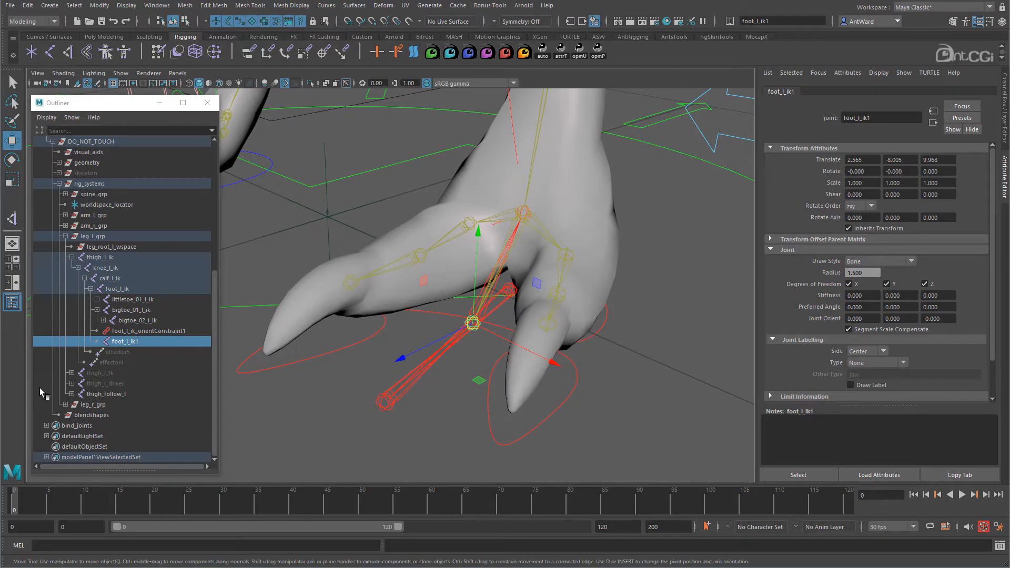
- Rename the foot_l_ik1 joint to ball_l_ik
double_click(120, 343)
key("End")
key("BackSpace")
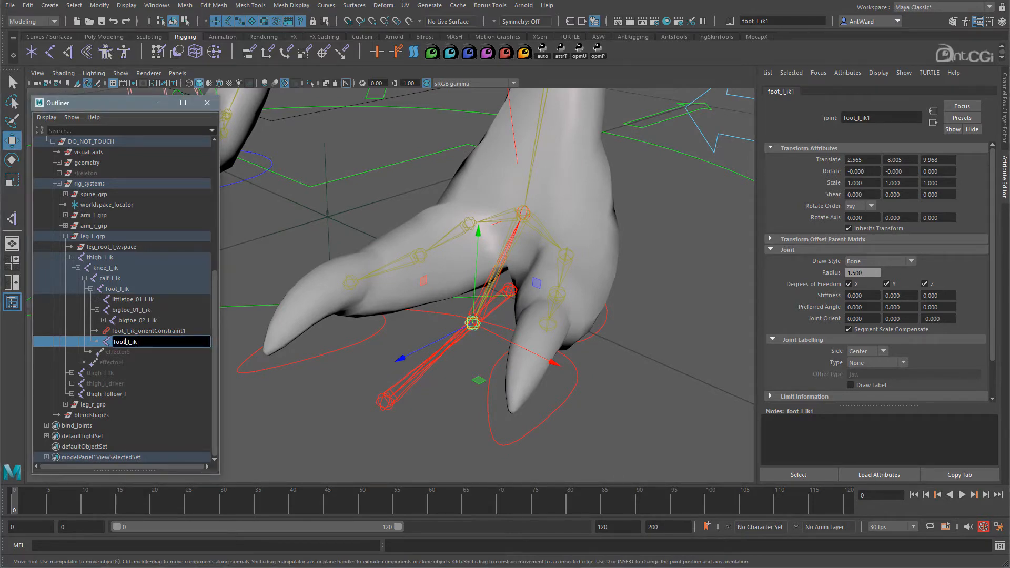
key("Return")
left_click_drag(558, 263, 479, 336, "alt")
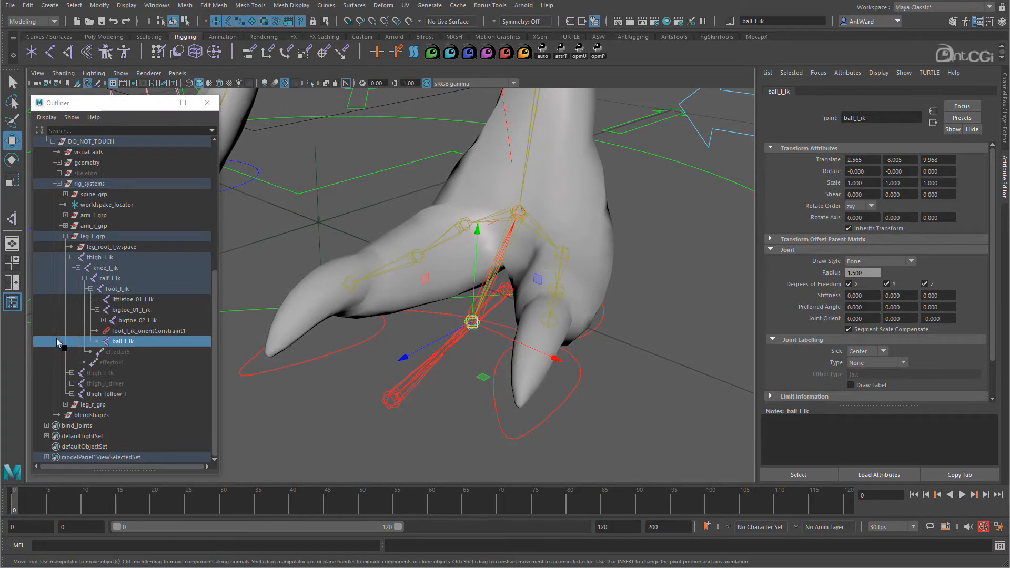
left_click_drag(400, 363, 535, 384, "alt")
- Create an empty group and name it inner_l_bank_grp
left_click(627, 321)
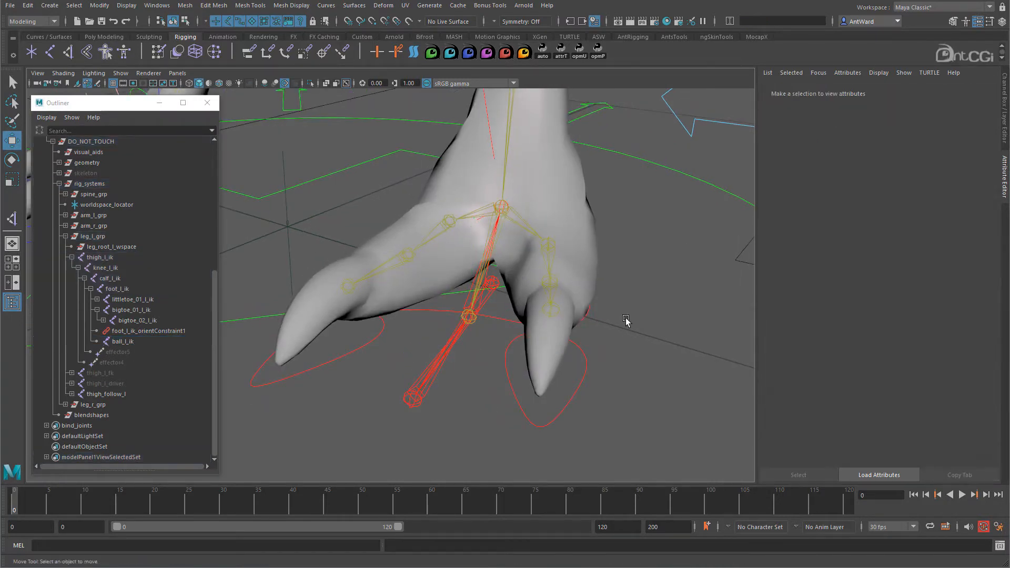
key("ctrl+g")
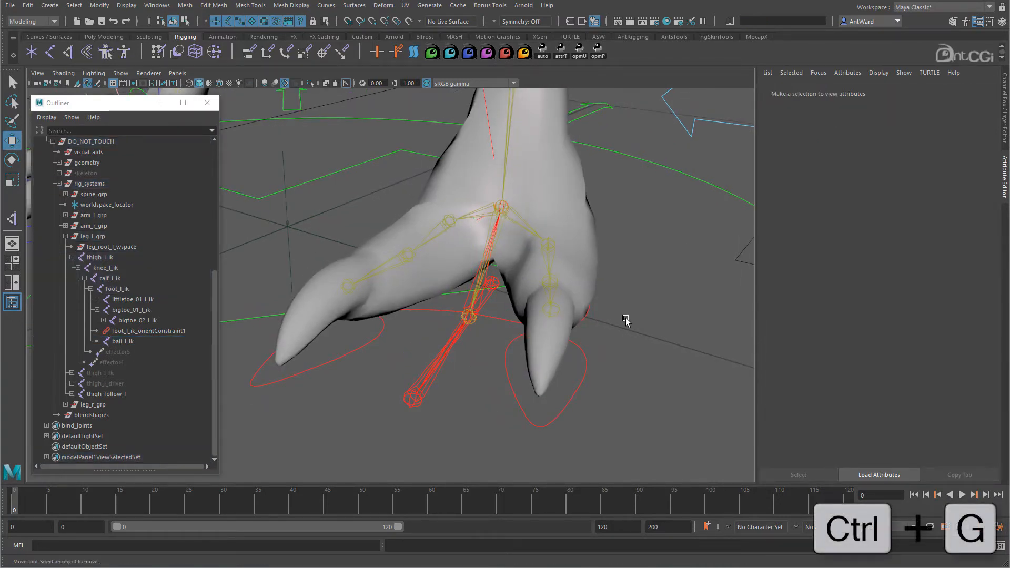
left_click_drag(565, 330, 289, 383, "alt")
double_click(69, 425)
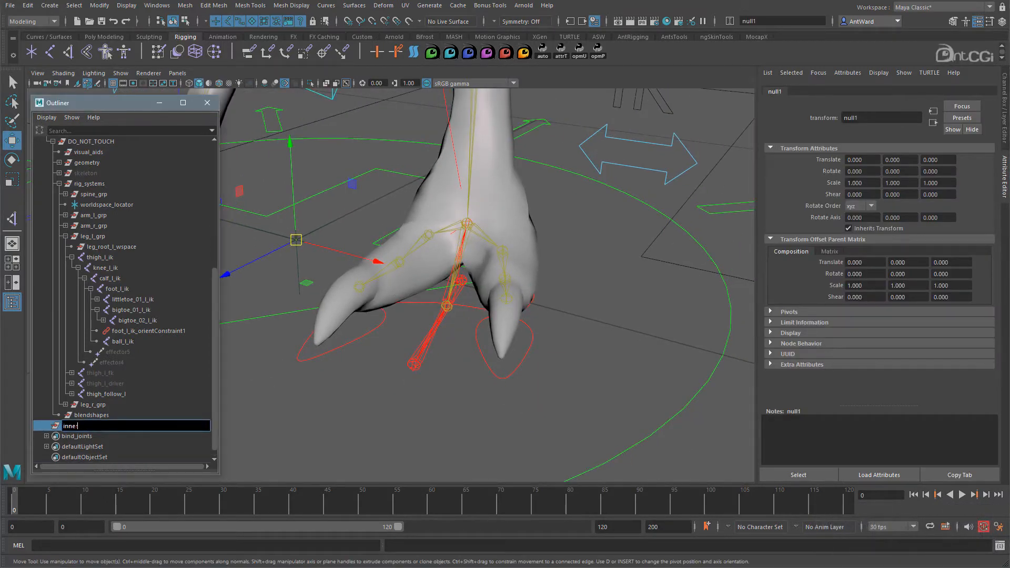
type("inner_l_bank_grp")
key("Return")
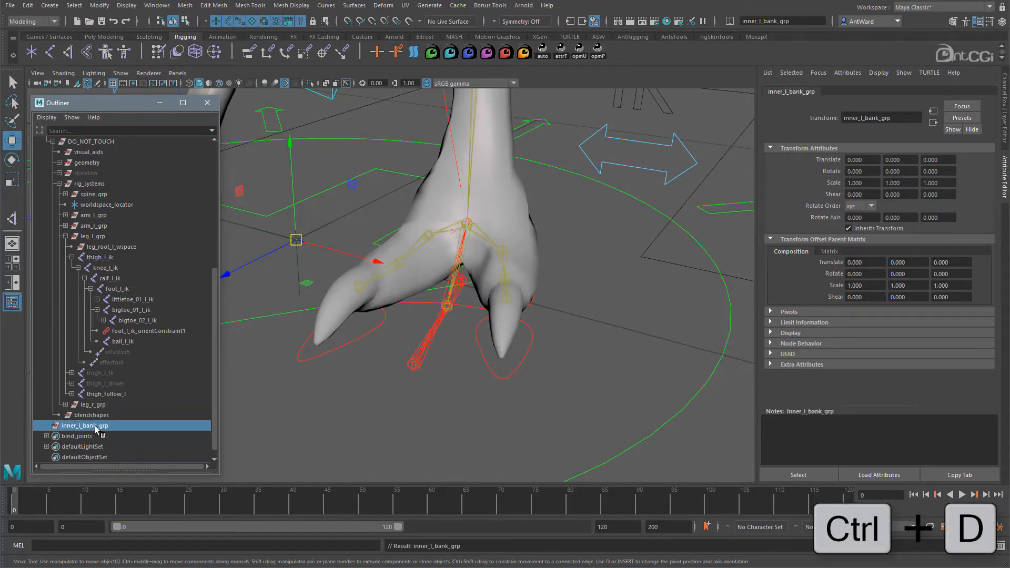
- Duplicate inner_l_bank_grp and rename the copy outer_l_bank_grp
key("ctrl+d")
double_click(96, 438)
left_click_drag(77, 436, 63, 437)
type("out_l_bank_grp1")
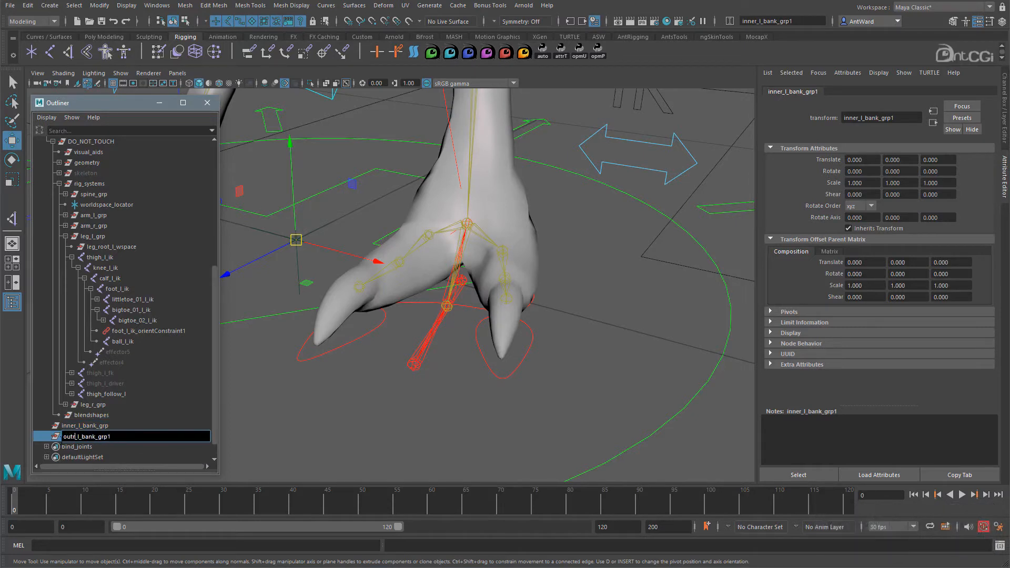
key("Return")
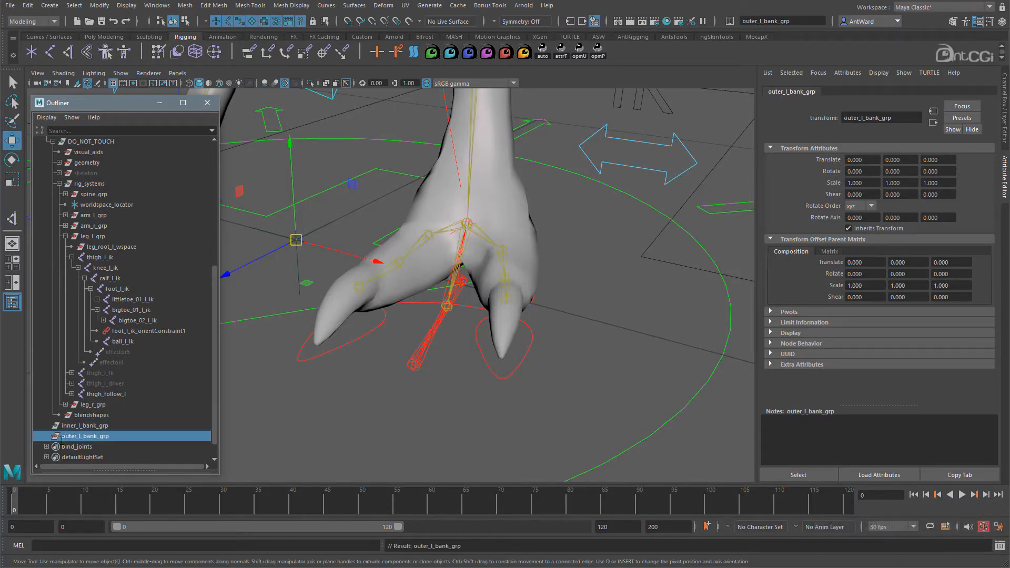
- Match all transforms of inner_l_bank_grp and outer_l_bank_grp to the foot_l_rev_heel joint
left_click(85, 427, "ctrl")
left_click_drag(413, 208, 420, 209, "alt")
left_click(466, 274, "shift")
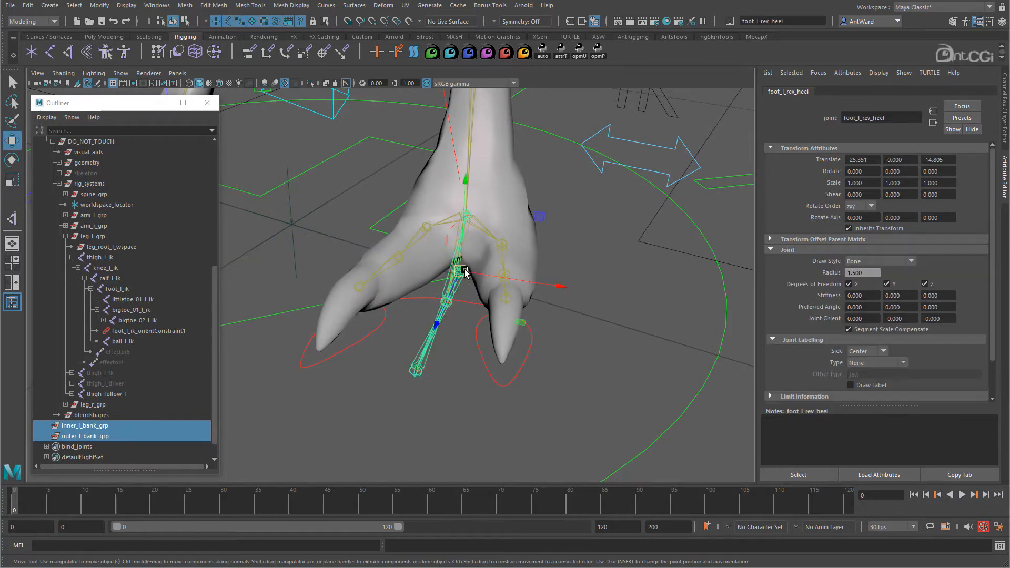
left_click(99, 5)
mouse_move(140, 64)
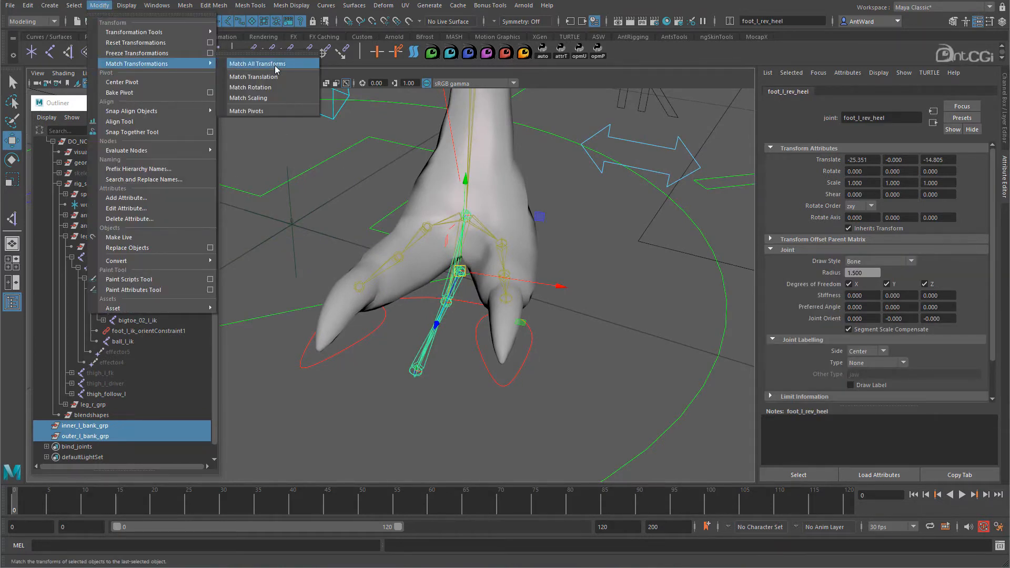
left_click(257, 64)
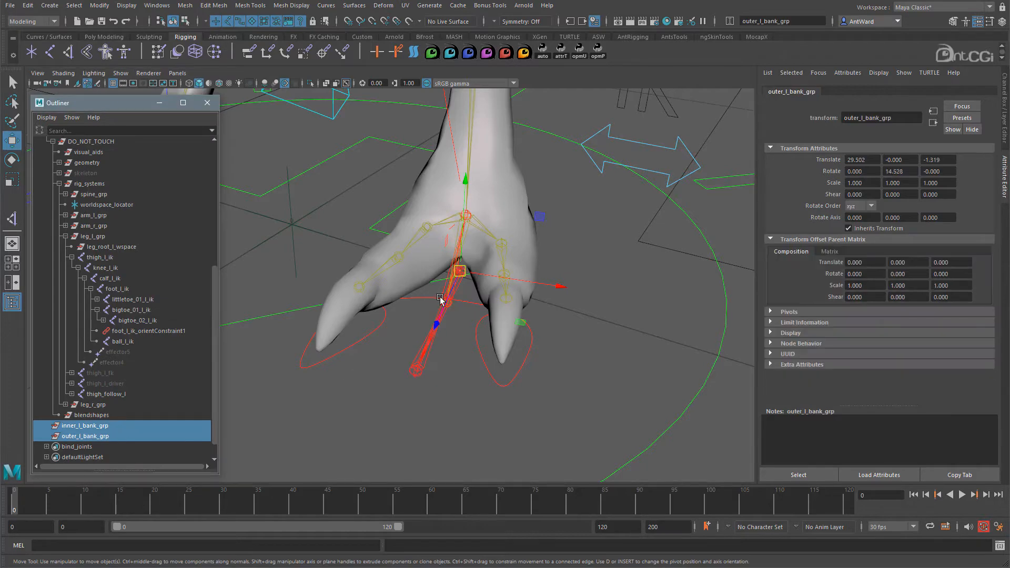
- Move inner_l_bank_grp to the inner edge of the left foot, at about X 20.7 and Z 7.8
left_click_drag(478, 275, 466, 271, "alt")
left_click_drag(472, 327, 433, 332, "alt")
left_click_drag(322, 337, 421, 345, "alt")
left_click(96, 428)
left_click_drag(518, 322, 456, 293, "alt")
left_click_drag(337, 285, 408, 281, "alt")
- Move outer_l_bank_grp to the outer edge of the left foot, at about X 41.2 and Z 2.5
left_click(95, 436)
left_click_drag(403, 334, 332, 339, "alt")
left_click_drag(555, 302, 479, 293, "alt")
left_click_drag(544, 331, 601, 353)
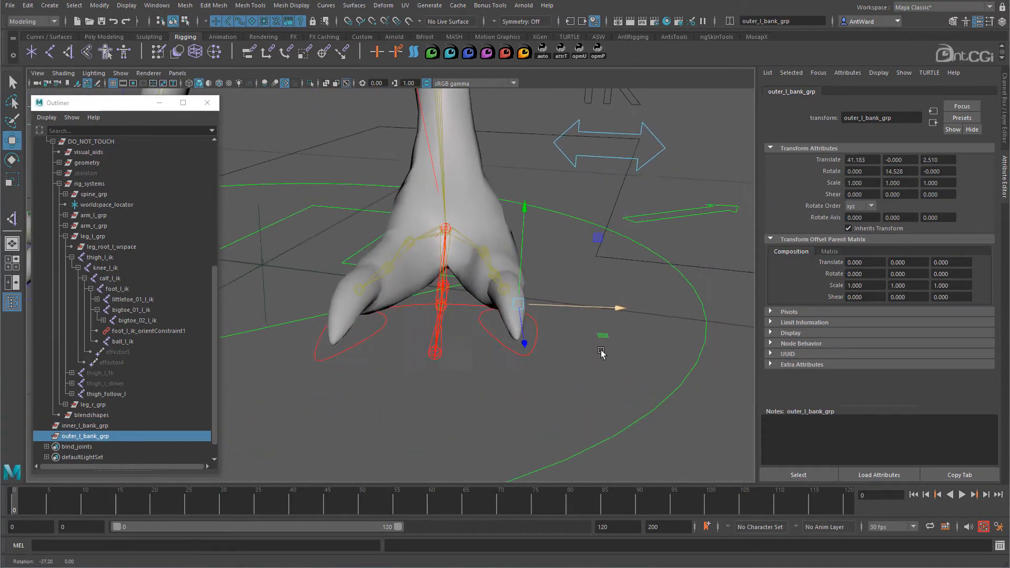
- Parent both bank groups under foot_l_ik_ctrl, nesting outer_l_bank_grp inside inner_l_bank_grp
left_click(109, 425, "ctrl")
left_click_drag(379, 316, 434, 273, "alt")
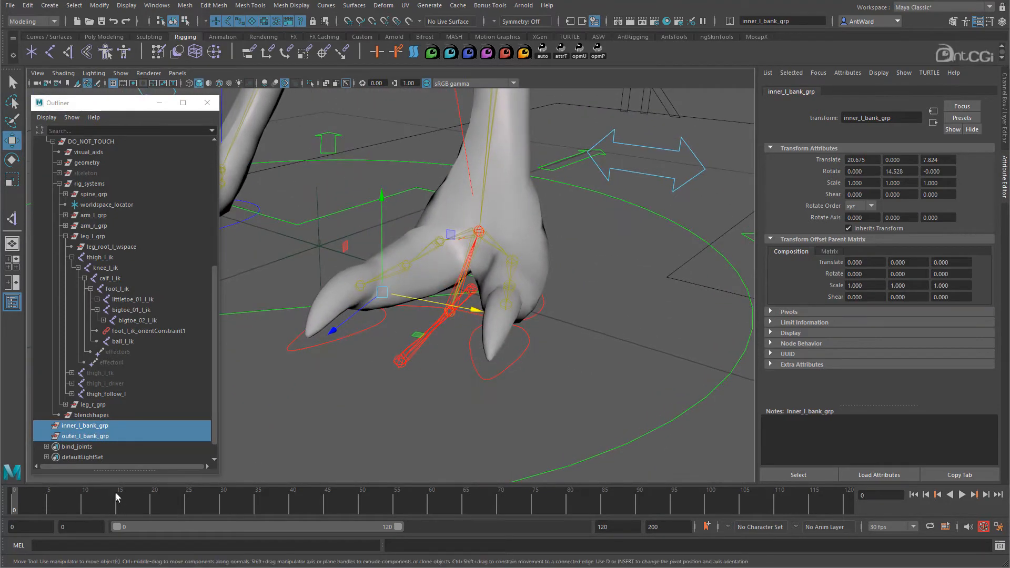
left_click(379, 324, "shift")
key("p")
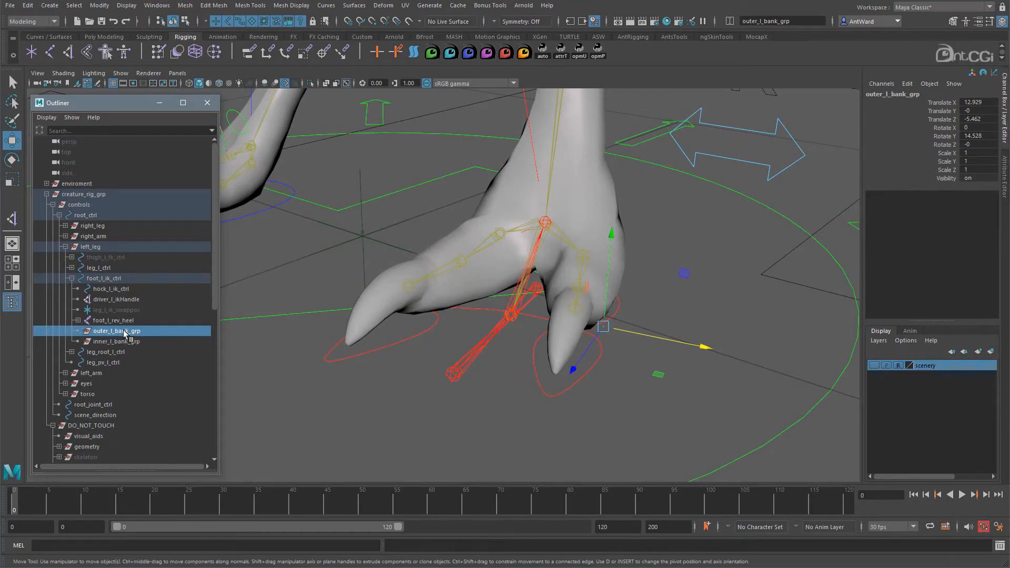
middle_click_drag(125, 334, 124, 342)
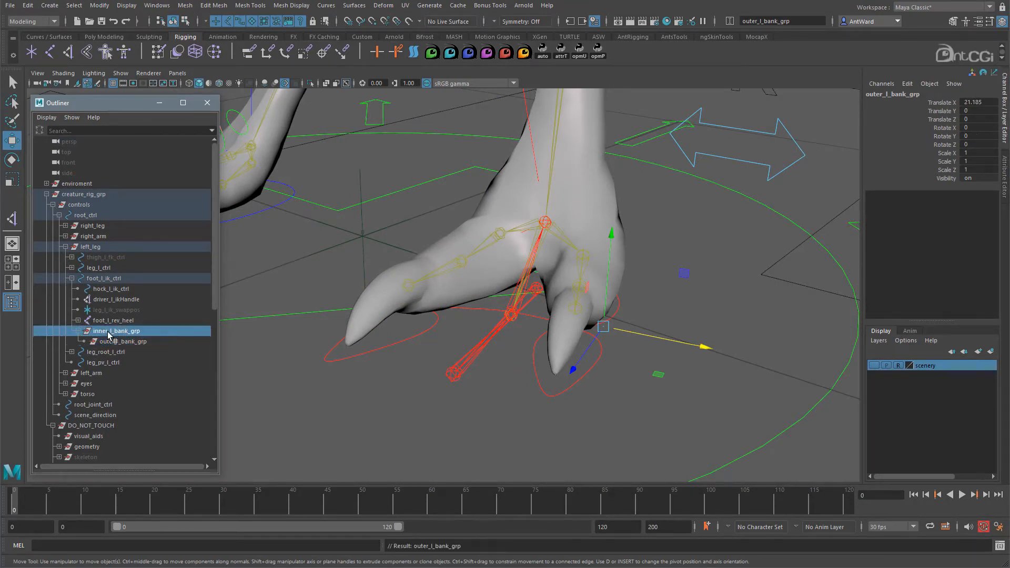
- Transfer the transform values of inner_l_bank_grp into its offset parent matrix
left_click(124, 345)
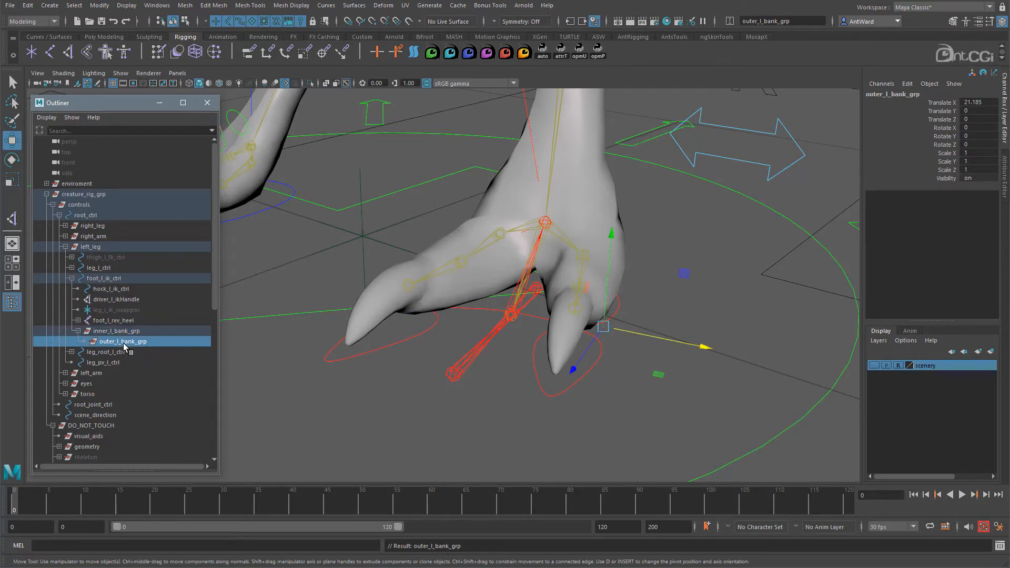
left_click(124, 332)
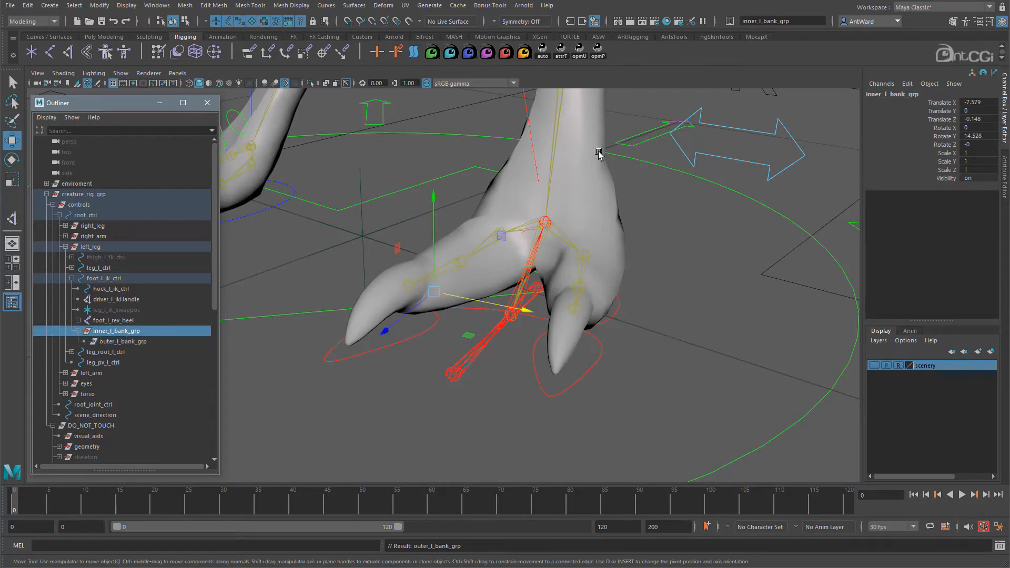
left_click(600, 54)
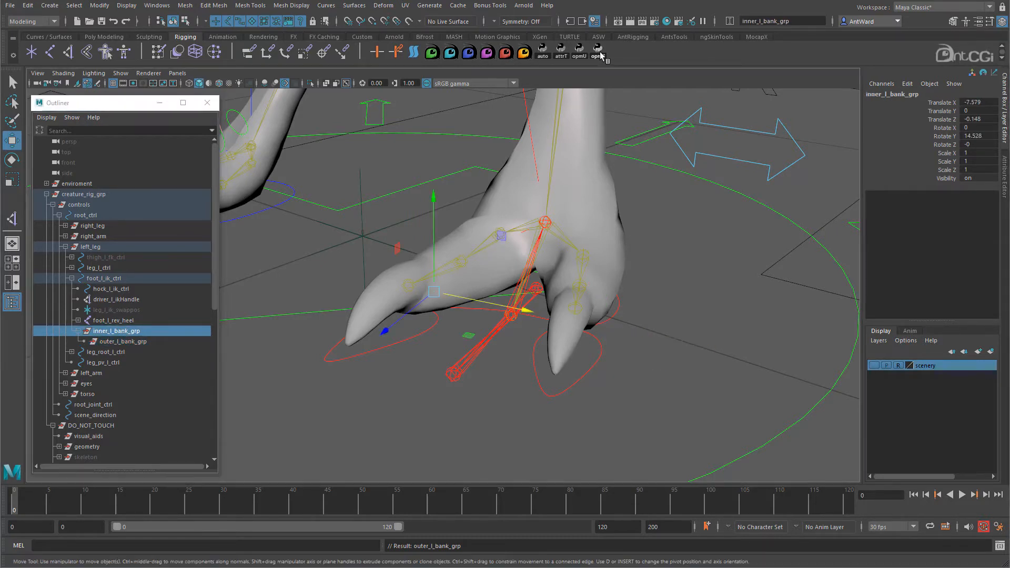
- Test the bank pivots by rotating outer_l_bank_grp and inner_l_bank_grp, undoing each rotation
left_click(141, 343)
left_click_drag(653, 337, 645, 332, "alt")
key("e")
left_click_drag(644, 253, 674, 279)
key("ctrl+z")
left_click(127, 331)
left_click_drag(499, 252, 517, 333)
key("ctrl+z")
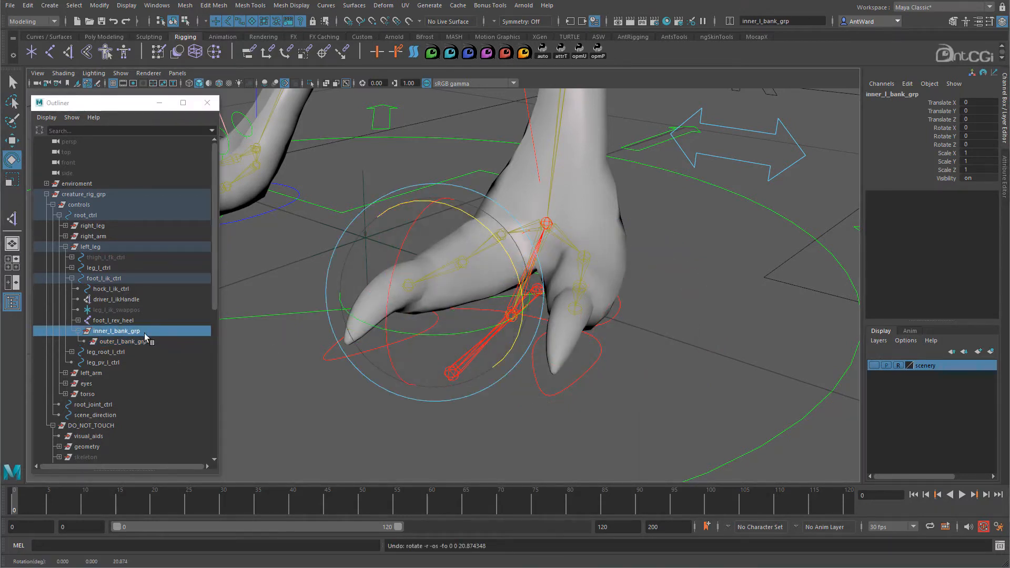
- Parent the foot_l_rev_heel joint under outer_l_bank_grp
left_click(642, 394)
left_click(536, 291)
middle_click_drag(172, 315, 134, 343)
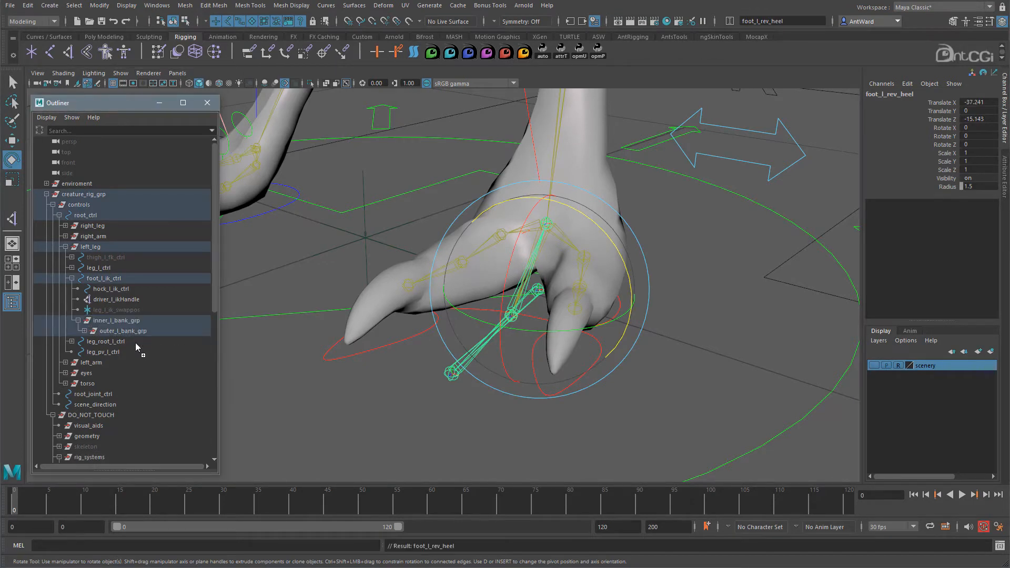
left_click(84, 331)
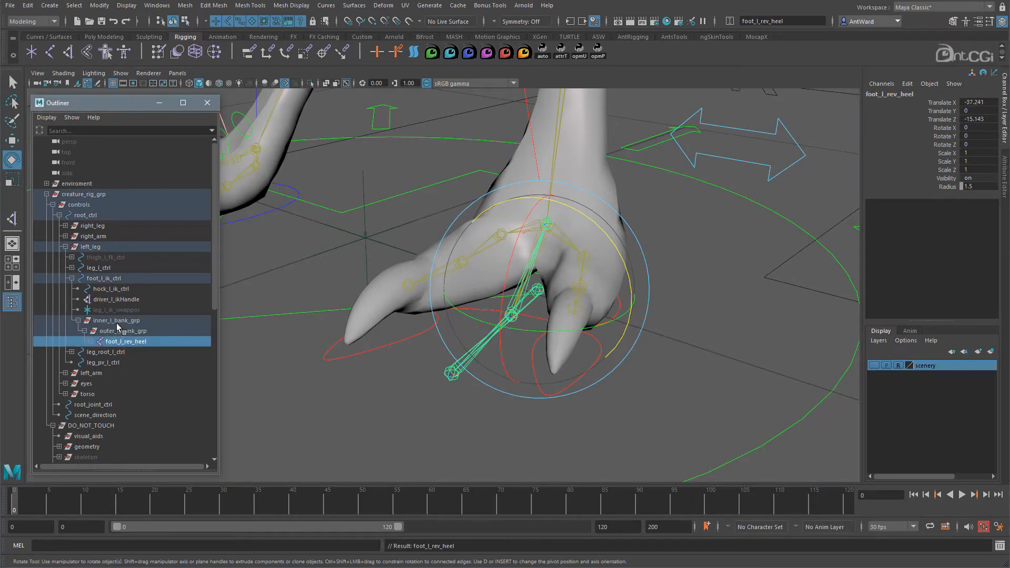
- Test the foot bank by rotating inner_l_bank_grp with the reverse foot joints under it, undoing the rotation
left_click(117, 322)
left_click_drag(508, 234, 477, 247)
key("ctrl+z")
key("Down")
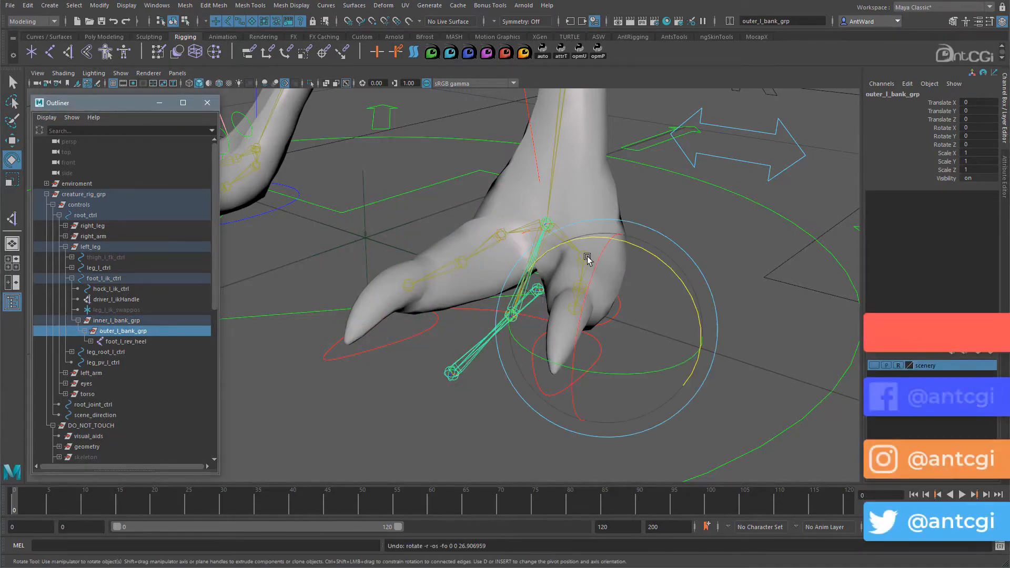
left_click_drag(648, 250, 557, 337)
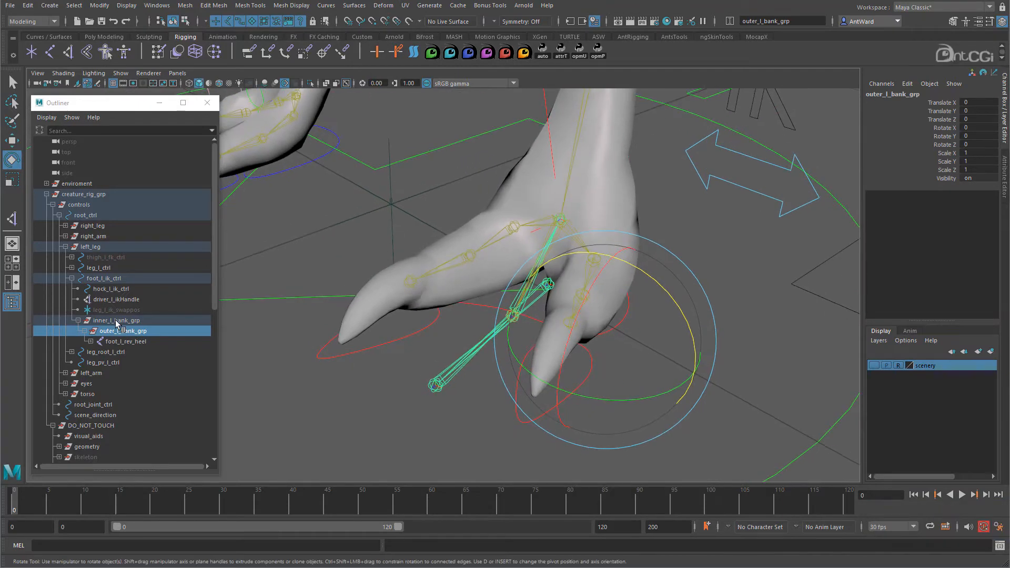
- Hide inner_l_bank_grp and switch the viewport to wireframe display
left_click(116, 322)
key("ctrl+h")
left_click_drag(605, 242, 603, 253, "alt")
left_click_drag(461, 340, 456, 332, "alt")
middle_click_drag(594, 317, 565, 335, "alt")
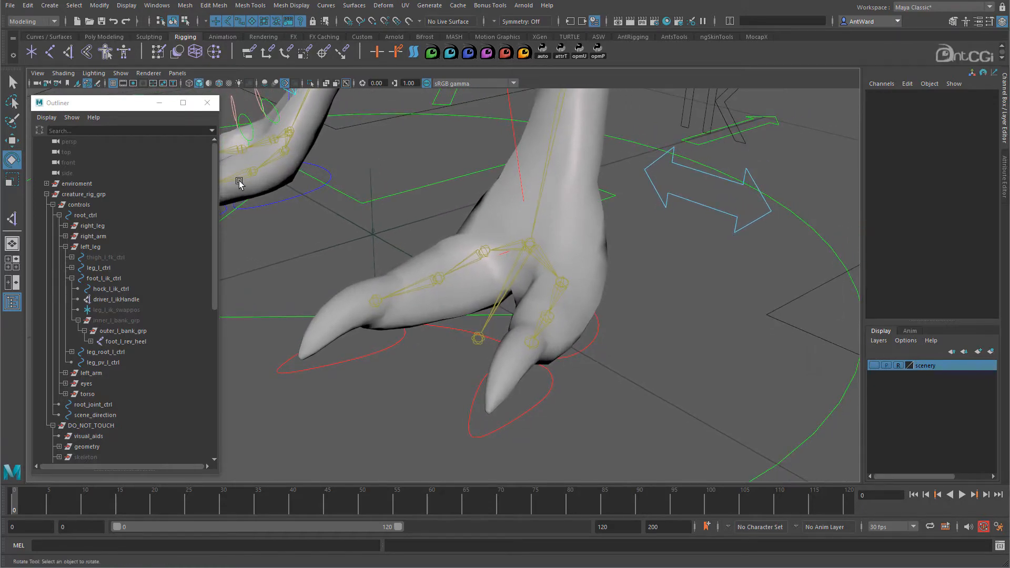
left_click(63, 73)
left_click(68, 90)
mouse_move(542, 316)
left_mouse_down("alt")
mouse_move(553, 322)
mouse_move(458, 253)
mouse_move(418, 255)
left_mouse_up("alt")
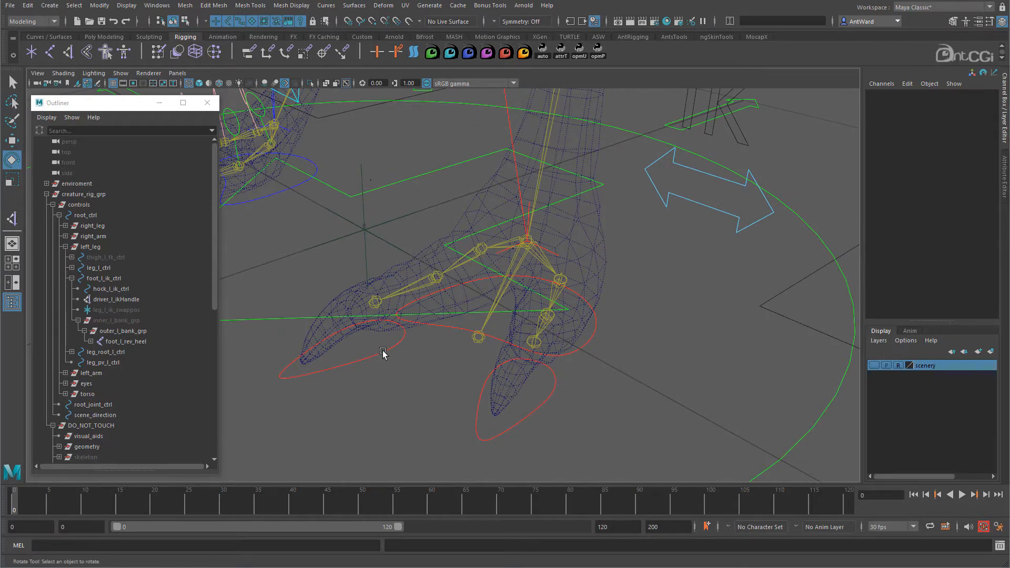
- Open the options of the Create IK Handle tool
key("space")
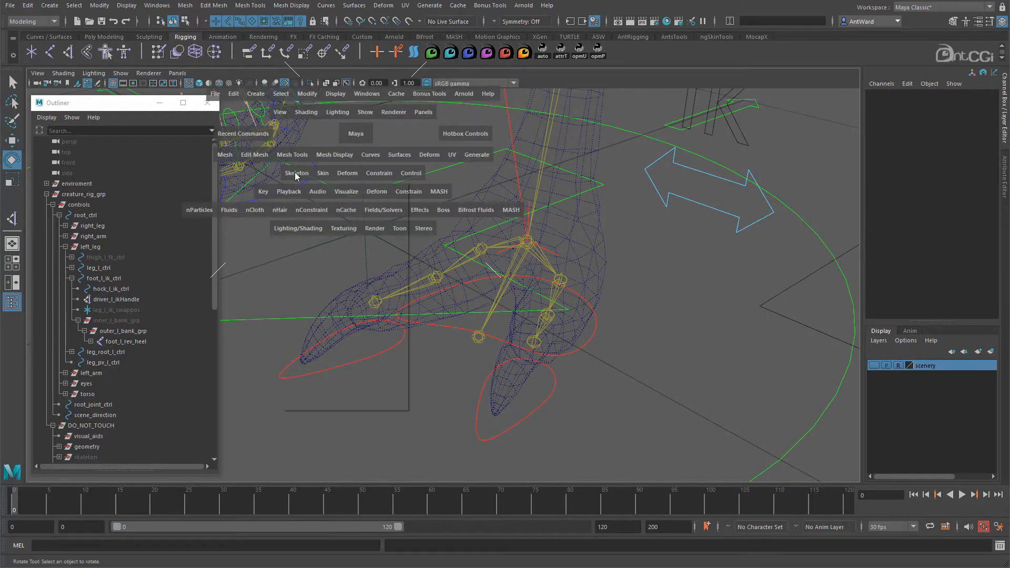
left_click(295, 175)
left_click(397, 307)
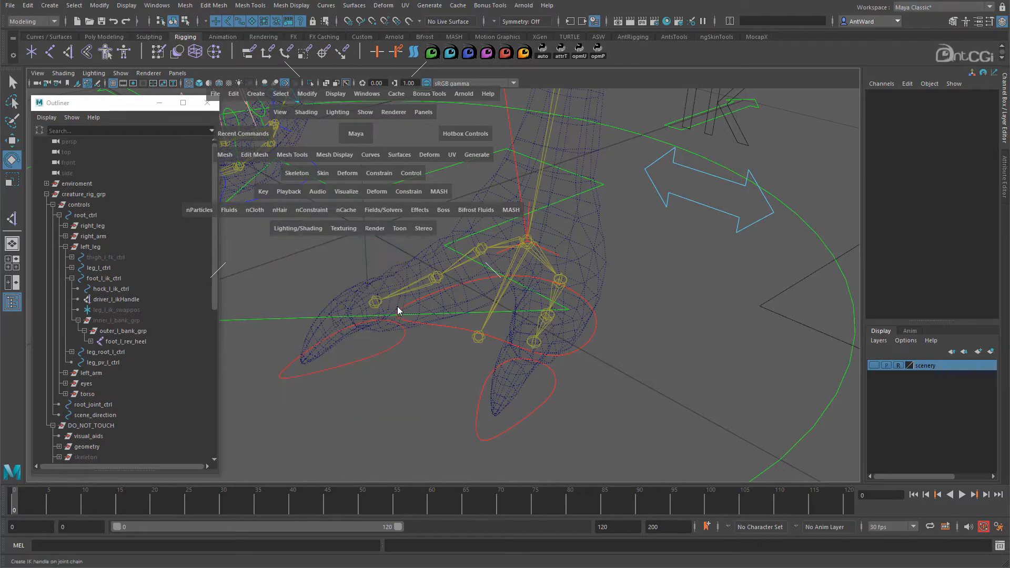
left_click_drag(671, 138, 694, 109)
left_click_drag(457, 295, 475, 249, "alt")
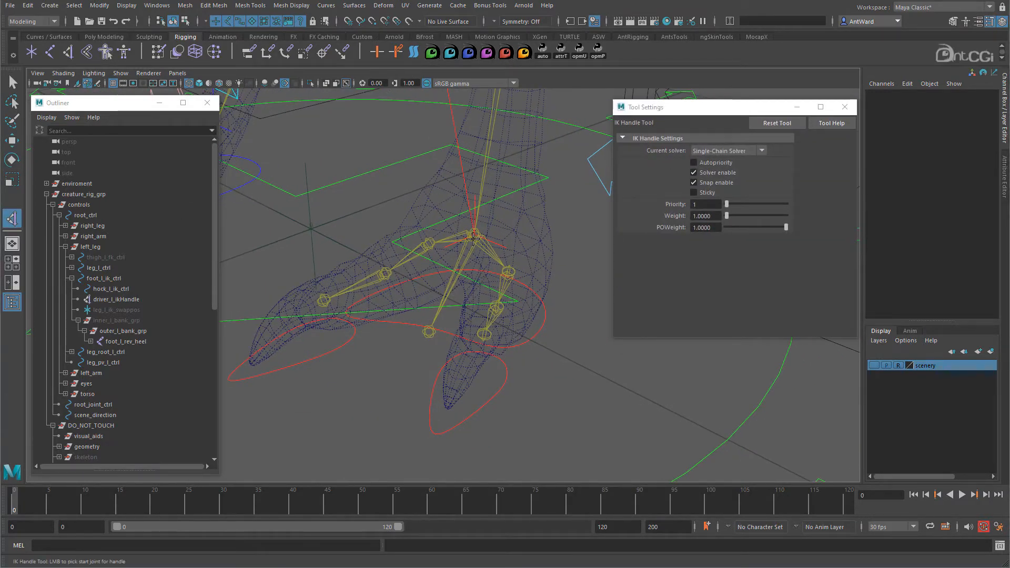
- Delete the orient constraint foot_l_ik_orientConstraint1 from the foot_l_ik joint
key("w")
left_click(474, 239)
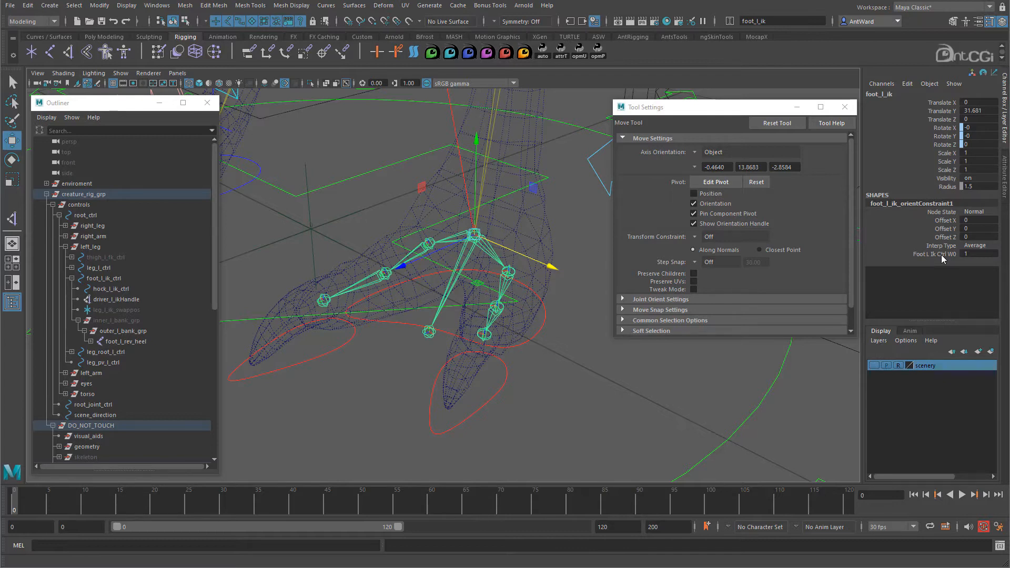
right_click(130, 374)
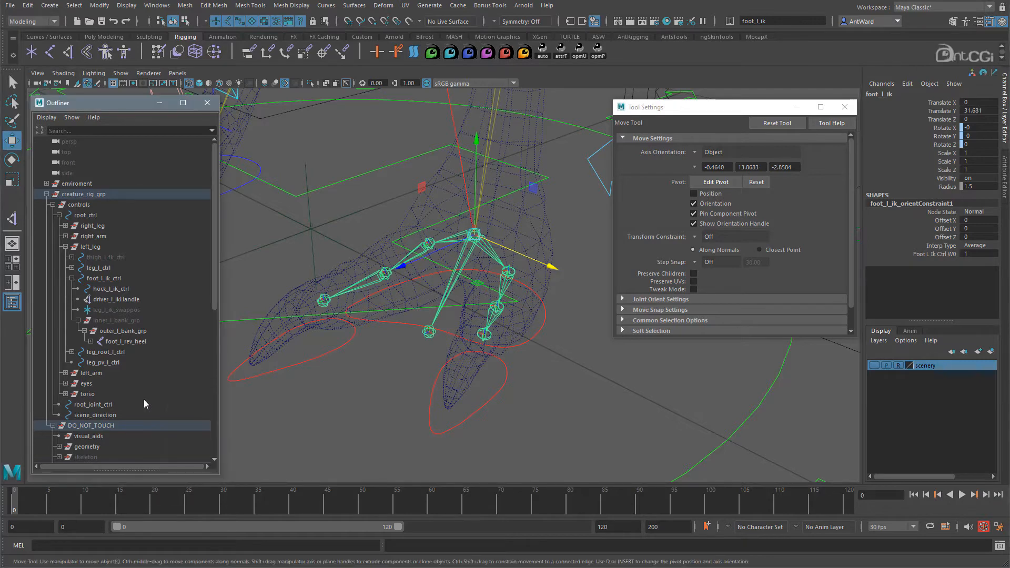
left_click(163, 405)
left_click(159, 342)
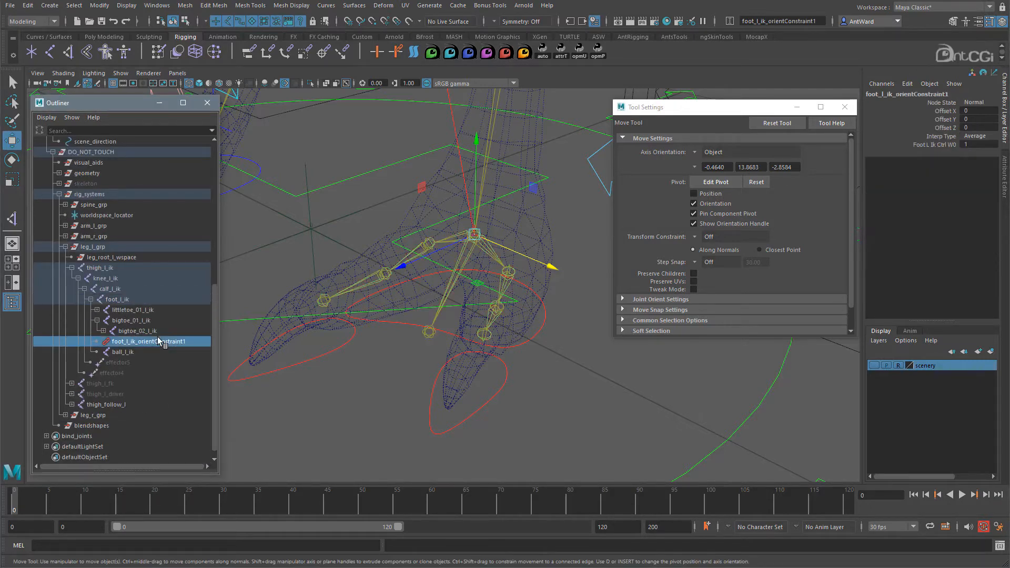
key("Delete")
- Create an IK handle with the Single-Chain Solver from foot_l_ik to ball_l_ik
left_click(13, 218)
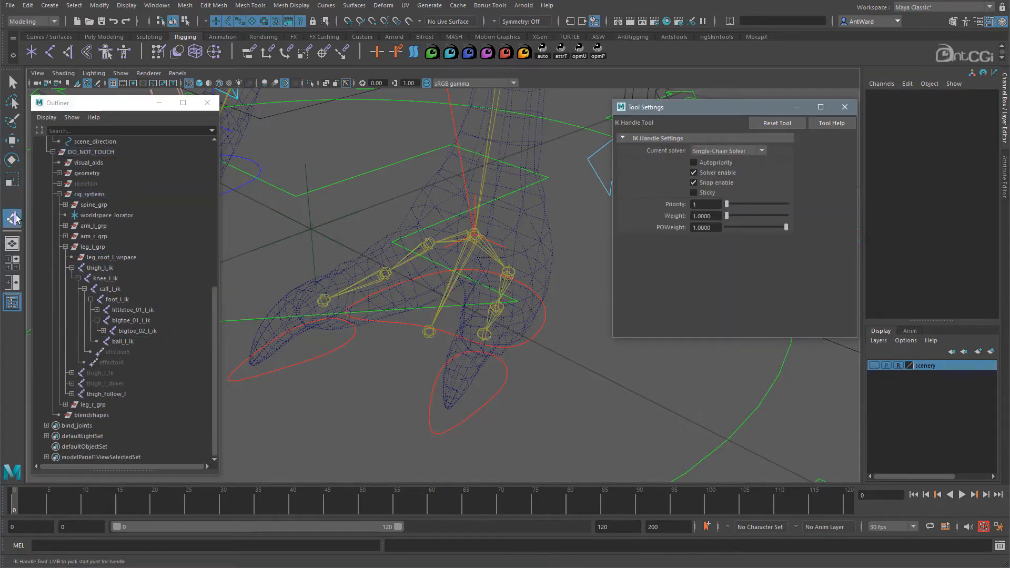
left_click(736, 152)
left_click(718, 174)
left_click(477, 243)
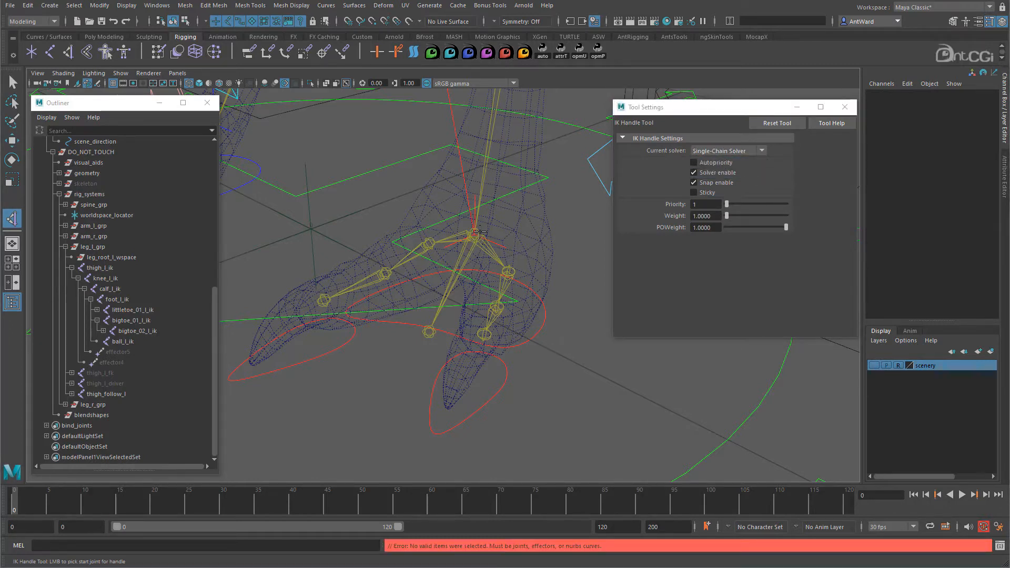
left_click(479, 232)
left_click(433, 332)
key("w")
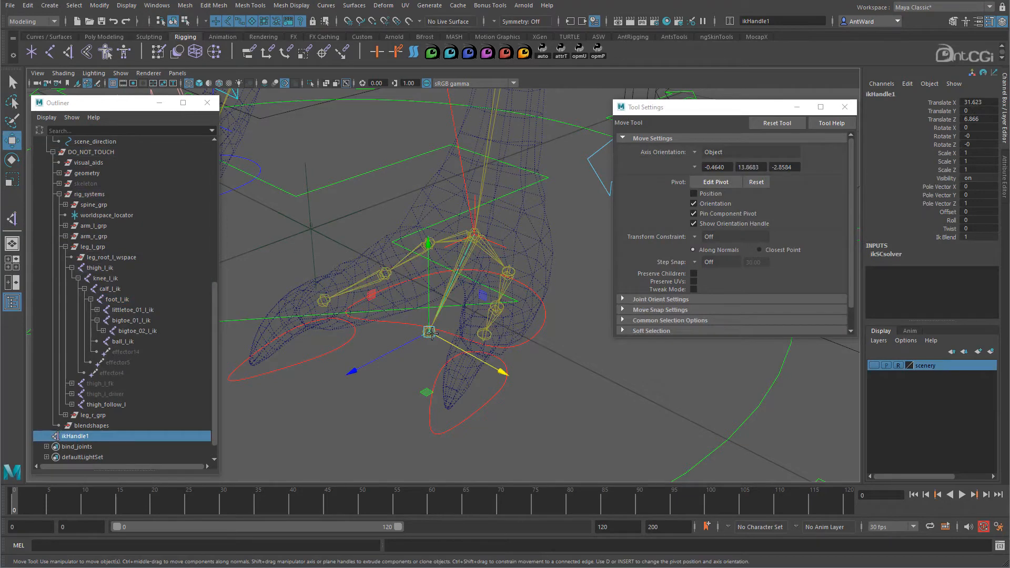
- Test the new ball IK handle by moving it, undoing the move
left_click_drag(426, 292, 424, 314)
key("ctrl+z")
left_click_drag(387, 284, 419, 283, "alt")
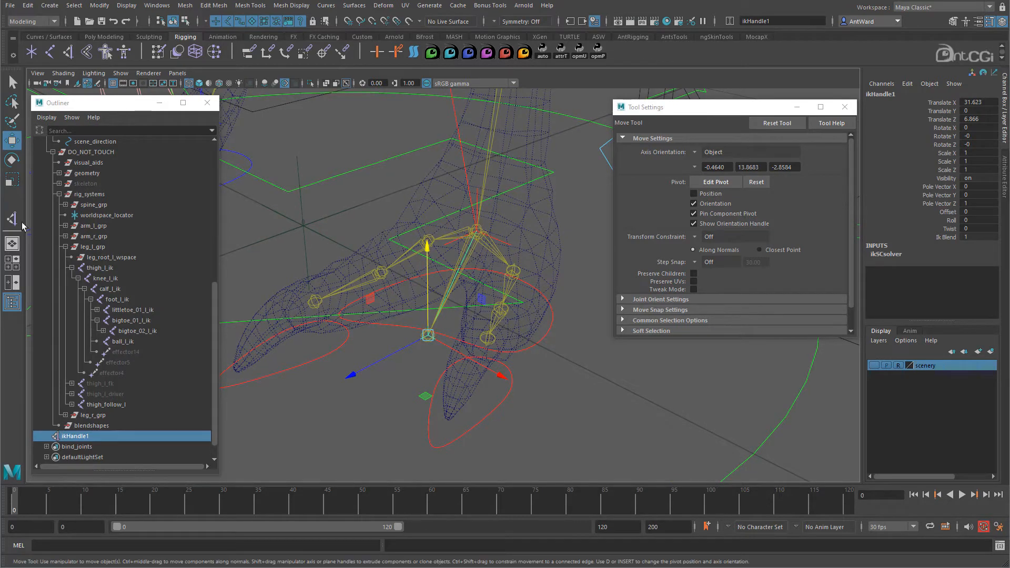
- Create single-chain IK handles from bigtoe_01_l_ik to bigtoe_02_l_ik and from bigtoe_02_l_ik to the big toe's end joint
left_click(12, 219)
middle_click_drag(427, 241, 472, 245, "alt")
left_click(473, 245)
left_click(425, 279)
key("y")
left_click(426, 277)
left_click(363, 306)
- Create single-chain IK handles from the first to the second little toe joint and from the second to the end joint
left_click(11, 219)
left_click(559, 275)
left_click(549, 313)
left_click(12, 219)
left_click(549, 313)
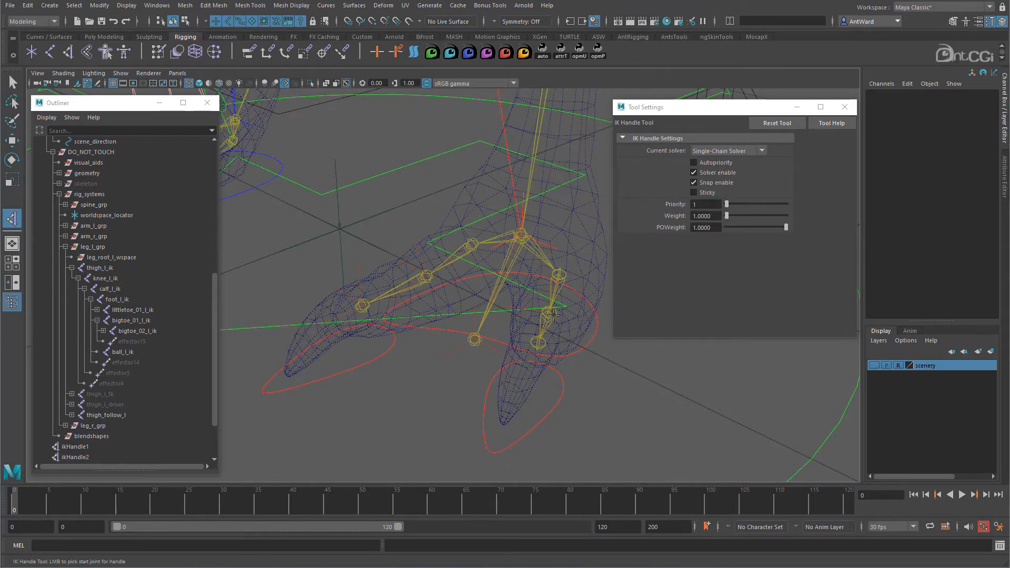
left_click(538, 343)
- Rename ikHandle1 as ball_l_ikHandle
left_click_drag(408, 316, 413, 314, "alt")
scroll(413, 314, "down", 2)
left_click_drag(468, 296, 460, 284, "alt")
scroll(112, 358, "down", 3)
left_click(92, 374)
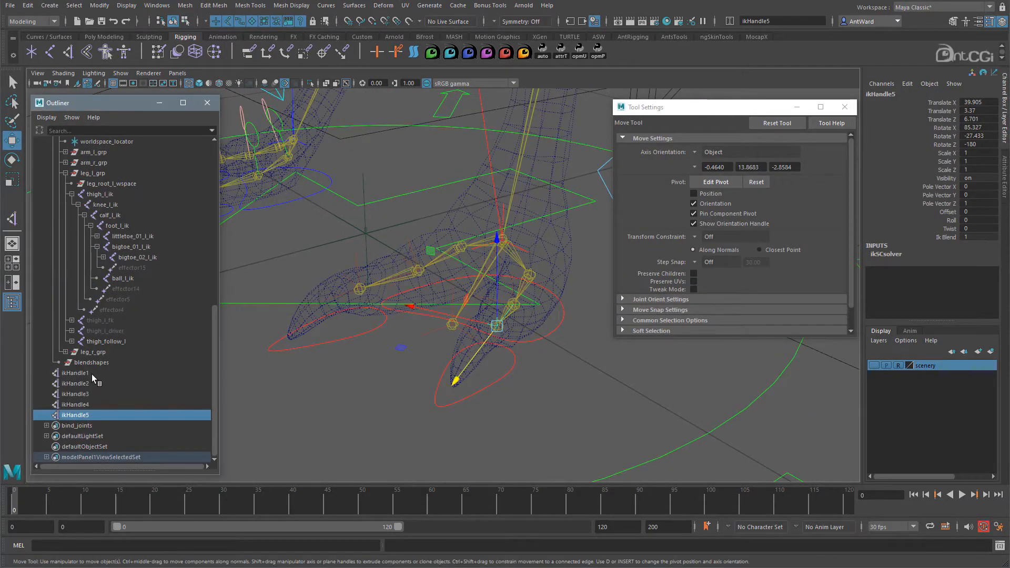
double_click(91, 374)
type("ball_l_ikHandle")
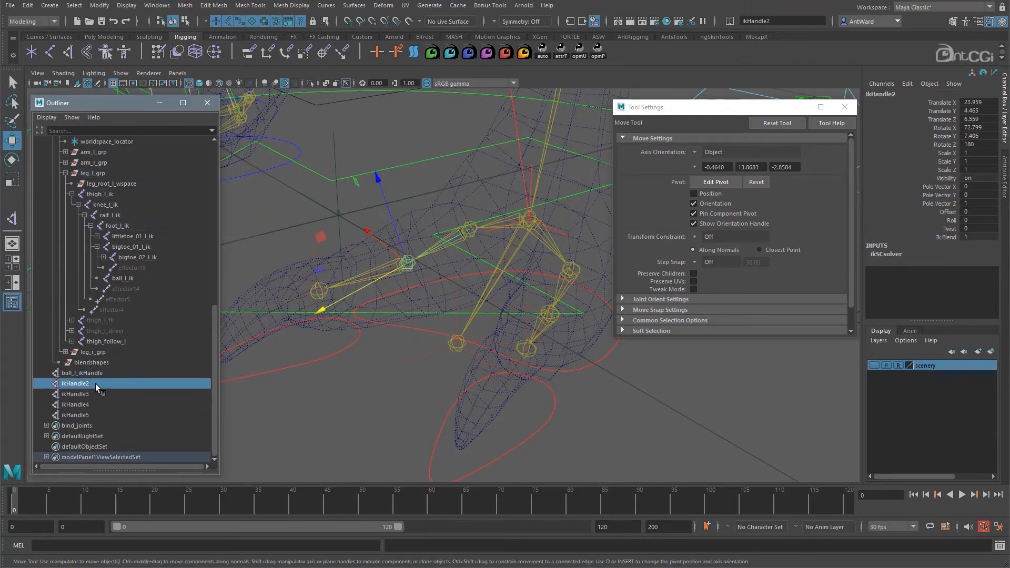
- Rename ikHandle2 to ikHandle5 as bigtoe_01_l_ikHandle, bigtoe_02_l_ikHandle, littletoe_01_l_ikHandle and littletoe_02_l_ikHandle
double_click(96, 384)
type("01_l_ik")
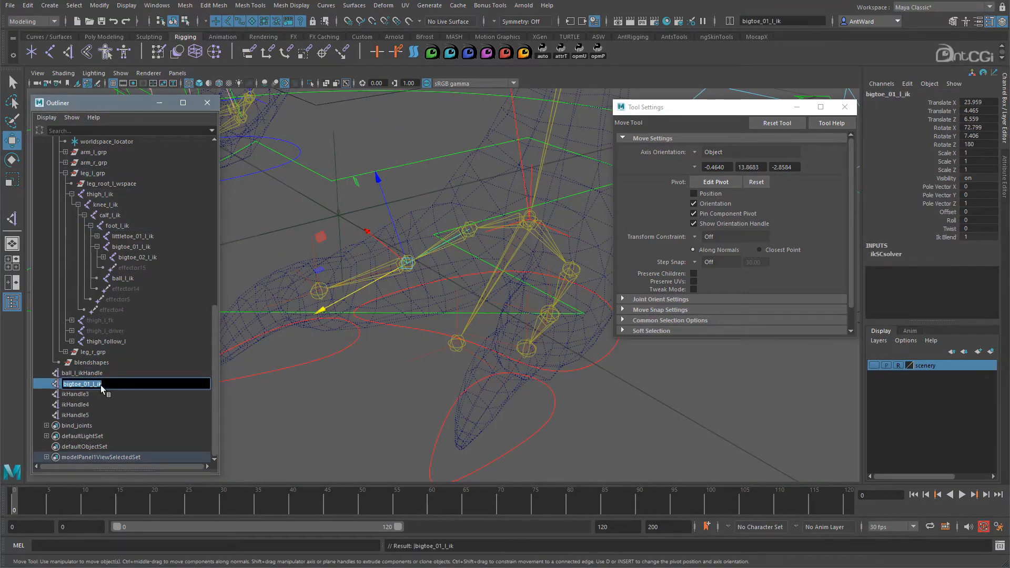
key("Return")
left_click(103, 394)
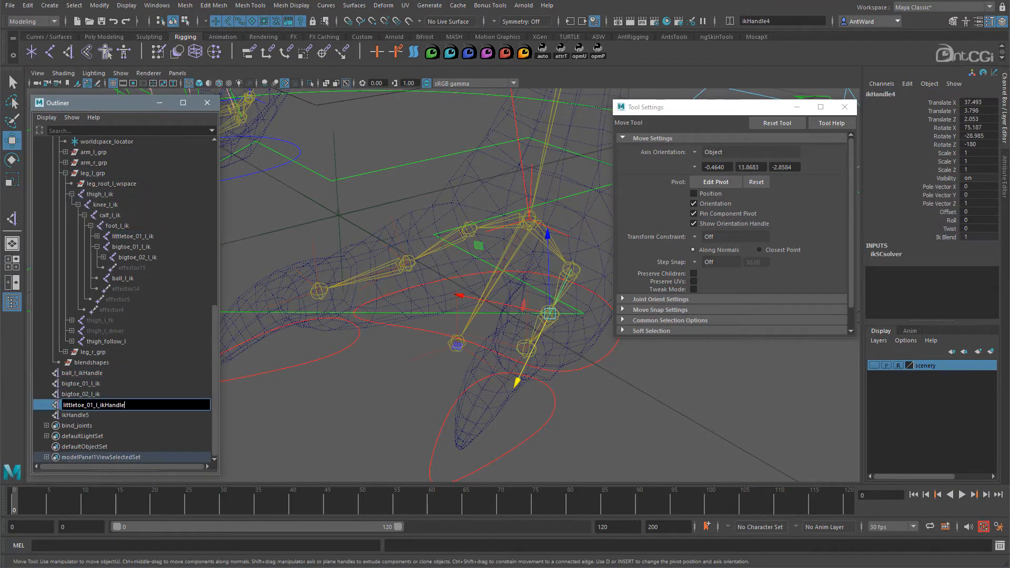
type("le")
key("Return")
double_click(94, 416)
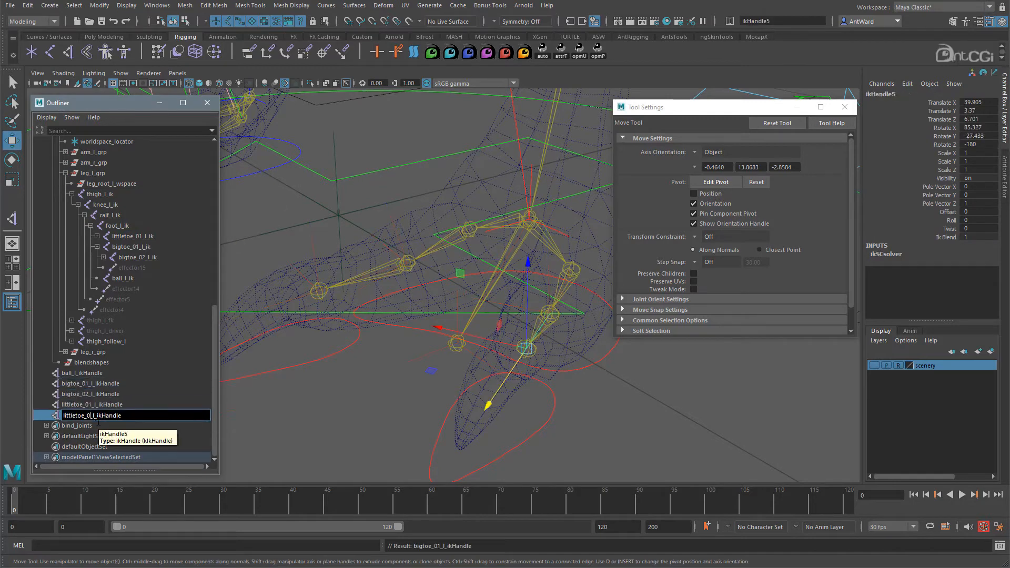
key("Return")
- Parent the ball handle and the four toe IK handles under foot_l_ik_ctrl
mouse_move(429, 281)
left_mouse_down("alt")
mouse_move(410, 293)
mouse_move(425, 299)
left_mouse_up("alt")
left_click(456, 344)
left_click_drag(454, 348, 436, 342, "alt")
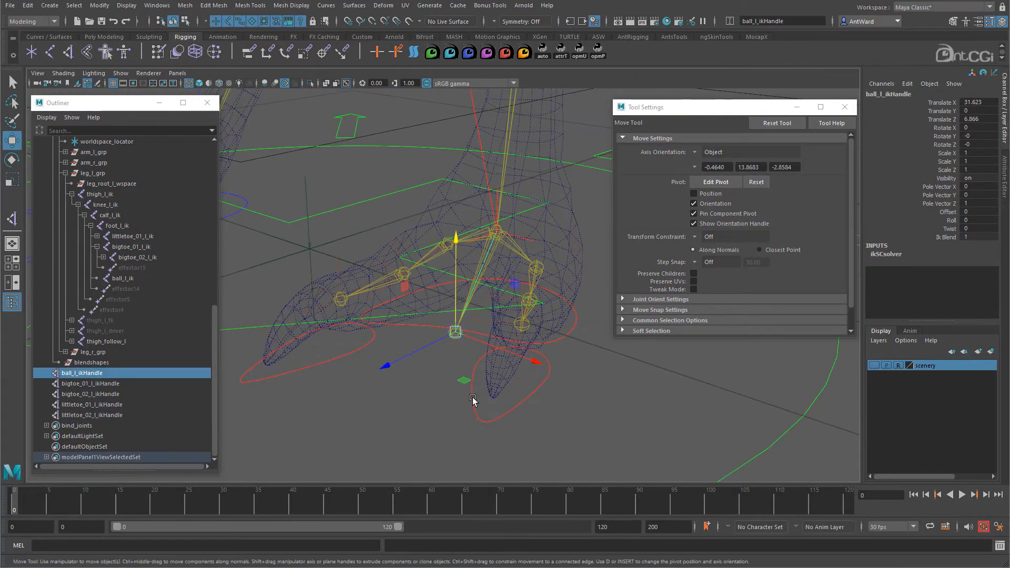
left_click(109, 412, "shift")
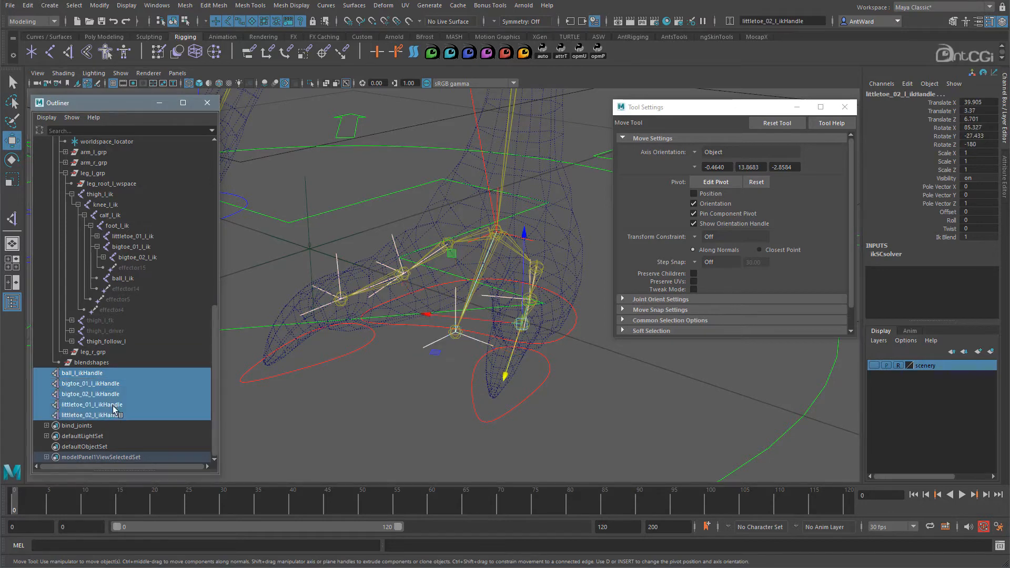
key("p")
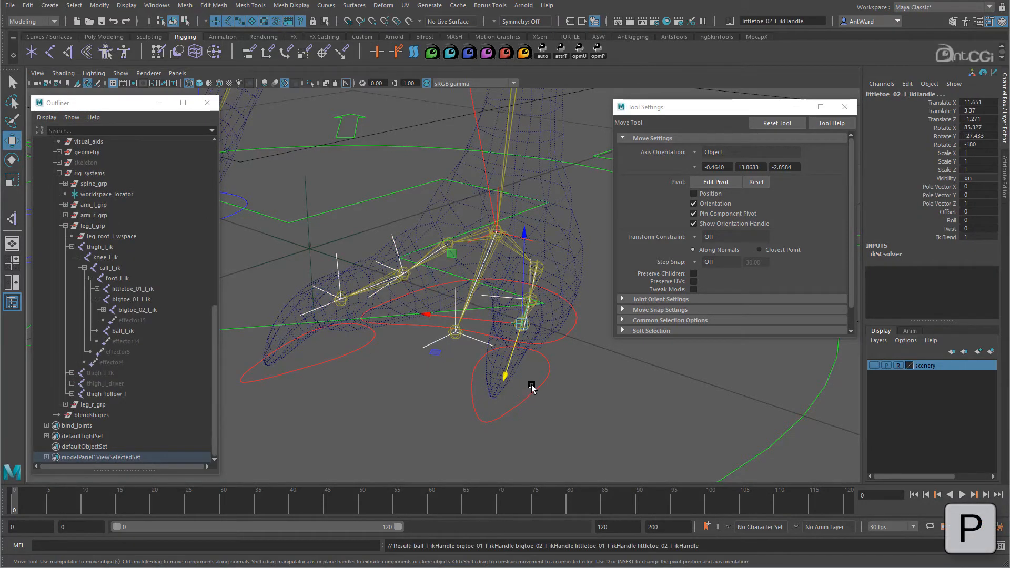
- Test the foot IK setup by moving foot_l_ik_ctrl, undoing the move
left_click(536, 387)
right_click_drag(686, 386, 497, 368, "alt")
left_click_drag(497, 369, 470, 331, "alt")
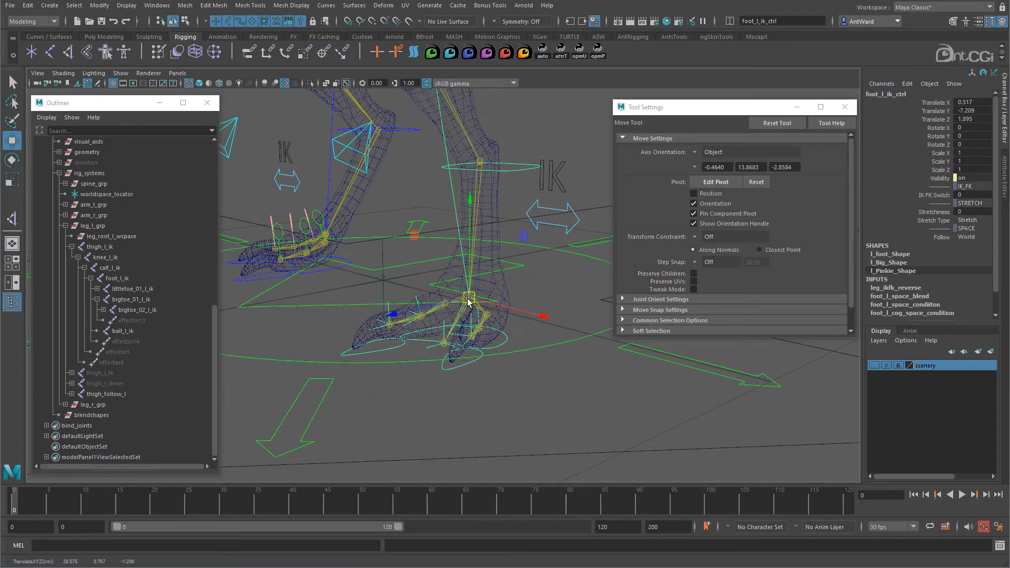
key("ctrl+z")
- Switch the viewport back to shaded display and test-move foot_l_ik_ctrl on the mesh, undoing the move
left_click(63, 73)
left_click(80, 109)
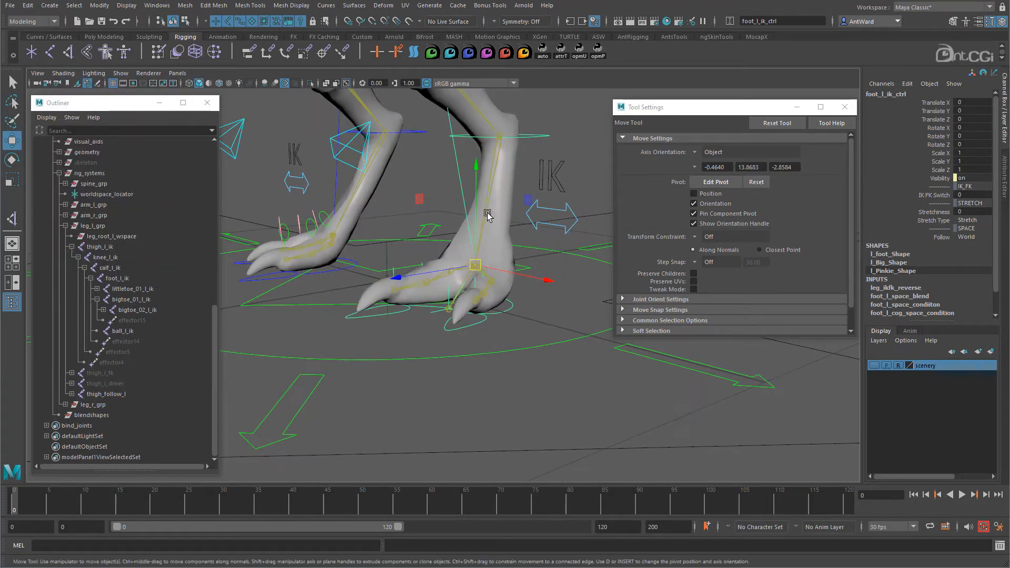
left_click_drag(478, 169, 459, 237)
key("ctrl+z")
left_click_drag(458, 337, 395, 303, "alt")
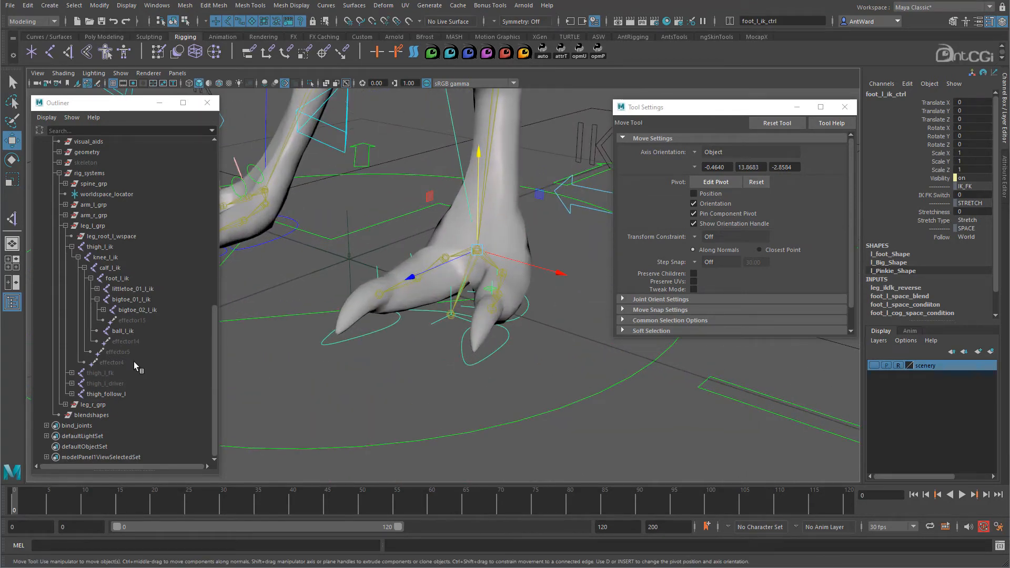
- Unhide inner_l_bank_grp with its reverse foot joints under foot_l_ik_ctrl
scroll(117, 323, "up", 8)
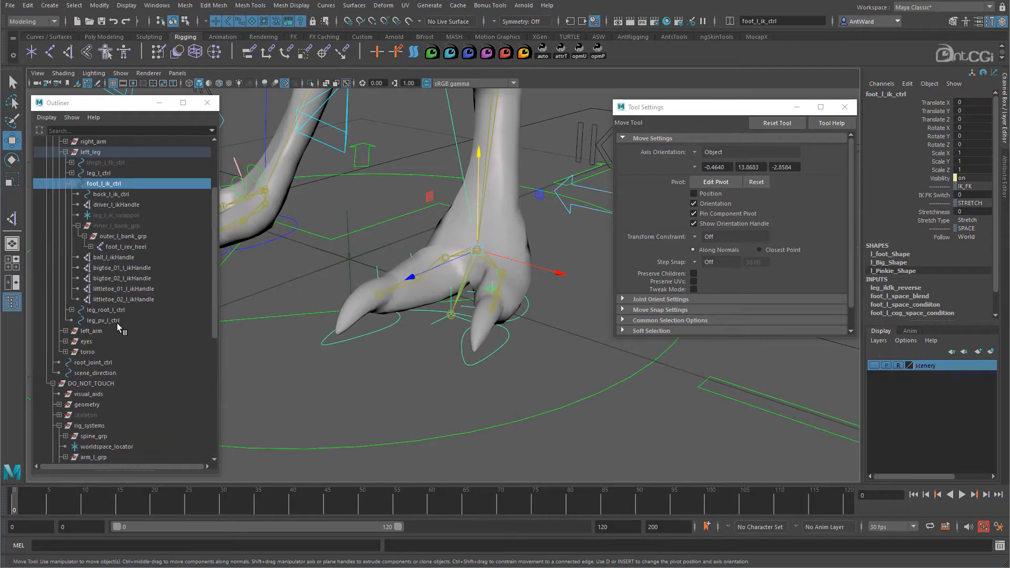
left_click(120, 226)
key("shift+h")
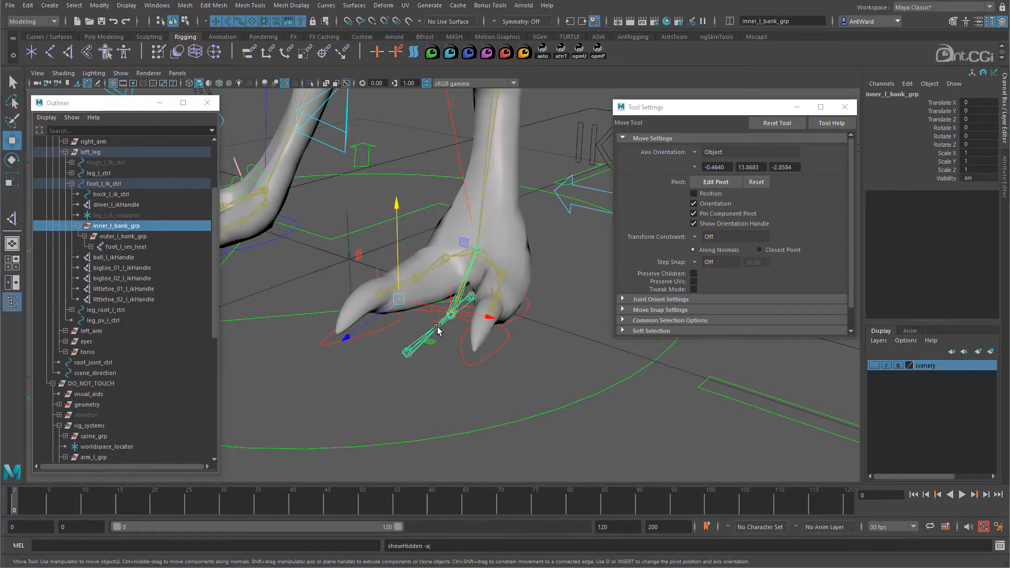
left_click_drag(440, 331, 431, 331, "alt")
right_click_drag(431, 331, 518, 329, "alt")
left_click_drag(467, 219, 466, 217, "alt")
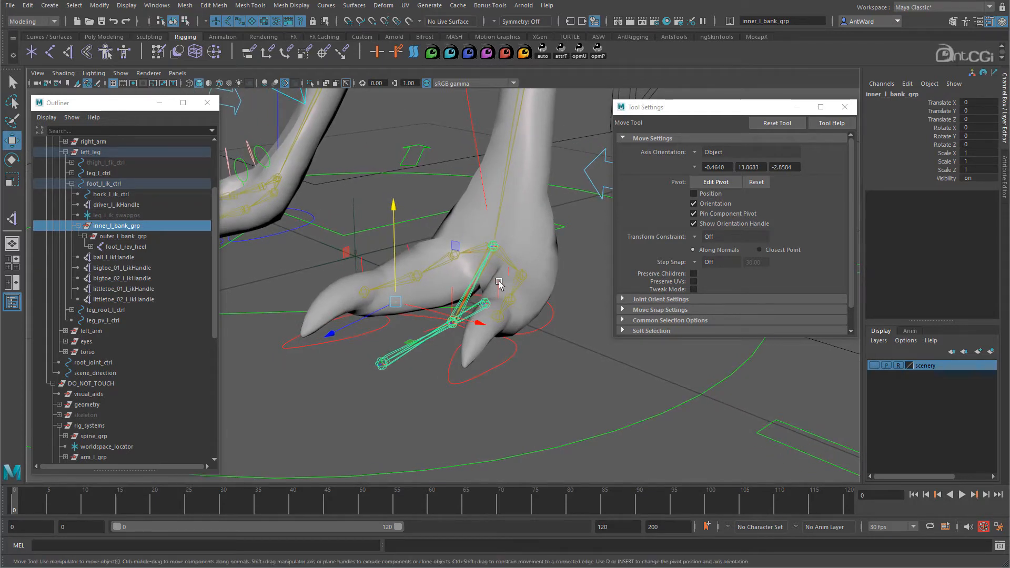
- Parent driver_l_ikHandle under the foot_l_rev_ankle joint
left_click(110, 205)
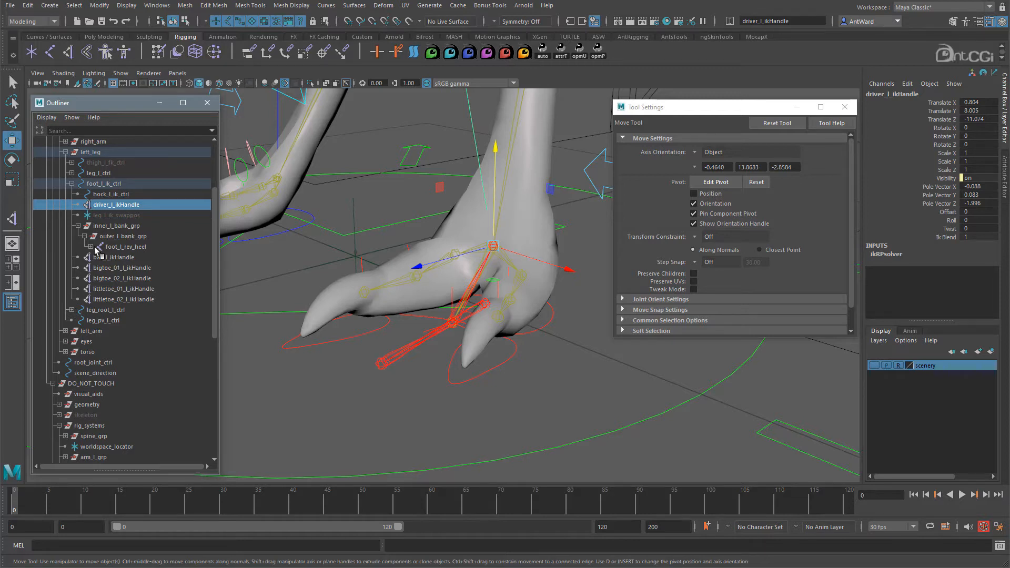
left_click(91, 247)
middle_click_drag(127, 208, 160, 275)
left_click_drag(466, 345, 474, 352, "alt")
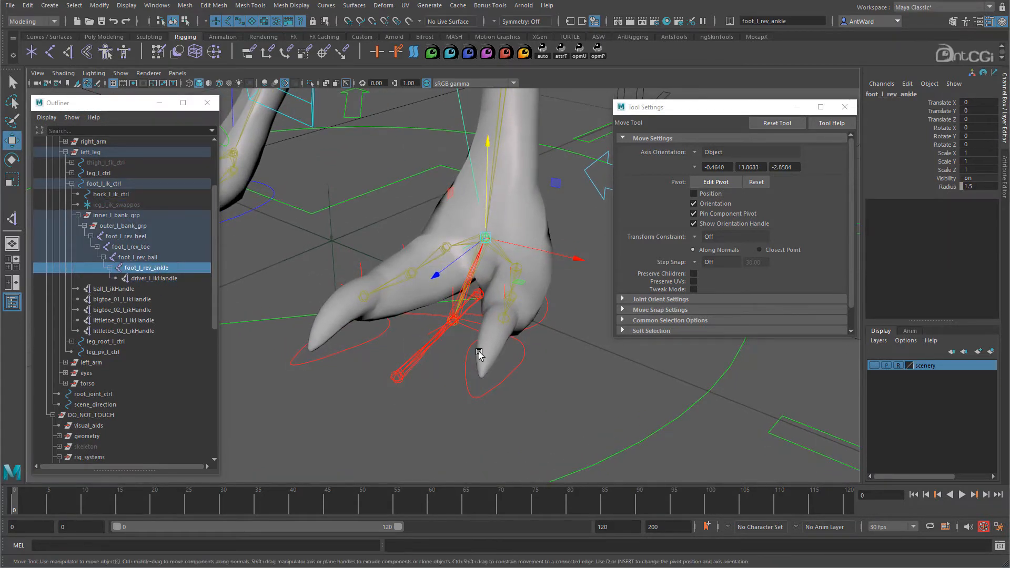
- Parent bigtoe_01_l_ikHandle and littletoe_01_l_ikHandle under the foot_l_rev_ball joint
left_click(136, 298)
left_click(141, 321, "ctrl")
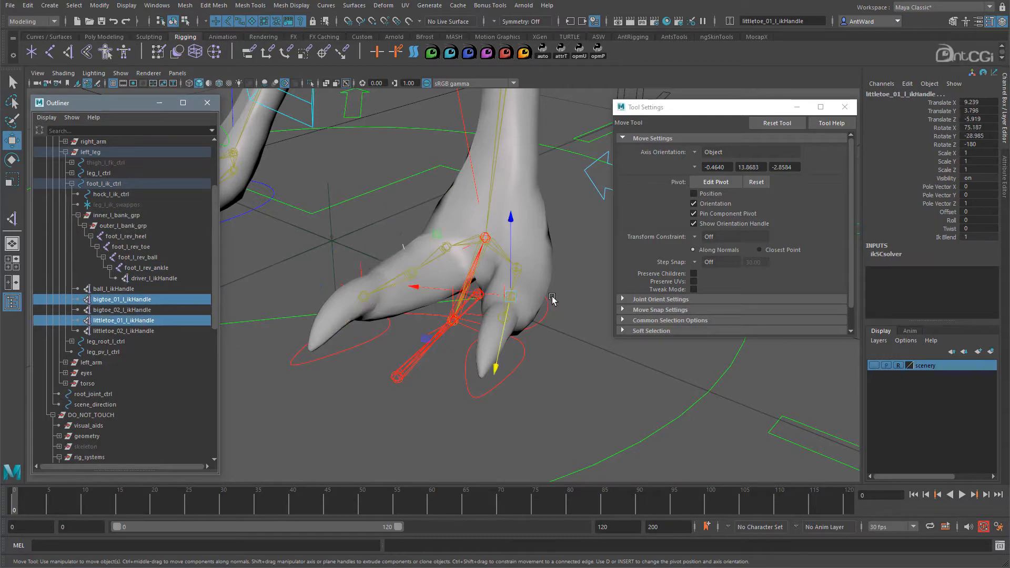
left_click_drag(460, 318, 448, 318, "alt")
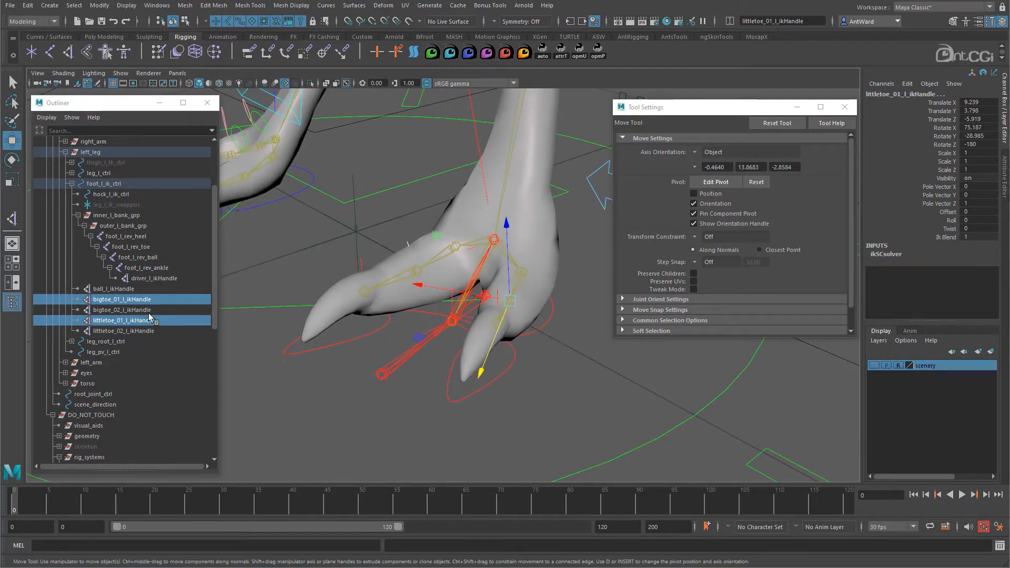
middle_click_drag(152, 278, 152, 258)
left_click(153, 258)
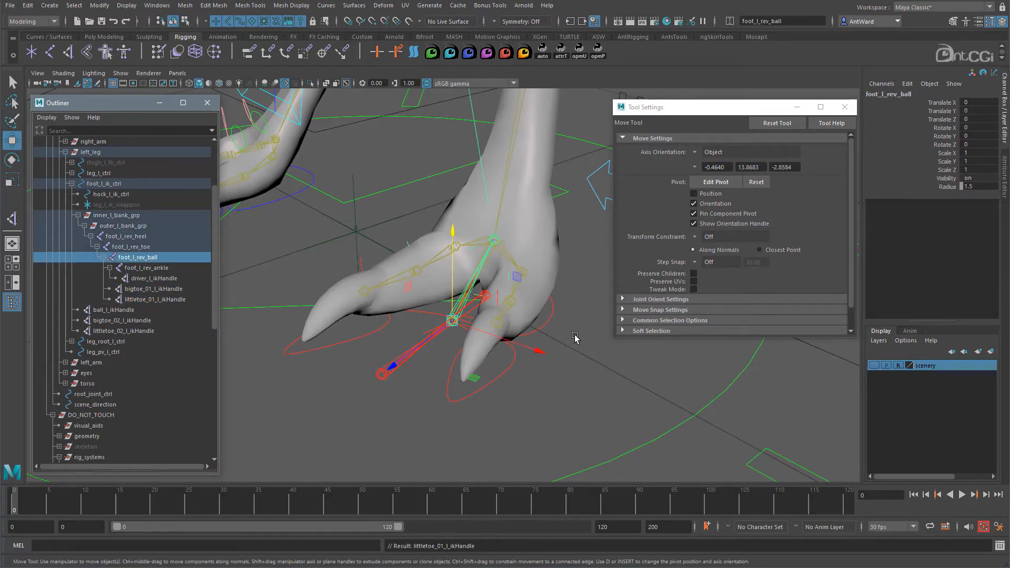
left_click_drag(575, 338, 576, 338, "alt")
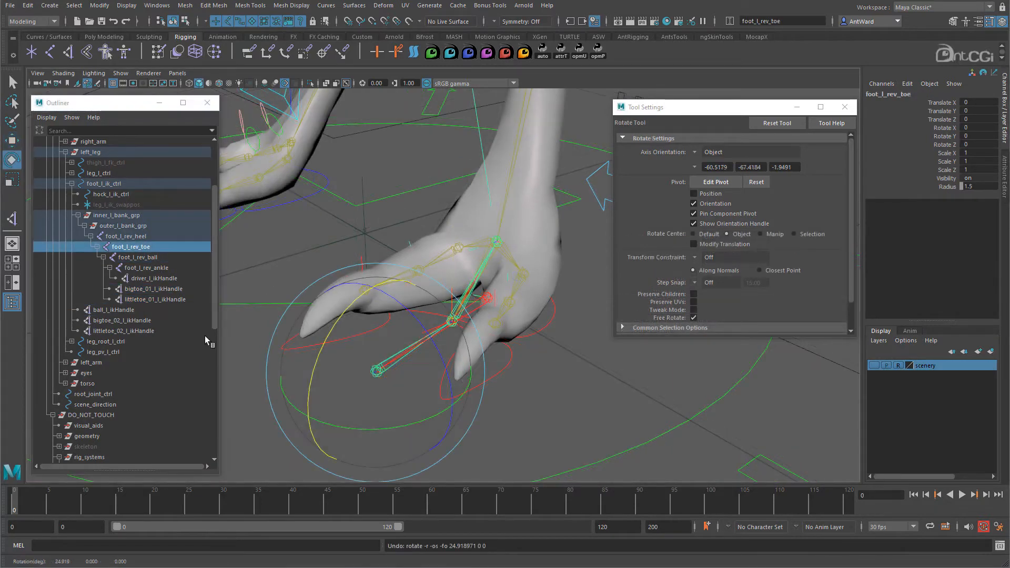
- Parent bigtoe_02_l_ikHandle and littletoe_02_l_ikHandle under foot_l_rev_toe and test-rotate the reverse heel, toe and ball joints, undoing the rotations
left_click_drag(138, 321, 145, 251)
left_click(138, 236)
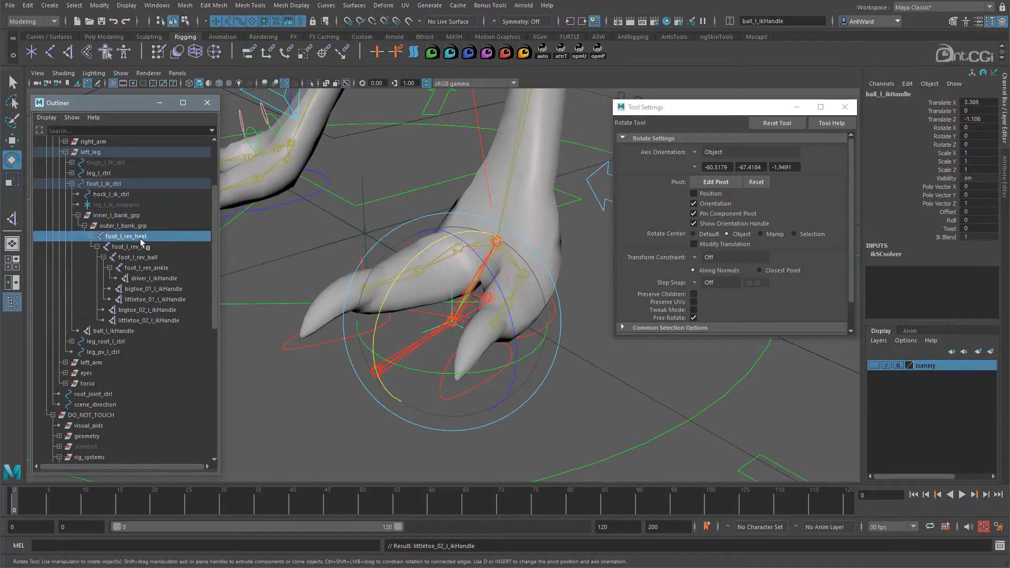
mouse_move(442, 282)
left_mouse_down()
mouse_move(456, 247)
mouse_move(463, 297)
mouse_move(519, 286)
mouse_move(460, 291)
left_mouse_up()
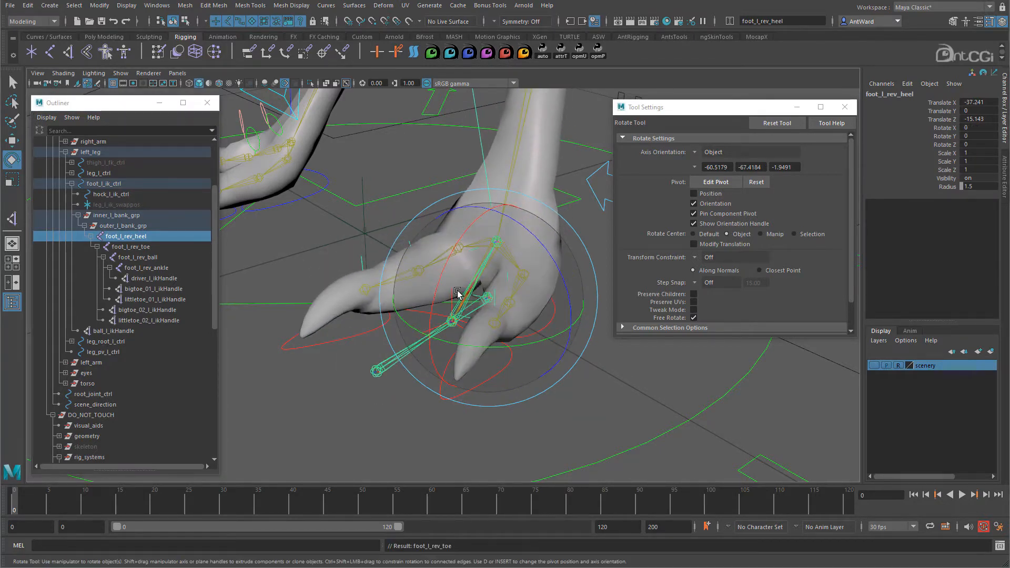
key("Down")
left_click_drag(361, 302, 337, 366)
key("Down")
left_click_drag(432, 250, 408, 286)
key("ctrl+z")
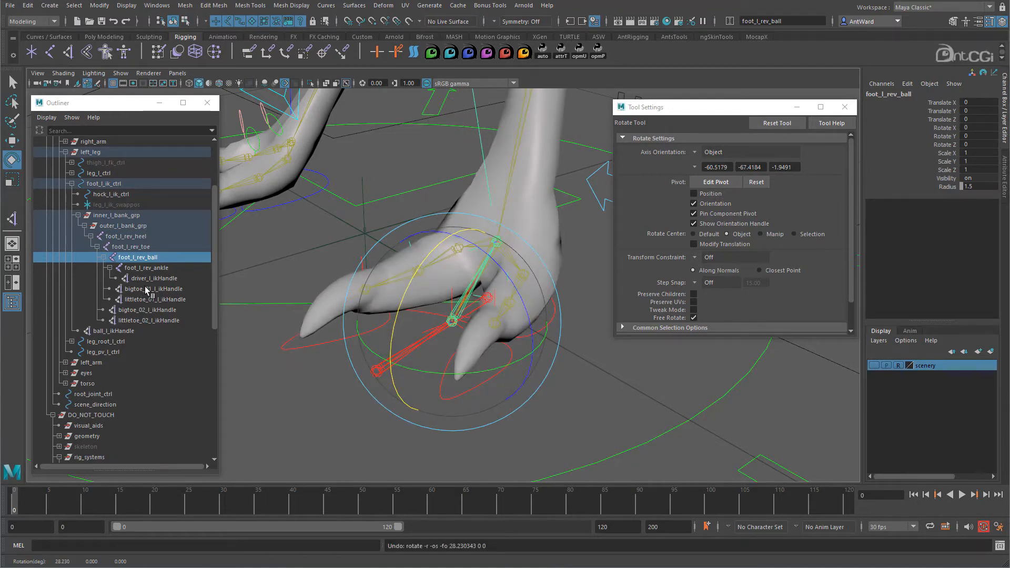
- Move bigtoe_01_l_ikHandle and littletoe_01_l_ikHandle from foot_l_rev_ball to the foot_l_rev_toe joint
left_click_drag(144, 288, 146, 301)
left_click_drag(462, 317, 472, 325, "alt")
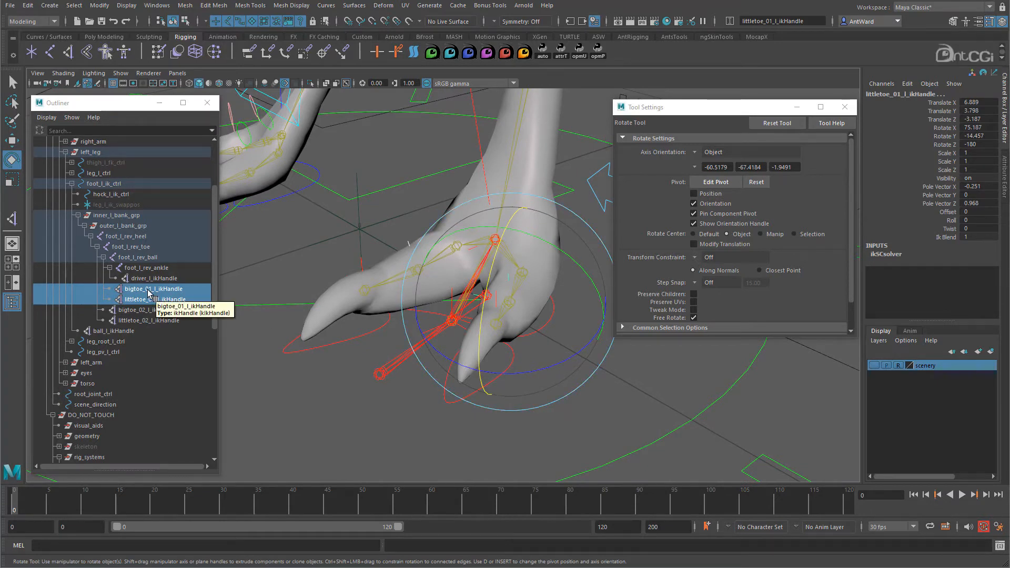
middle_click_drag(149, 293, 147, 249)
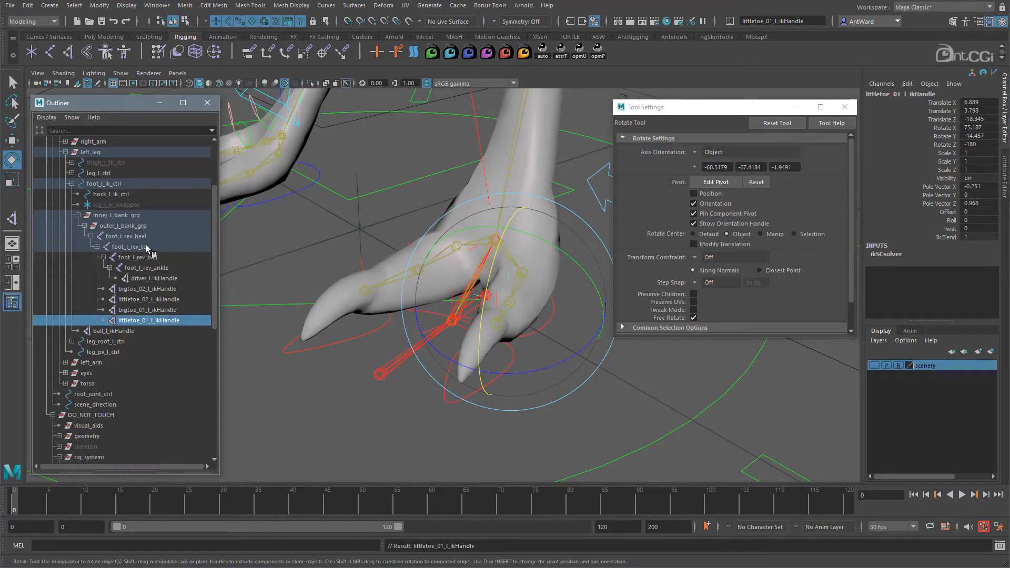
- Test-rotate the foot_l_rev_ball joint, undo the rotation and step through the reverse joints to foot_l_rev_toe
left_click(159, 259)
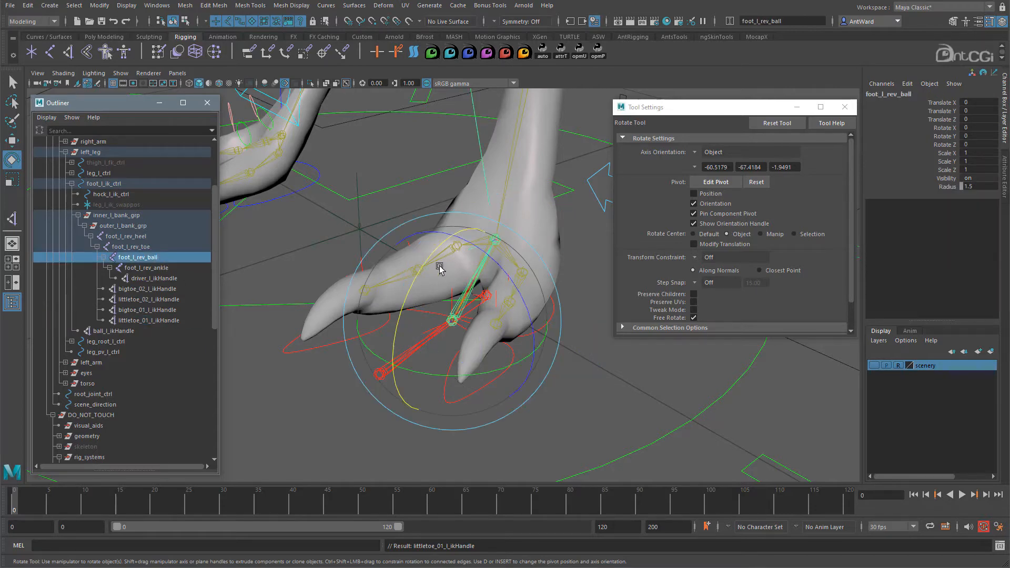
left_click_drag(428, 260, 389, 289)
key("ctrl+z")
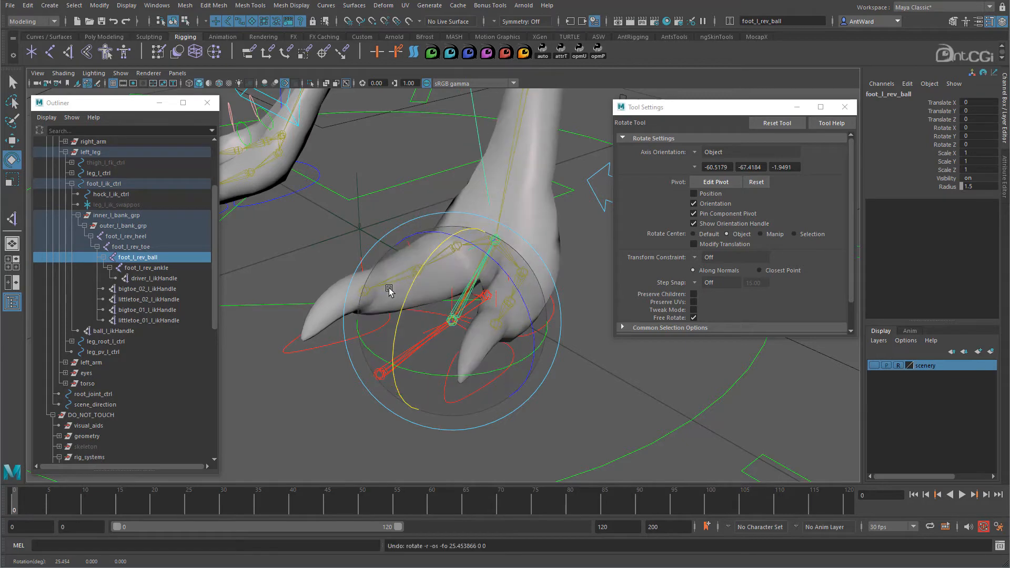
key("Down")
key("Up")
key("Up")
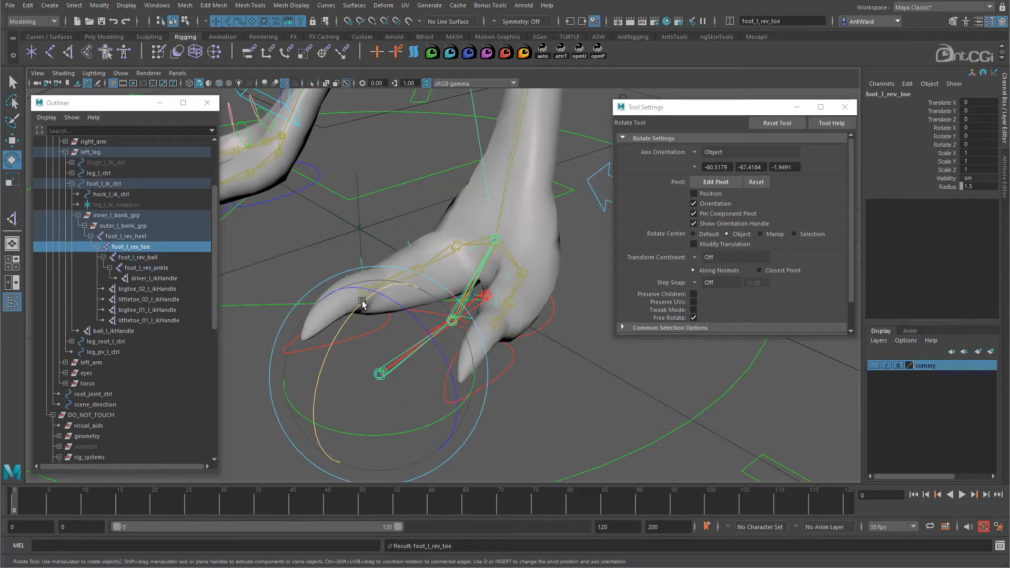
- Parent ball_l_ikHandle under the foot_l_rev_ball joint and test-rotate foot_l_rev_heel, undoing the rotation
left_click_drag(130, 331, 152, 257)
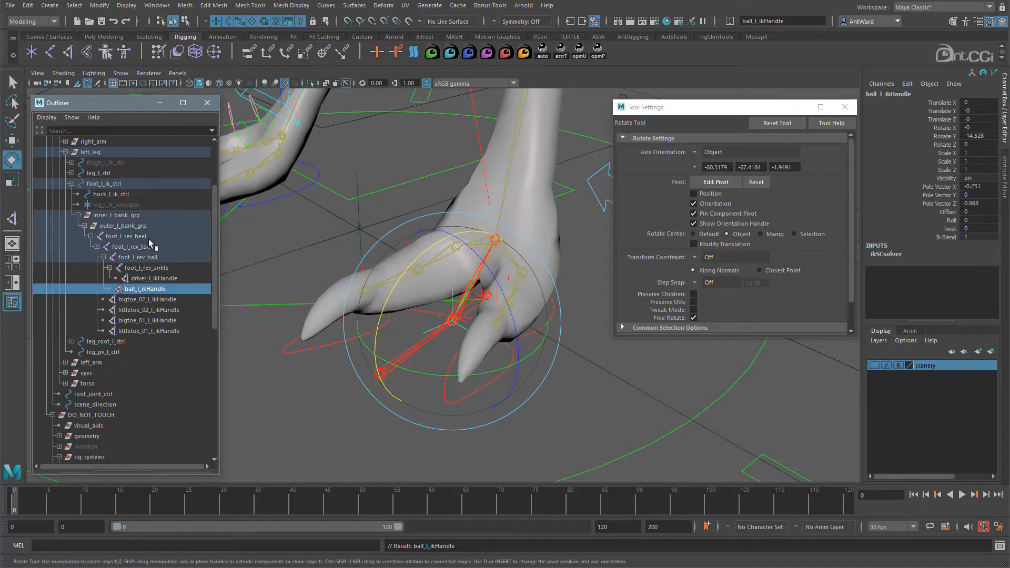
left_click(142, 237)
left_click_drag(434, 311, 472, 255)
key("ctrl+z")
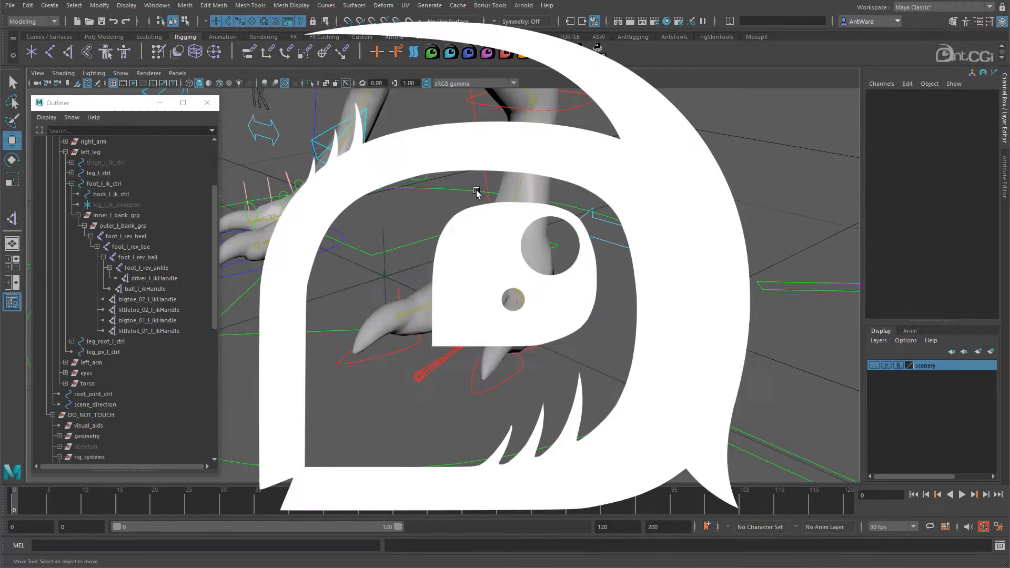
- Start a new attribute on foot_l_ik_ctrl with the long name footCtrlDivider and a row of dashes as its nice name
left_click_drag(538, 332, 568, 367)
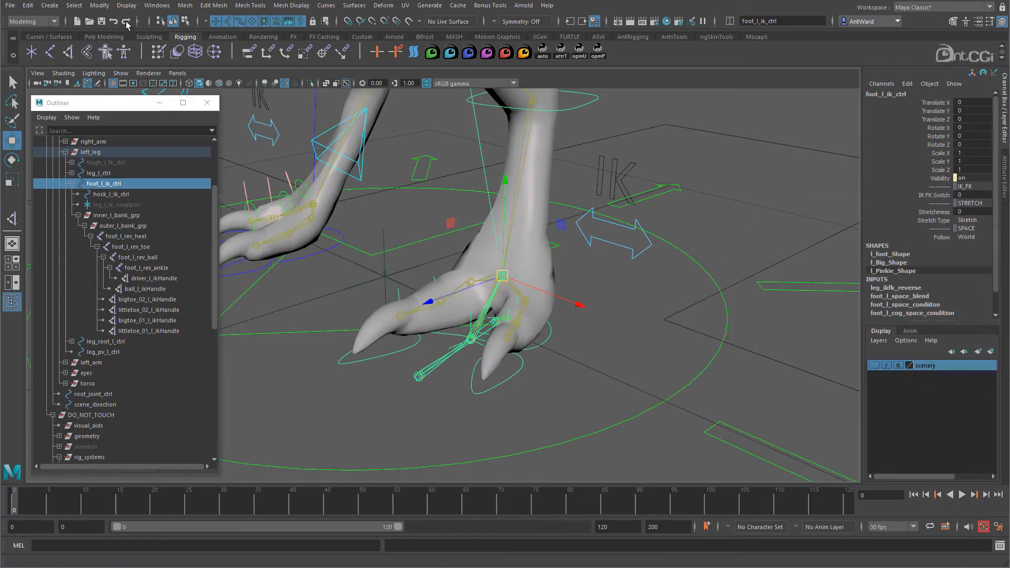
left_click(99, 5)
left_click(129, 198)
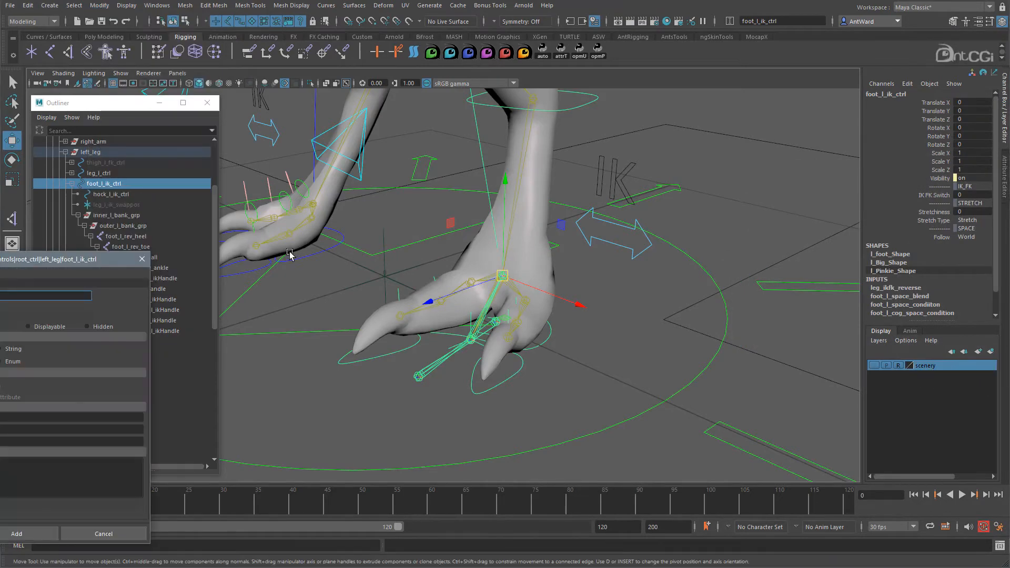
left_click_drag(24, 259, 427, 175)
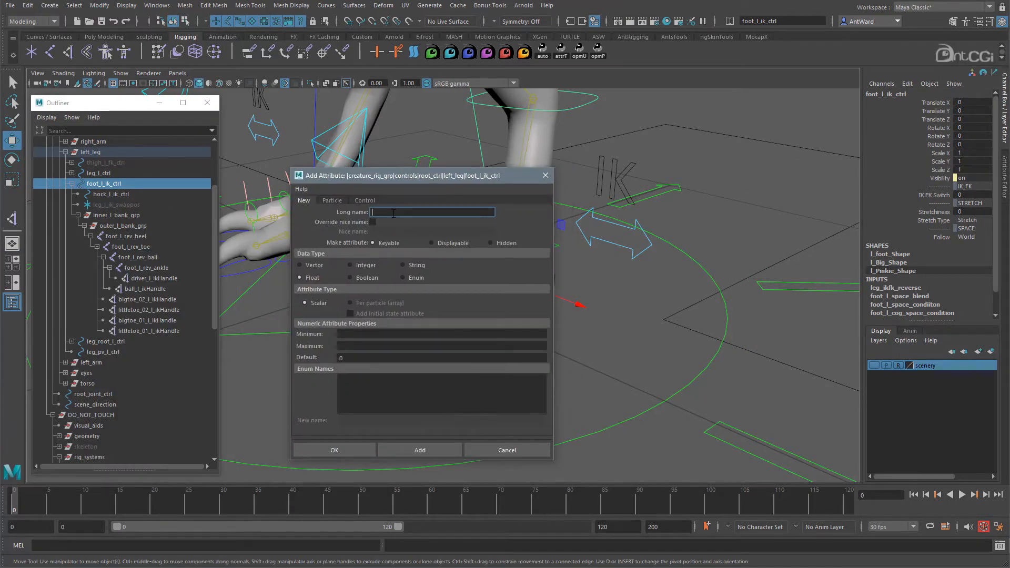
type("footCtrlDivider")
left_click(373, 222)
type("----------")
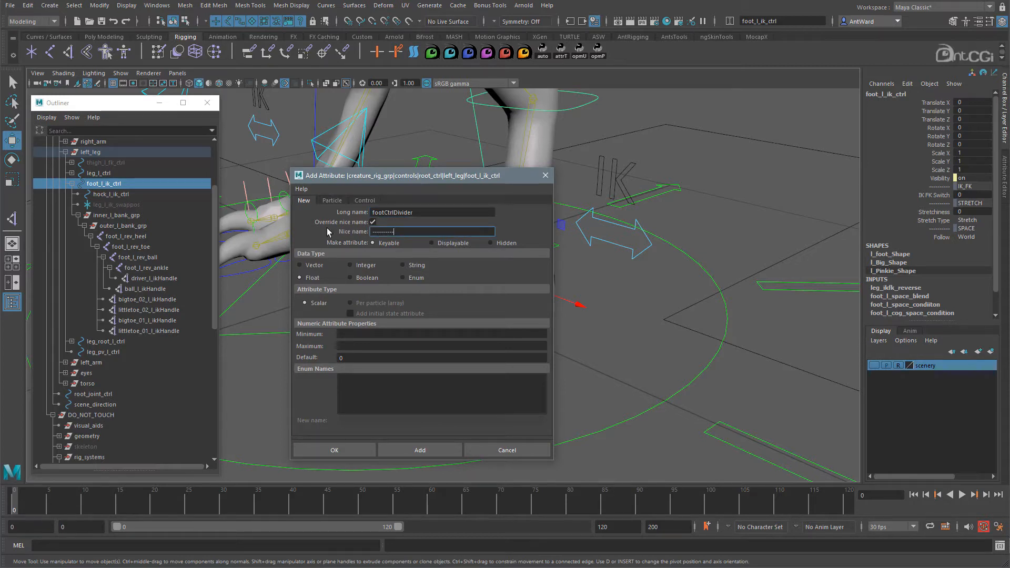
- Make the divider attribute an Enum with CONTROLS as its only entry and add it to the control
left_click(402, 277)
double_click(348, 420)
type("CONTROLS")
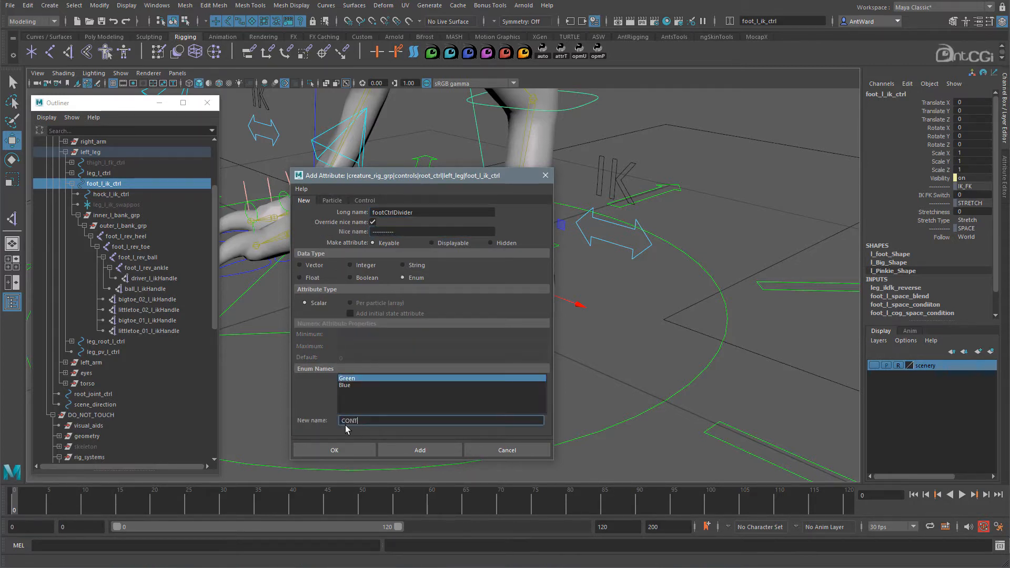
left_click(350, 385)
double_click(347, 421)
key("BackSpace")
left_click(421, 450)
- Lock the new CONTROLS divider attribute on foot_l_ik_ctrl
left_click(872, 246)
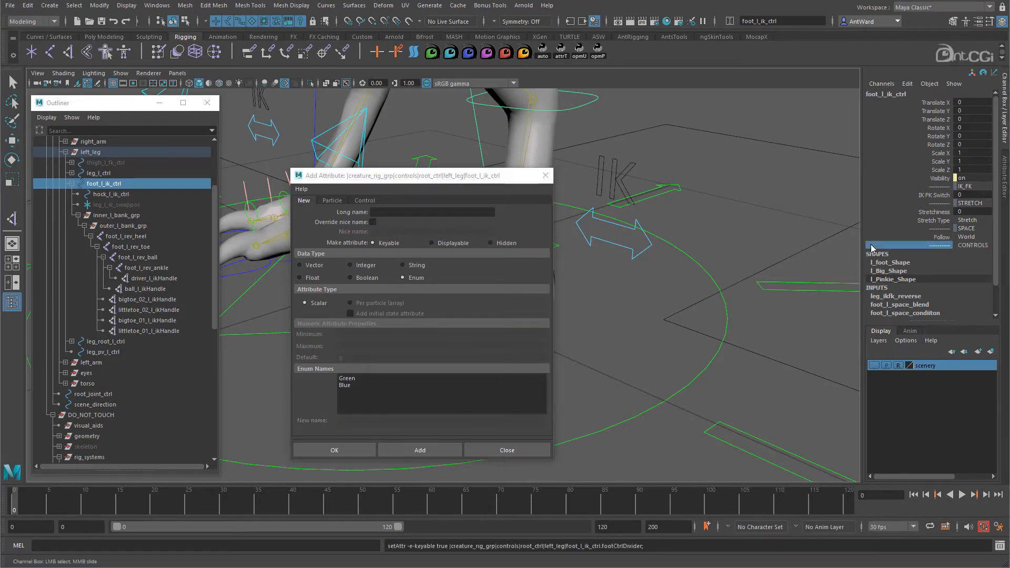
right_click(871, 246)
left_click(905, 470)
right_click(877, 246)
left_click(914, 511)
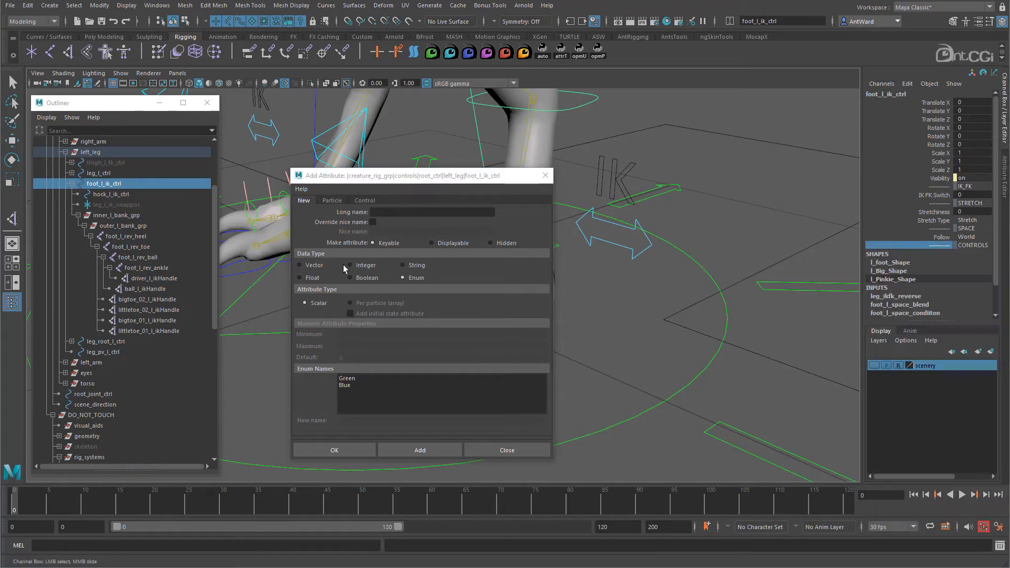
- Add the keyable float attributes Foot_Roll and Foot_Bank to foot_l_ik_ctrl
left_click(312, 277)
left_click(393, 212)
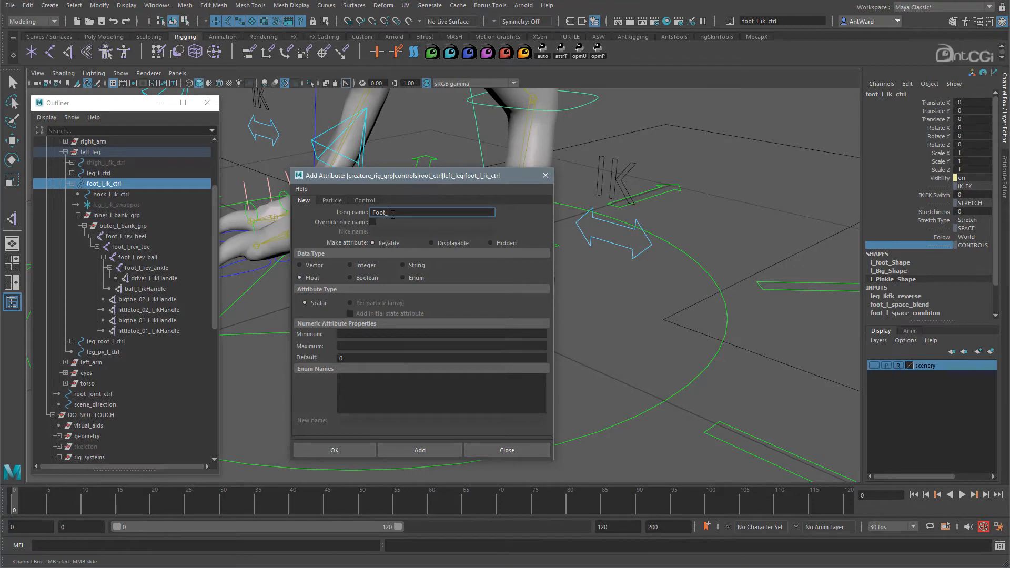
left_click(424, 451)
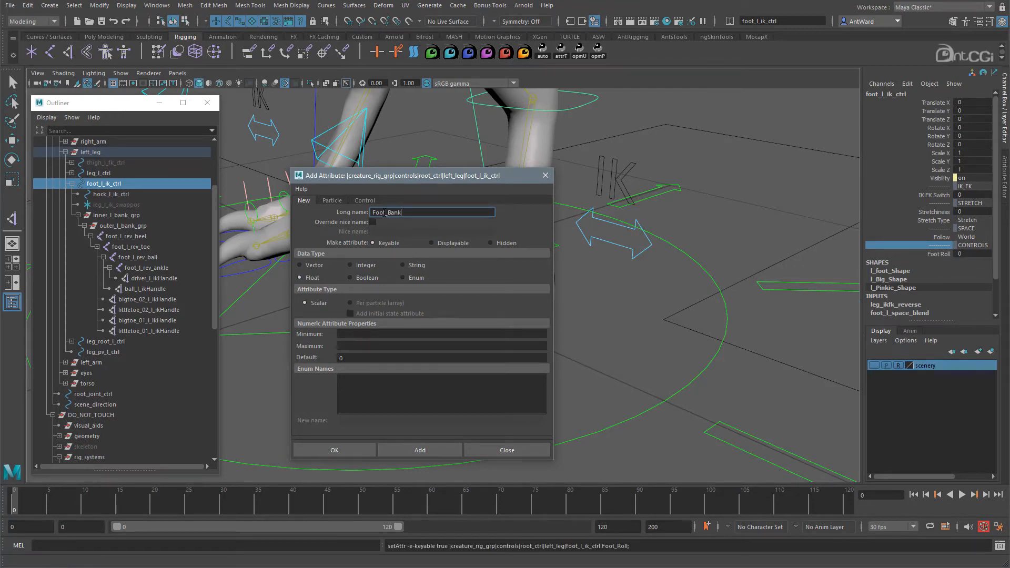
left_click(420, 450)
left_click(475, 449)
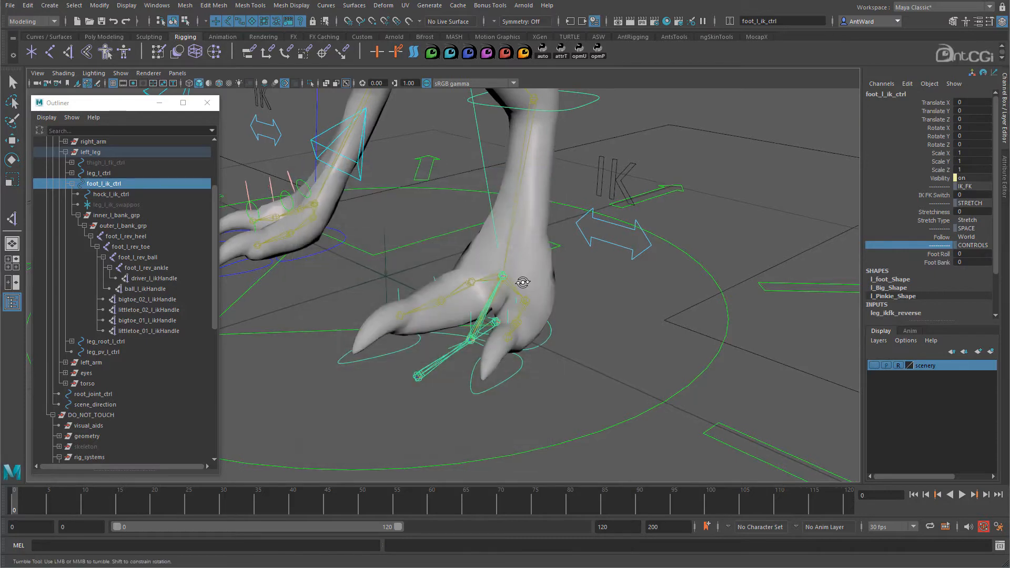
left_click(949, 262)
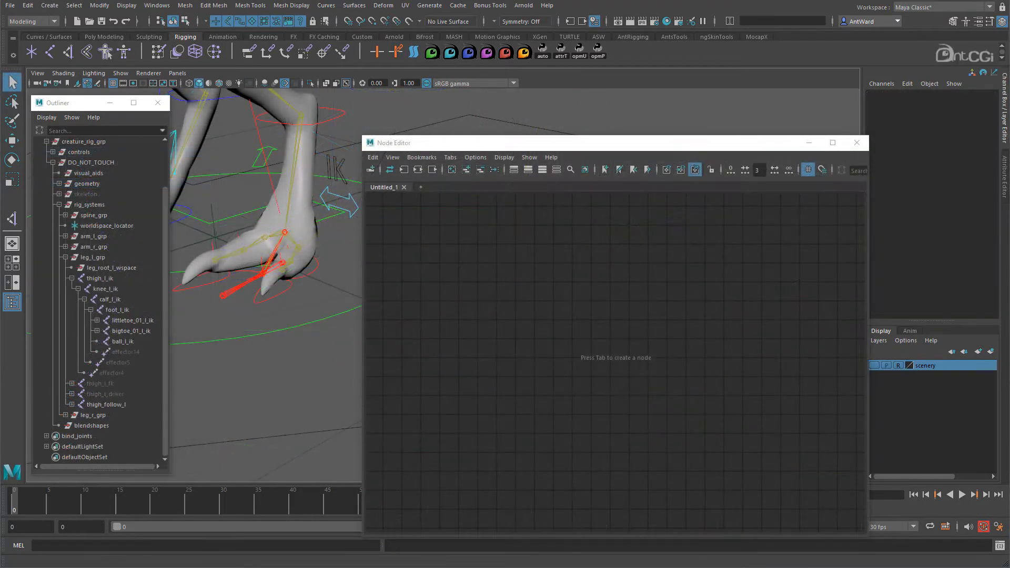
- Add the left foot control foot_l_ik_ctrl to the node graph and show all its attributes
left_click_drag(289, 252, 293, 248, "alt")
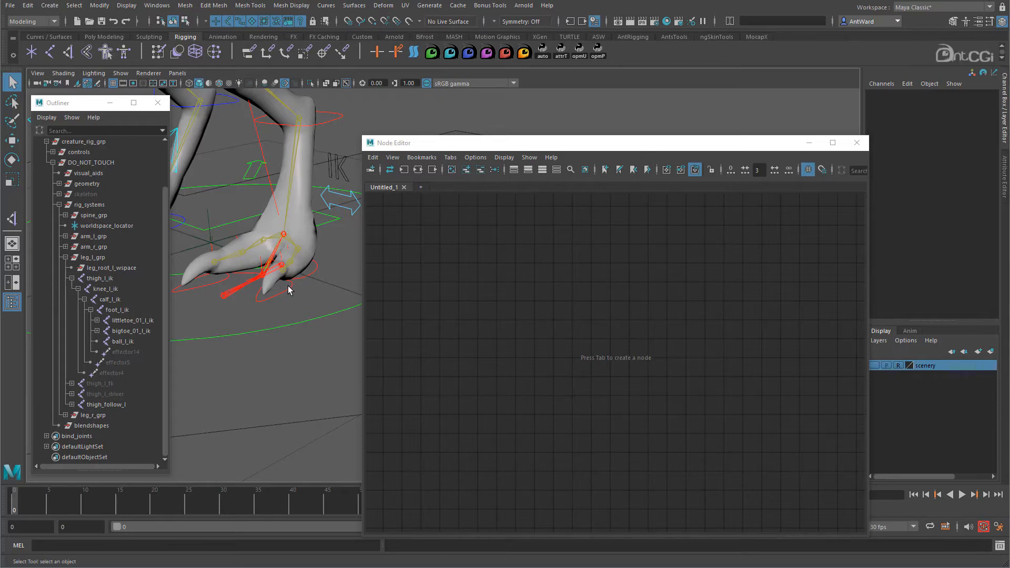
left_click(287, 289)
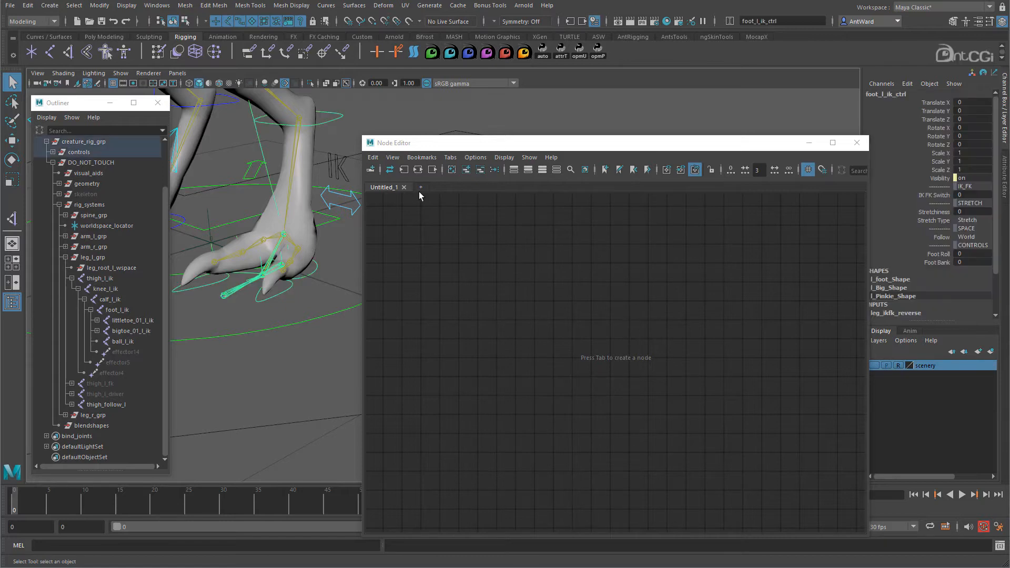
left_click(465, 170)
left_click_drag(595, 366, 466, 260)
key("3")
right_click_drag(638, 364, 613, 398, "alt")
middle_click_drag(614, 398, 540, 337, "alt")
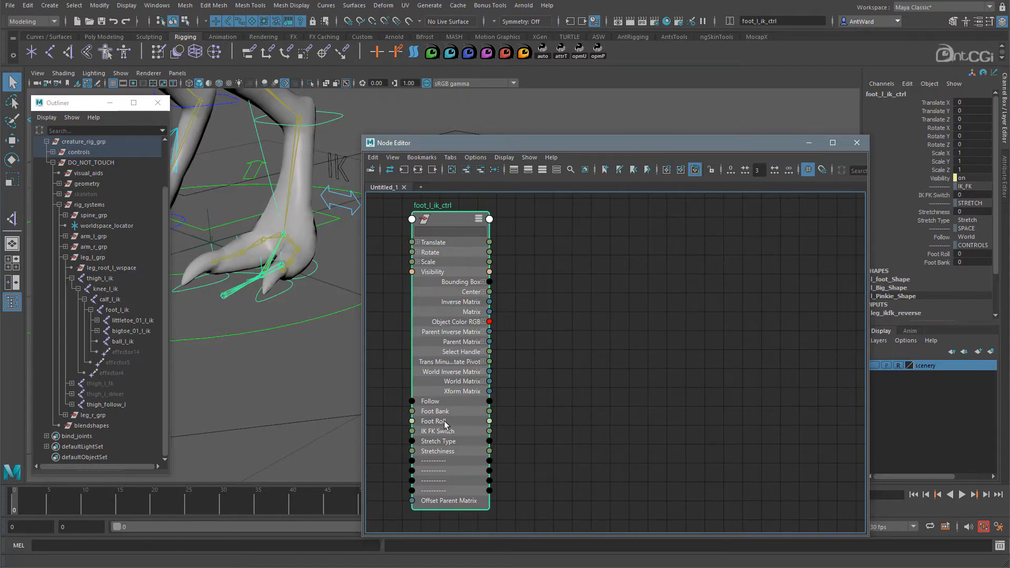
- Add the foot_l_rev_ball joint to the node graph with all attributes shown and its Rotate channels expanded
left_click(222, 298)
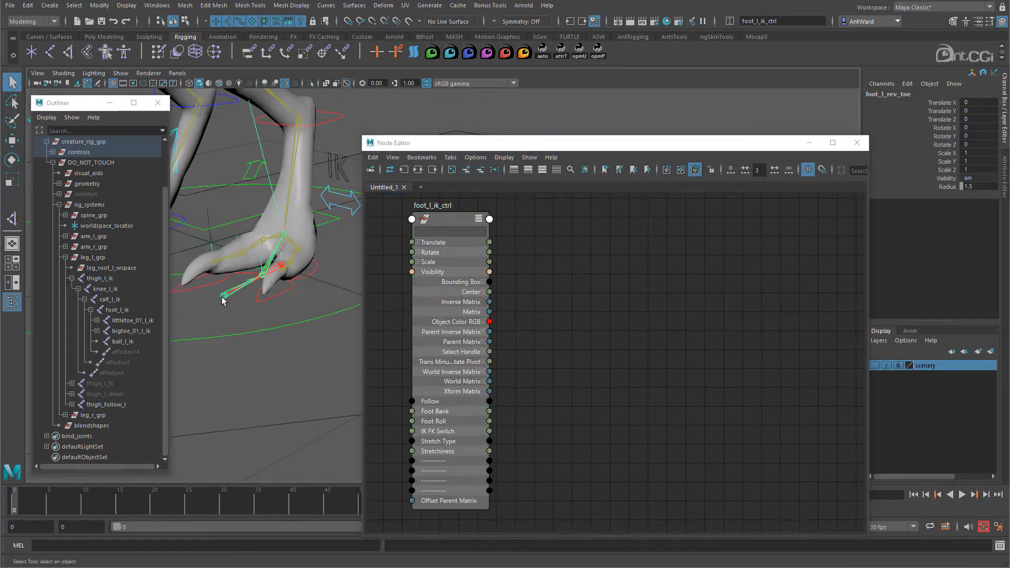
key("Up")
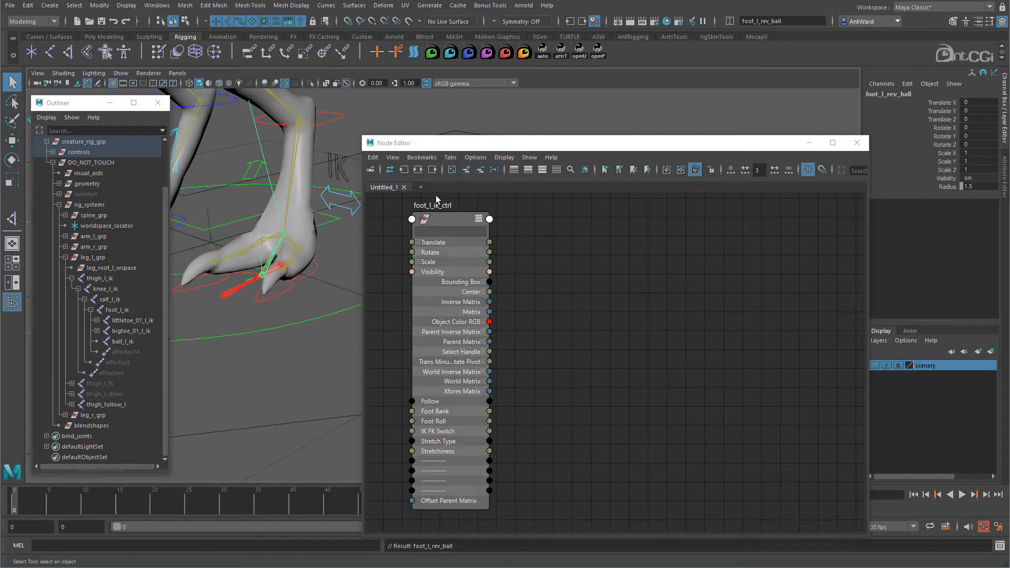
left_click(467, 169)
left_click_drag(717, 364, 728, 254)
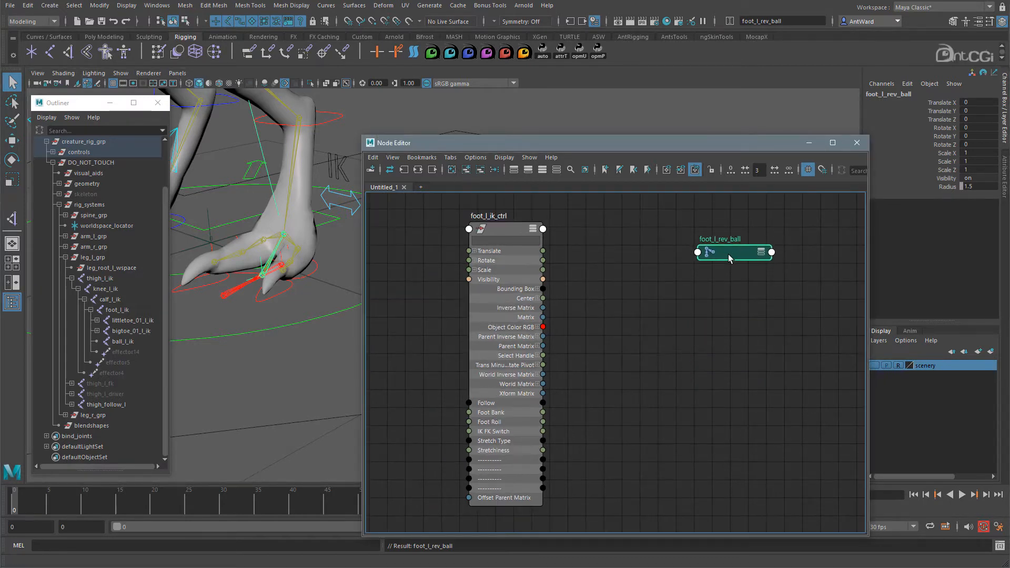
key("3")
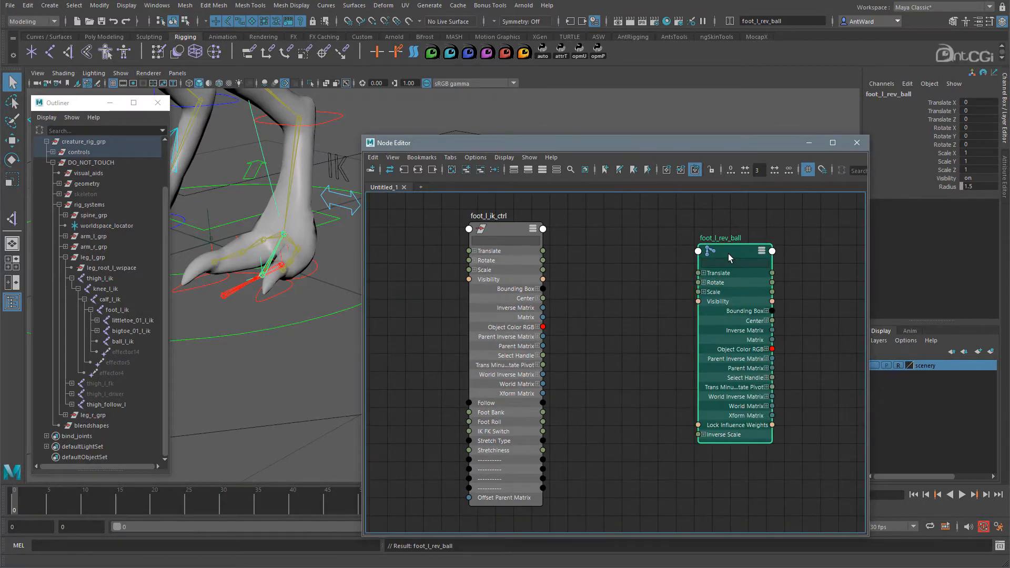
left_click(704, 283)
- Test-rotate the foot_l_rev_ball joint about its X axis and undo the rotation
left_click(493, 234)
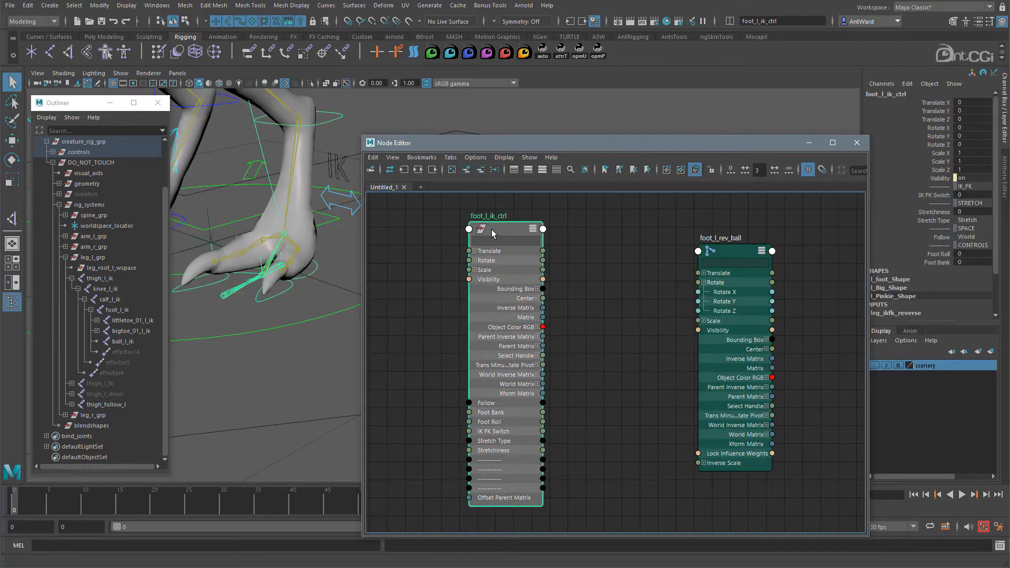
left_click(732, 256)
key("e")
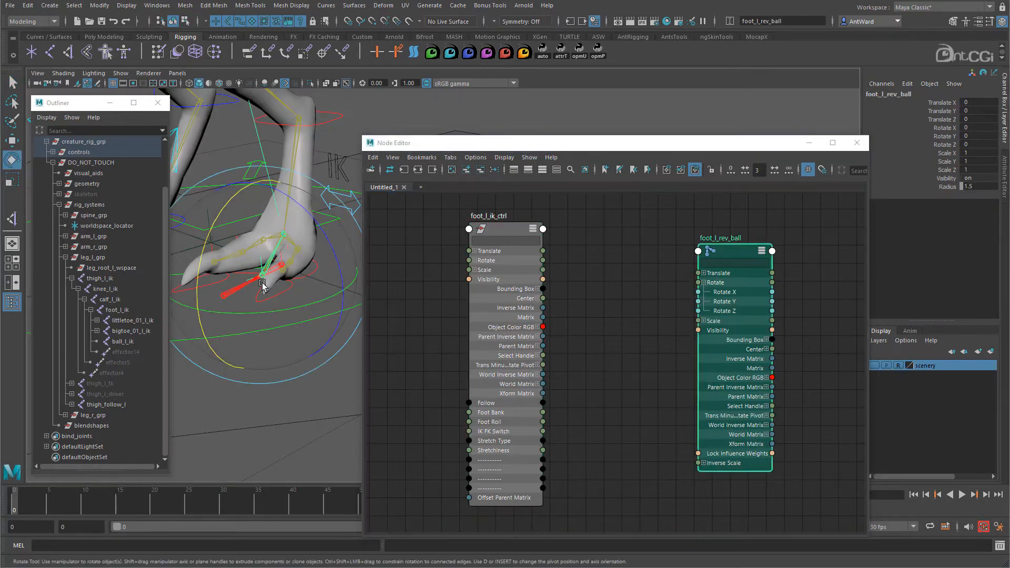
left_click_drag(221, 211, 232, 252)
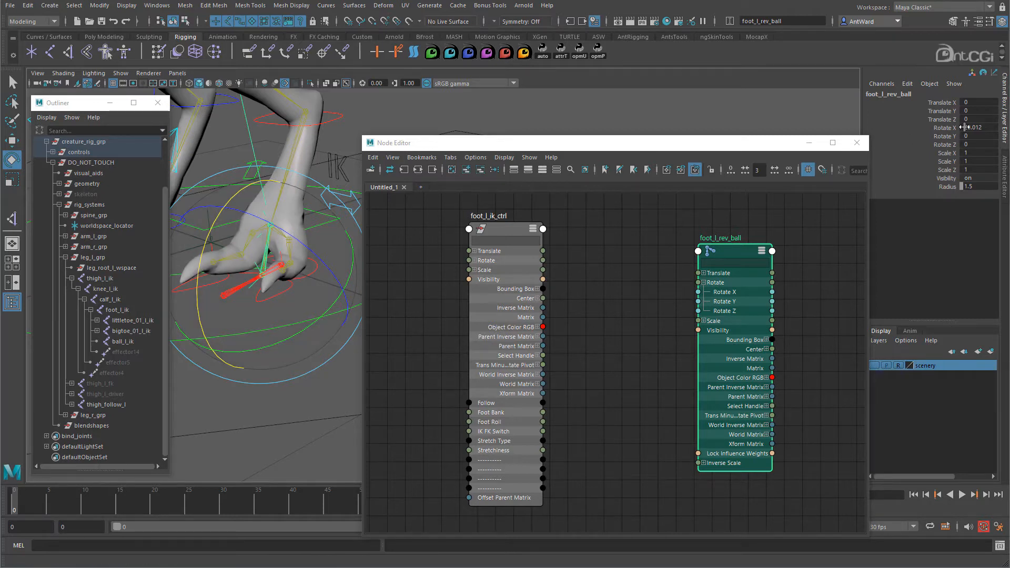
key("ctrl+z")
- Connect foot_l_ik_ctrl's Foot Roll to foot_l_rev_ball's Rotate X and test it with a Foot Roll of about 26.6
left_click_drag(543, 422, 699, 293)
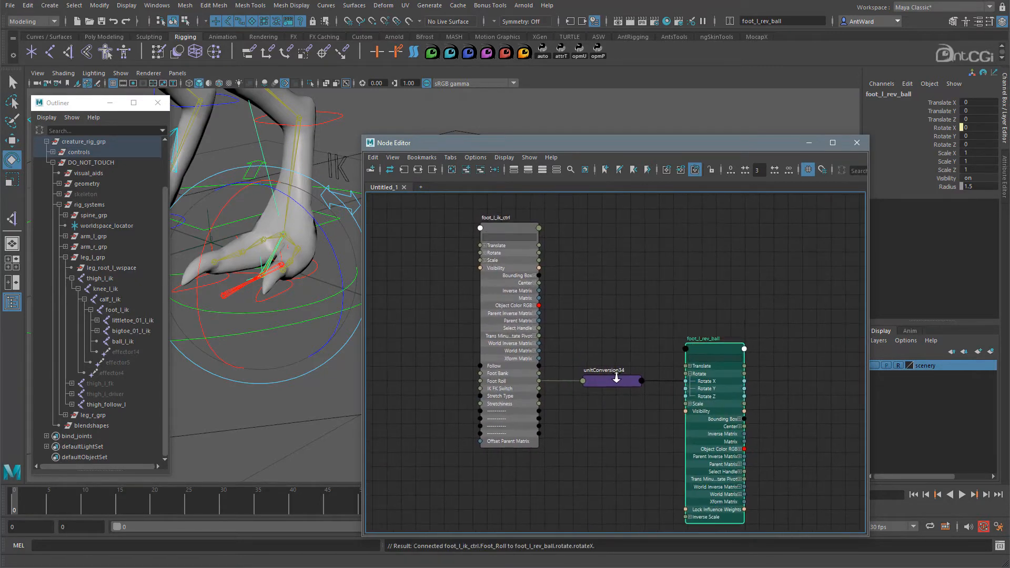
left_click(623, 311)
left_click(291, 288)
left_click(937, 254)
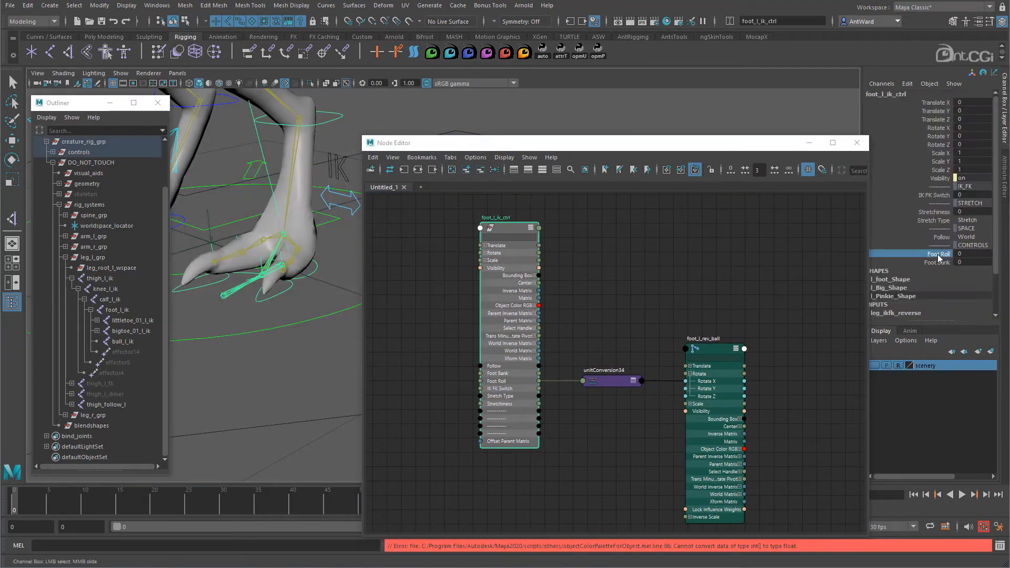
middle_click_drag(248, 372, 388, 379)
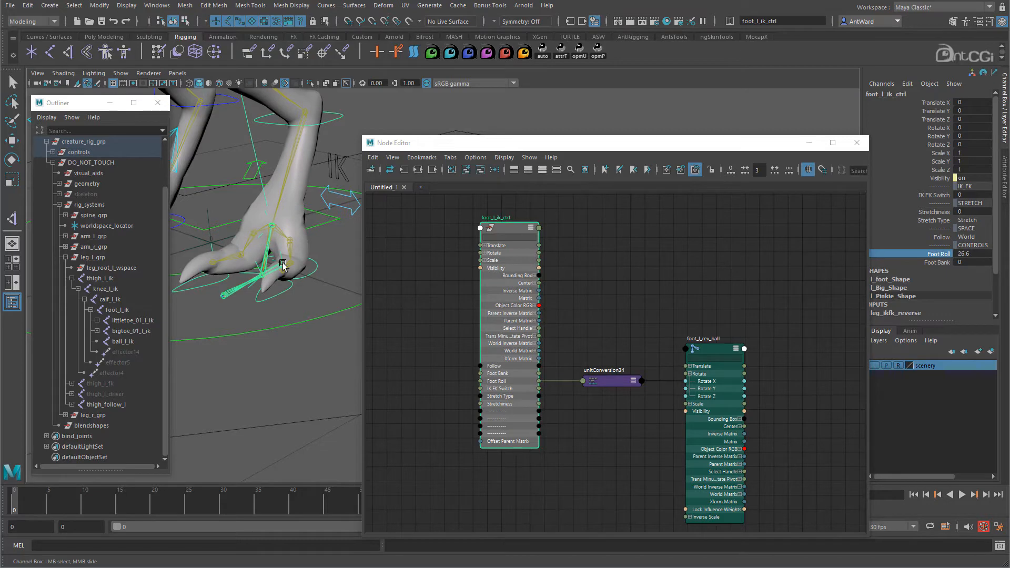
- Rotate the foot_l_rev_toe joint about X to tip the foot forward onto its toes
key("Down")
key("Up")
left_click(230, 310)
left_click(224, 297)
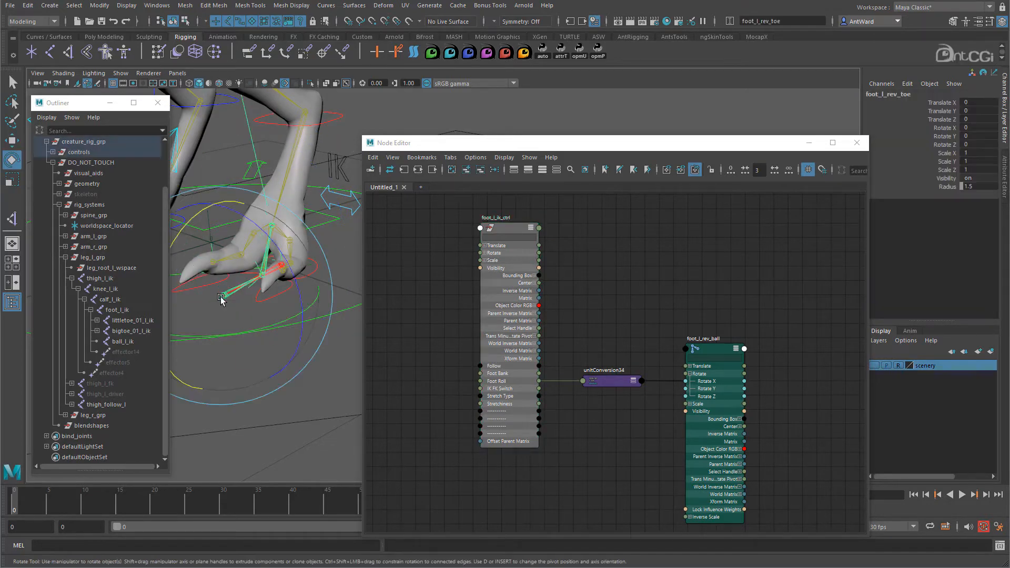
left_click_drag(203, 211, 146, 263)
key("Up")
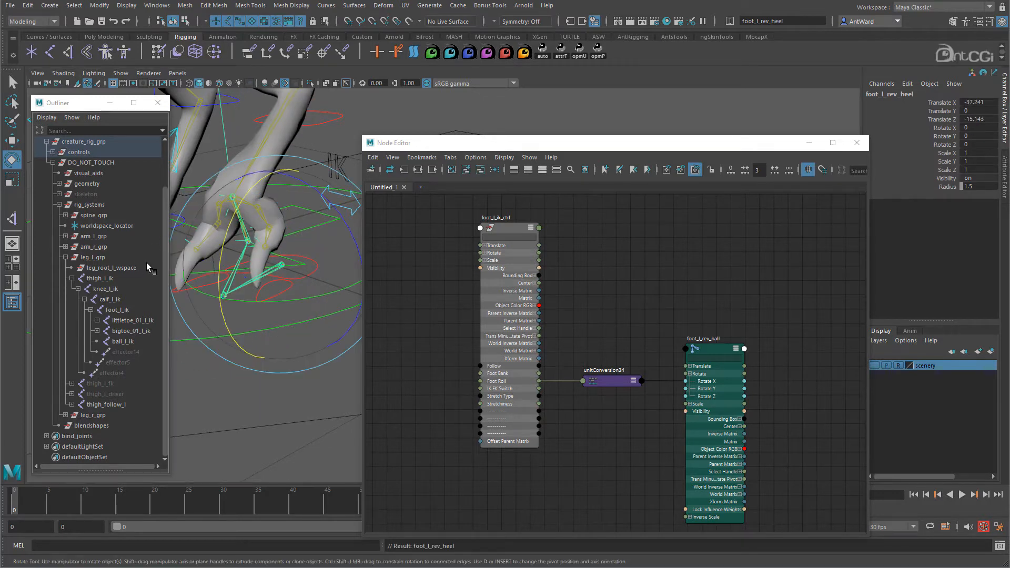
- Lower Foot Roll on foot_l_ik_ctrl to about -7.2 while the foot stands on its toes
left_click(316, 413)
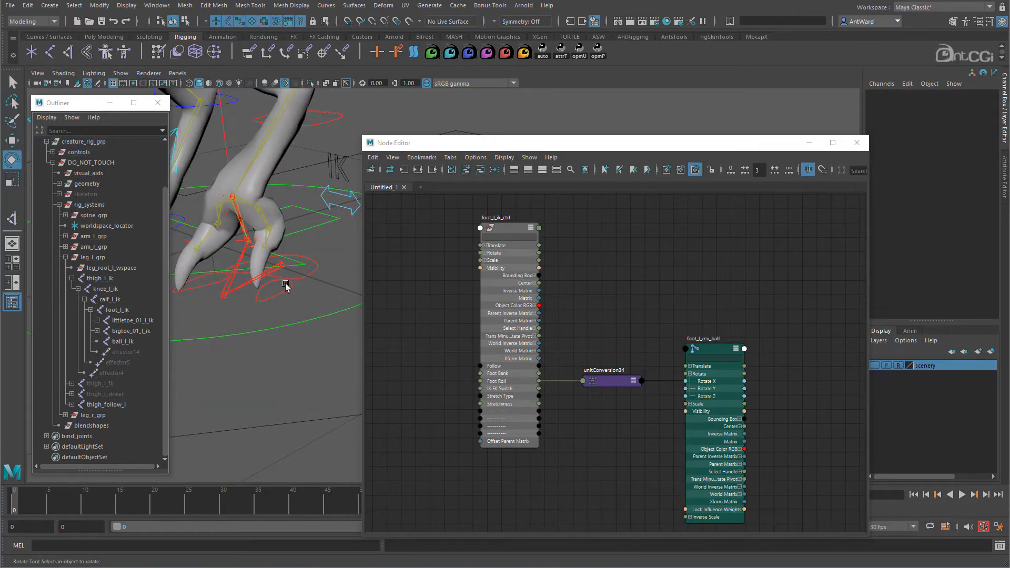
left_click(286, 285)
left_click(939, 254)
middle_click_drag(257, 368, 85, 359)
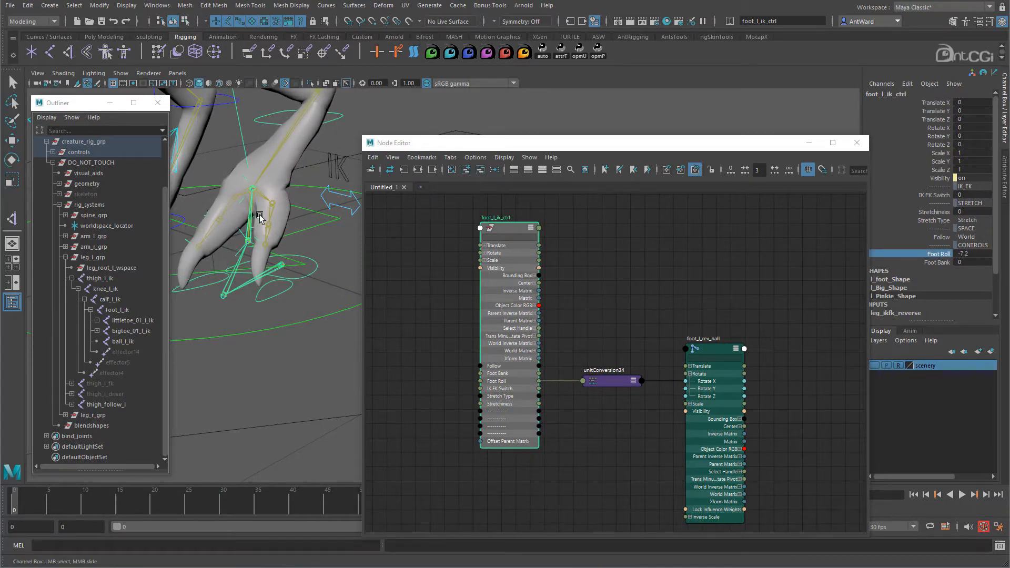
- Undo the Foot Roll change and the foot_l_rev_toe rotation
key("ctrl+z")
key("ctrl+z")
key("ctrl+z")
key("ctrl+z")
key("ctrl+z")
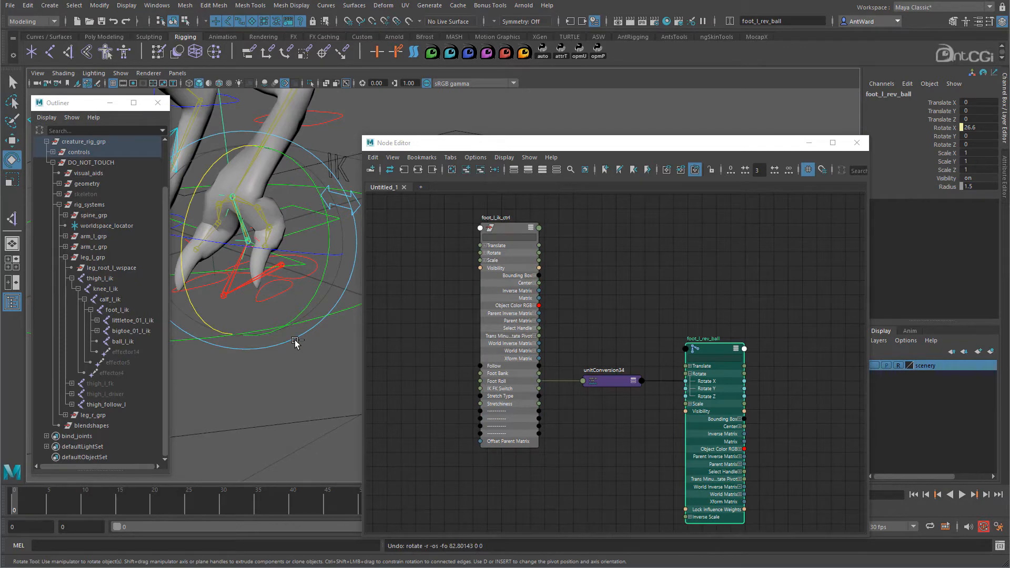
- Scrub Foot Roll on foot_l_ik_ctrl down to about 0.7 and back up to 25
left_click(312, 378)
left_click(288, 291)
left_click(939, 254)
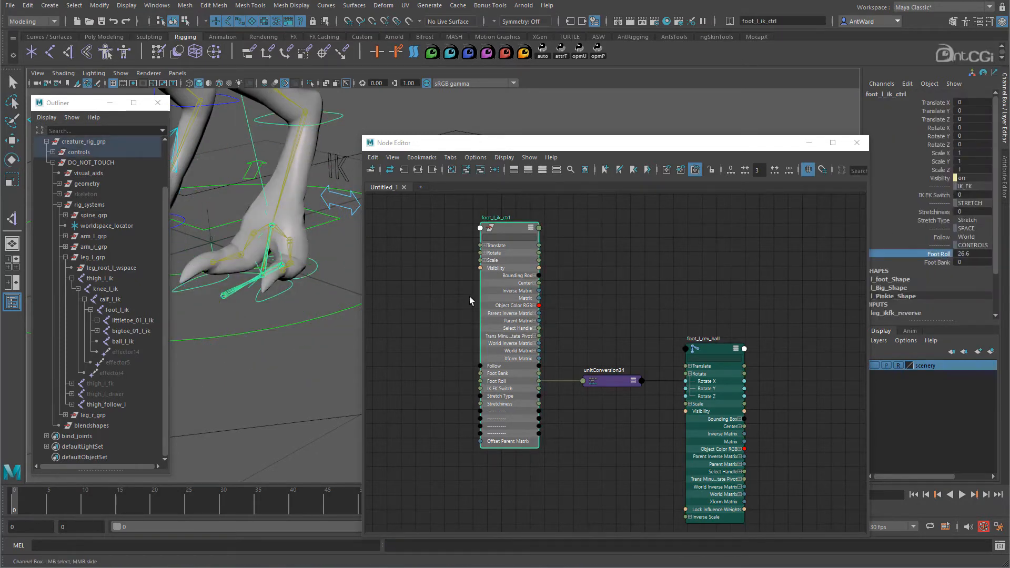
middle_click_drag(322, 322, 185, 314)
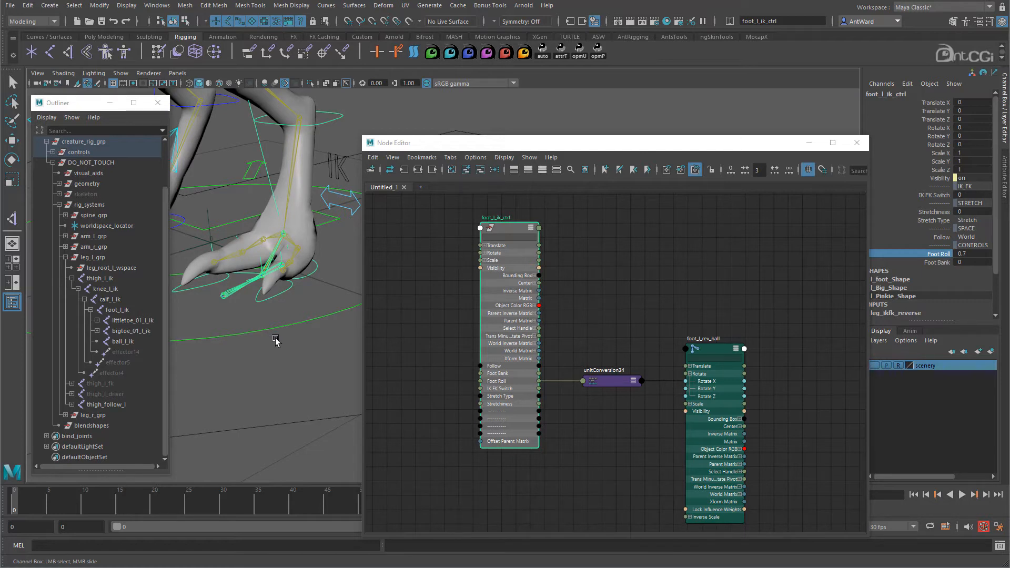
left_click(970, 254)
left_click(949, 255)
middle_click_drag(273, 314, 399, 313)
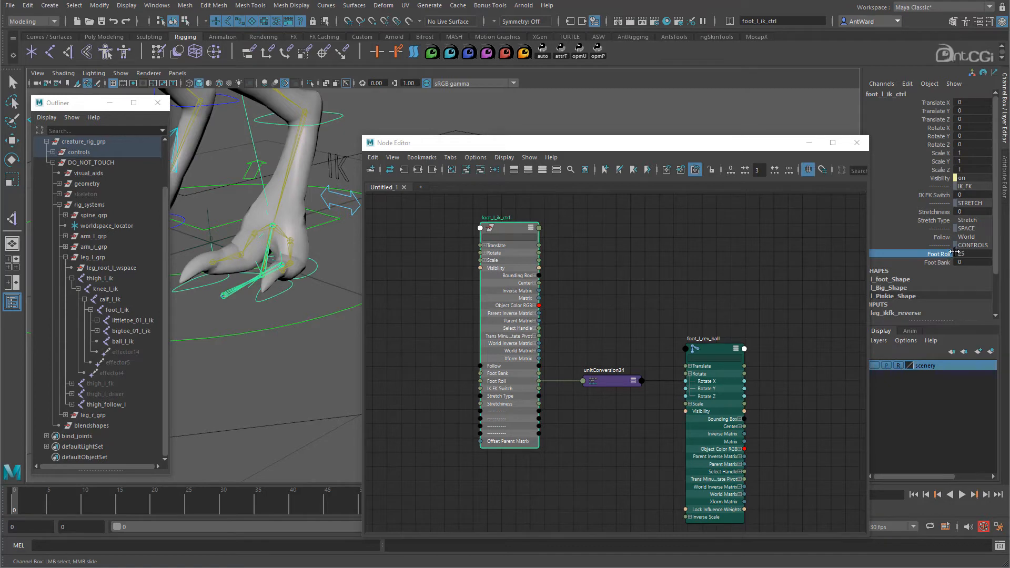
left_click_drag(285, 309, 290, 310, "alt")
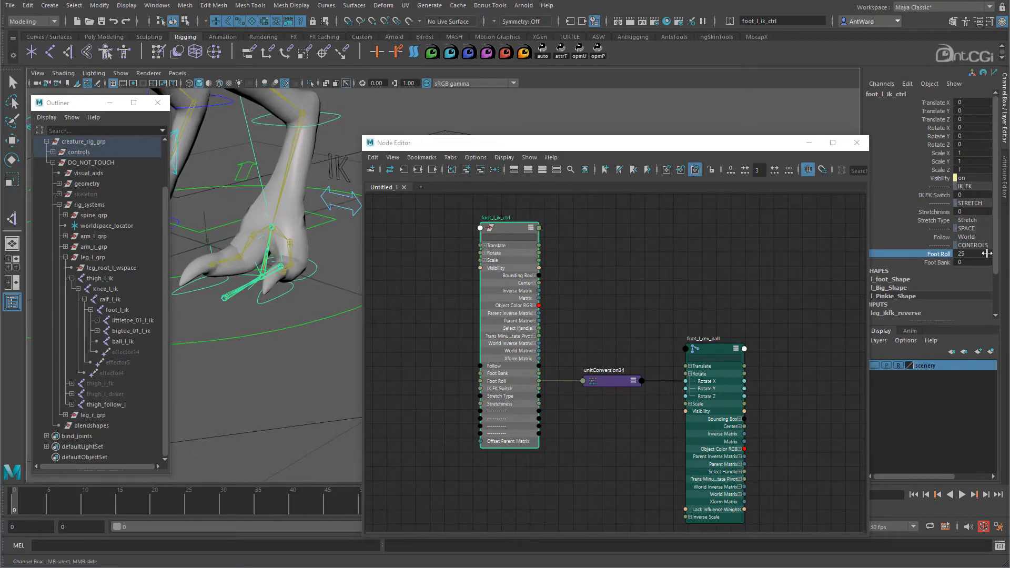
- Create a condition node in the empty area of the node graph
scroll(612, 306, "down", 1)
middle_click_drag(612, 306, 609, 296, "alt")
left_click(637, 284)
key("Tab")
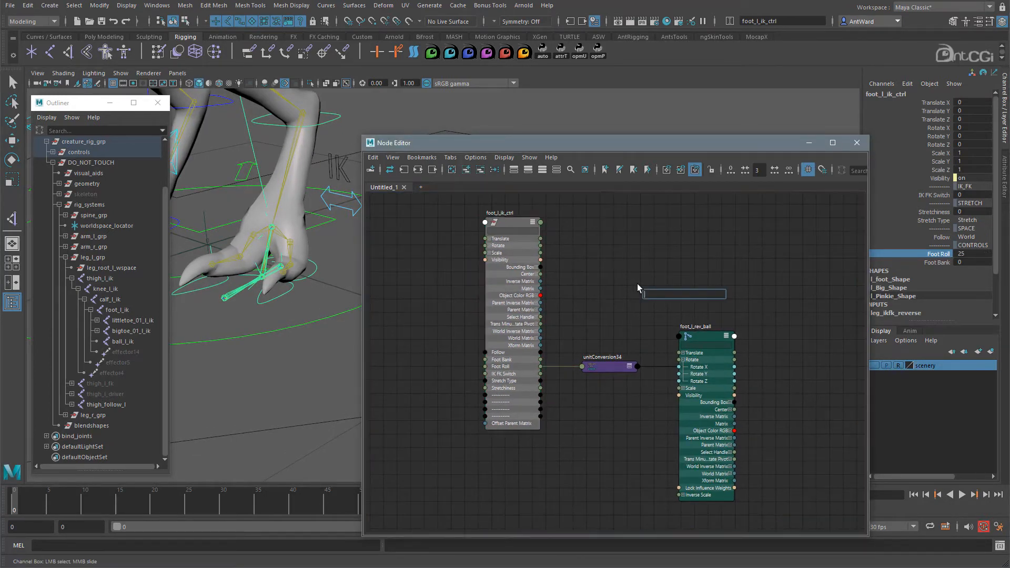
type("condition")
key("Return")
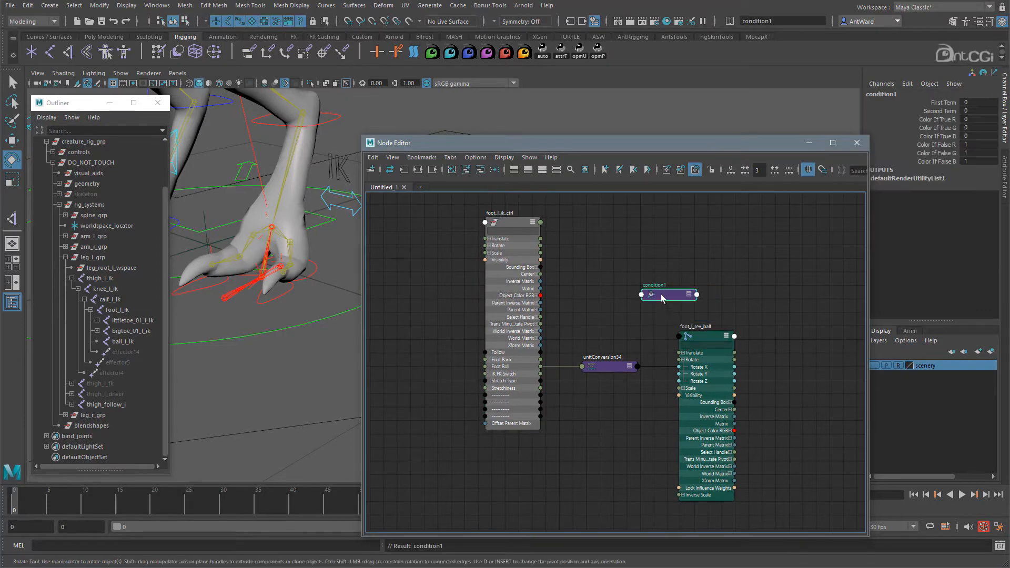
- Move the new condition node above the unit conversion, show all its attributes and rename it foot_l_roll_condition
left_click_drag(661, 294, 617, 244)
key("3")
scroll(623, 257, "up", 1)
double_click(610, 246)
type("foot_l_roll_cond")
key("Return")
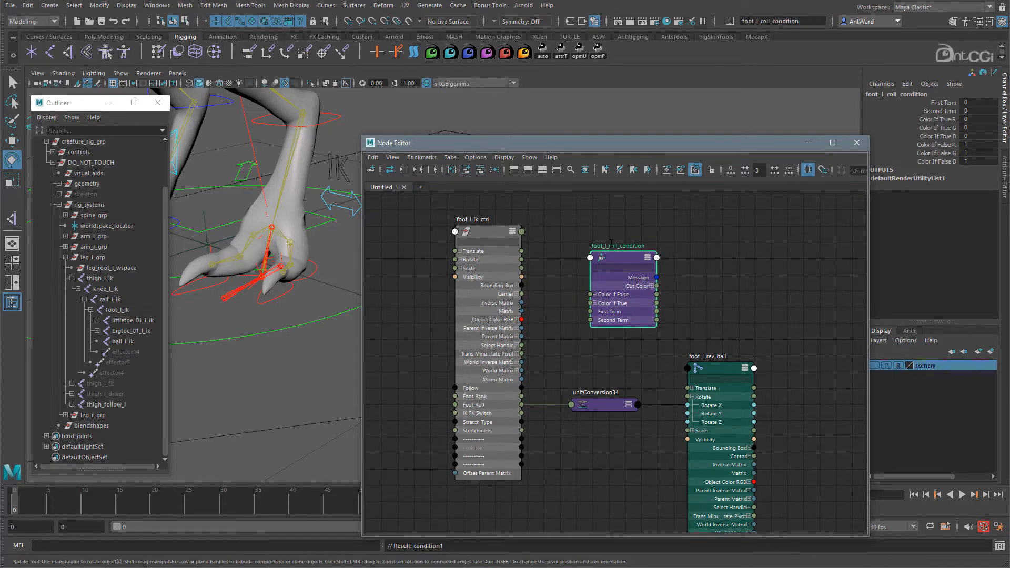
- Set foot_l_roll_condition's Operation to Greater Than and its Second Term to 25
left_click(1006, 161)
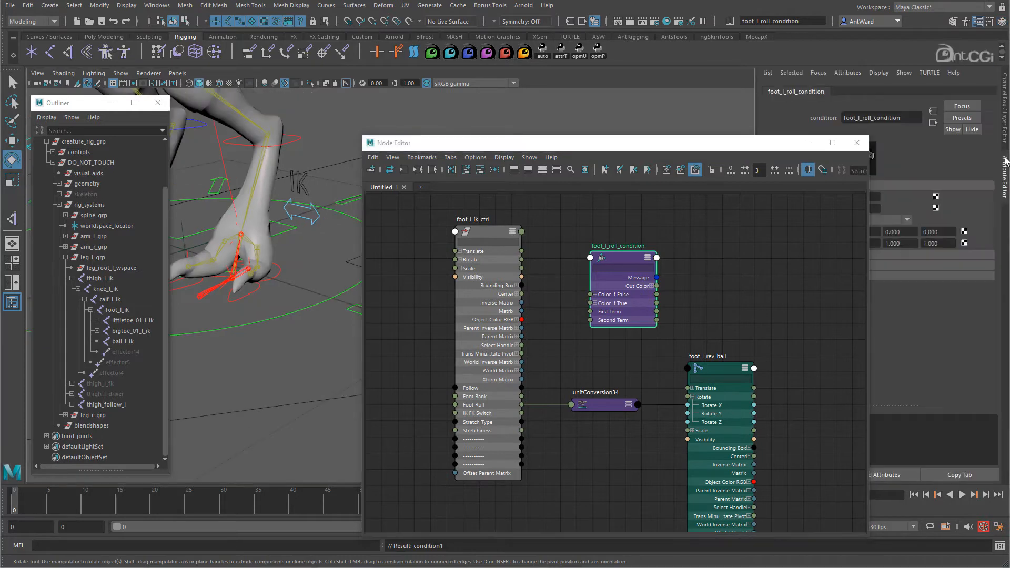
left_click_drag(758, 145, 629, 120)
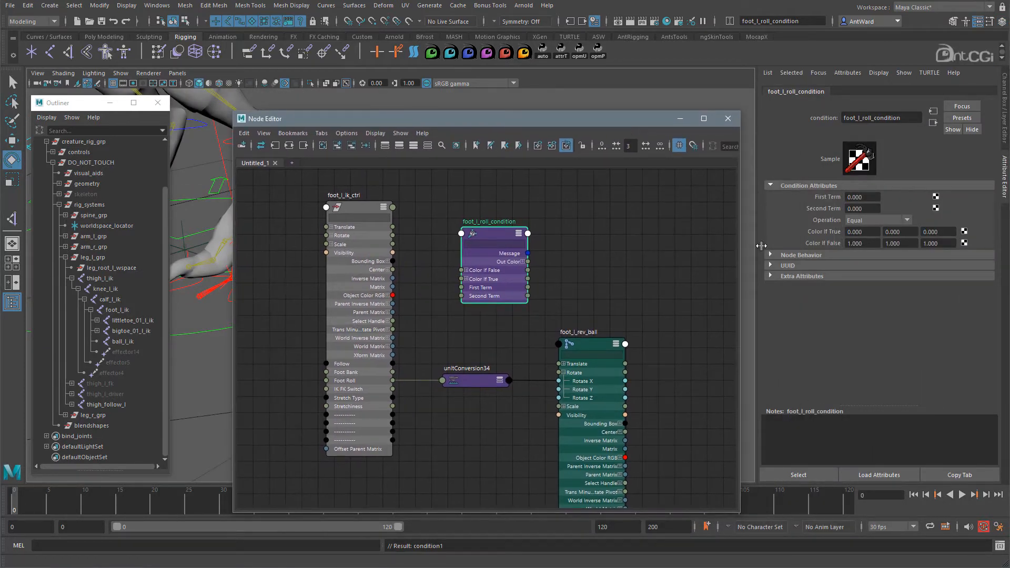
left_click(863, 198)
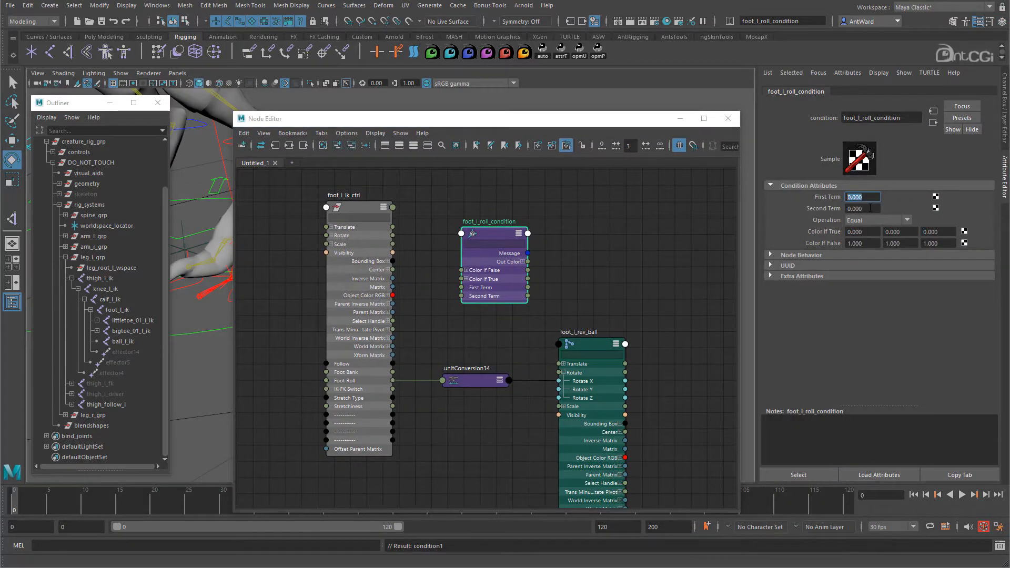
left_click(876, 220)
left_click(874, 250)
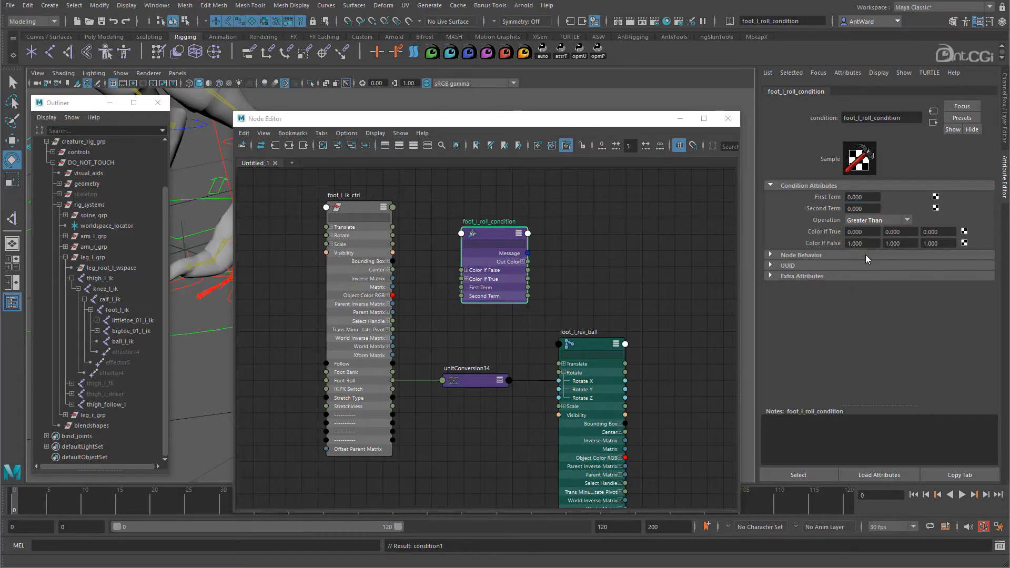
left_click(868, 209)
type("25")
key("Return")
left_click(877, 231)
left_click(870, 245)
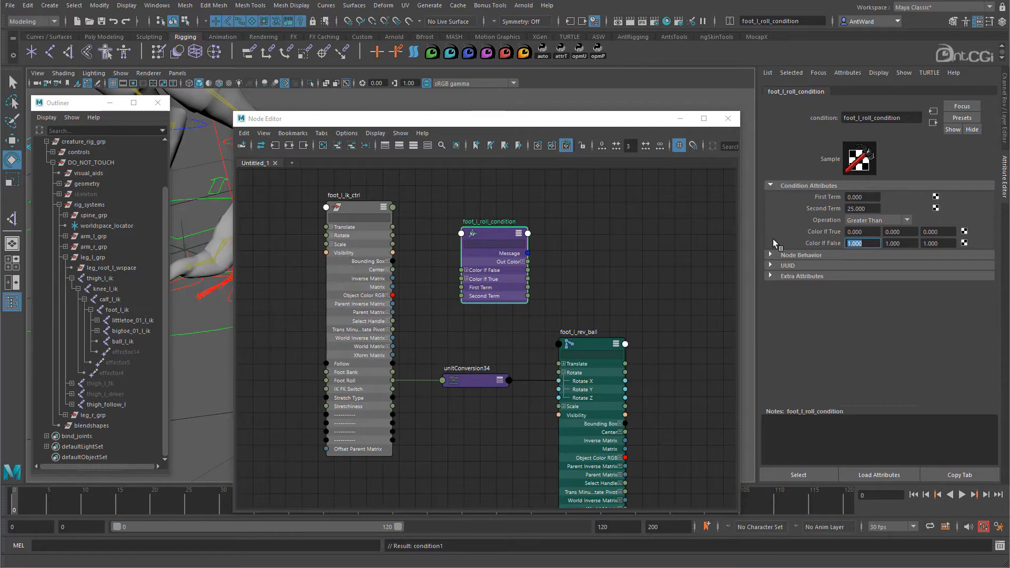
- Connect foot_l_ik_ctrl's Foot Roll to foot_l_roll_condition's First Term and, with the color channels expanded, to Color If False R
left_click_drag(395, 381, 461, 288)
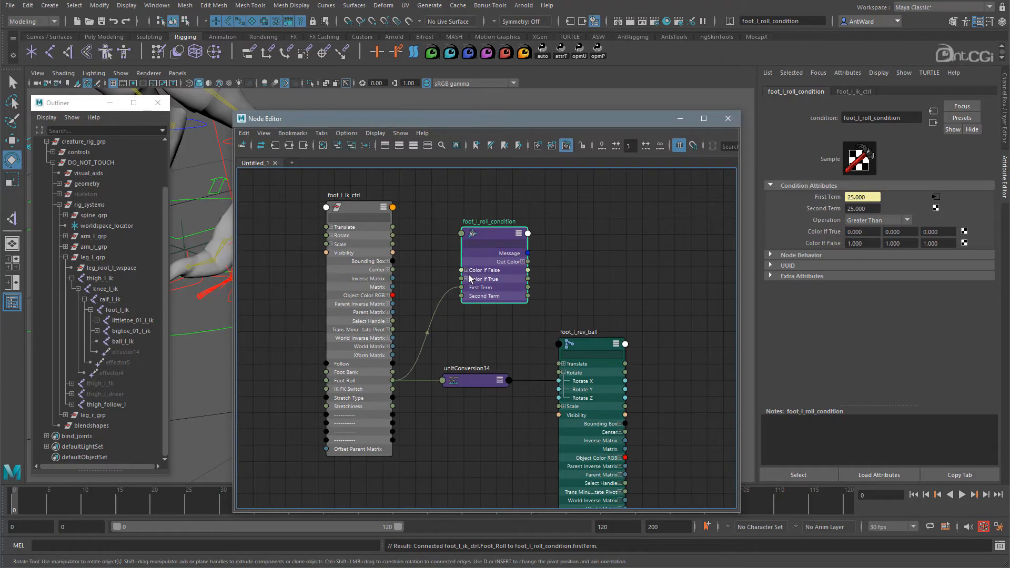
left_click(466, 279)
left_click(467, 270)
left_click_drag(490, 233, 467, 207)
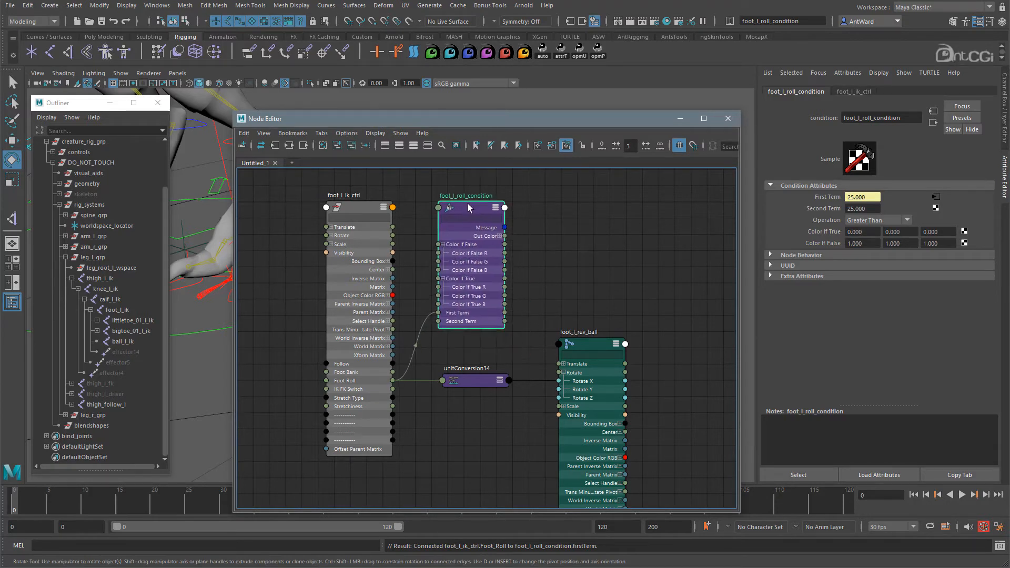
left_click(863, 243)
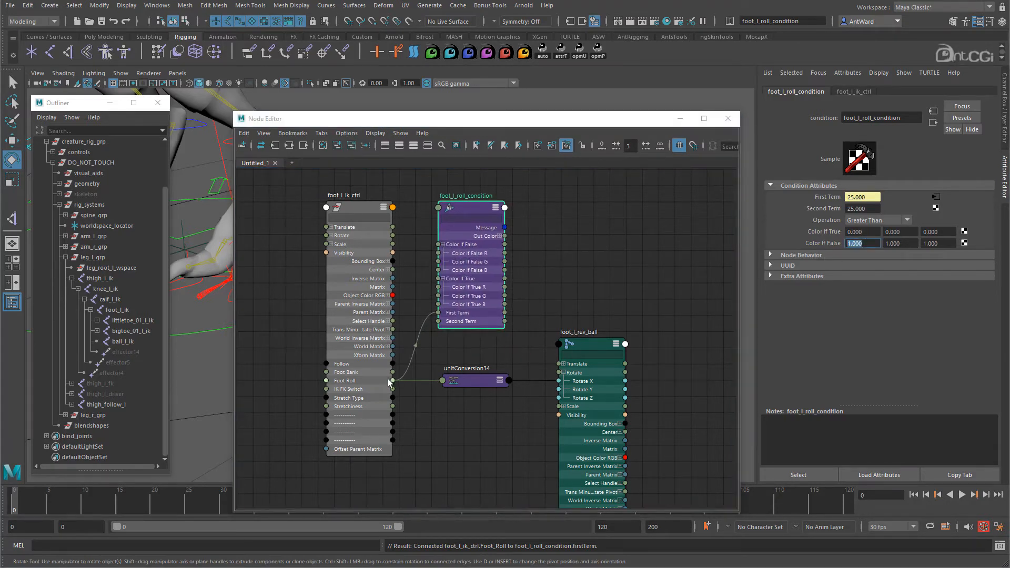
left_click_drag(392, 381, 439, 253)
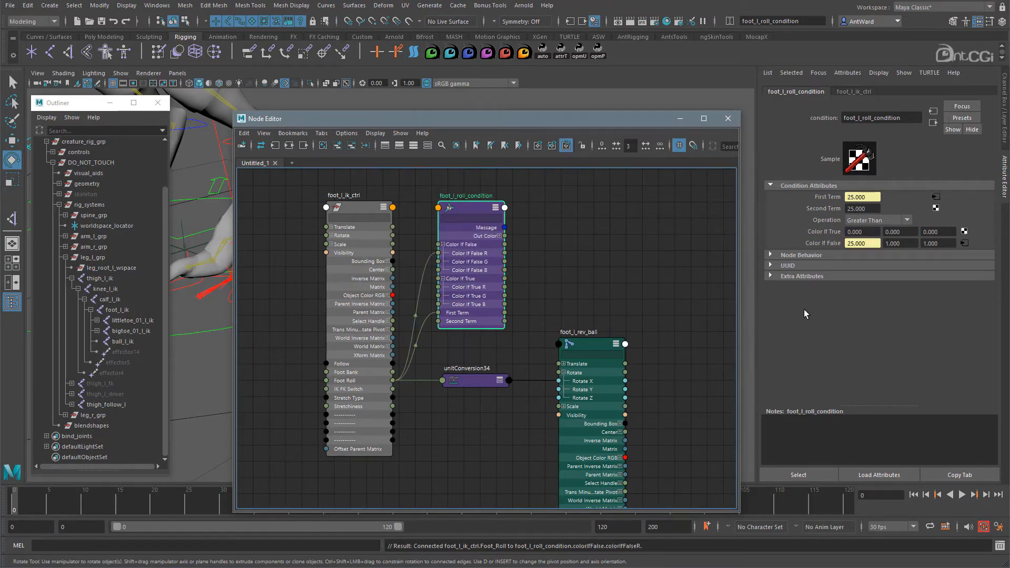
- Set the first Color If True value of foot_l_roll_condition to 25
left_click(862, 232)
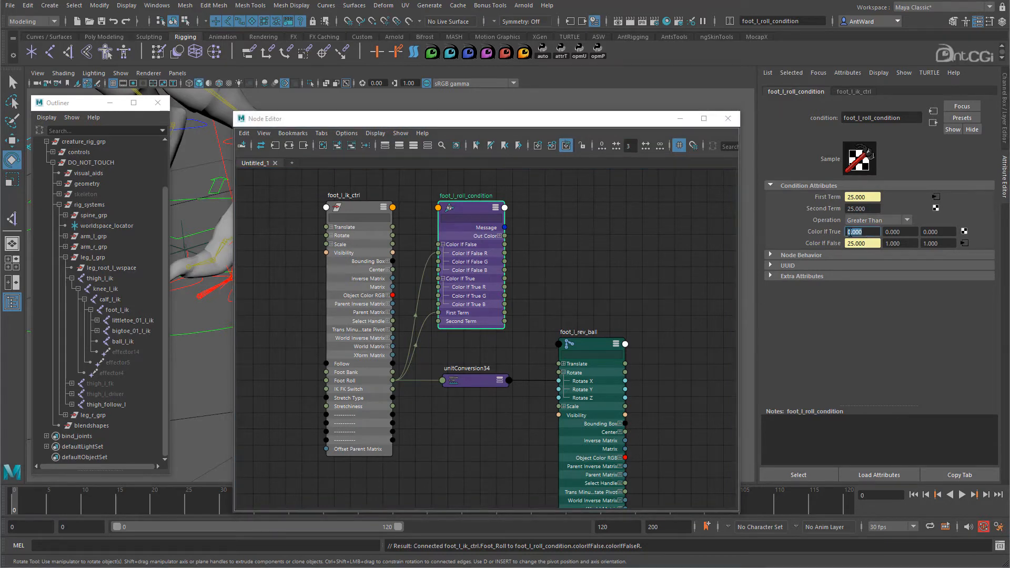
type("25")
key("Return")
- Connect foot_l_roll_condition's Out Color R to foot_l_rev_ball's Rotate X and delete the leftover unit conversion node
left_click(500, 236)
left_click_drag(504, 244, 561, 381)
scroll(561, 380, "down", 4)
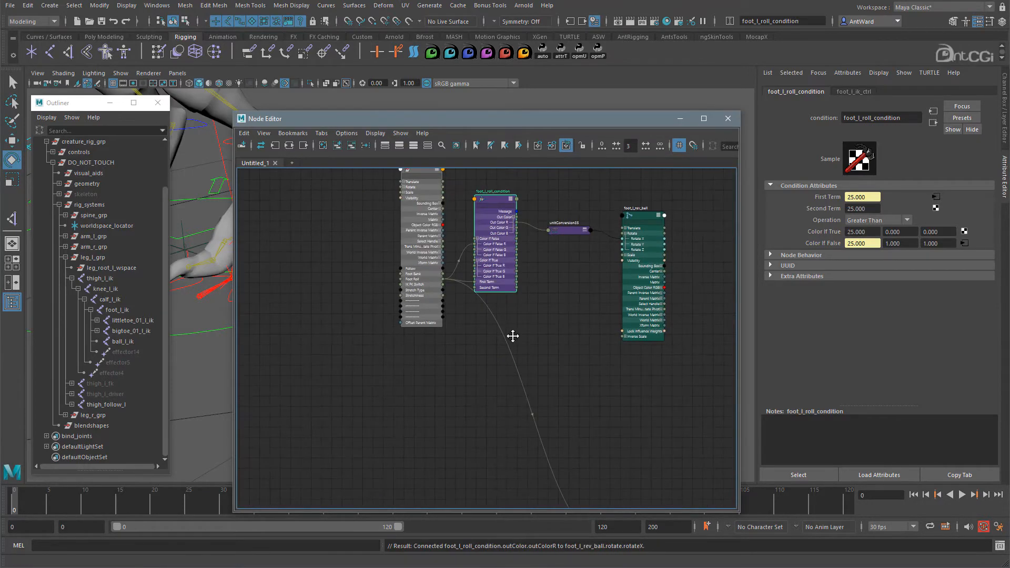
middle_click_drag(512, 336, 415, 210, "alt")
left_click_drag(516, 400, 548, 461)
key("Delete")
middle_click_drag(394, 222, 425, 424, "alt")
right_click_drag(426, 424, 505, 396, "alt")
middle_click_drag(505, 396, 506, 414, "alt")
- Select foot_l_ik_ctrl in the viewport and raise its Foot Roll to 50.5 to test the ball limit
left_click(673, 120)
left_click(278, 271)
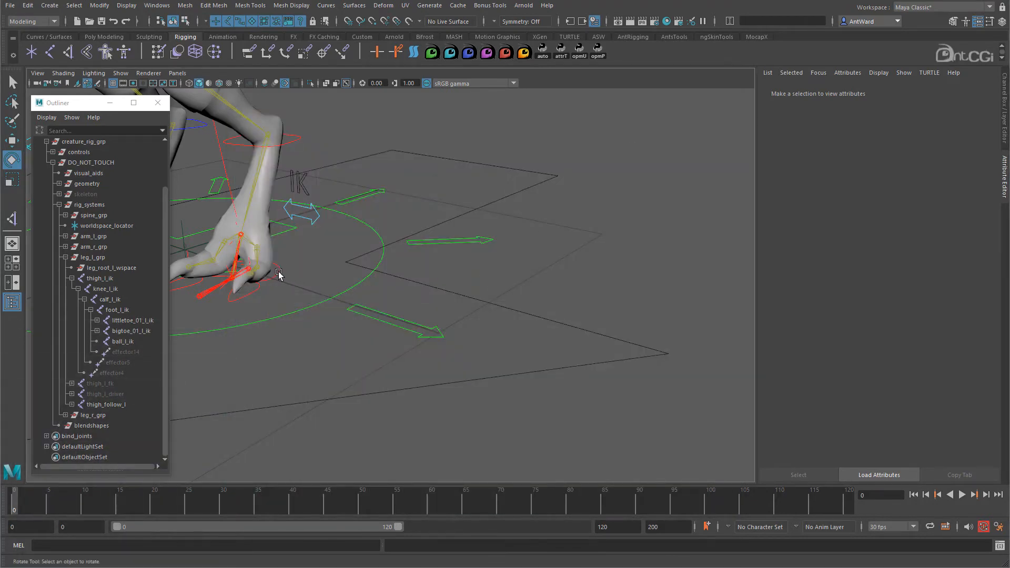
middle_click_drag(293, 293, 343, 290, "alt")
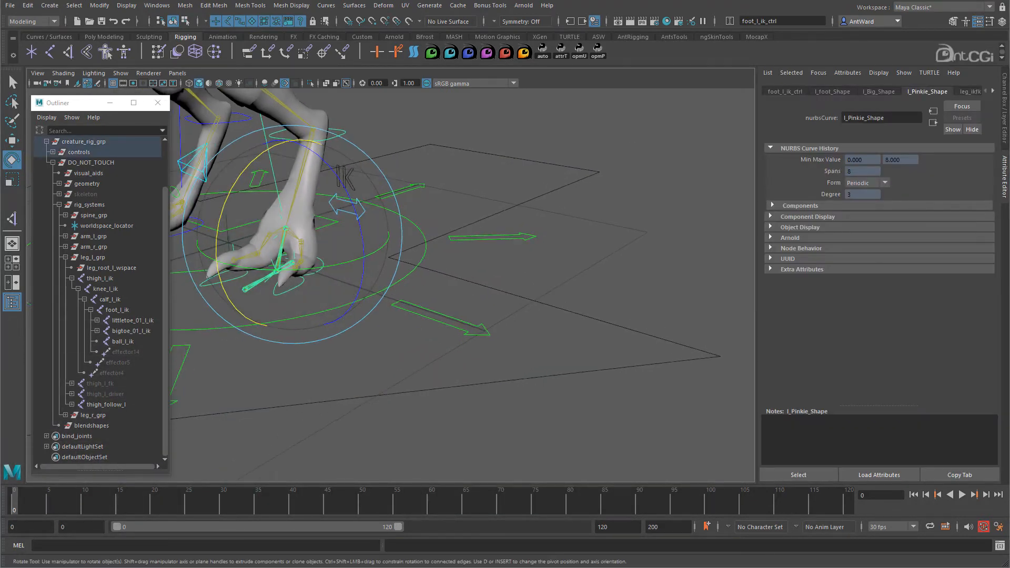
left_click(1006, 110)
left_click(941, 255)
middle_click_drag(623, 295, 756, 286)
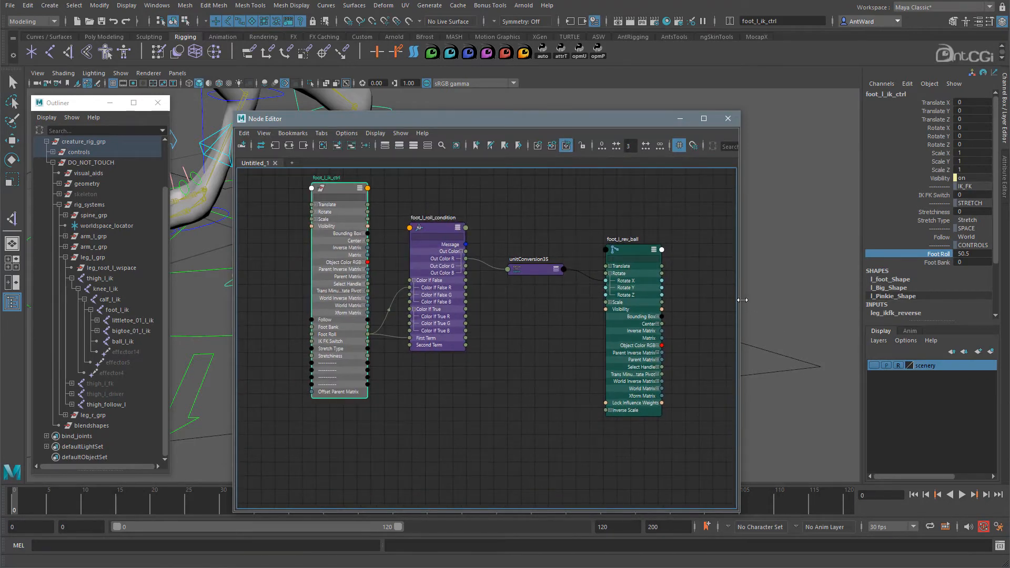
- Create a plusMinusAverage node below foot_l_roll_condition and show all its attributes with Input 1D expanded
left_click_drag(740, 300, 827, 300)
left_click_drag(661, 111, 784, 46)
middle_click_drag(642, 236, 660, 227, "alt")
left_click(665, 320)
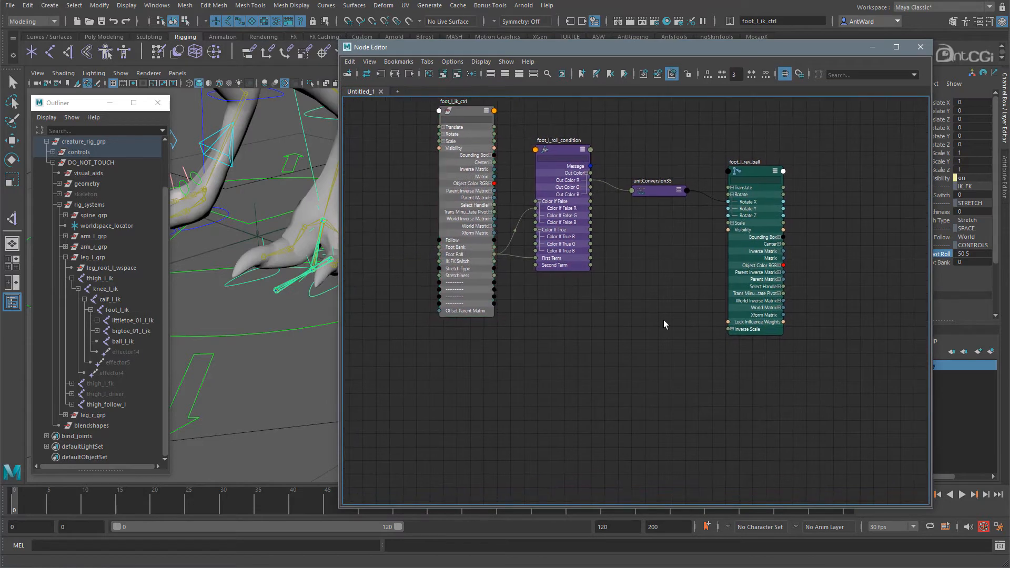
key("Tab")
type("plus")
left_click(698, 343)
left_click_drag(613, 341, 578, 337)
key("3")
left_click(559, 379)
- Rename the new plusMinusAverage node foot_l_roll_reverse_pma
double_click(581, 323)
type("foot_roll_reverse_pma")
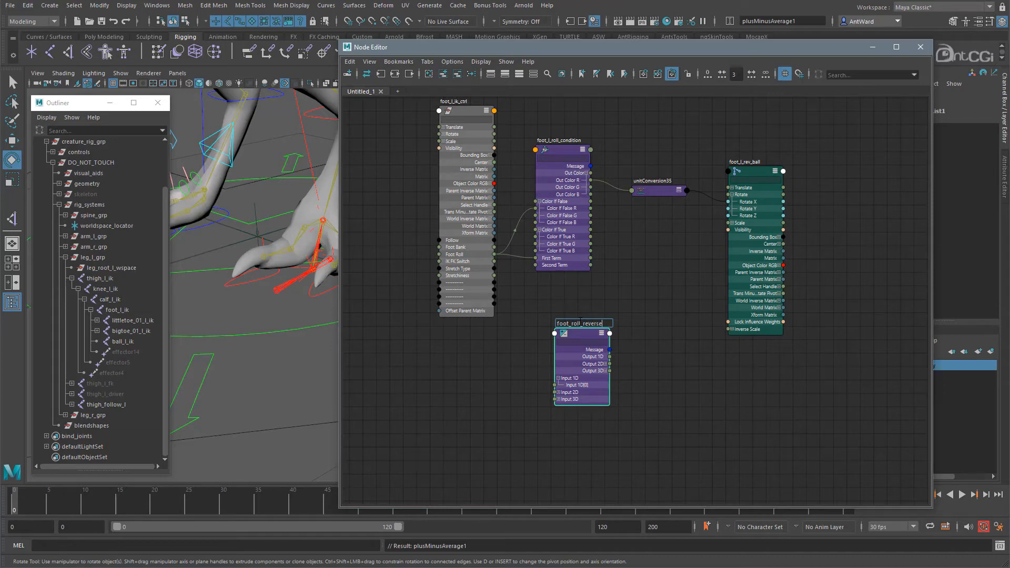
key("Left")
key("Left")
key("Left")
key("Left")
key("Left")
key("Left")
key("Left")
key("Left")
key("Left")
key("Left")
key("Left")
key("Left")
key("Left")
key("Left")
key("Left")
key("Left")
type("l_")
key("Return")
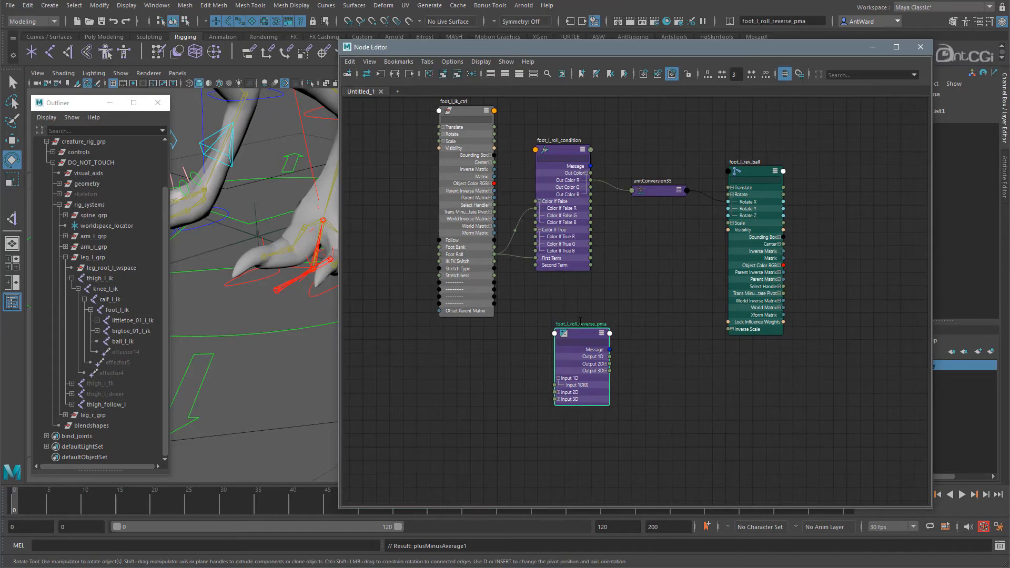
- Connect foot_l_ik_ctrl's Foot Roll to Input 1D[0] and Input 1D[1] of foot_l_roll_reverse_pma, and remove the Input 1D[0] connection
left_click_drag(760, 49, 606, 93)
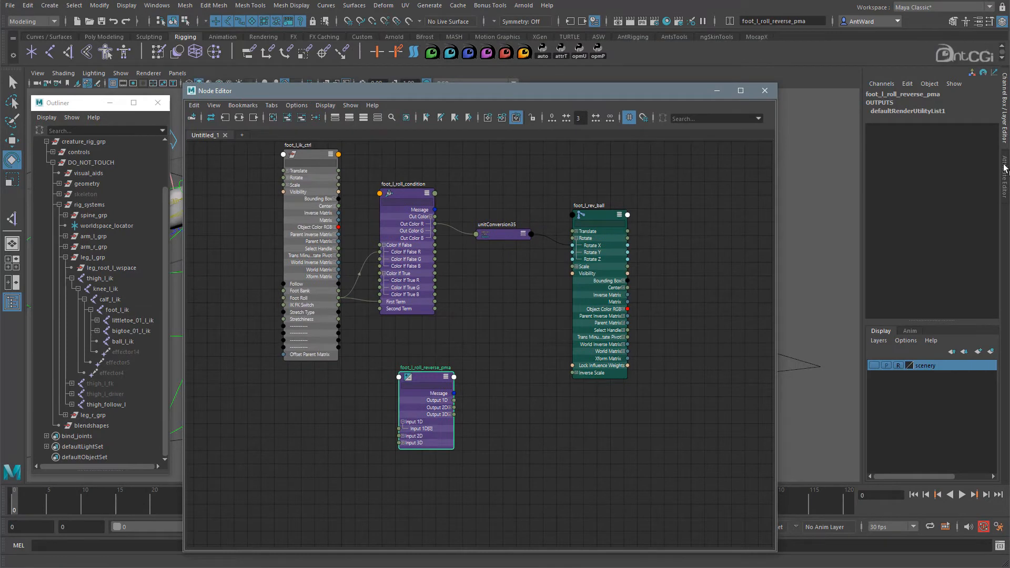
left_click(1004, 173)
left_click_drag(339, 298, 398, 430)
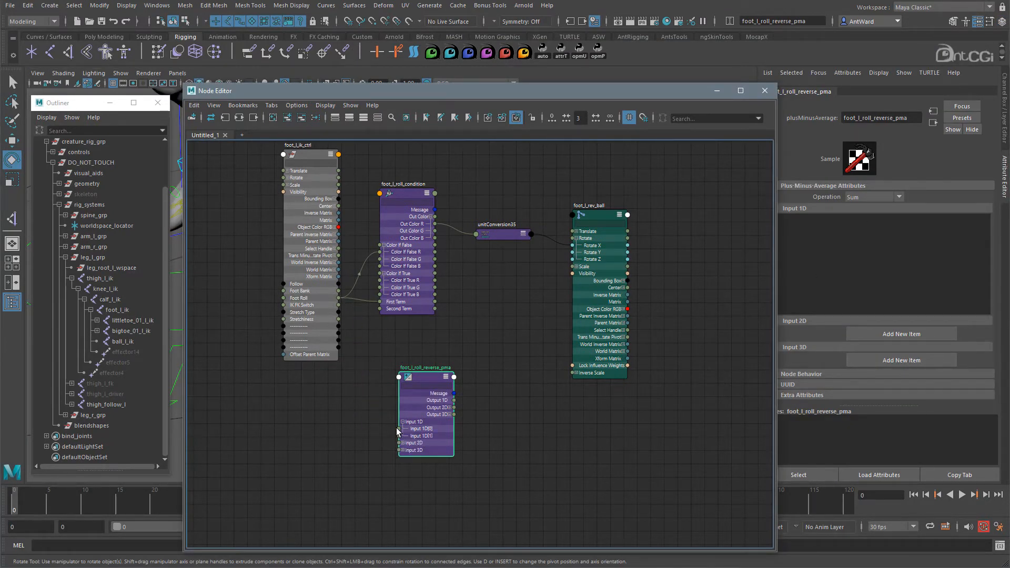
left_click_drag(357, 394, 400, 436)
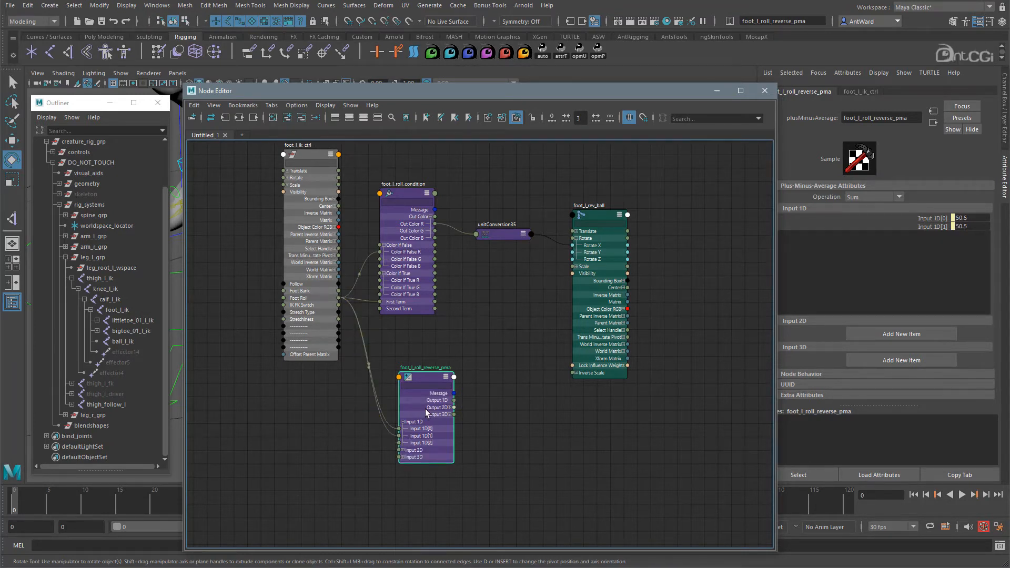
left_click(392, 428)
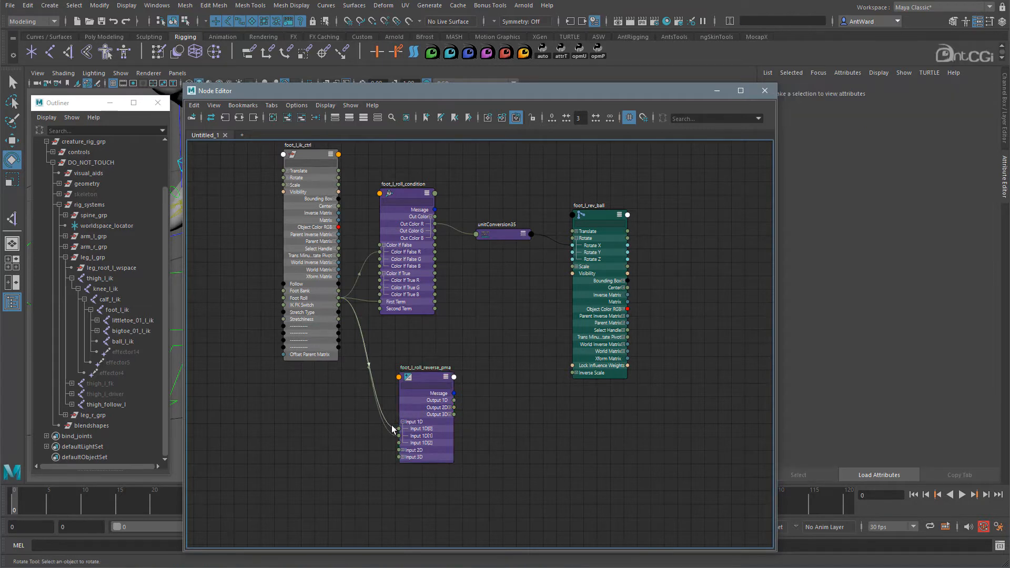
left_click(434, 379)
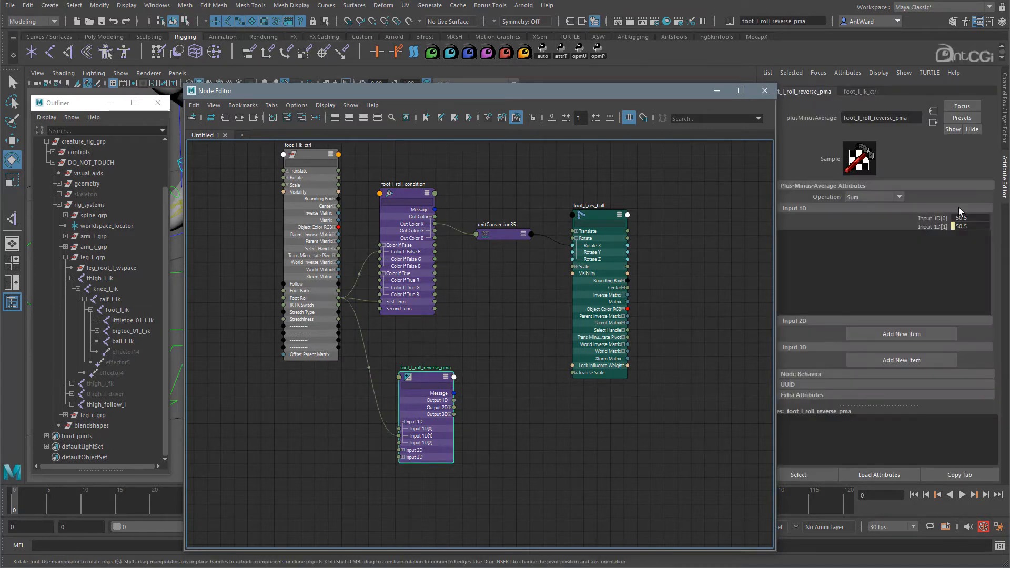
- Set foot_l_roll_reverse_pma's Input 1D[0] to 25 and its Operation to Subtract
left_click(974, 218)
type("25")
key("Return")
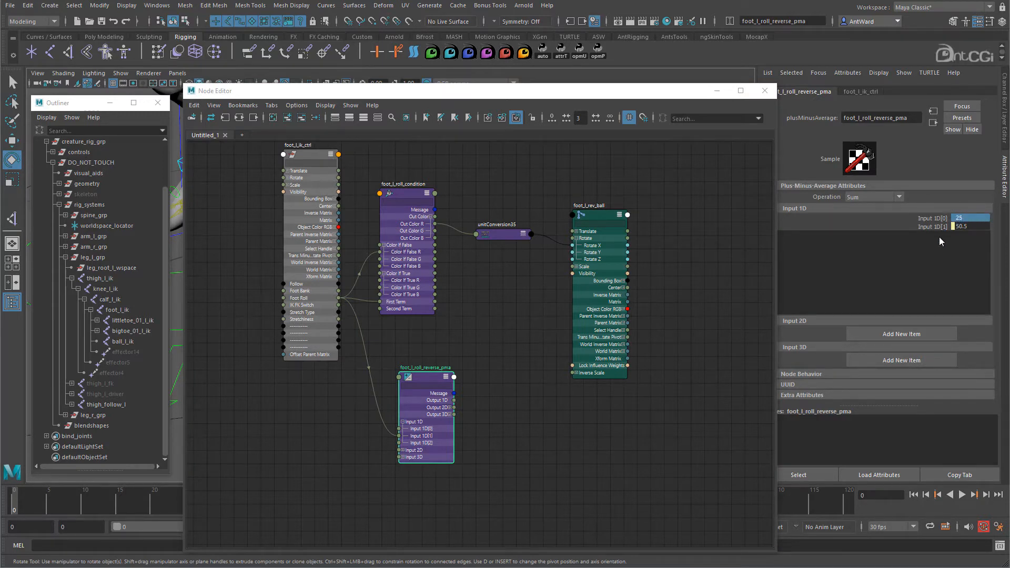
left_click(873, 196)
left_click(868, 228)
- Duplicate foot_l_roll_reverse_pma, place the copy beside the original and expand its Input 1D
left_click_drag(568, 91, 770, 83)
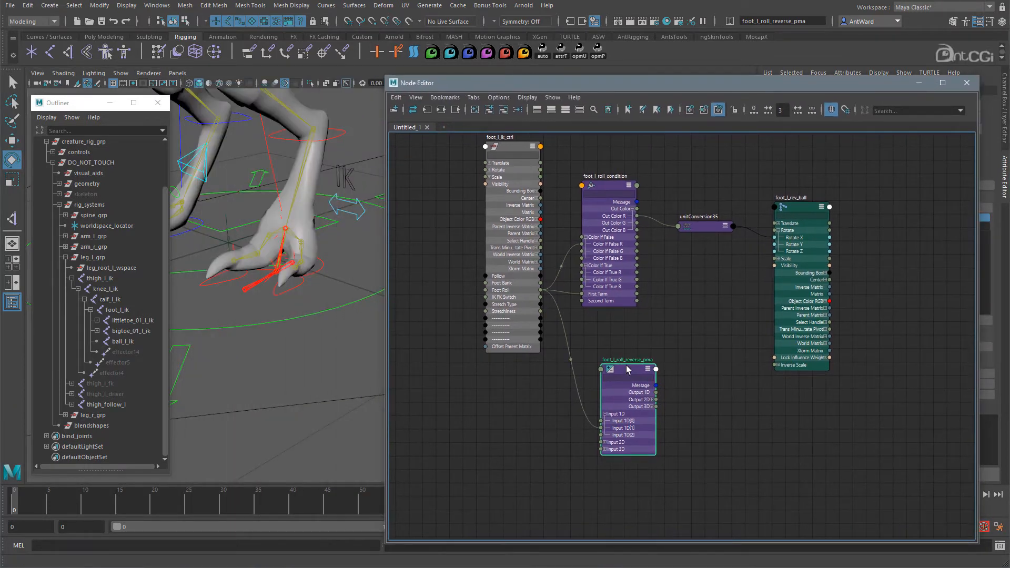
left_click_drag(628, 363, 614, 369)
key("ctrl+d")
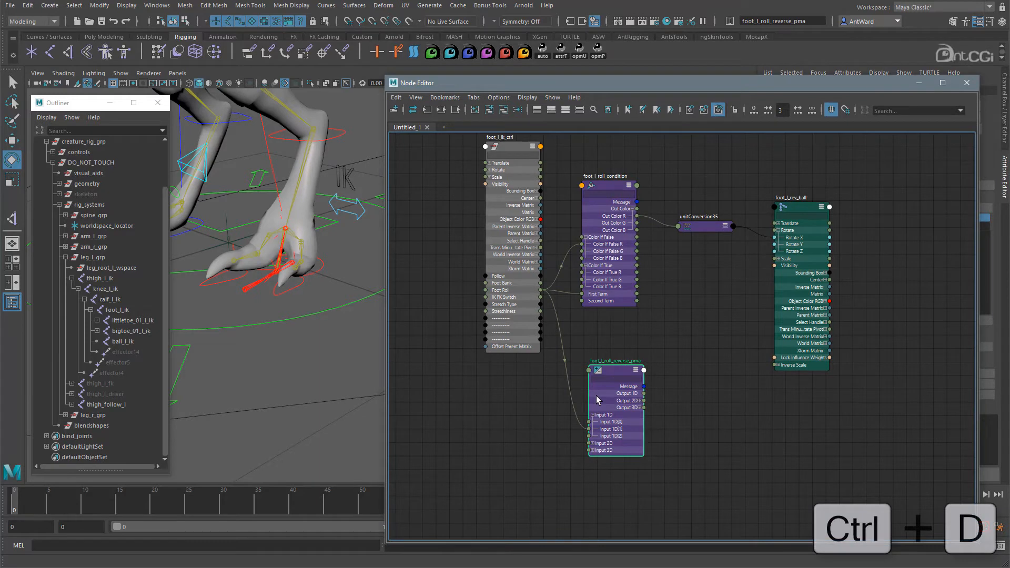
left_click_drag(906, 337, 698, 374)
left_click(673, 414)
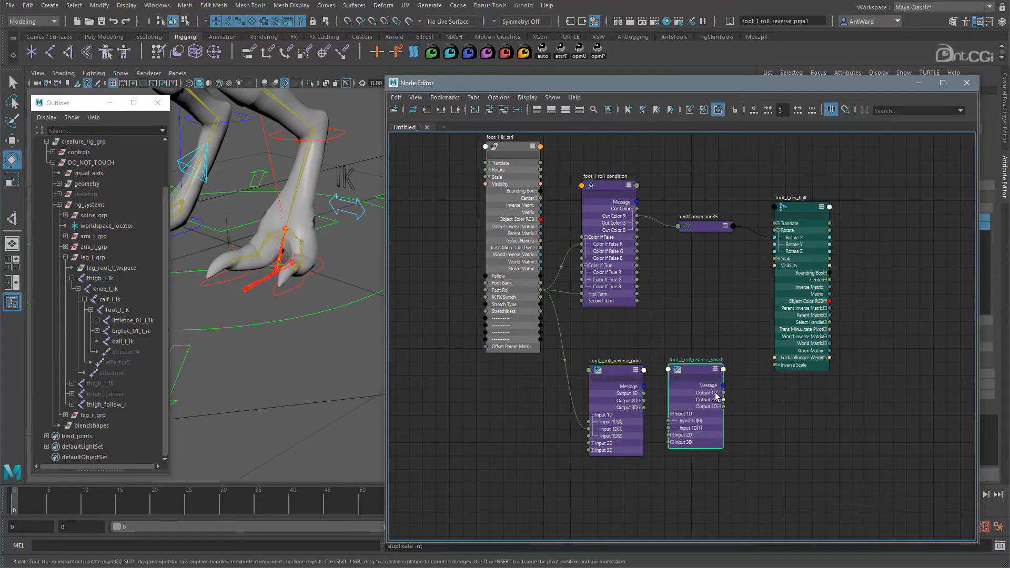
- Rename the duplicated plusMinusAverage node foot_l_roll_subtract_pma
double_click(699, 360)
type("subtra")
type("ct")
key("End")
key("BackSpace")
key("Return")
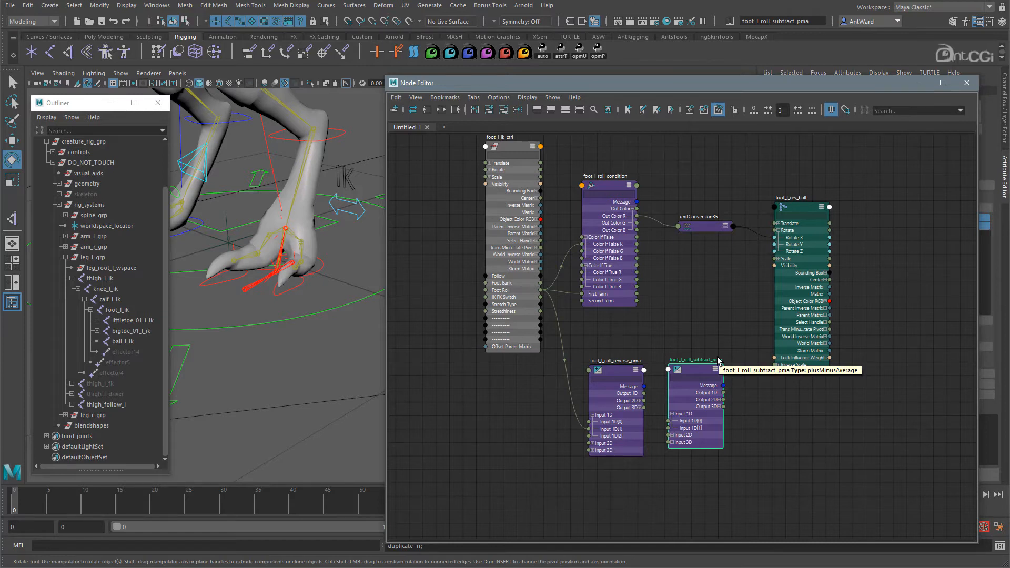
- Connect foot_l_roll_reverse_pma's Output 1D to foot_l_roll_subtract_pma's Input 1D[1] and set the latter node's Operation to Sum
left_click_drag(644, 394, 670, 430)
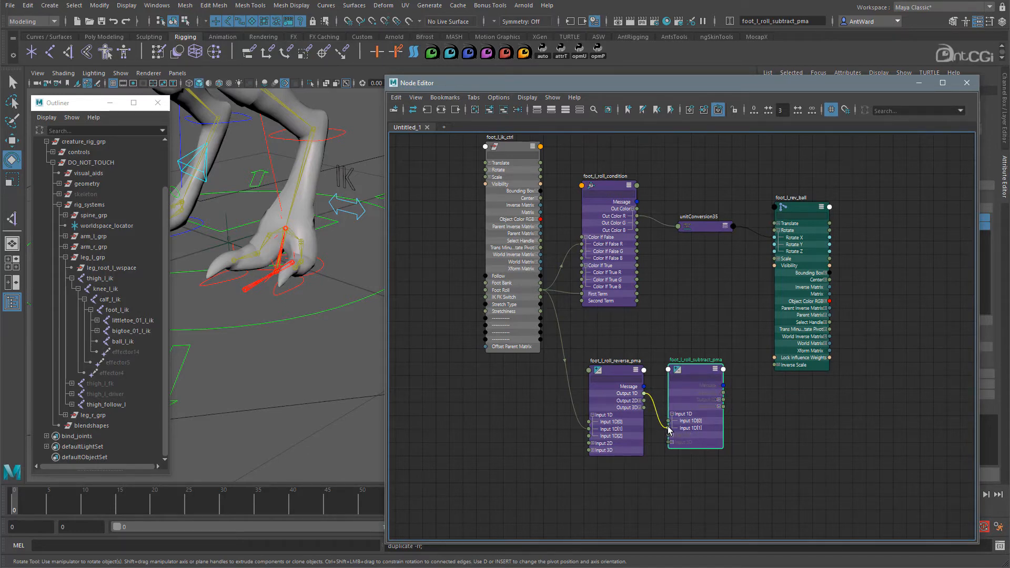
left_click_drag(669, 429, 668, 429)
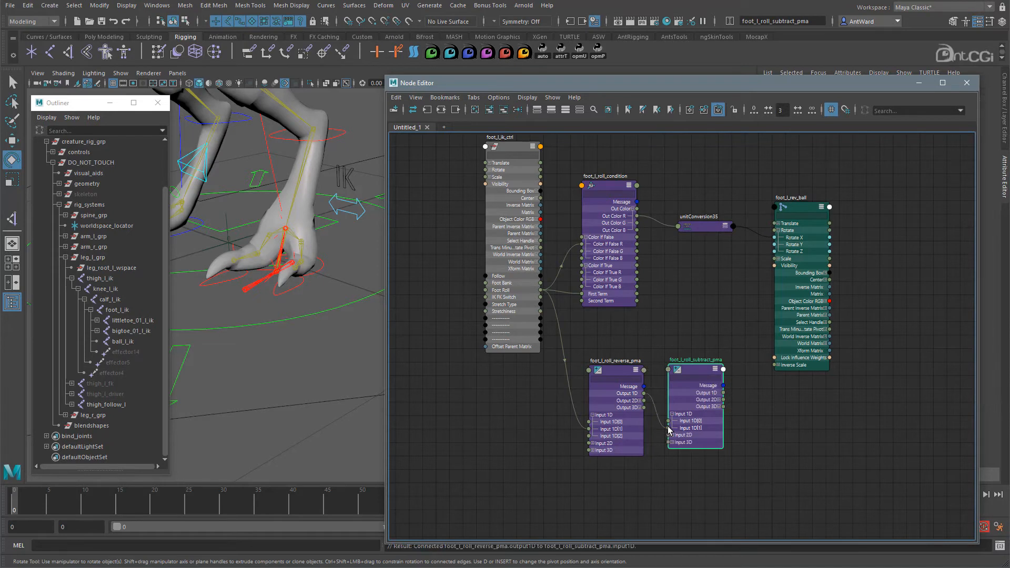
left_click_drag(766, 85, 515, 86)
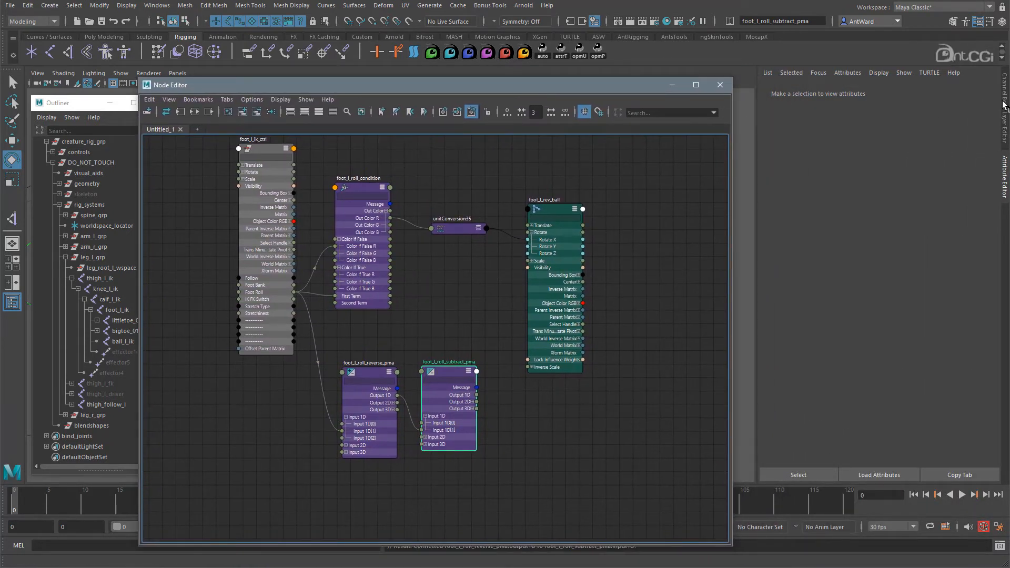
left_click(1005, 105)
left_click(1005, 179)
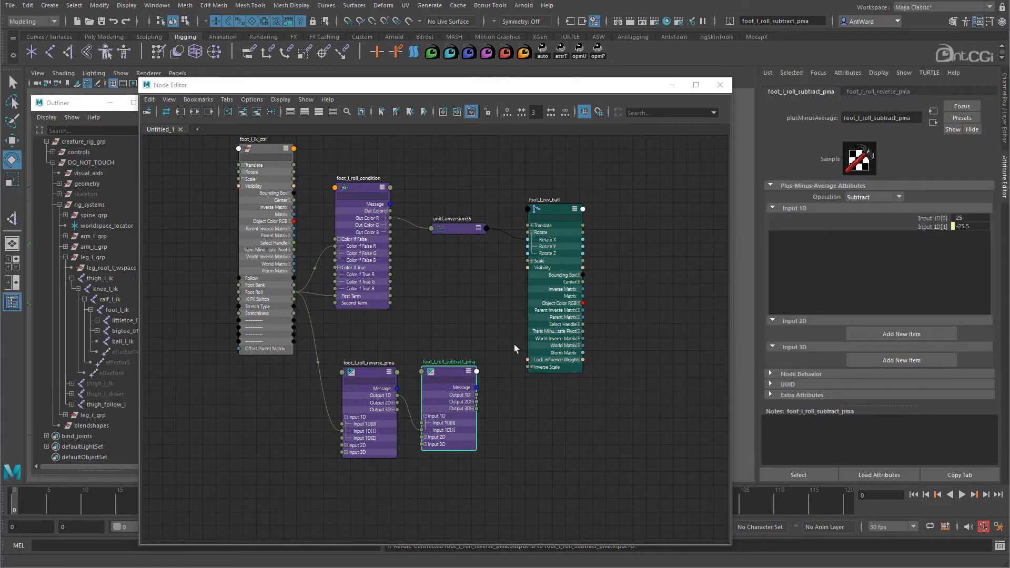
left_click(874, 197)
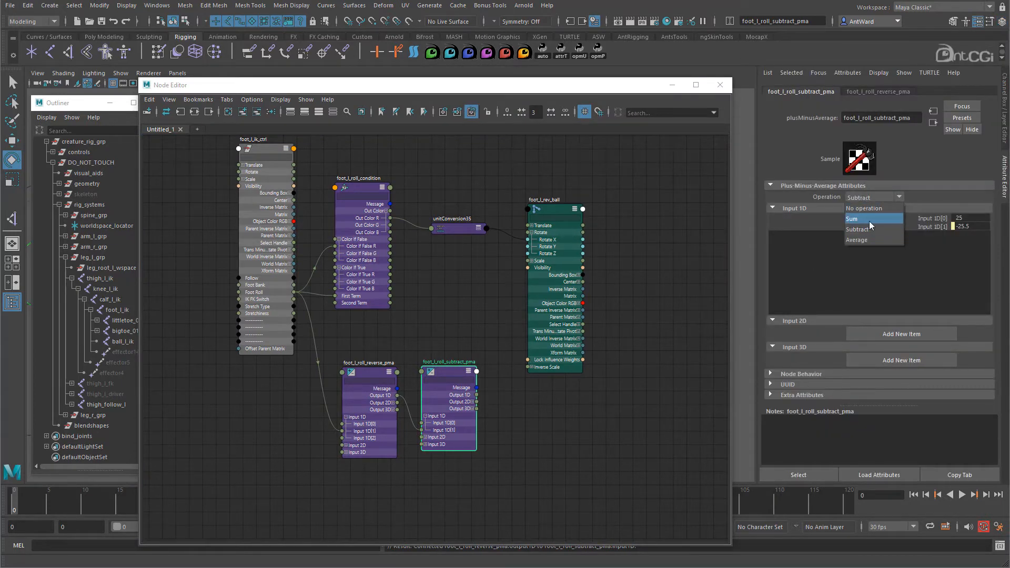
left_click(869, 221)
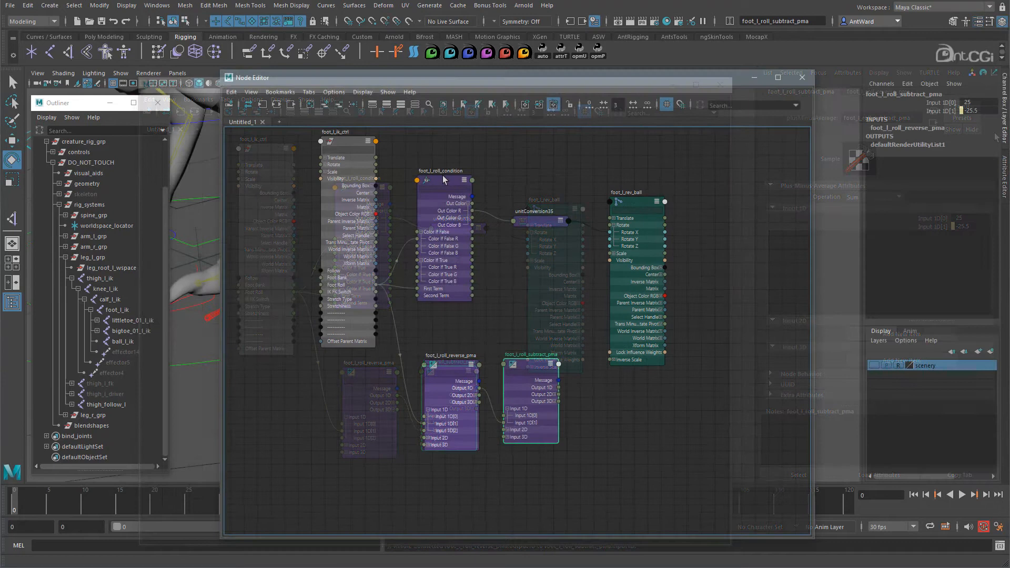
- Connect foot_l_roll_subtract_pma's Output 1D to Color If True R of foot_l_roll_condition
left_click(1005, 178)
left_click(857, 232)
left_click_drag(817, 258, 746, 253)
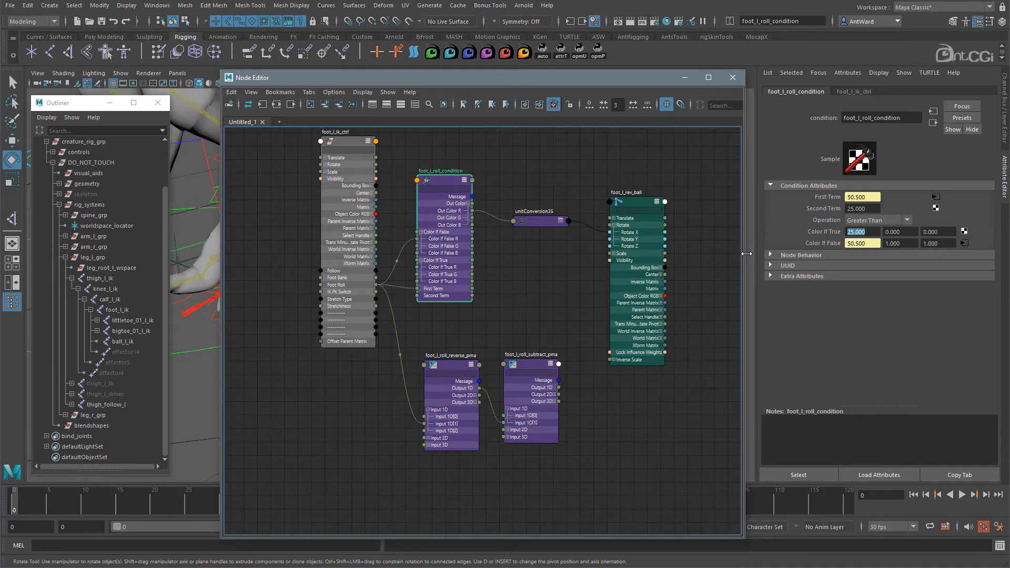
left_click_drag(559, 388, 416, 270)
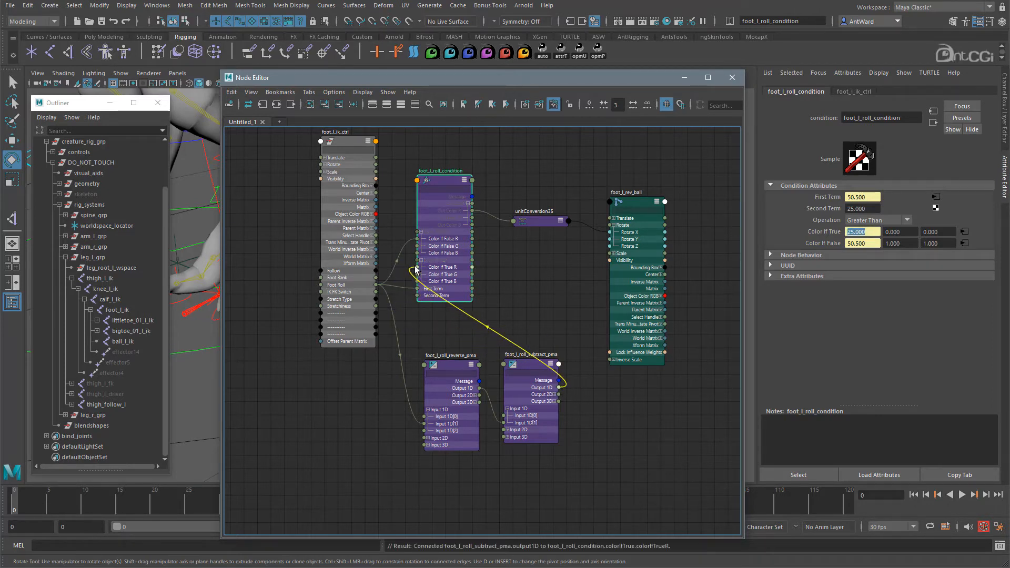
- Select foot_l_ik_ctrl in the viewport and set its Foot Roll to 0
left_click(684, 77)
left_click(267, 293)
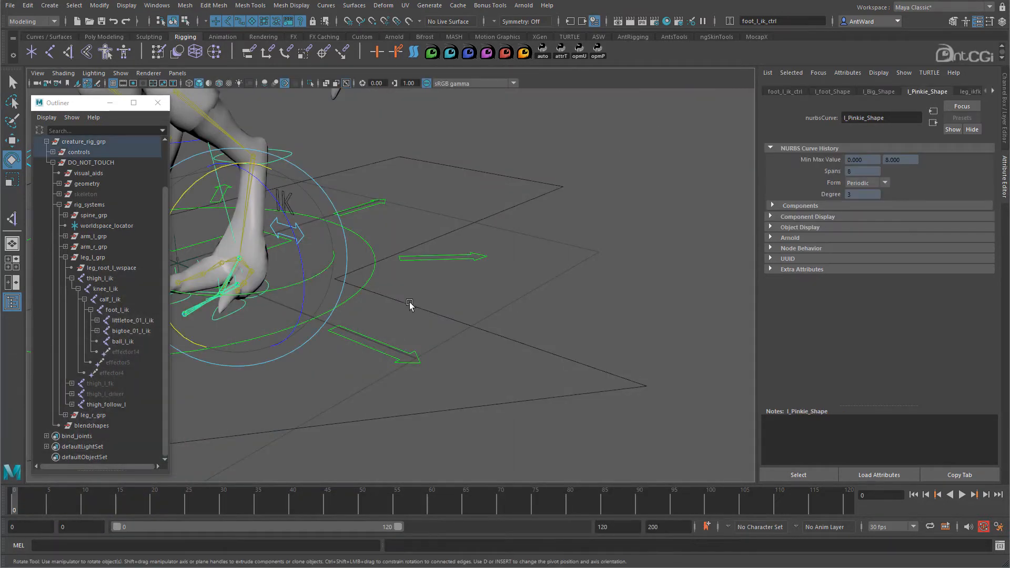
key("ctrl+a")
middle_click_drag(519, 254, 616, 274, "alt")
middle_click_drag(968, 254, 975, 253)
type("0")
key("Return")
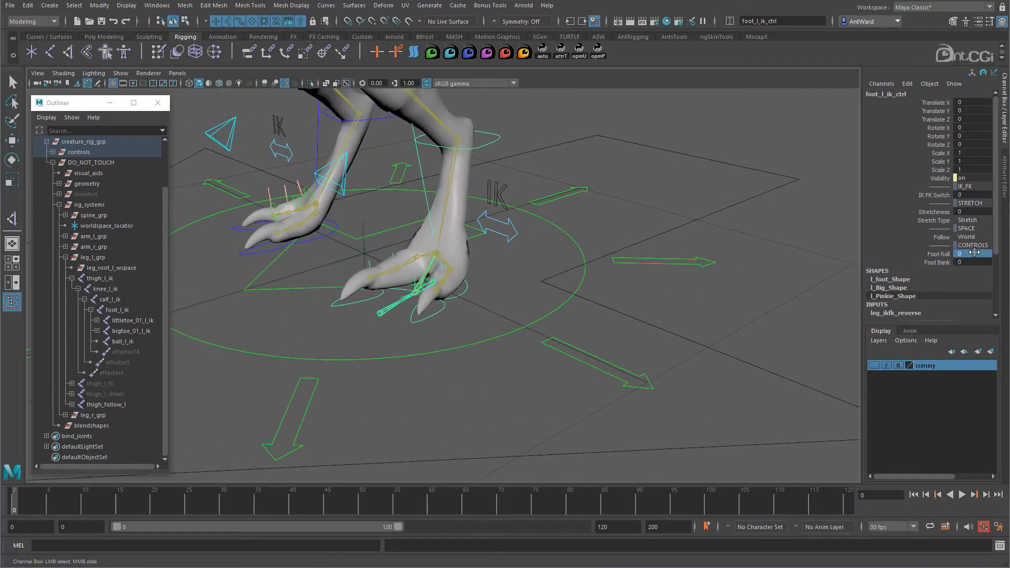
- Test the ball roll by raising Foot Roll to about 50.9 and lowering it back to 41.9
left_click(943, 254)
middle_click_drag(475, 318, 605, 322)
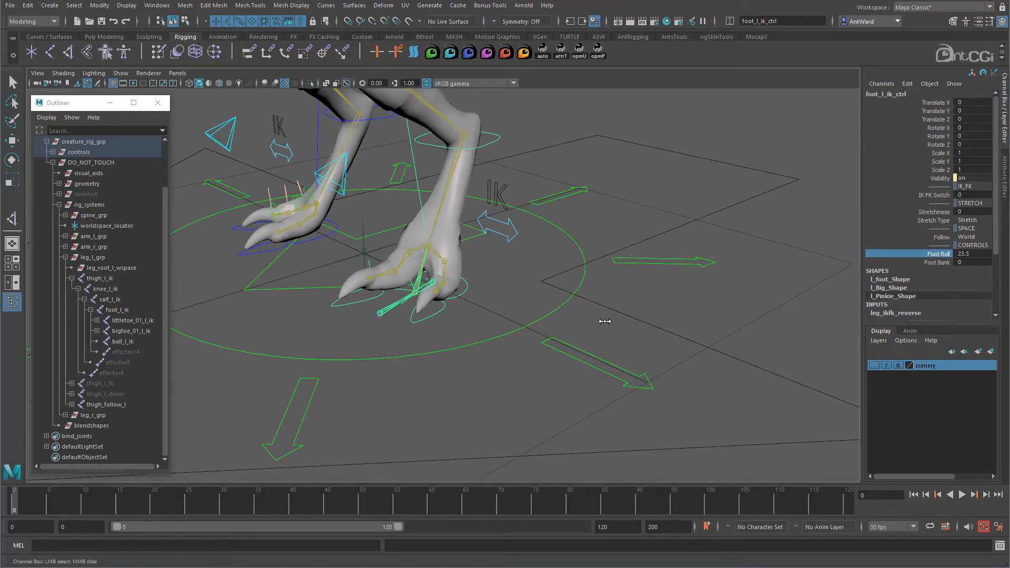
middle_click_drag(605, 321, 741, 329)
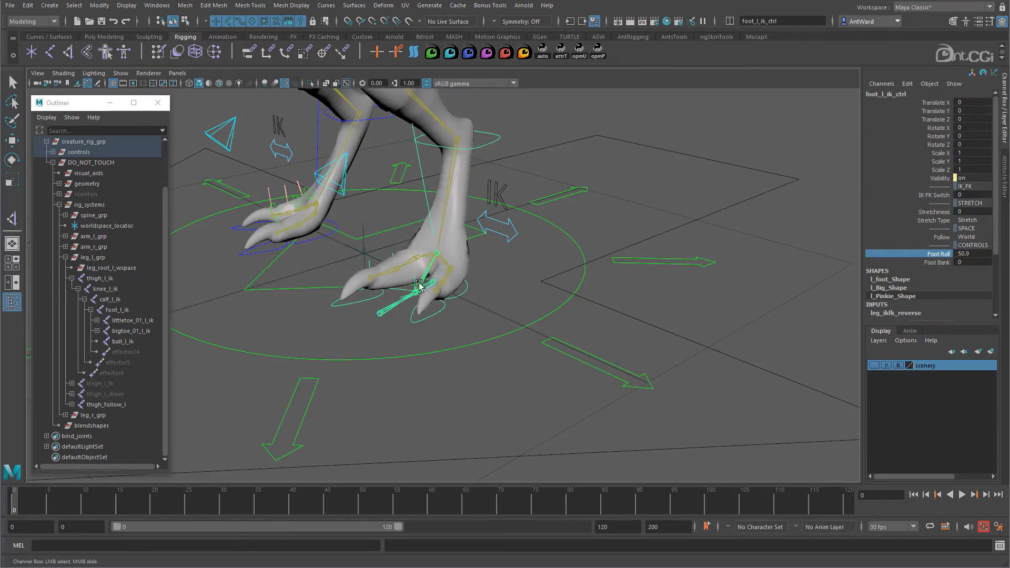
middle_click_drag(598, 312, 542, 311)
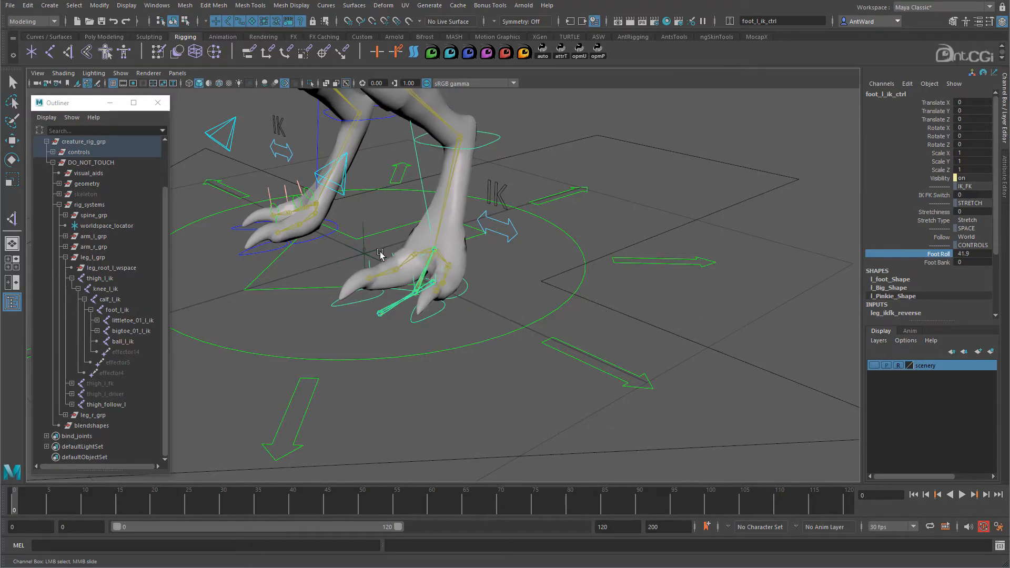
right_click_drag(525, 305, 555, 305, "alt")
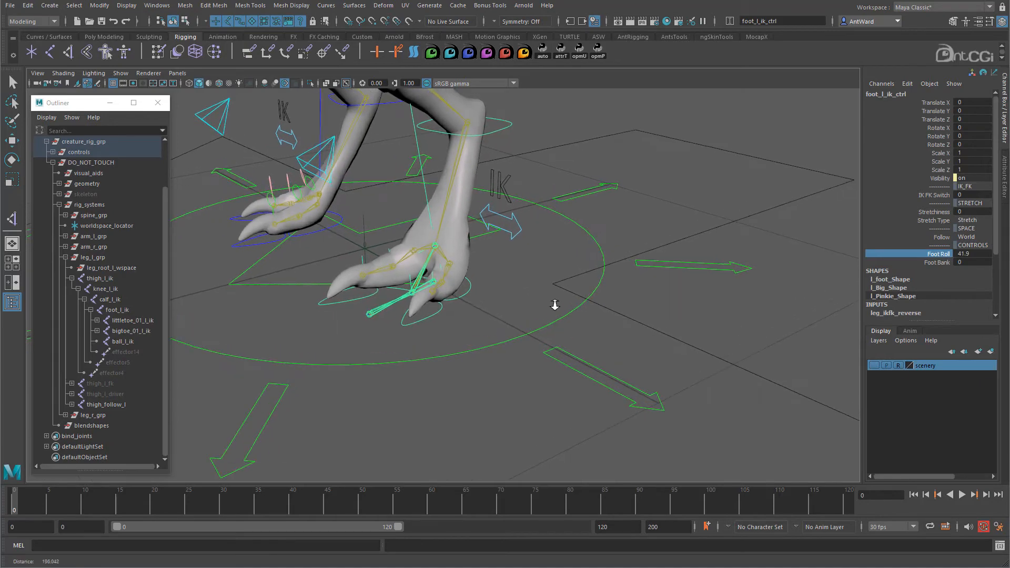
- Try rotating the foot_l_rev_toe joint to roll the foot over its toe, and undo the rotation
key("alt+Tab")
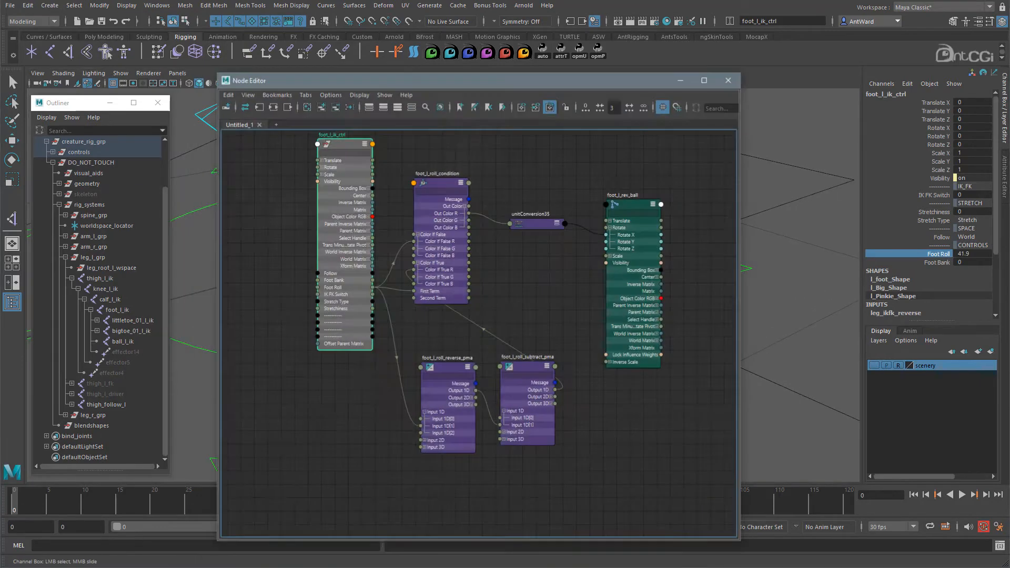
left_click_drag(553, 82, 762, 88)
left_click_drag(368, 316, 283, 315, "alt")
left_click(287, 314)
key("e")
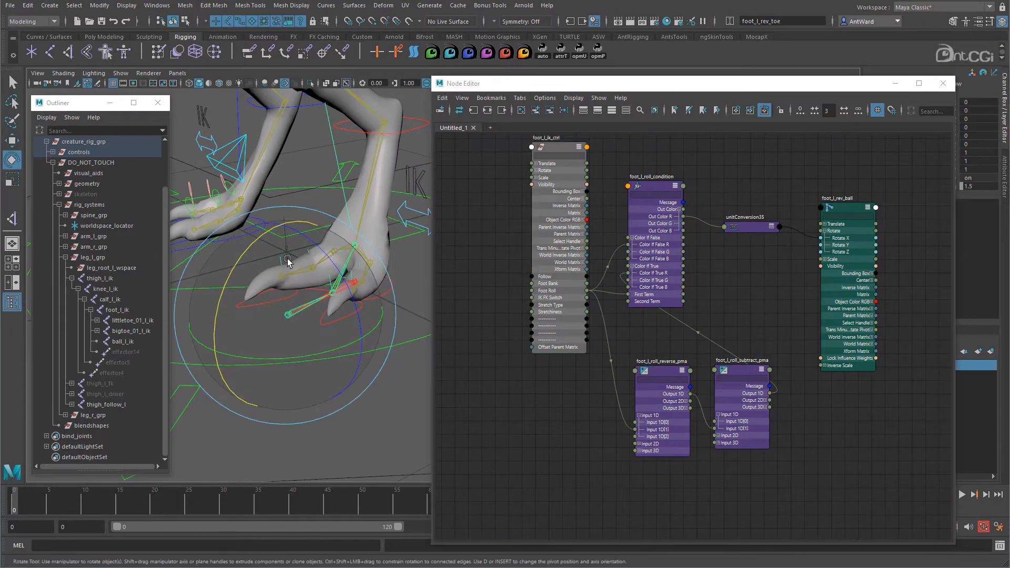
left_click_drag(265, 240, 200, 277)
- Move the foot_l_rev_ball node up and away from the unit conversion to free space in the graph
middle_click_drag(743, 285, 689, 300, "alt")
left_click_drag(791, 224, 858, 161)
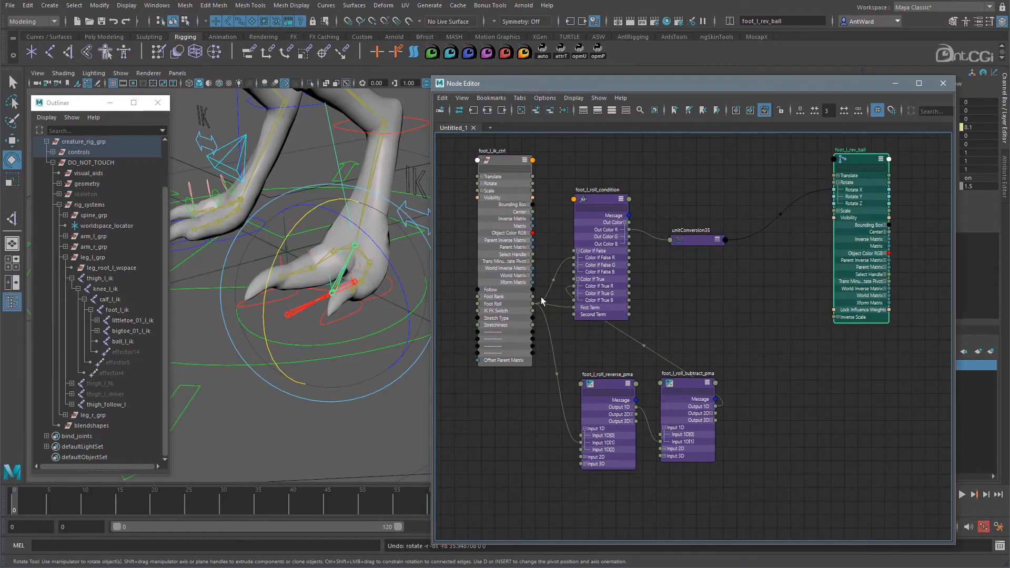
- Select the foot_l_rev_toe joint, add it to the node graph below foot_l_rev_ball and show its attributes
left_click(330, 447)
left_click(283, 315)
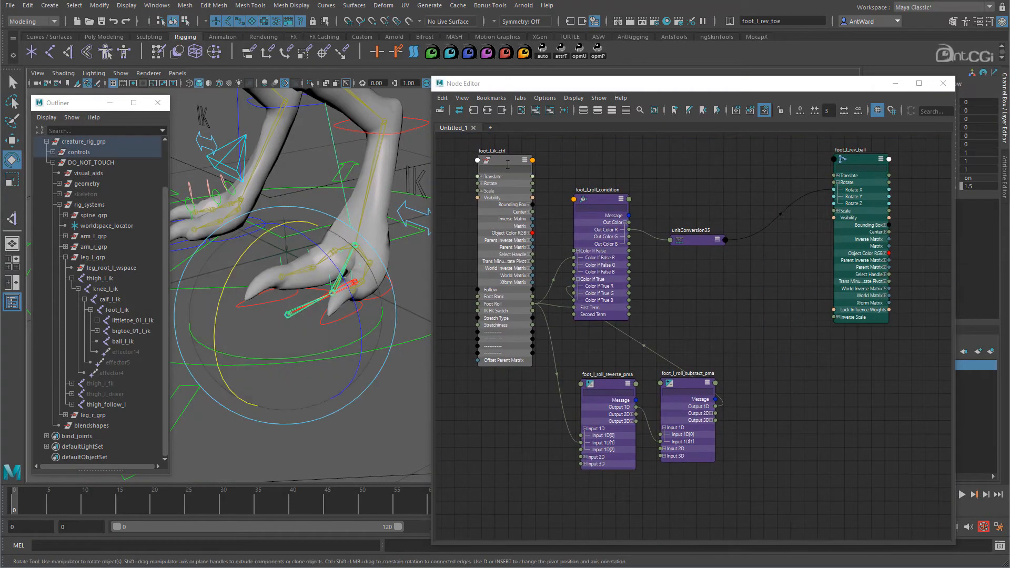
left_click(536, 111)
left_click_drag(805, 455, 888, 485)
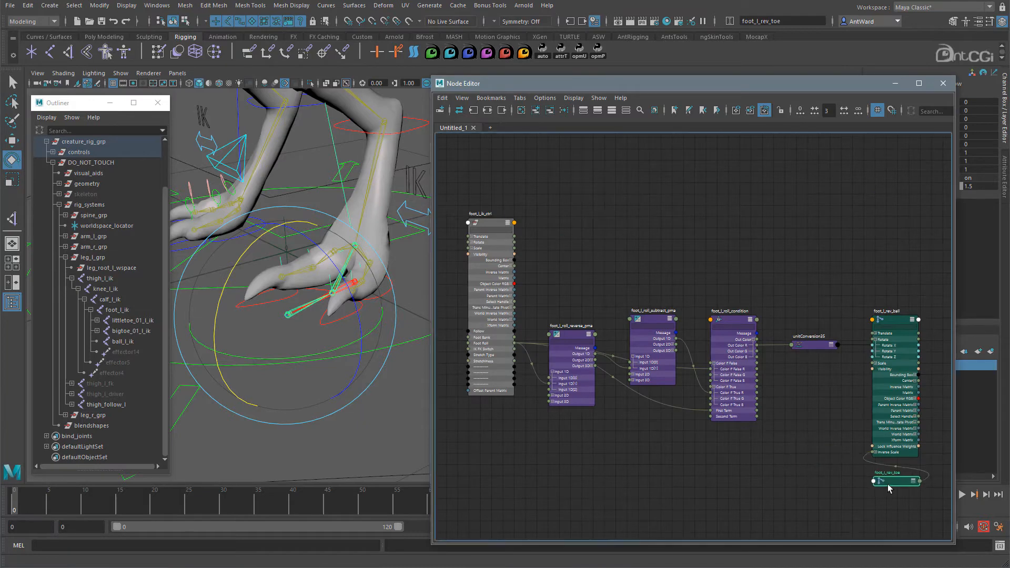
key("3")
middle_click_drag(770, 415, 778, 337, "alt")
right_click_drag(778, 337, 813, 358, "alt")
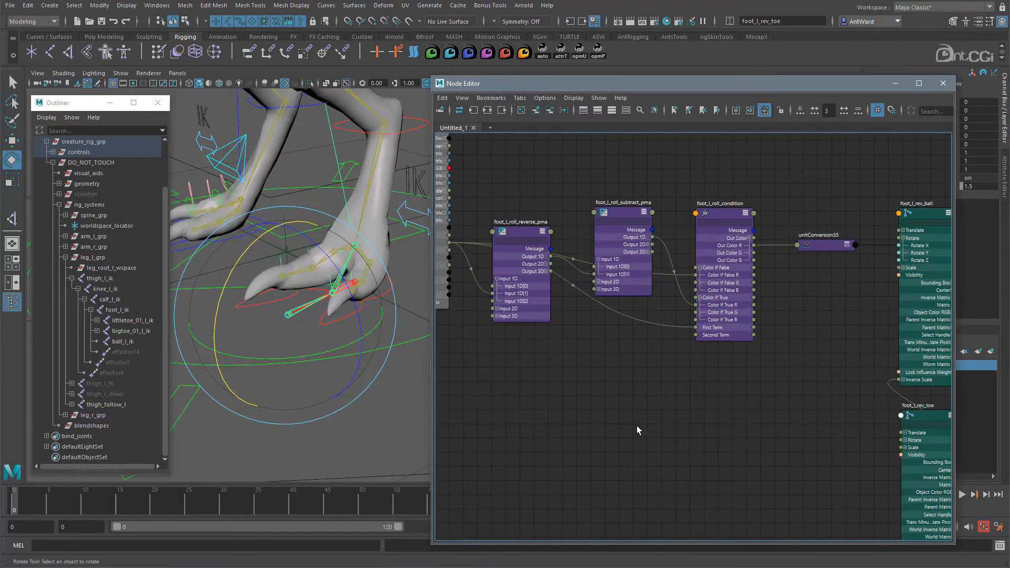
- Create a multiplyDivide node below foot_l_roll_subtract_pma, show its attributes and rename it foot_l_roll_tip_multi
left_click(637, 425)
key("Tab")
type("multip")
left_click(658, 445)
key("3")
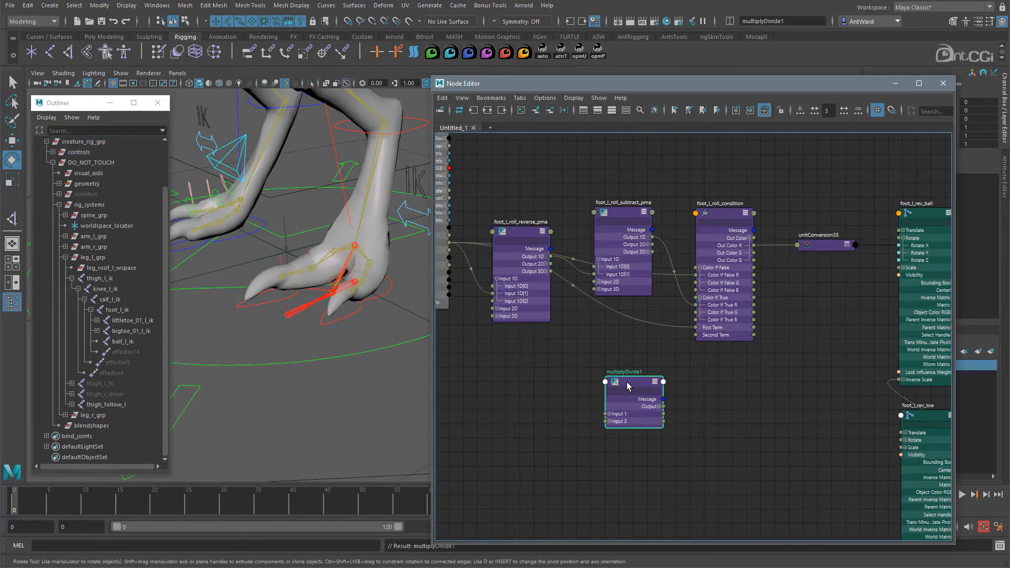
double_click(627, 371)
type("foot")
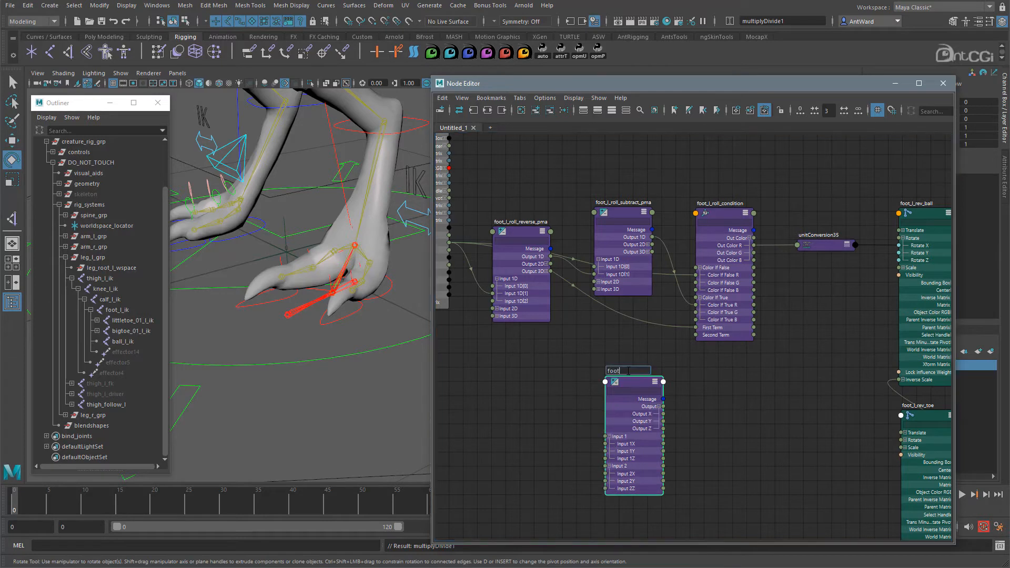
type("_l_roll_tip_multi")
key("Return")
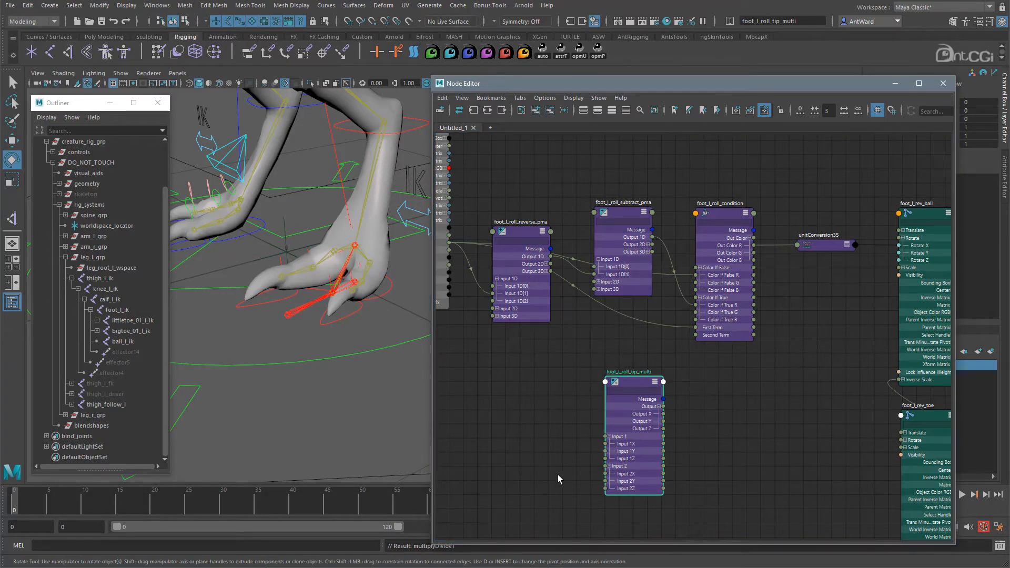
- Connect foot_l_roll_reverse_pma Output 1D to foot_l_roll_tip_multi Input 1X, and its Output X to foot_l_roll_condition Color If True G
left_click_drag(552, 257, 559, 433)
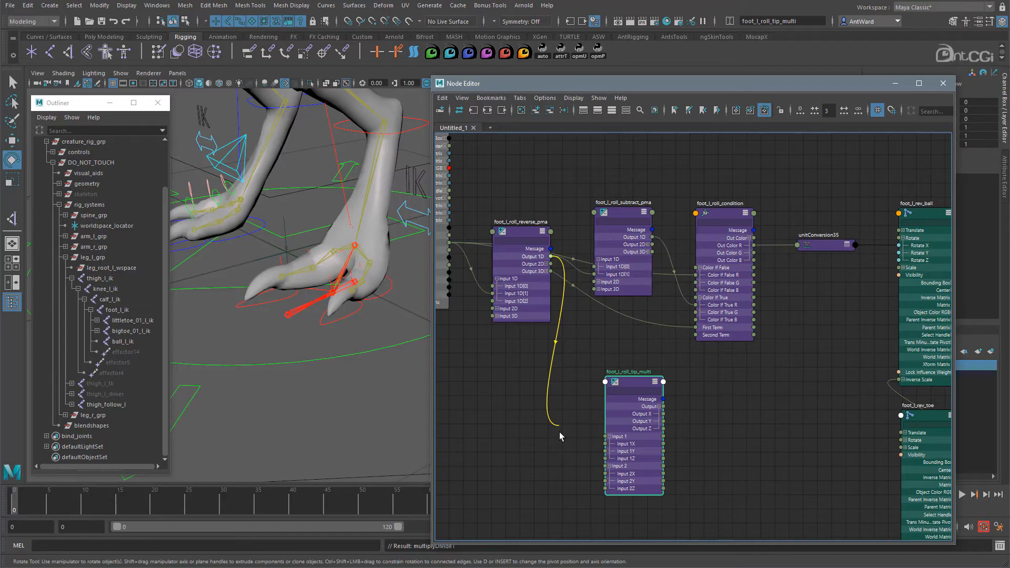
left_click_drag(560, 431, 606, 446)
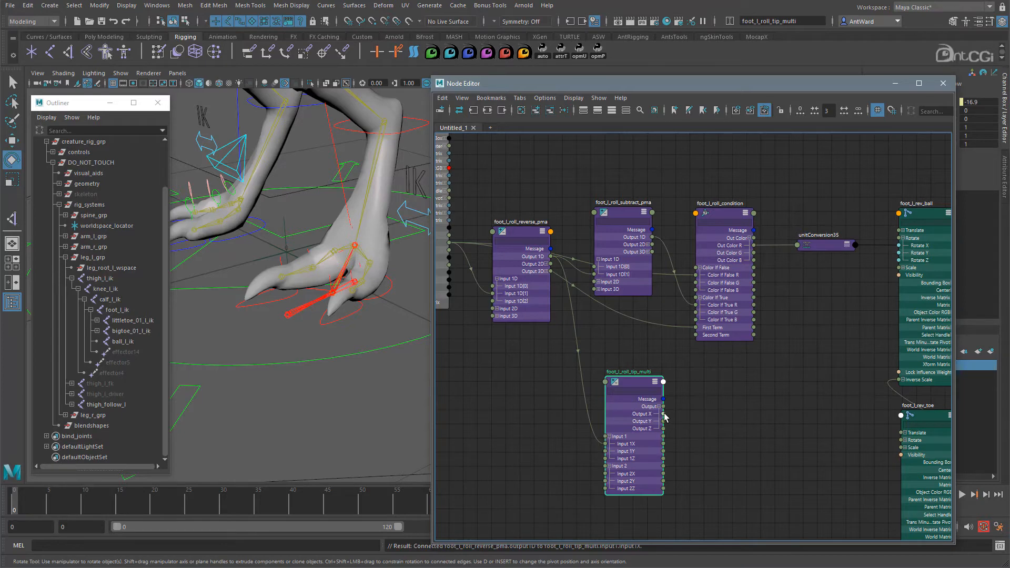
left_click_drag(664, 415, 696, 313)
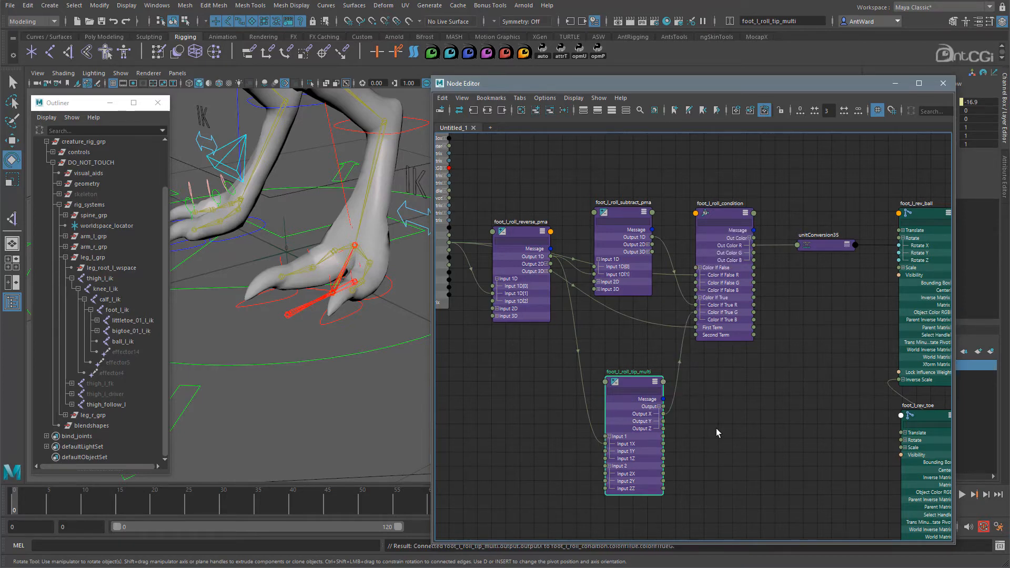
- Inspect the attributes of foot_l_roll_condition and connect its Out Color G to foot_l_rev_toe Rotate X
left_click_drag(788, 84, 514, 111)
left_click(1002, 171)
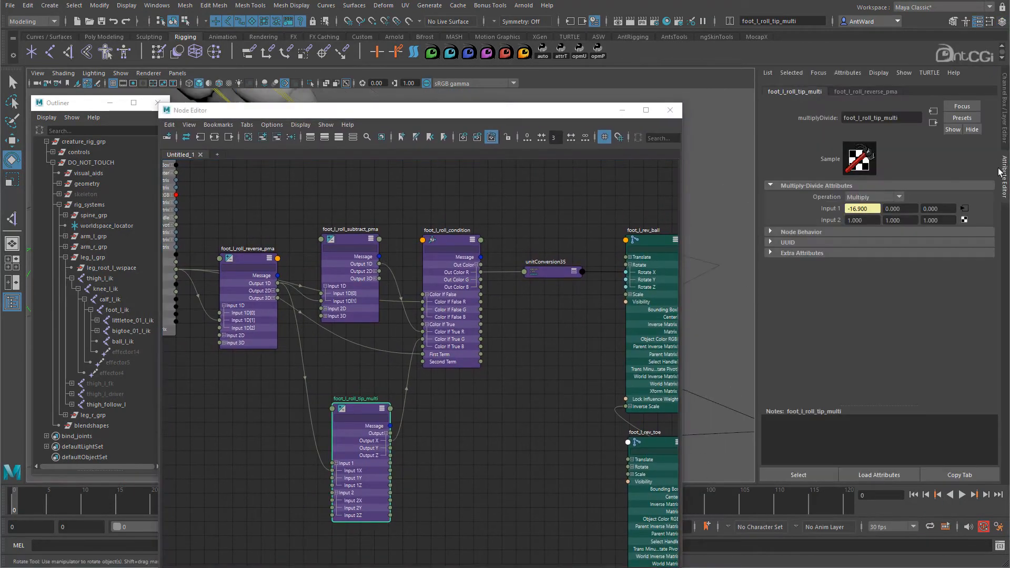
left_click(443, 238)
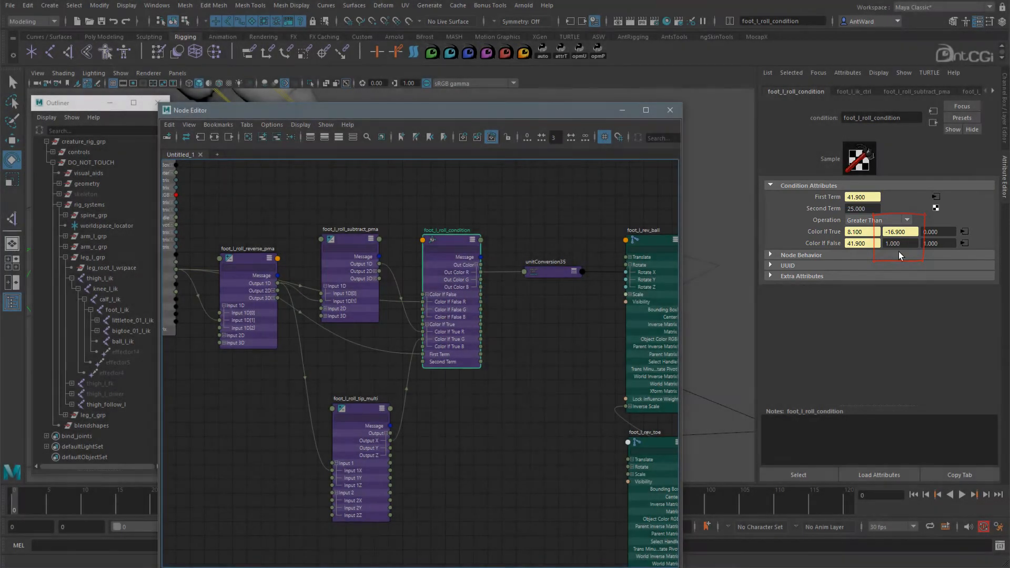
middle_click_drag(527, 367, 430, 336, "alt")
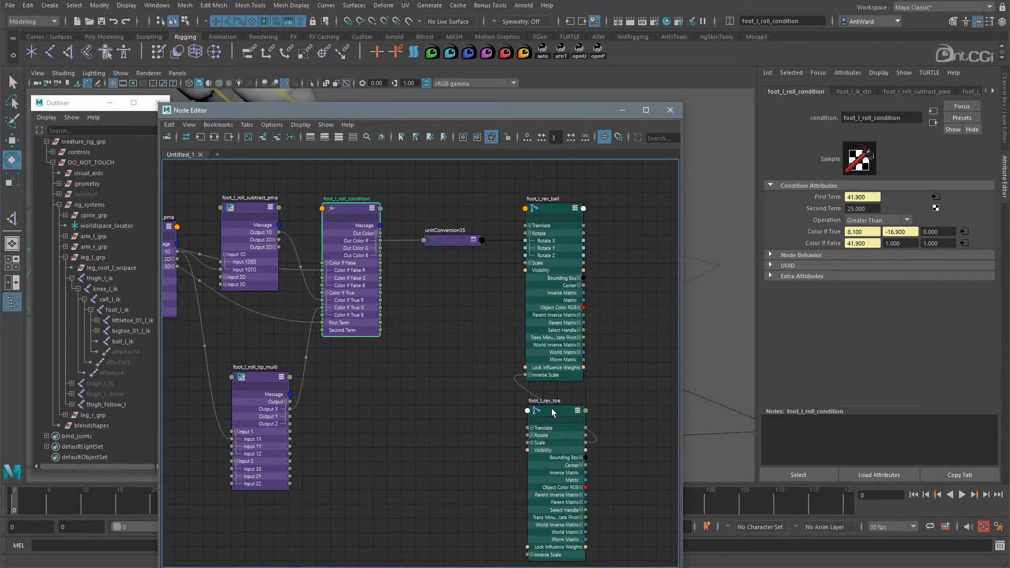
left_click(532, 436)
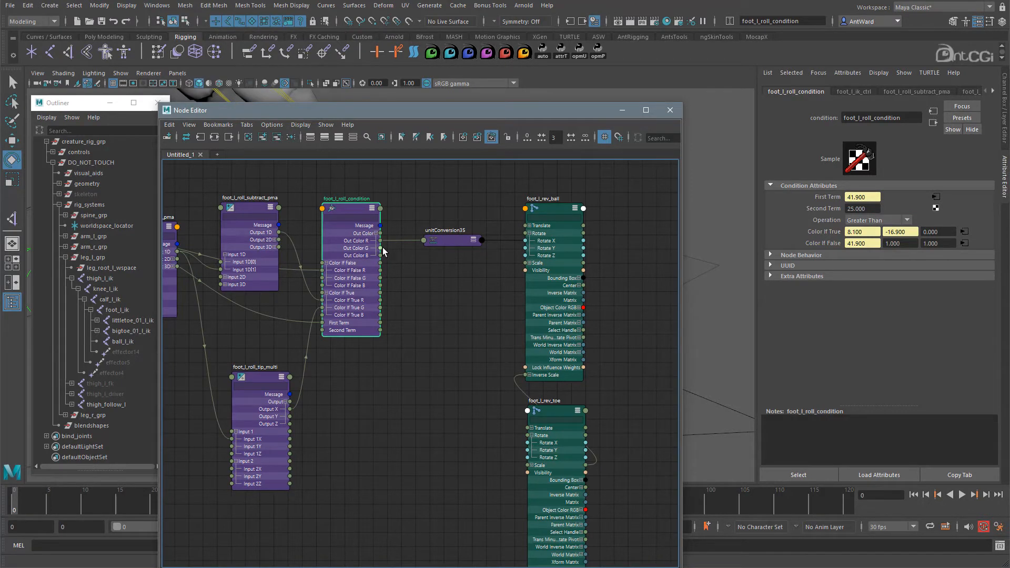
left_click_drag(384, 250, 528, 446)
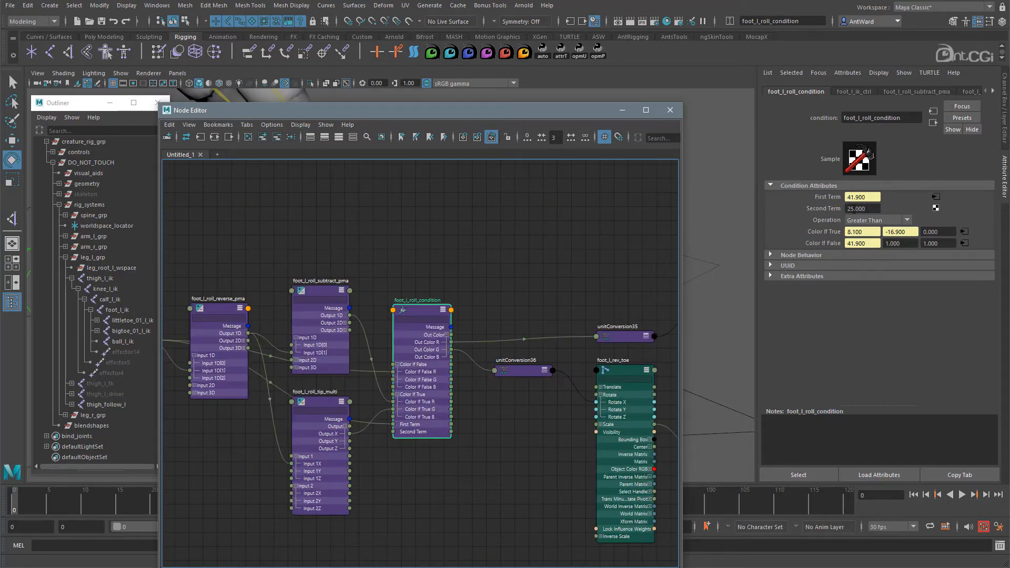
- Set the green channel of Color If False on foot_l_roll_condition to 0
left_click(887, 243)
type("0")
key("Return")
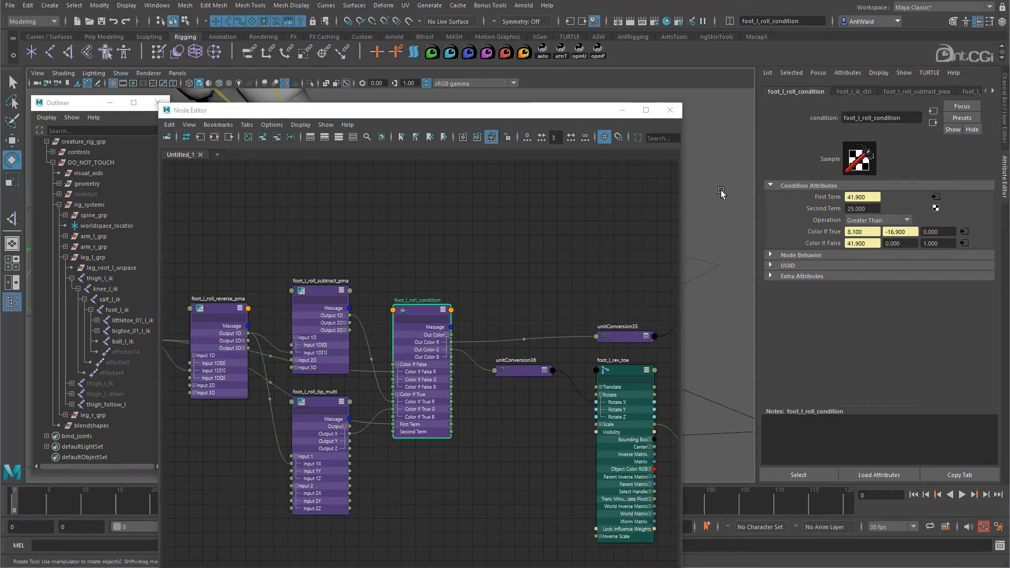
- Minimize the graph, select foot_l_ik_ctrl and test the toe roll by raising Foot Roll to 46.3
left_click(622, 111)
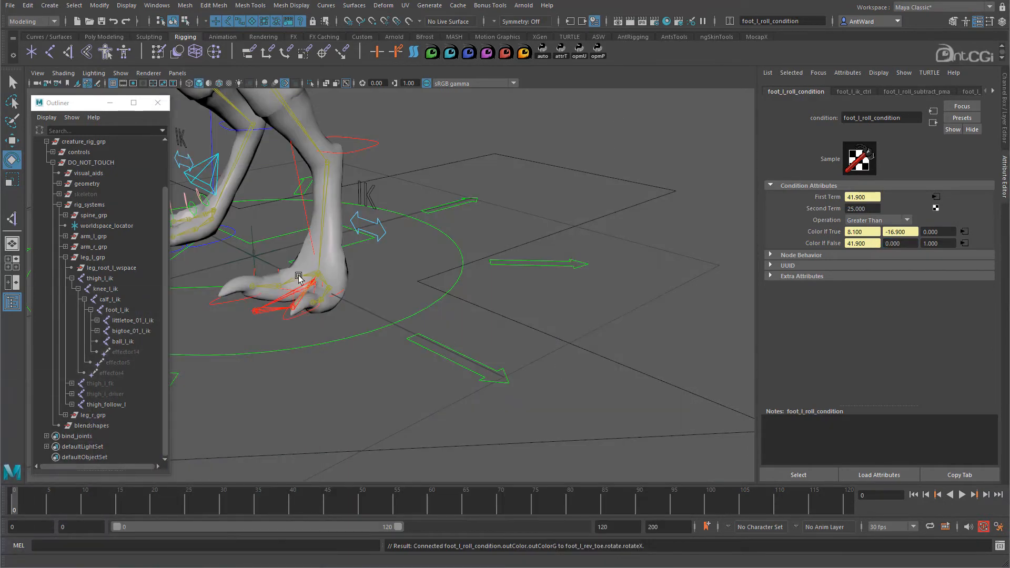
left_click(289, 322)
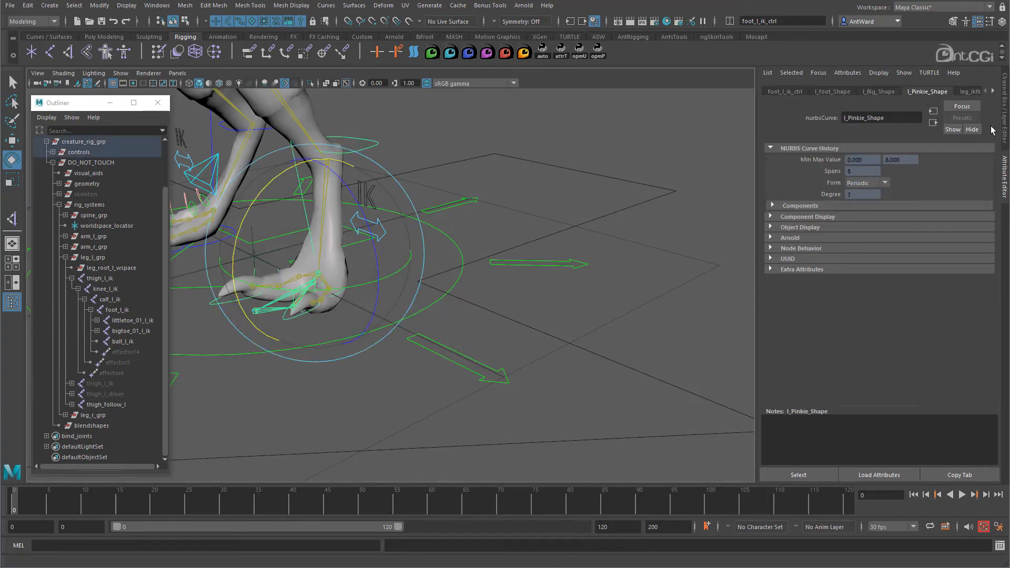
key("ctrl+a")
left_click(939, 254)
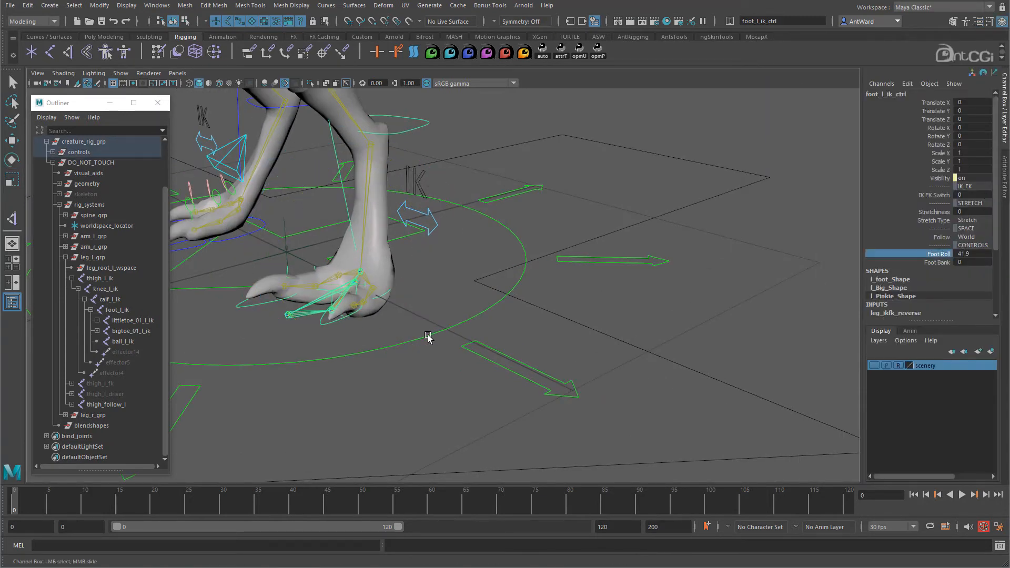
middle_click_drag(447, 332, 469, 325)
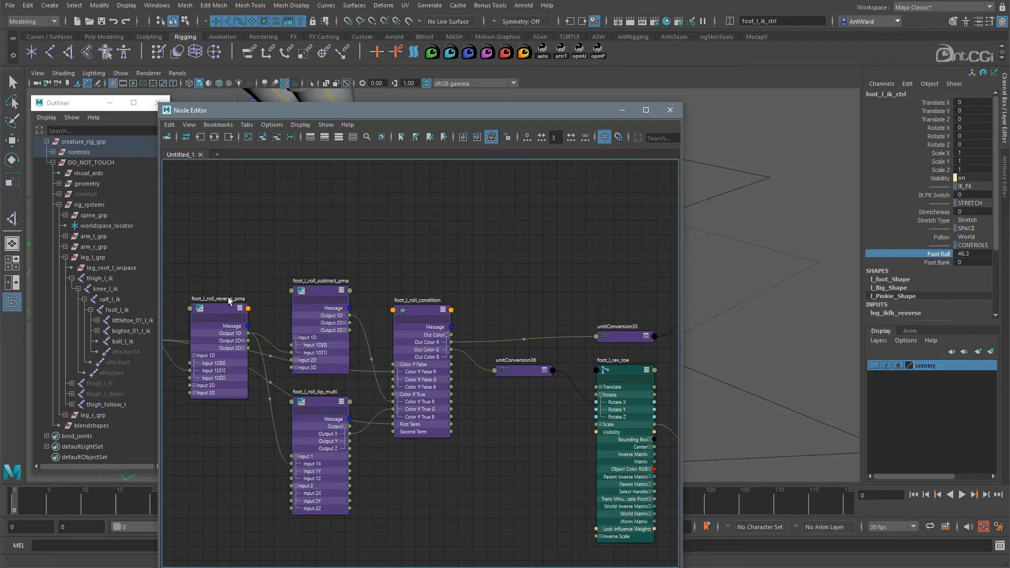
- Set Input 2X of the foot_l_roll_tip_multi node to -1 to invert the toe rotation
left_click(316, 400)
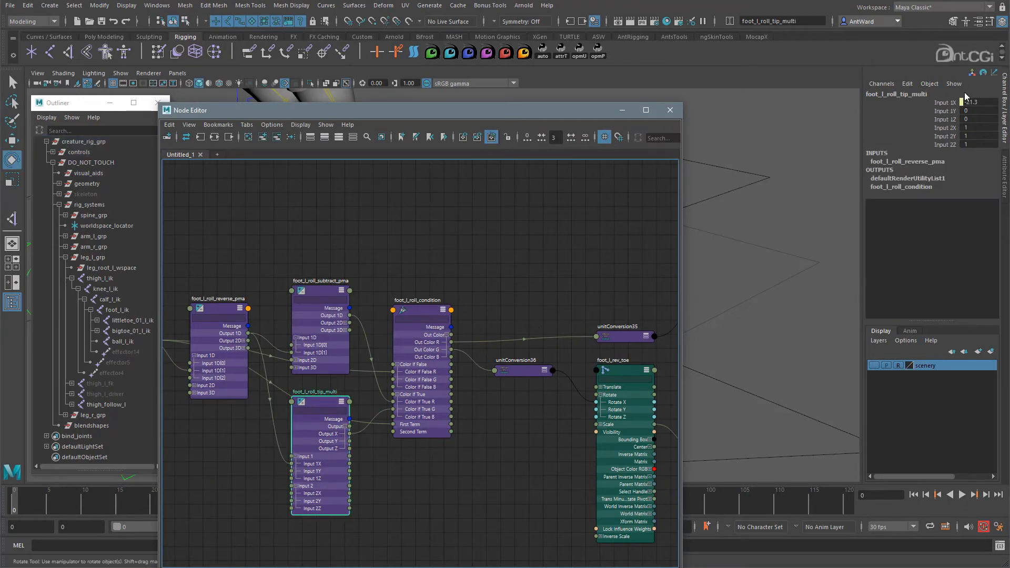
left_click(973, 128)
type("-1")
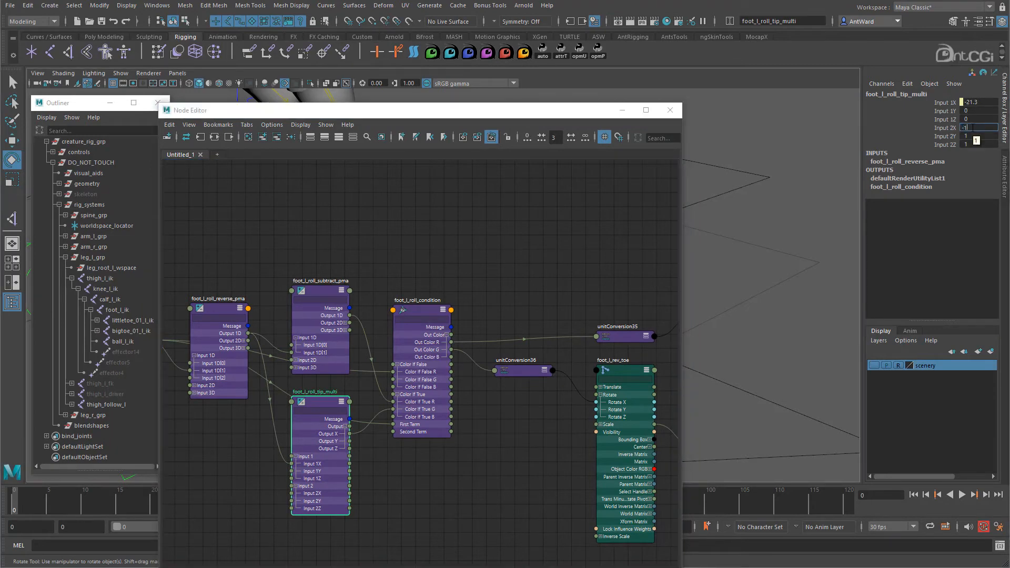
key("Return")
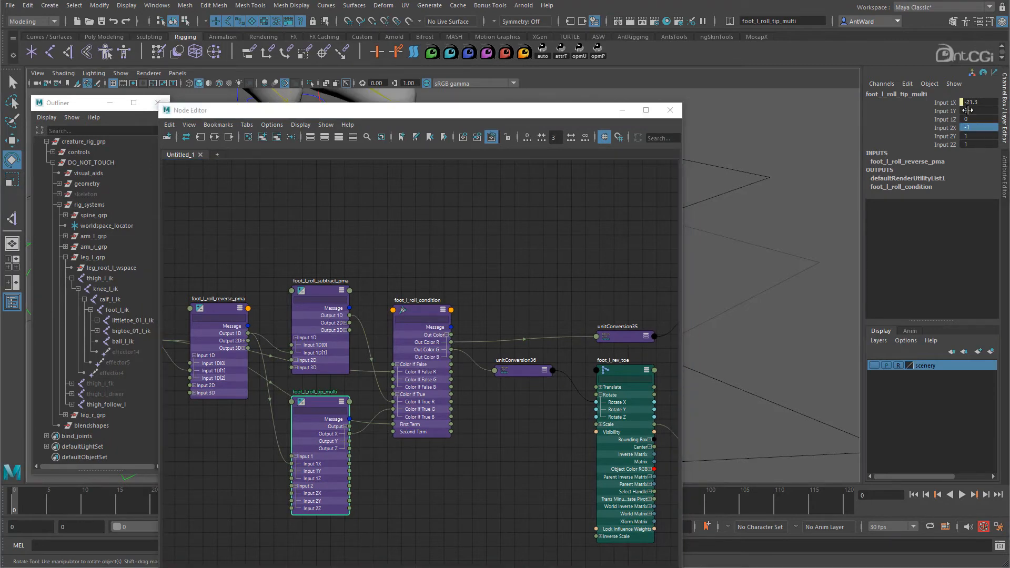
- Reset Foot Roll on foot_l_ik_ctrl to 0 and test the full roll by raising it to about 71.2
left_click(624, 111)
left_click(378, 301)
left_click(974, 254)
left_click_drag(468, 317, 444, 304, "alt")
middle_click_drag(445, 304, 621, 314, "alt")
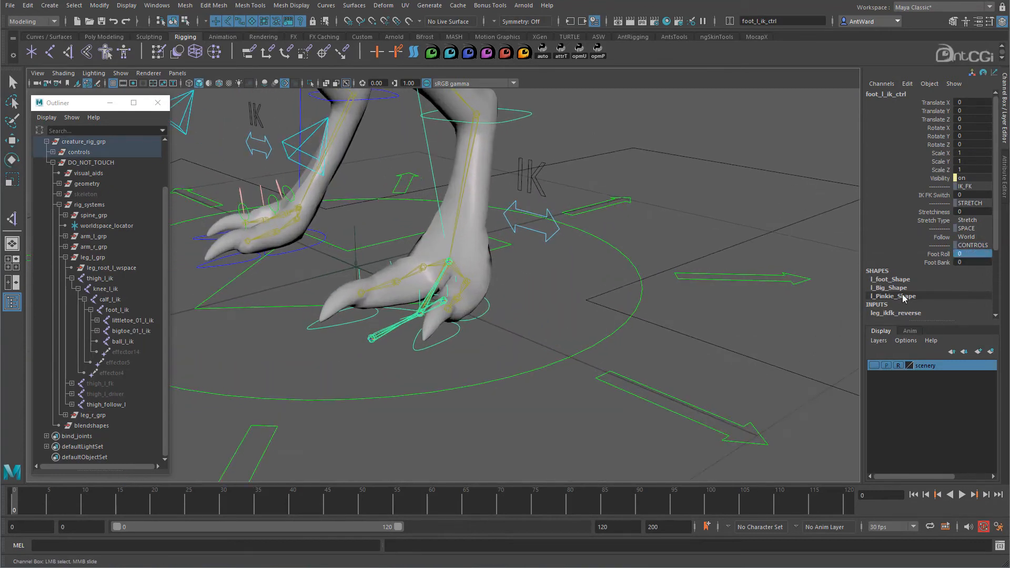
left_click(941, 256)
middle_click_drag(528, 288, 905, 288)
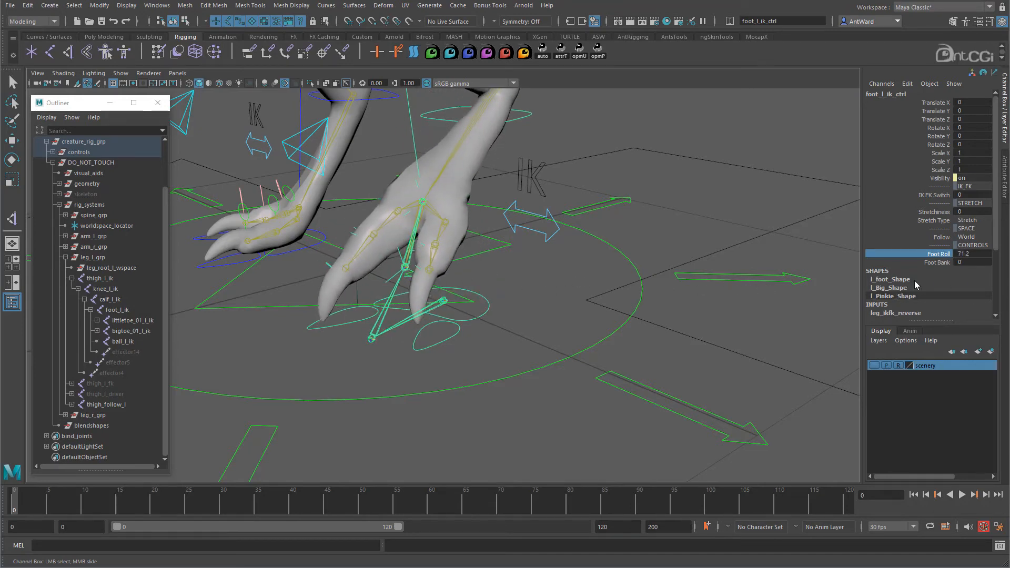
- Scrub Foot Roll back down while checking the foot, and set it to 0
left_click_drag(781, 284, 677, 280, "alt")
middle_click_drag(677, 280, 365, 287)
left_click_drag(366, 287, 505, 285, "alt")
left_click(965, 254)
type("0")
key("Return")
- Select the foot_l_rev_heel joint and rotate it to about -20.6 in X to tilt the foot back on its heel
left_click_drag(450, 318, 429, 321, "alt")
left_click(527, 310)
left_click(433, 301)
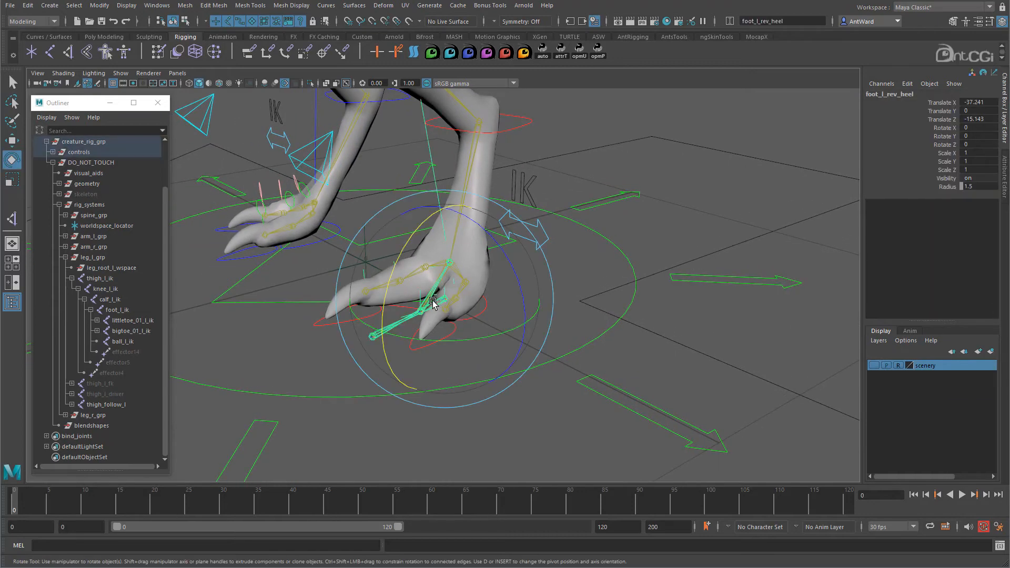
left_click_drag(386, 288, 404, 254)
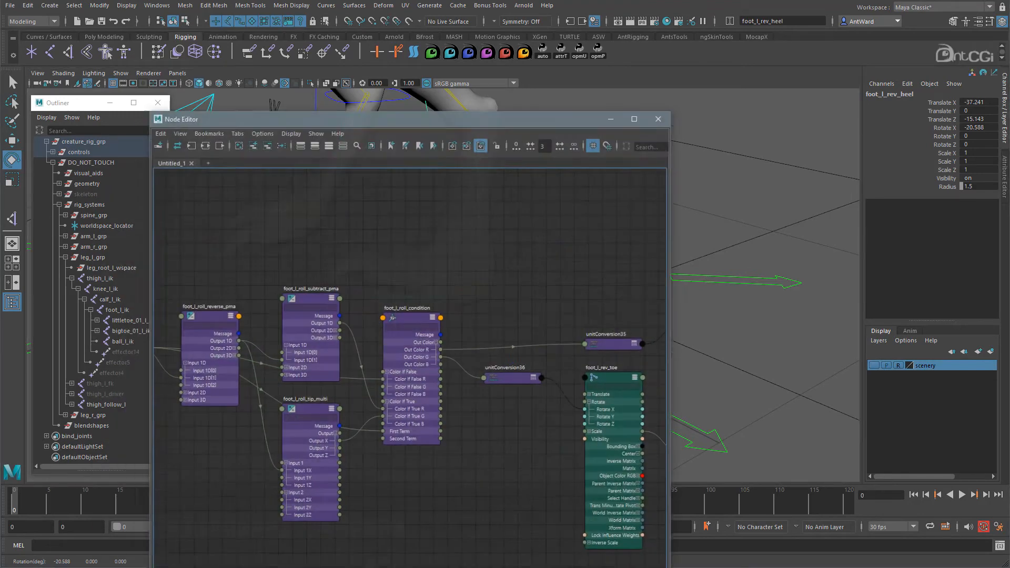
left_click_drag(456, 111, 695, 61)
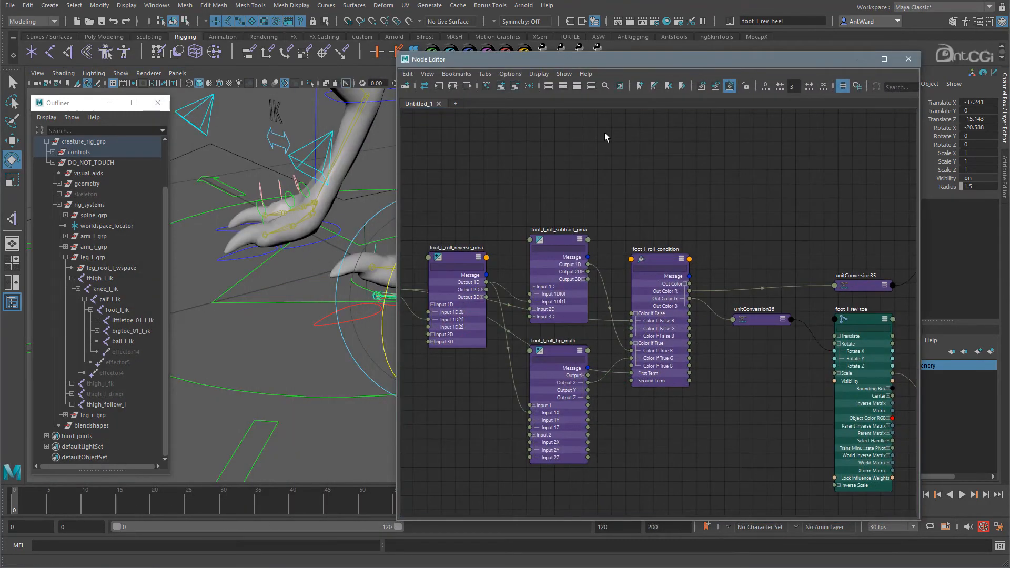
left_click_drag(293, 300, 281, 317, "alt")
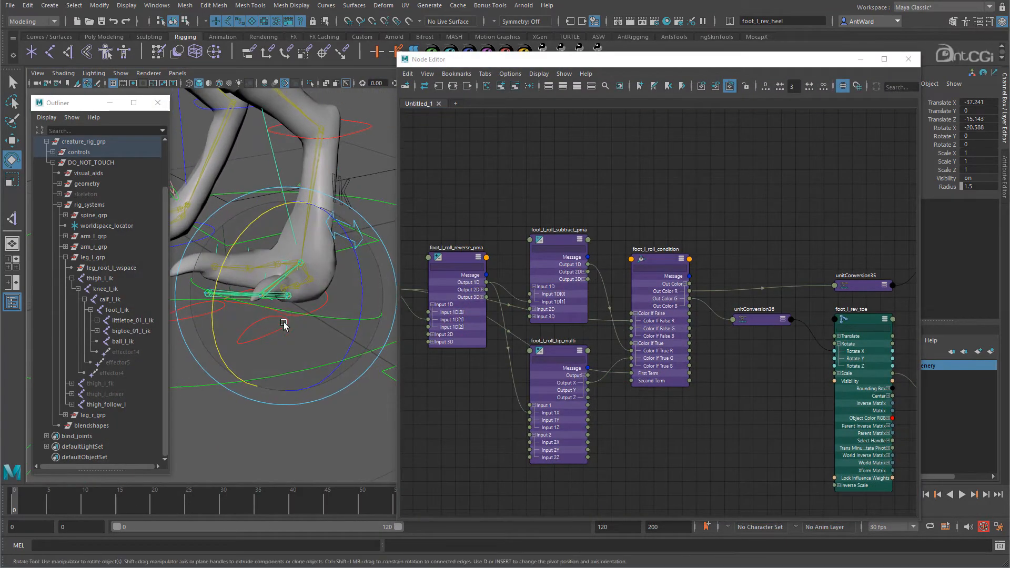
- Remove all nodes except foot_l_ik_ctrl from the node graph
right_click_drag(795, 337, 722, 242, "alt")
middle_click_drag(722, 242, 694, 221, "alt")
right_click_drag(894, 203, 881, 200, "alt")
left_click_drag(881, 200, 524, 455)
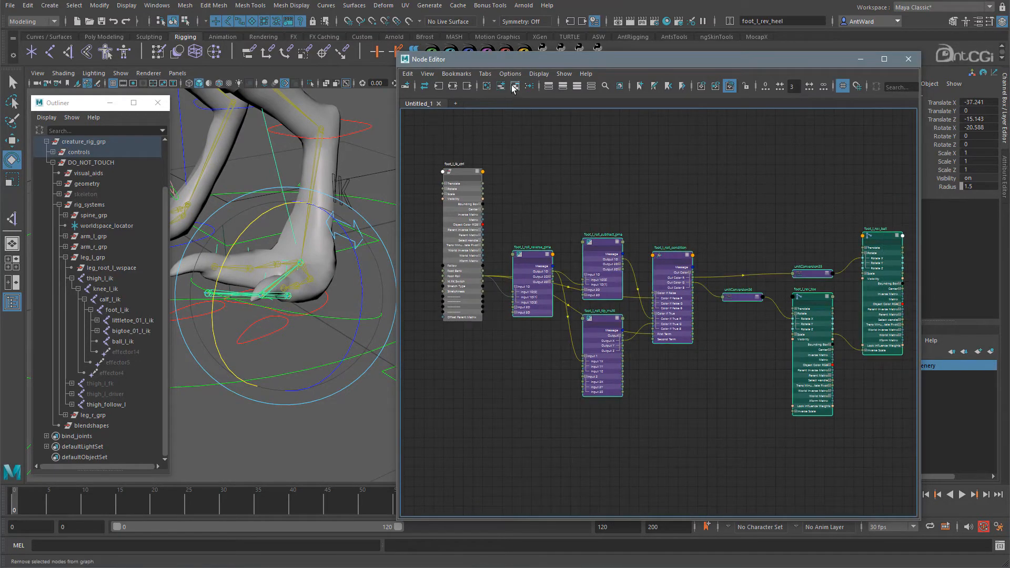
left_click(514, 89)
- Add foot_l_rev_heel to the graph beside foot_l_ik_ctrl and expand its Rotate attributes
left_click(500, 86)
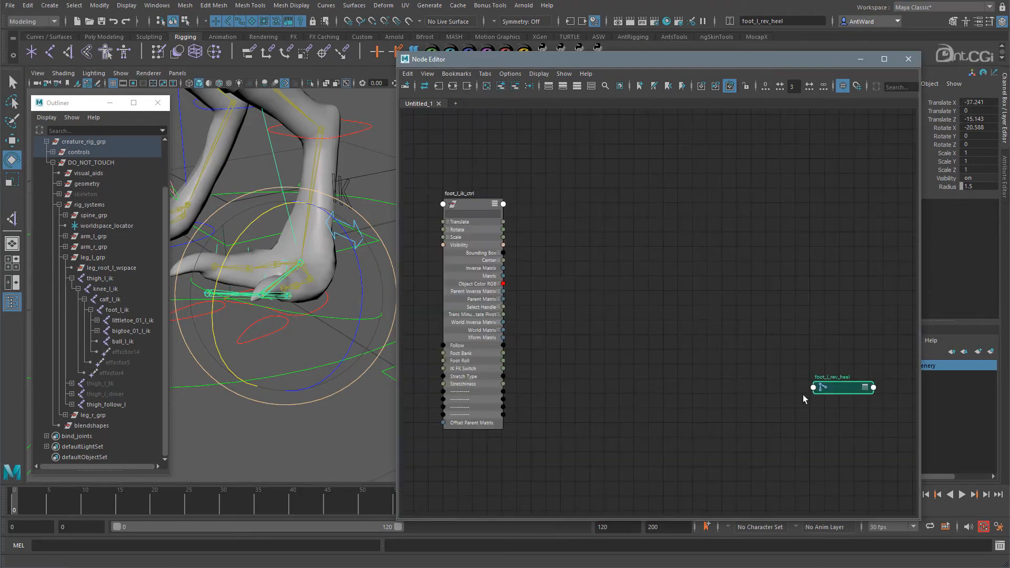
left_click_drag(833, 393, 751, 238)
key("3")
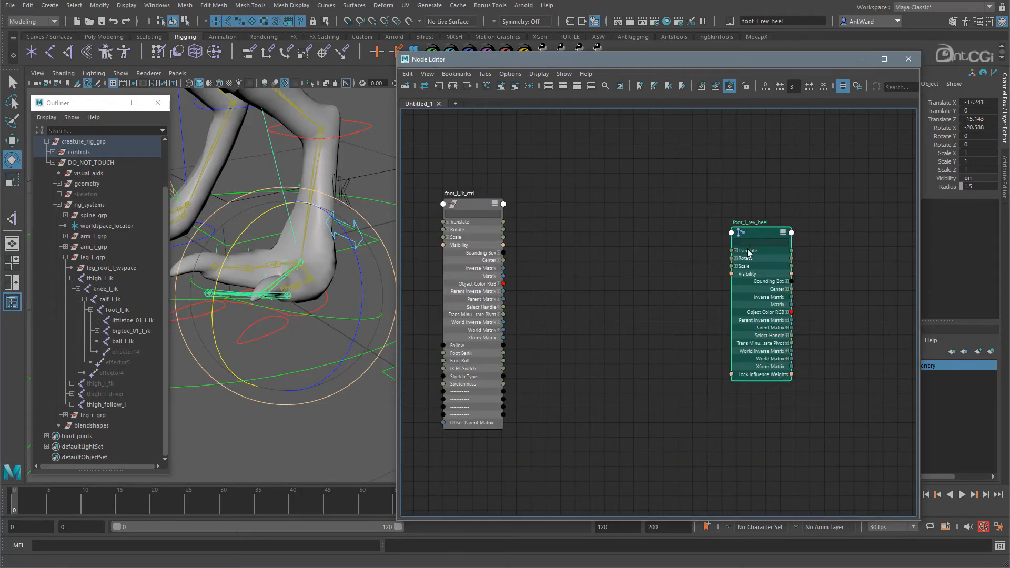
left_click(737, 258)
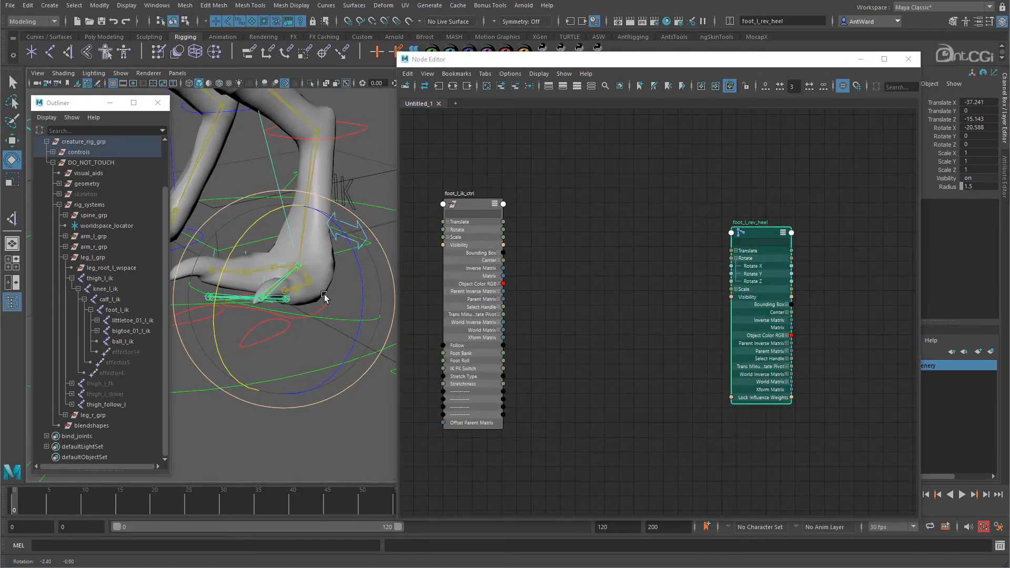
- Create a condition node, place it between foot_l_ik_ctrl and foot_l_rev_heel, and show its attributes
left_click(680, 305)
key("Tab")
type("conditio")
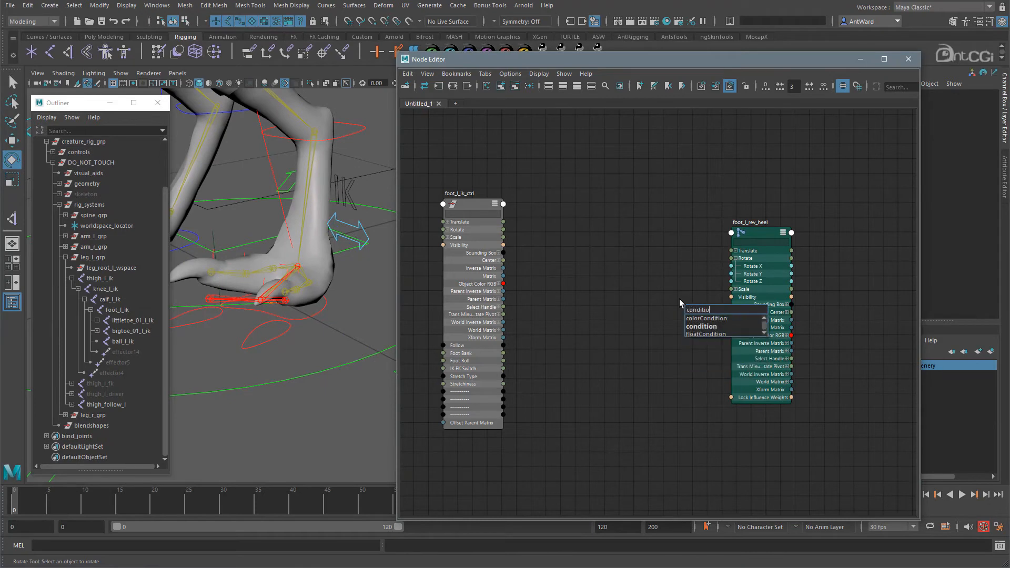
left_click(702, 327)
left_click_drag(710, 312, 624, 270)
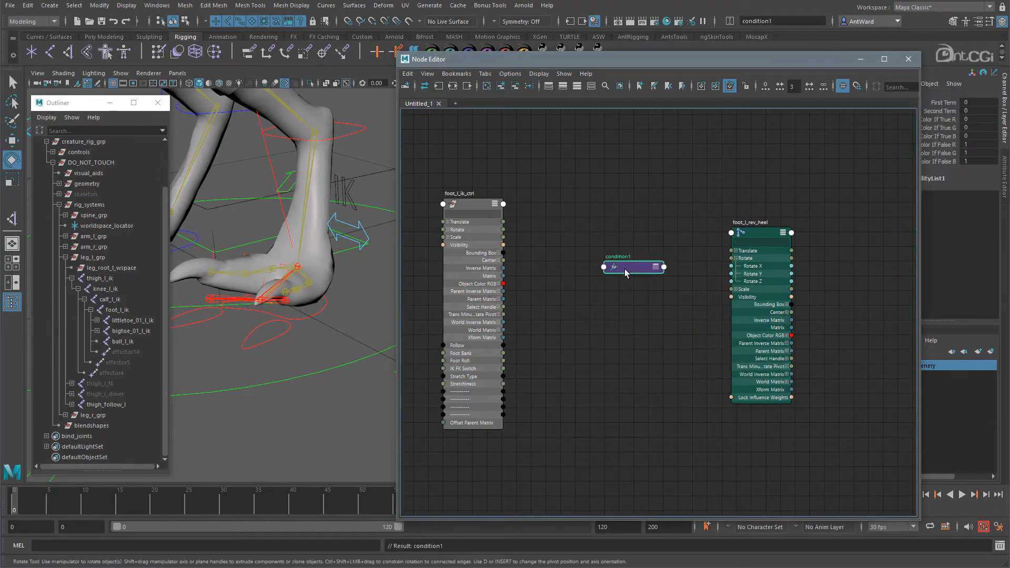
key("3")
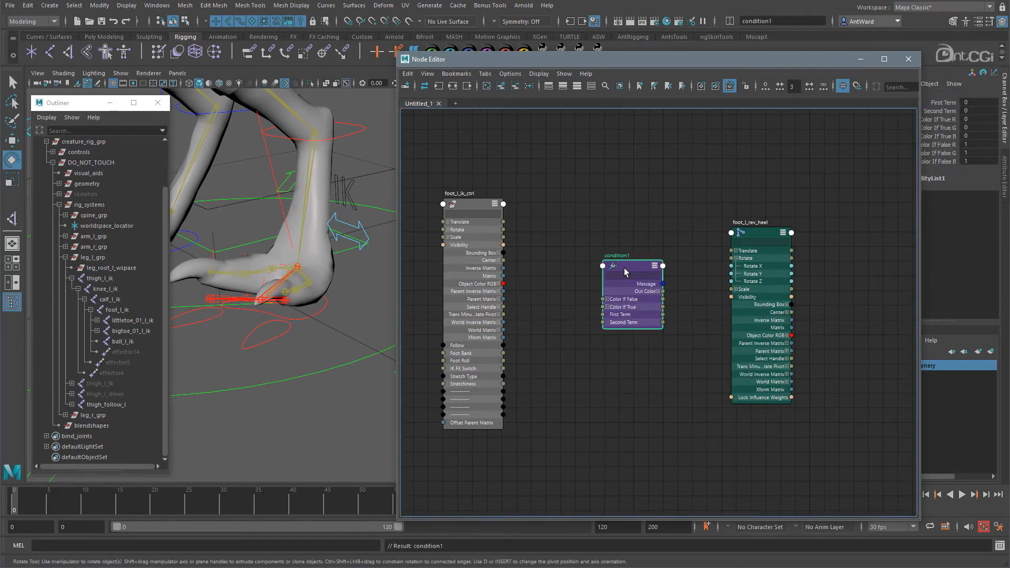
- Rename the condition node foot_l_heel_condition and expand its Color If True and Color If False attributes
double_click(621, 255)
type("foot")
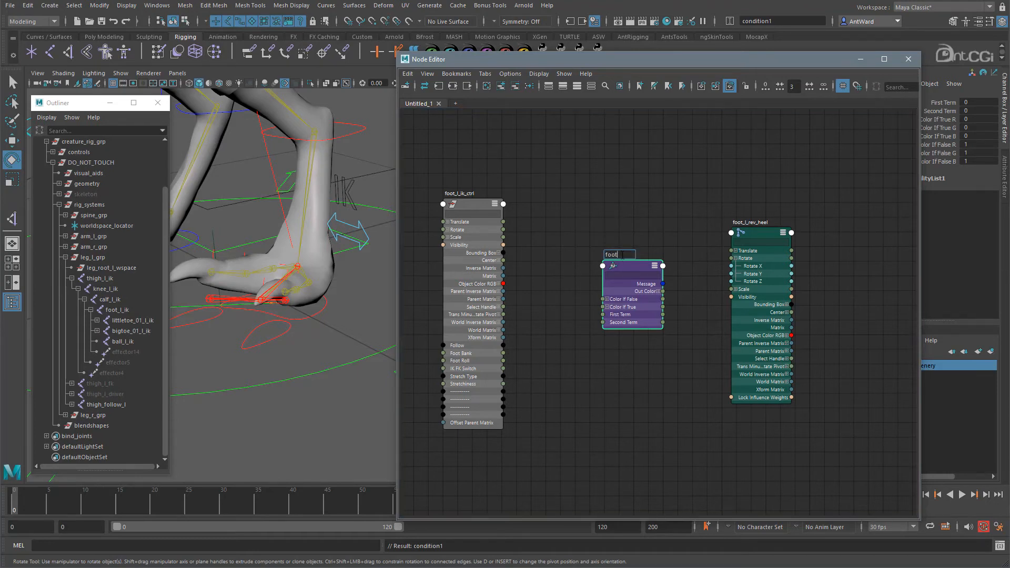
type("_l_rev_heel_conditi")
type("ondition")
key("Return")
left_click(607, 307)
left_click(607, 299)
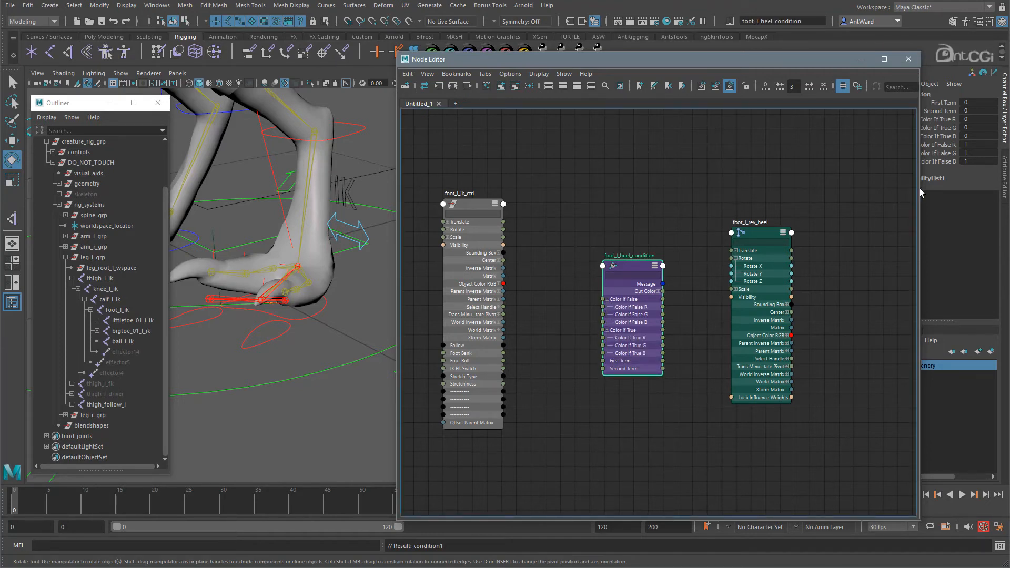
- Show the full attributes of foot_l_heel_condition and set its operation to Less Than
left_click(1004, 185)
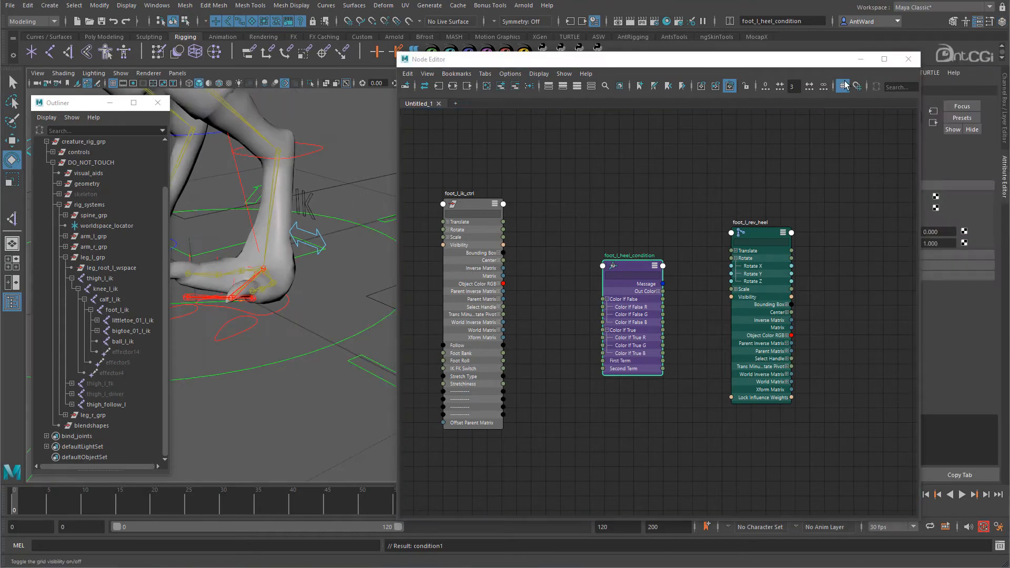
left_click_drag(800, 64, 673, 87)
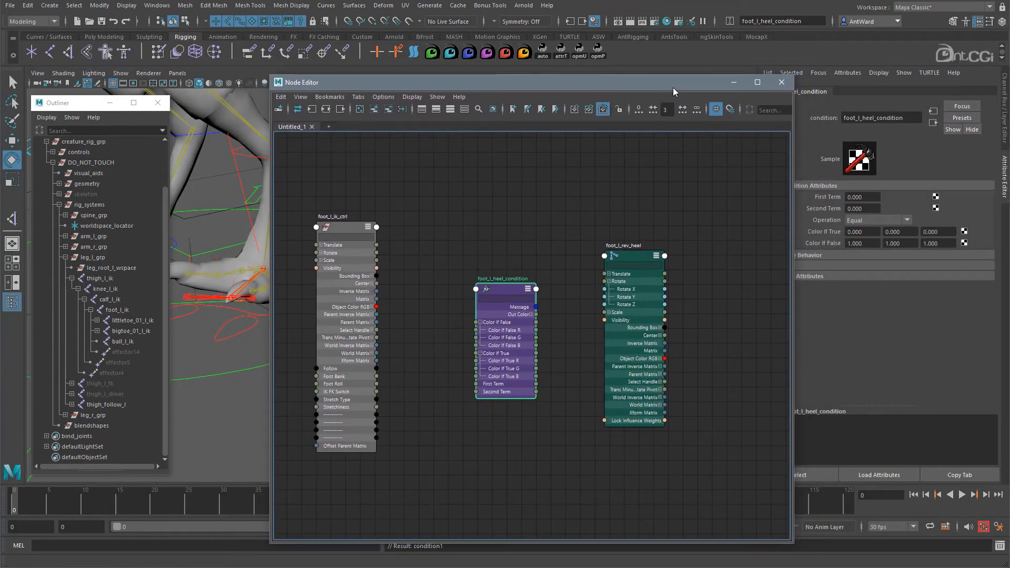
left_click(861, 221)
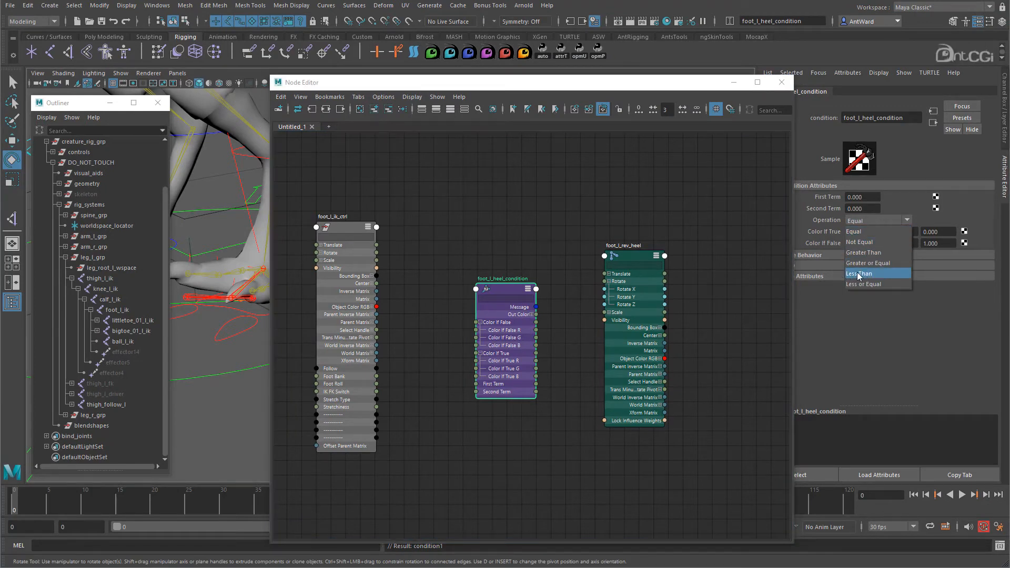
left_click(876, 274)
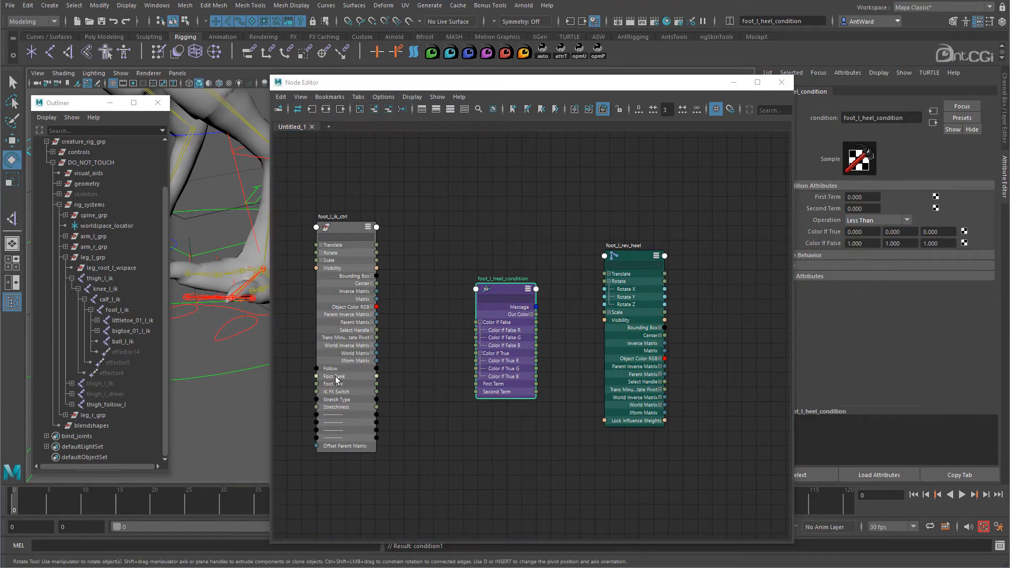
- Connect foot_l_ik_ctrl's Foot Roll to the heel condition's First Term and Color If True R, and set Color If False R to 0
left_click_drag(377, 384, 476, 385)
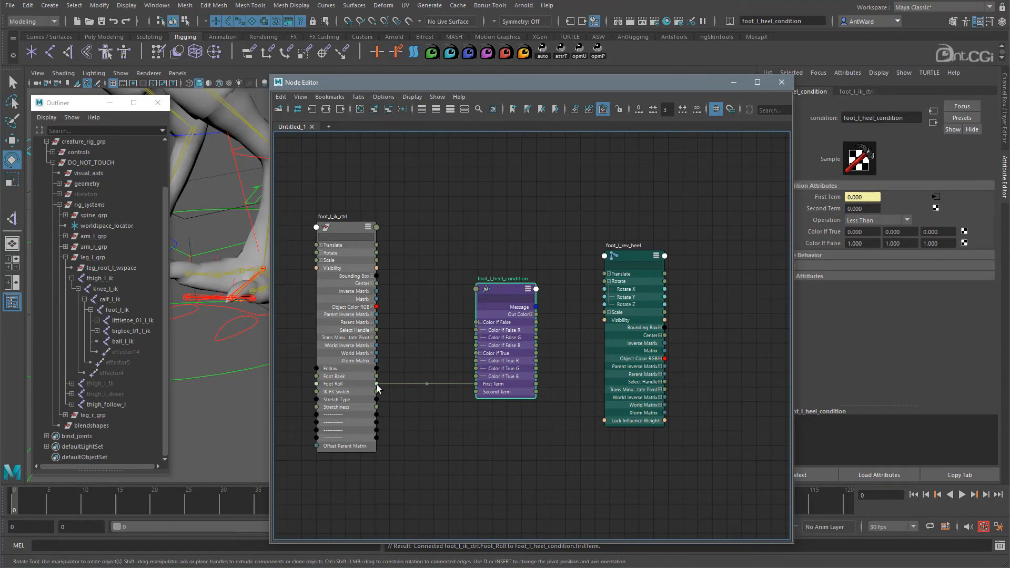
left_click_drag(439, 362, 475, 361)
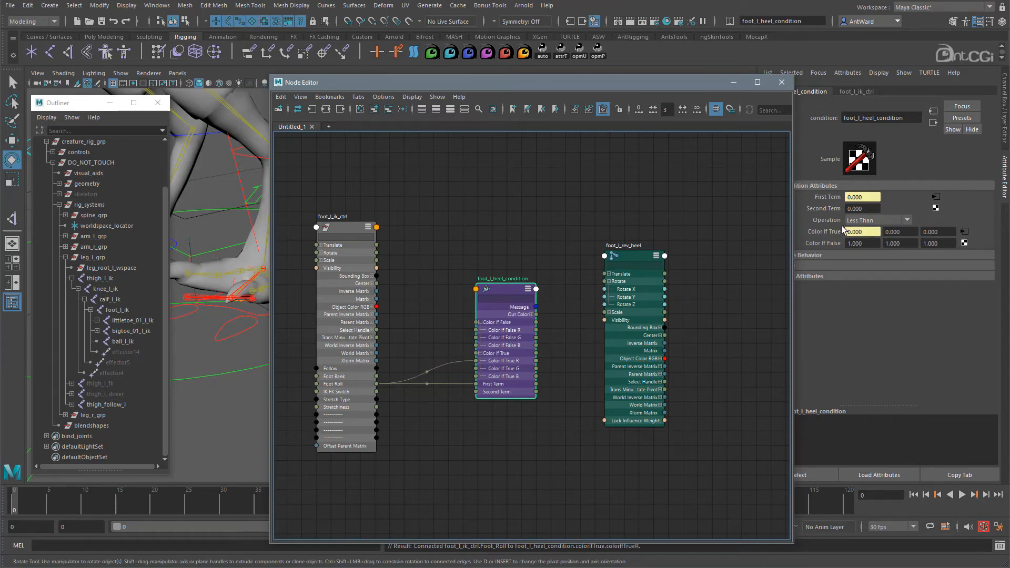
left_click_drag(872, 244, 824, 242)
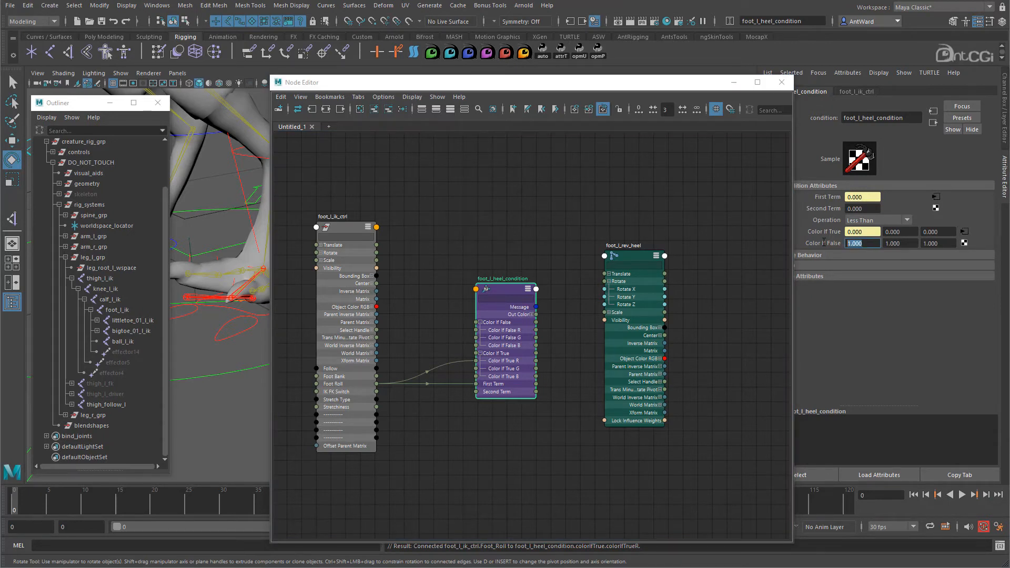
type("0")
key("Return")
- Connect foot_l_heel_condition's Out Color R to foot_l_rev_heel's Rotate X and minimise the node graph window
left_click(532, 315)
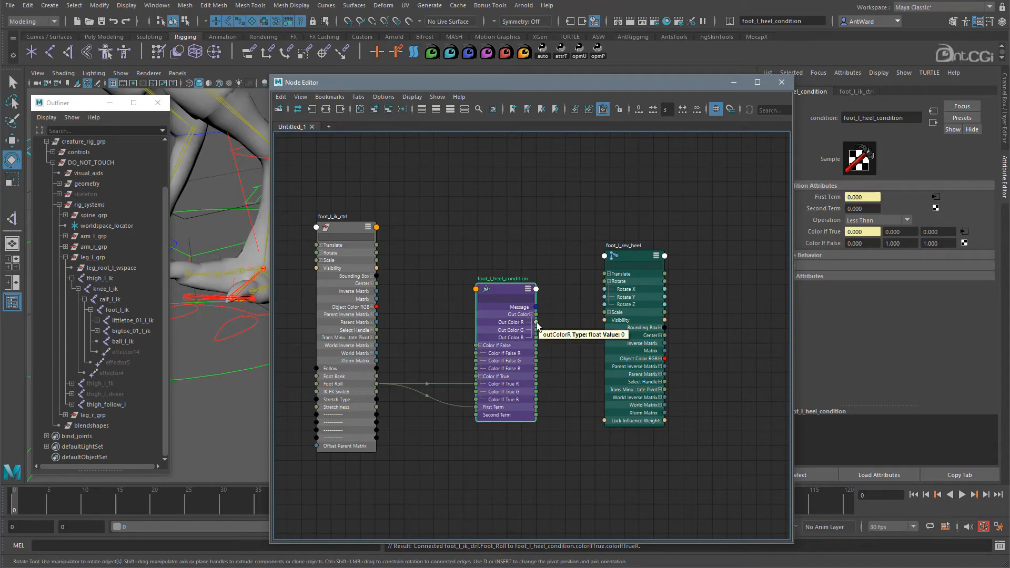
left_click_drag(537, 325, 604, 289)
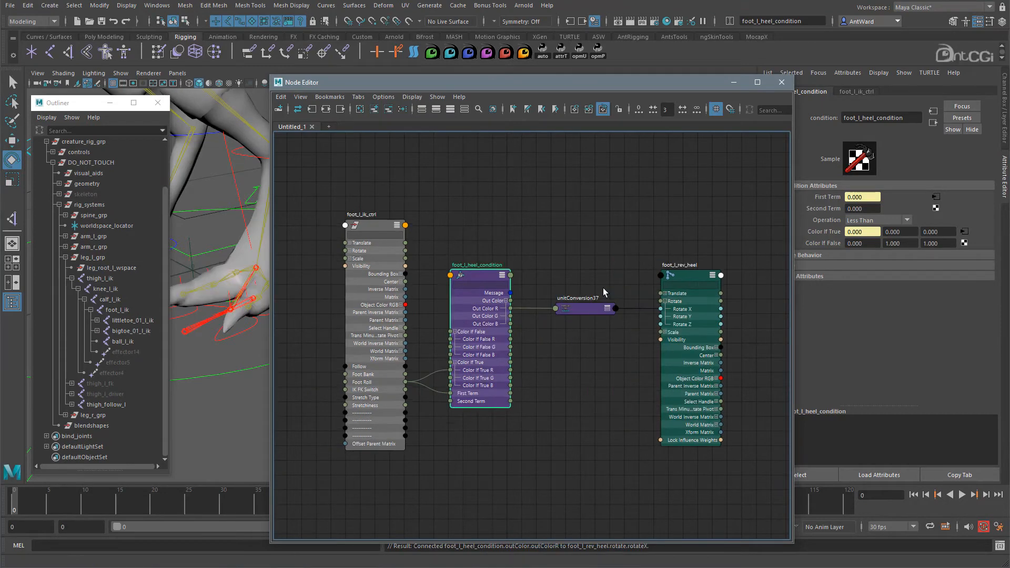
left_click(734, 84)
- Test the heel roll by lowering foot_l_ik_ctrl's Foot Roll to about -21.3, and undo the change
left_click(289, 305)
key("f")
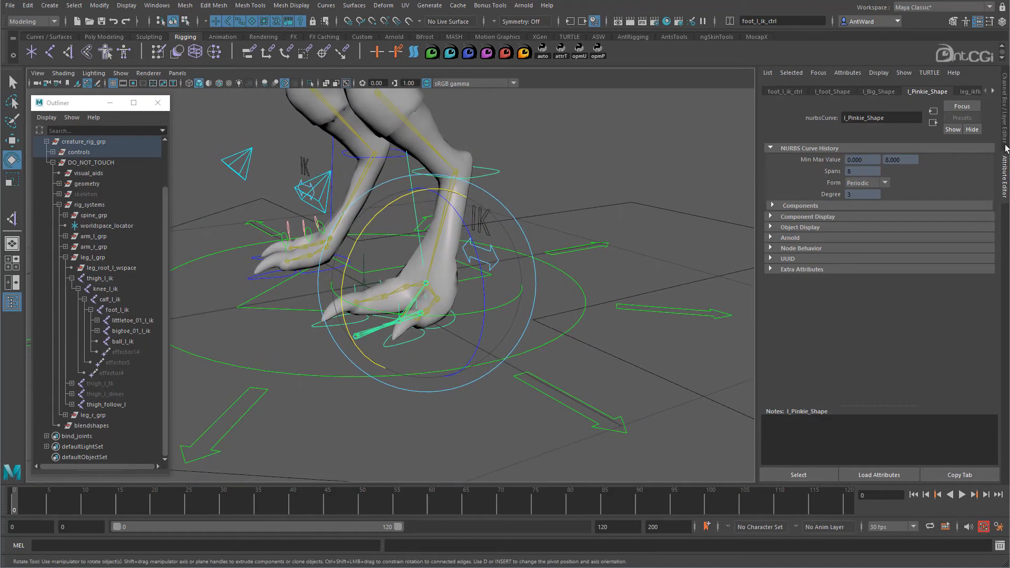
left_click(1005, 126)
left_click(940, 254)
middle_click_drag(558, 322, 440, 316)
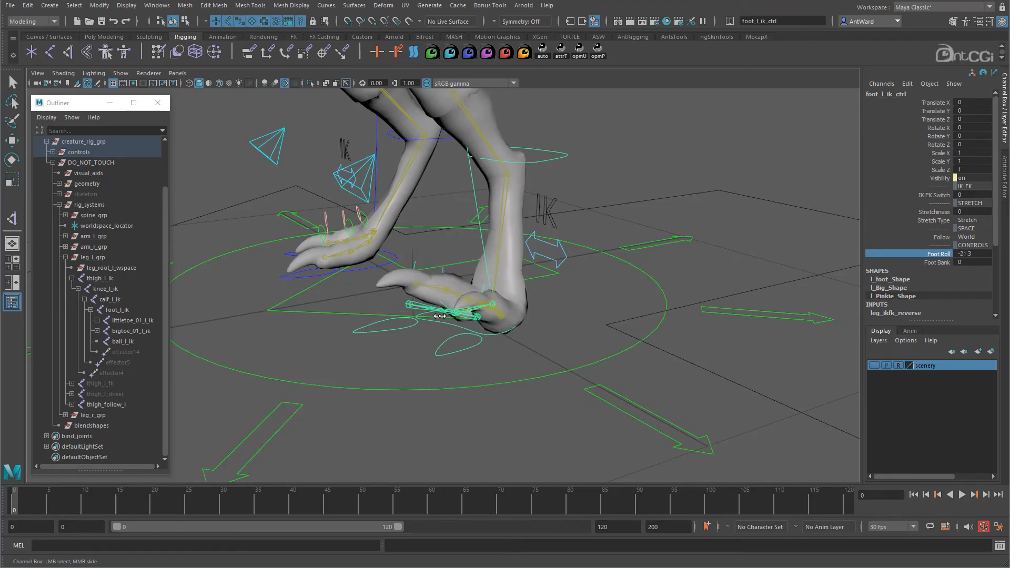
mouse_move(493, 327)
left_mouse_down("alt")
mouse_move(442, 322)
mouse_move(477, 329)
left_mouse_up("alt")
key("ctrl+z")
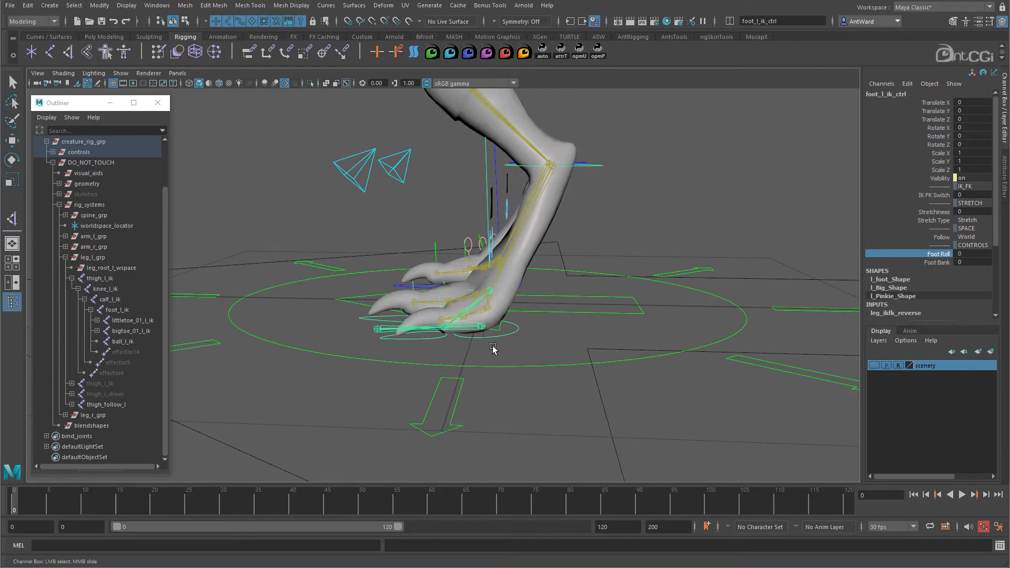
- Select foot_l_rev_heel and shift its pivot along Z toward the back of the heel without moving its child joints
left_click(493, 346)
left_click_drag(492, 347, 420, 360, "alt")
right_click_drag(419, 360, 553, 410, "alt")
left_click(525, 378)
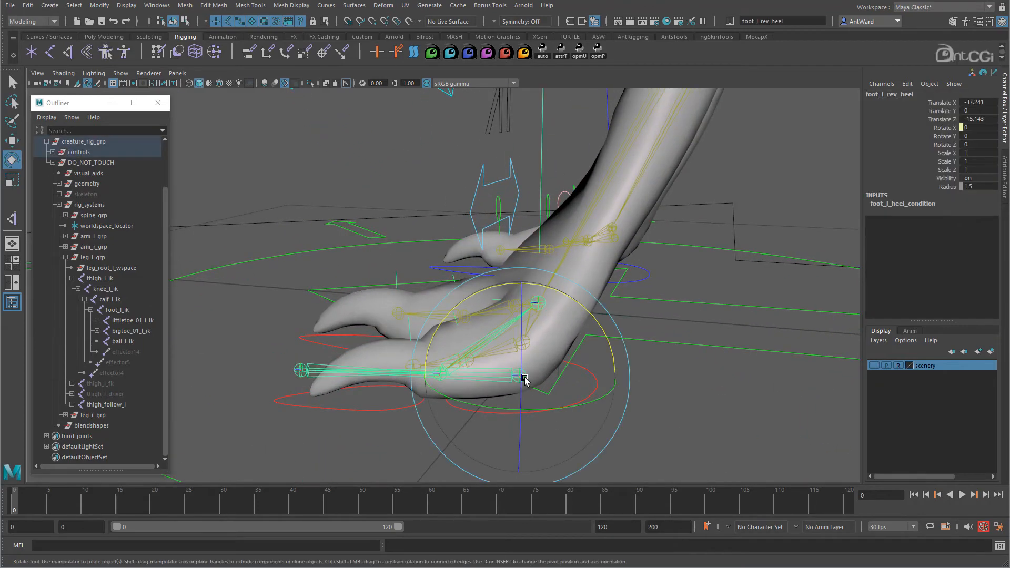
key("w")
left_click_drag(659, 419, 551, 365, "alt")
key("Insert")
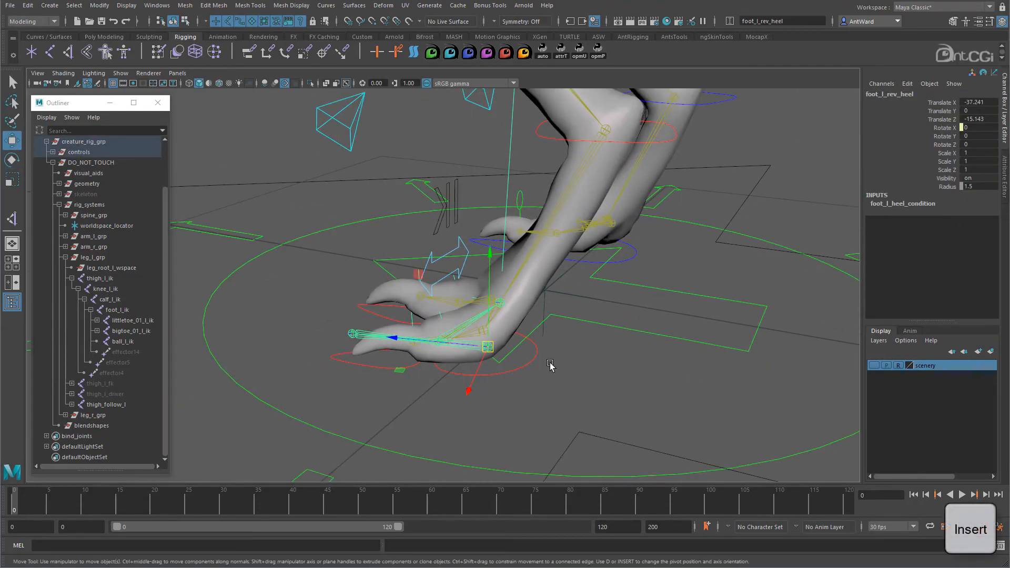
left_click_drag(400, 345, 563, 372)
- Select foot_l_ik_ctrl and scrub Foot Roll to negative values around -21.9 to test the relocated heel pivot
left_click(484, 363)
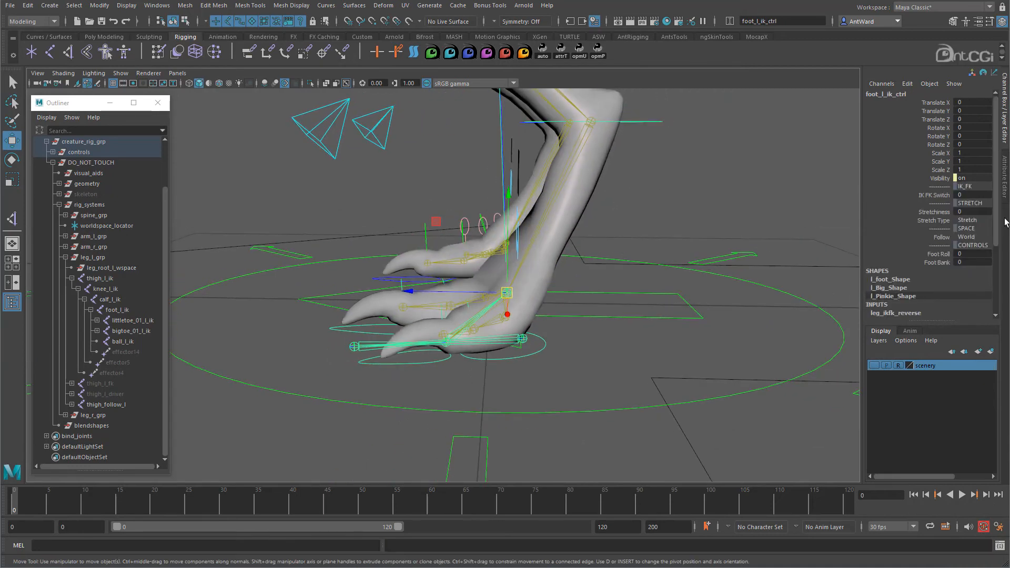
left_click(942, 255)
middle_click_drag(520, 343, 428, 343)
left_click_drag(428, 342, 560, 349, "alt")
mouse_move(560, 349)
middle_mouse_down()
mouse_move(473, 341)
mouse_move(816, 342)
mouse_move(555, 334)
middle_mouse_up()
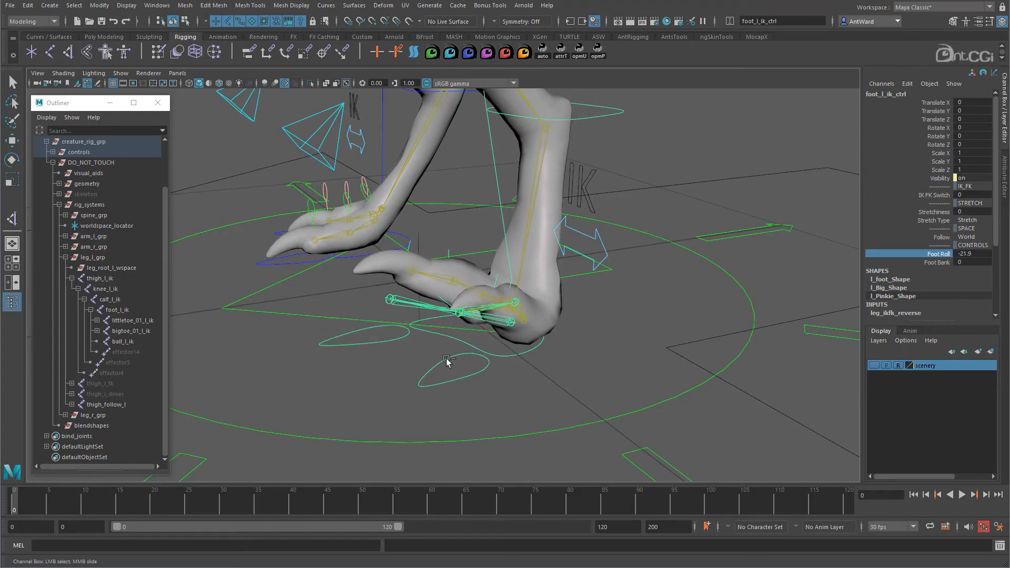
left_click_drag(372, 361, 503, 359, "alt")
middle_click_drag(539, 365, 499, 361)
- Check the rotation of foot_l_rev_ball during the negative roll, and reset foot_l_ik_ctrl's Foot Roll to 0
left_click(470, 317)
key("w")
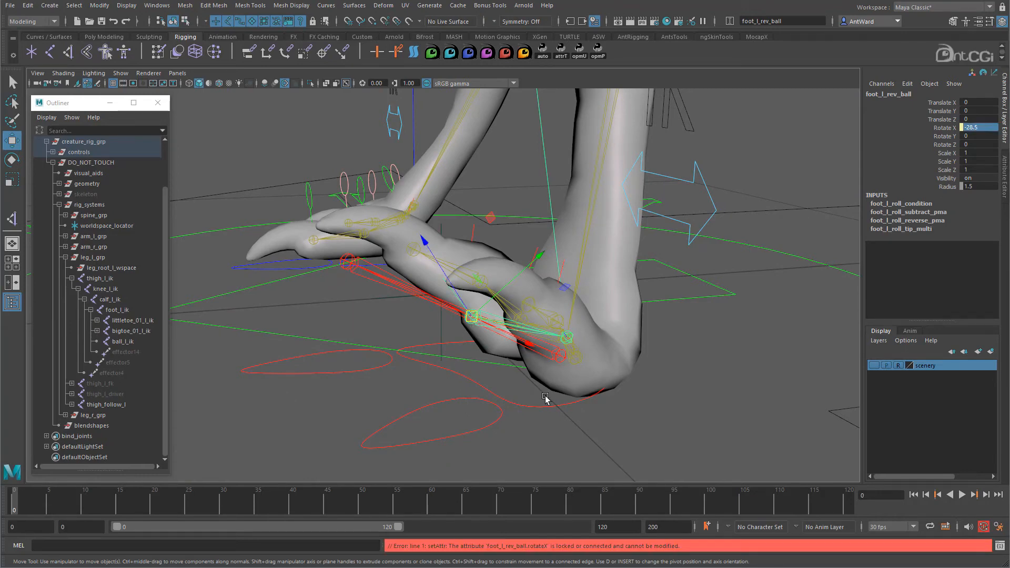
left_click(546, 405)
left_click(970, 253)
type("0")
key("Return")
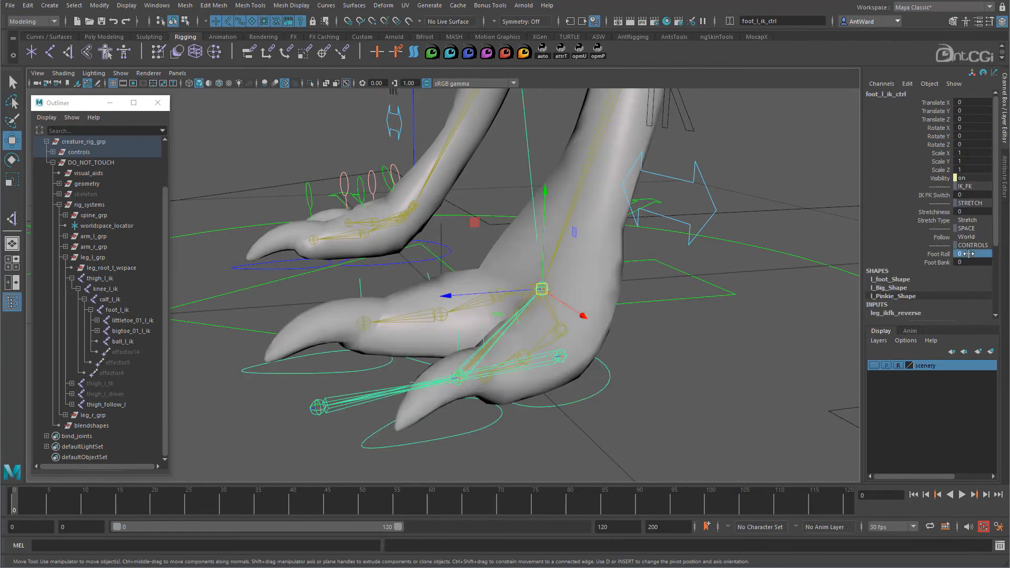
- Lower foot_l_ik_ctrl's Foot Roll to about -11.9 and restore the Node Editor beside the foot in the viewport
left_click(947, 256)
middle_click_drag(630, 375, 619, 375)
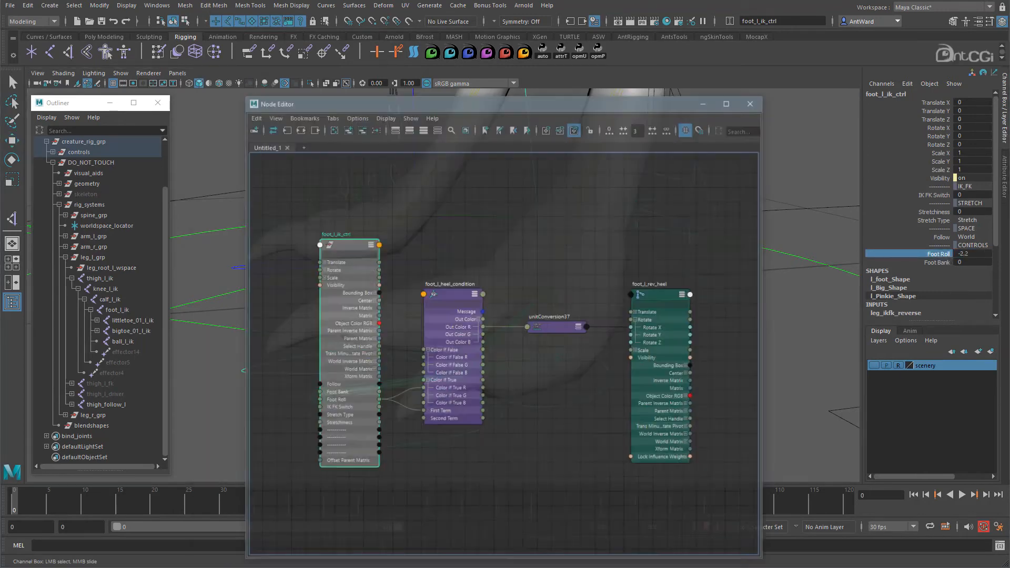
left_click_drag(588, 86, 774, 75)
left_click_drag(401, 338, 287, 335, "alt")
left_click(362, 381)
key("w")
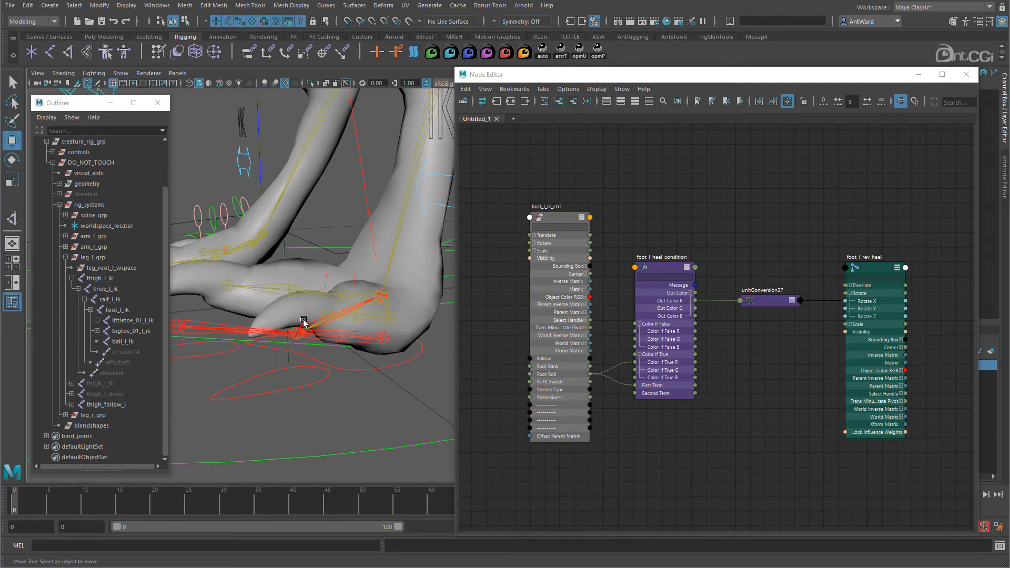
- Select foot_l_rev_ball and graph its input and output connections
left_click(303, 326)
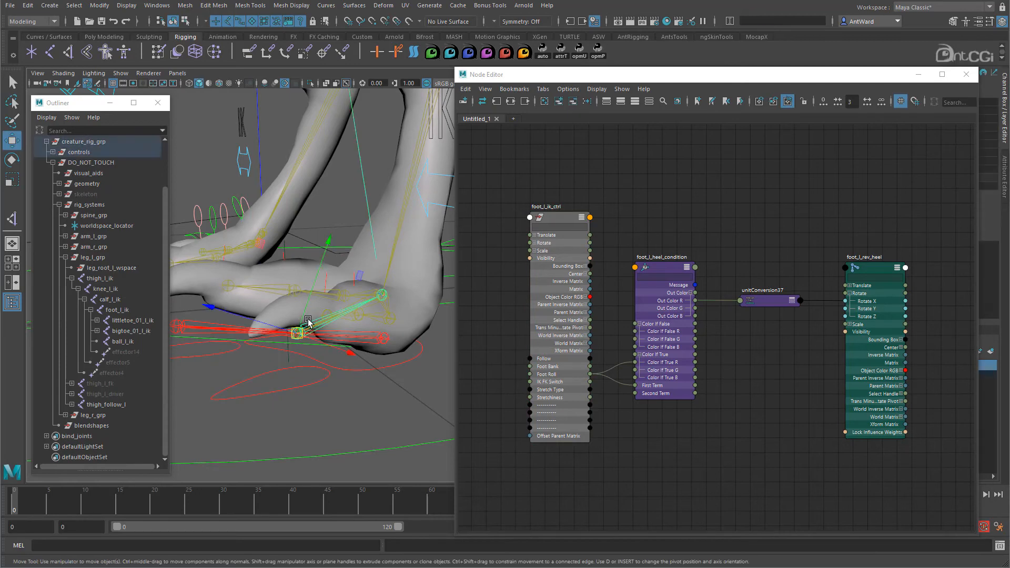
left_click(513, 101)
middle_click_drag(651, 341, 668, 350, "alt")
scroll(668, 350, "up", 1)
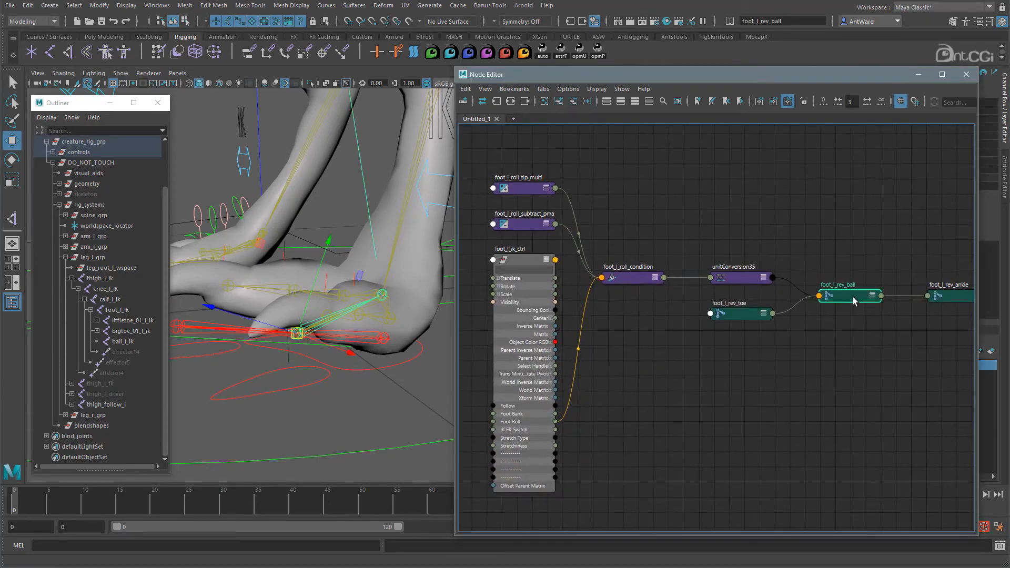
- Expand the foot_l_rev_ball and foot_l_roll_condition nodes, and move foot_l_rev_toe and unitConversion35 aside to make room between them
key("3")
left_click(824, 323)
left_click_drag(730, 314, 682, 500)
left_click(629, 277)
key("3")
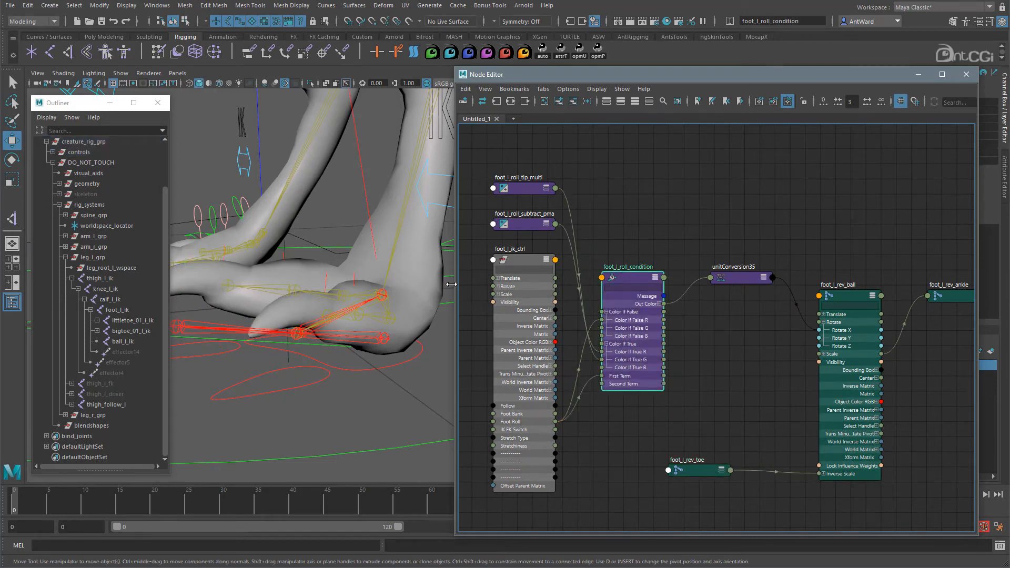
left_click_drag(452, 284, 335, 282)
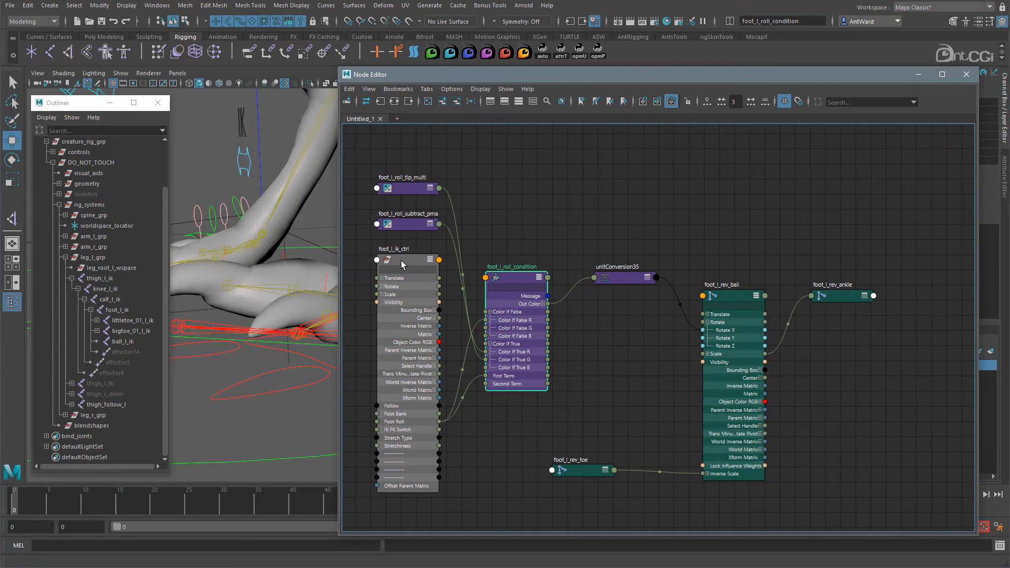
left_click_drag(620, 279, 638, 197)
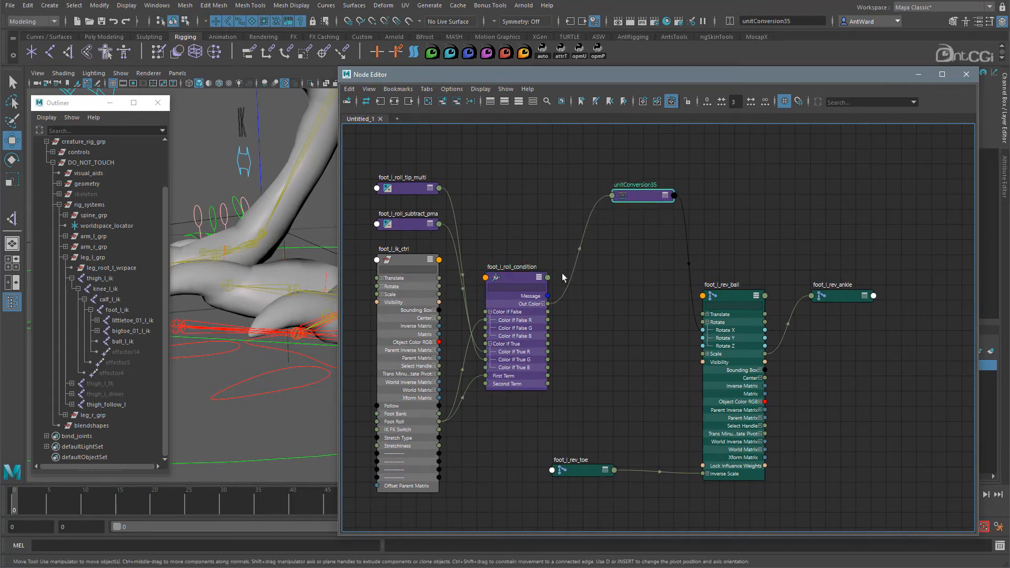
- Duplicate foot_l_roll_condition, place the copy before foot_l_rev_ball, and rename it foot_l_clamp_condition
left_click(523, 283)
key("ctrl+d")
left_click_drag(824, 204, 621, 312)
key("3")
double_click(622, 298)
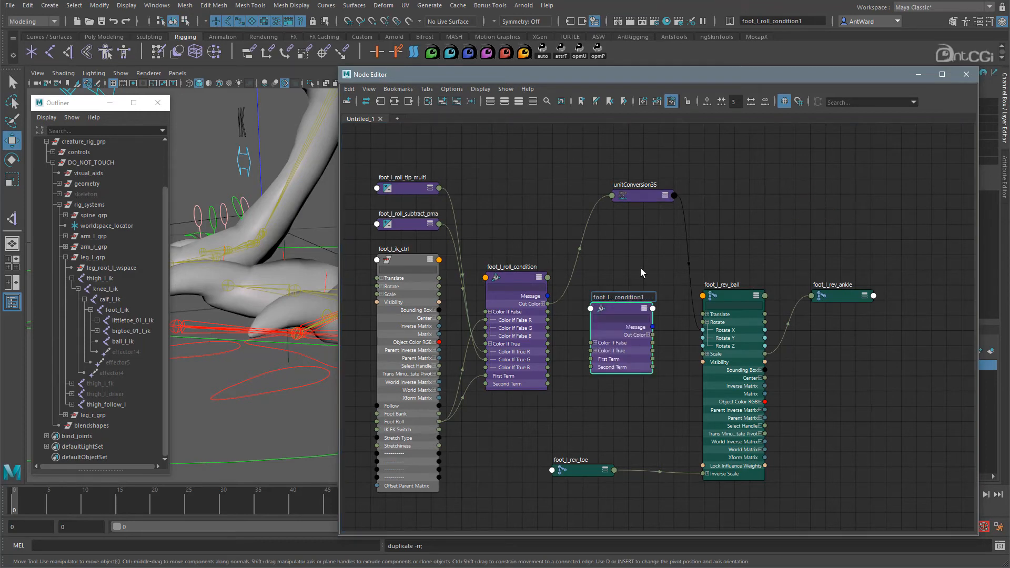
key("Return")
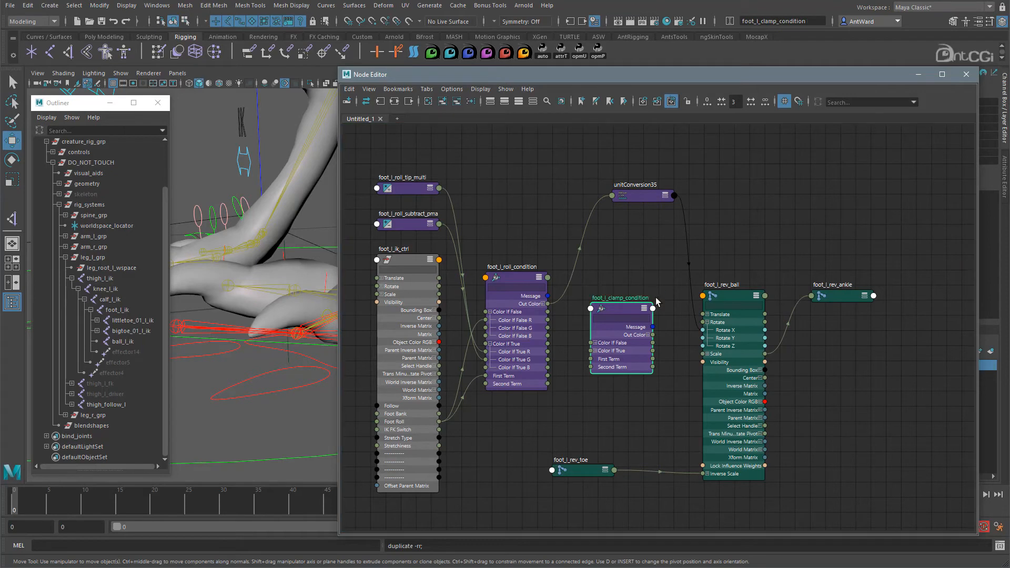
- Expand the clamp condition's color attributes and connect foot_l_roll_condition's Out Color R to its First Term
left_click(595, 351)
left_click(596, 343)
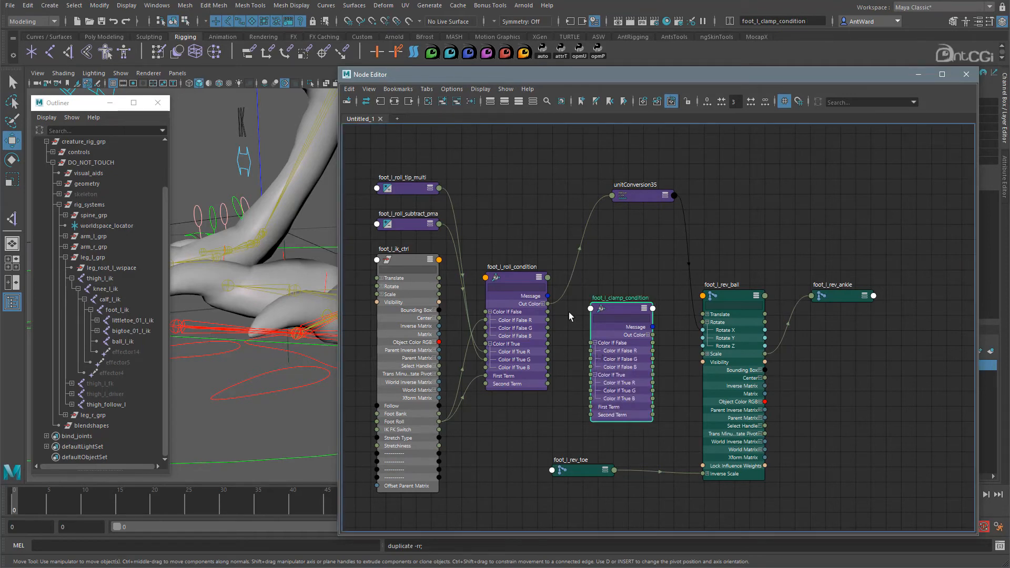
left_click(543, 305)
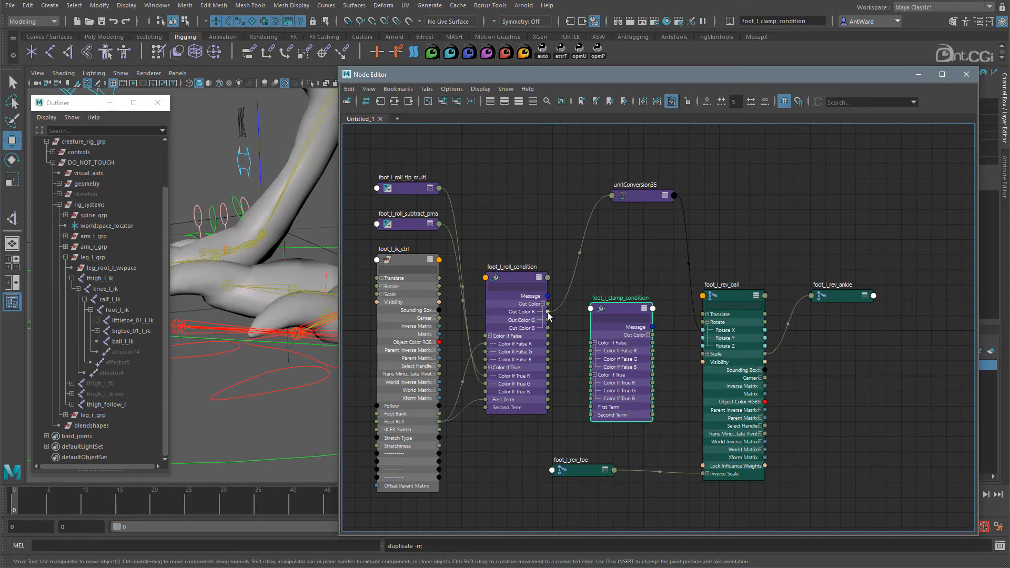
left_click_drag(563, 330, 591, 407)
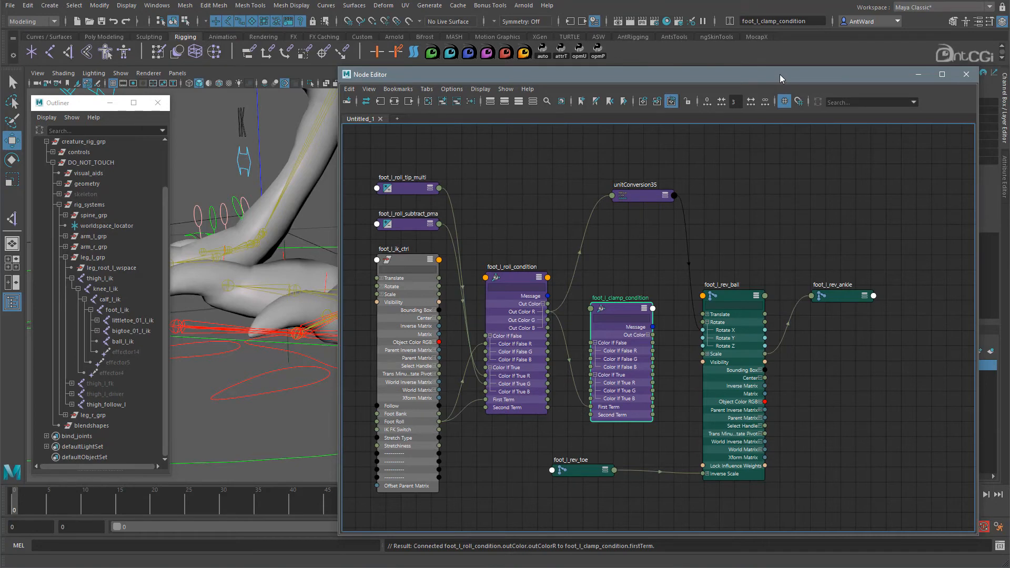
- Show the full attributes of foot_l_clamp_condition and set all its Color If True and Color If False values to 0
left_click_drag(780, 74, 652, 93)
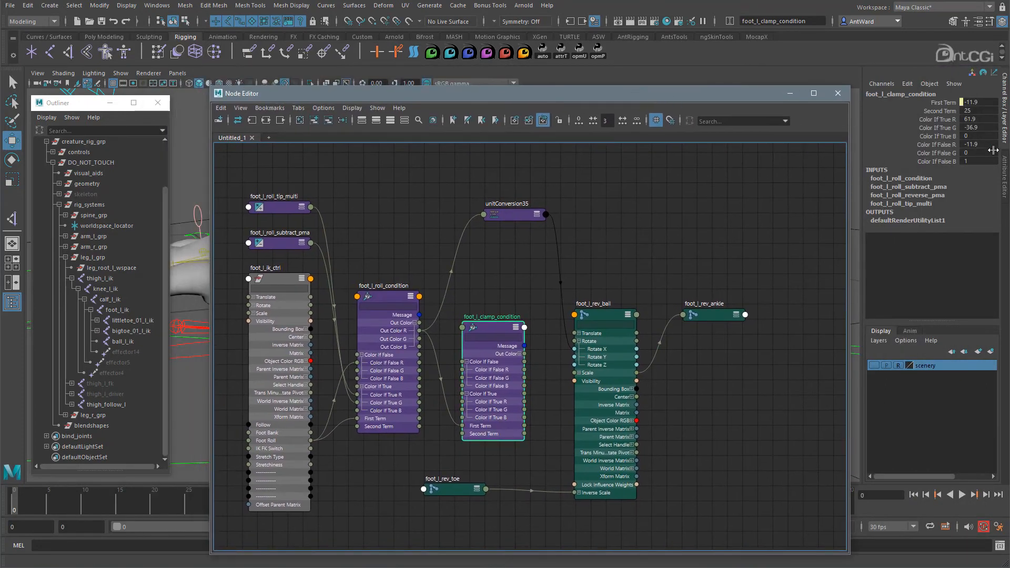
left_click(1004, 164)
left_click_drag(759, 97, 689, 104)
left_click_drag(870, 232, 835, 245)
type("00")
key("Return")
left_click_drag(909, 232, 876, 232)
type("0")
left_click_drag(943, 243, 901, 242)
type("0")
key("Return")
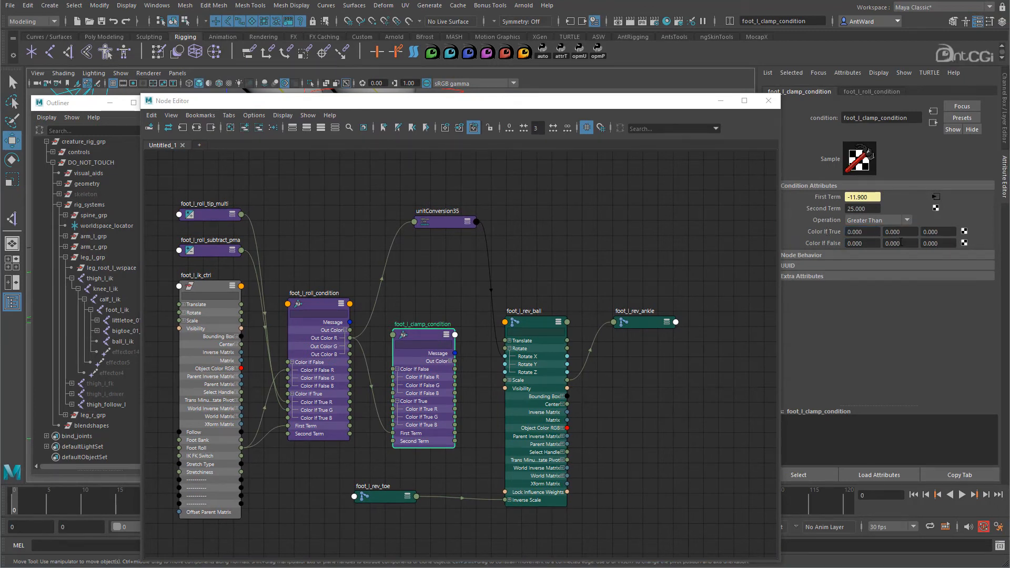
- Set foot_l_clamp_condition's Second Term to 0 and its operation to Less Than
left_click(873, 209)
type("0")
key("Return")
left_click(871, 221)
left_click(866, 274)
- Connect foot_l_roll_condition's Out Color R to foot_l_clamp_condition's Color If False R
left_click_drag(360, 343, 351, 342)
left_click_drag(351, 340, 392, 381)
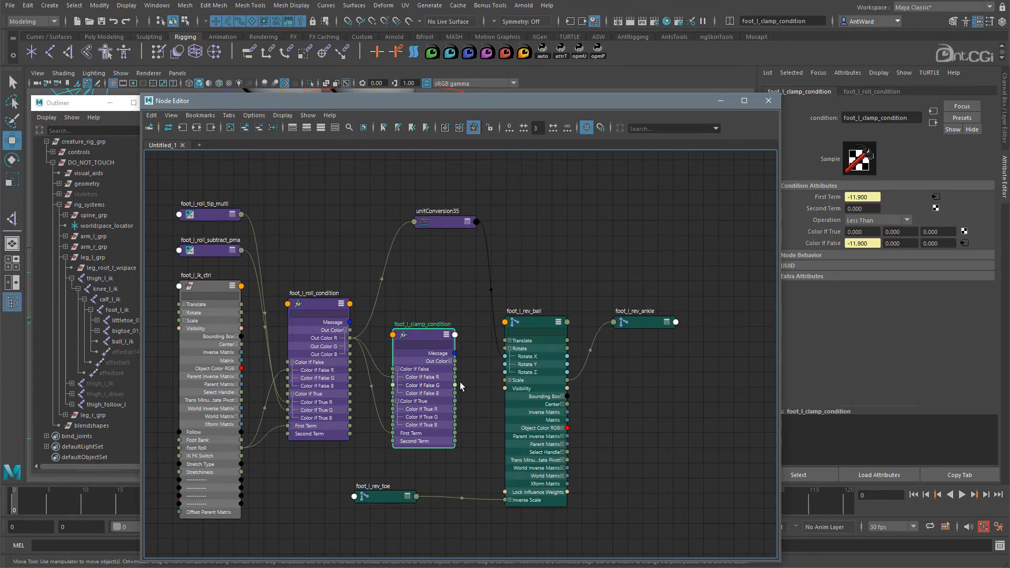
- Expand foot_l_clamp_condition's Out Color and connect Out Color R to foot_l_rev_ball's Rotate X
left_click(450, 361)
left_click_drag(530, 317, 549, 310)
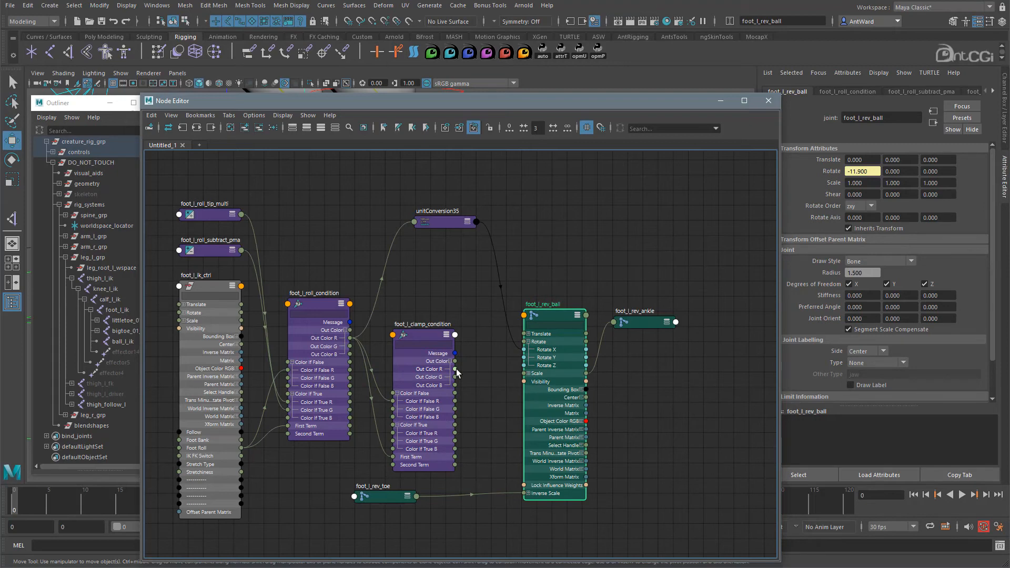
left_click_drag(457, 372, 524, 350)
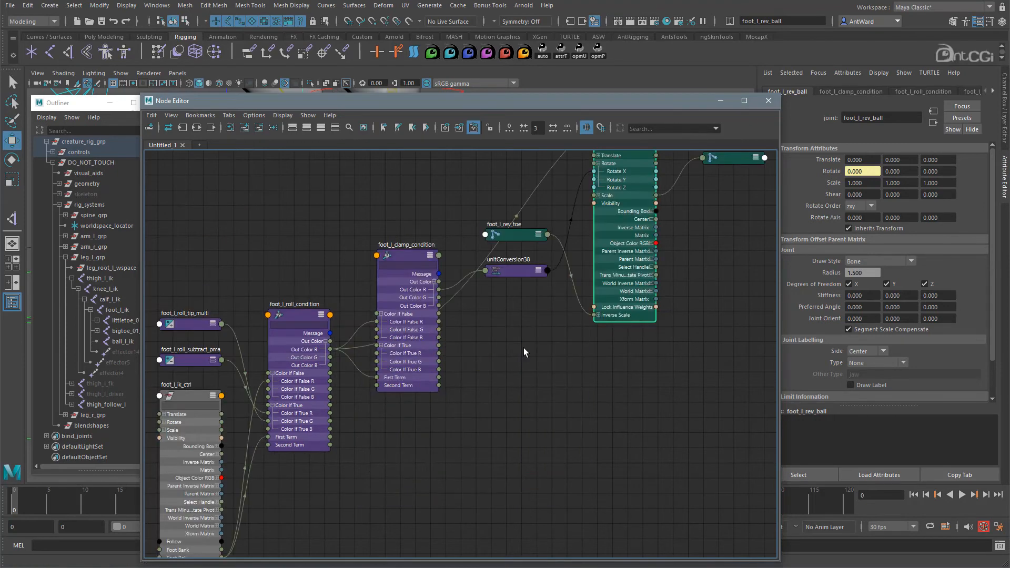
- Minimize the Node Editor, frame foot_l_ik_ctrl and scrub its Foot Roll attribute to test the reverse foot
left_click(719, 104)
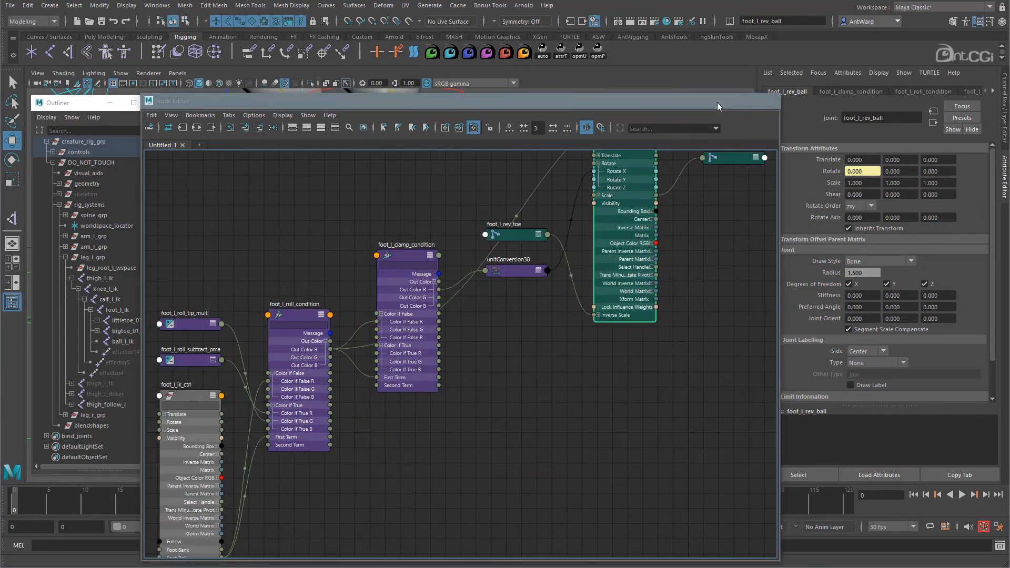
left_click(363, 347)
scroll(407, 361, "down", 1)
key("f")
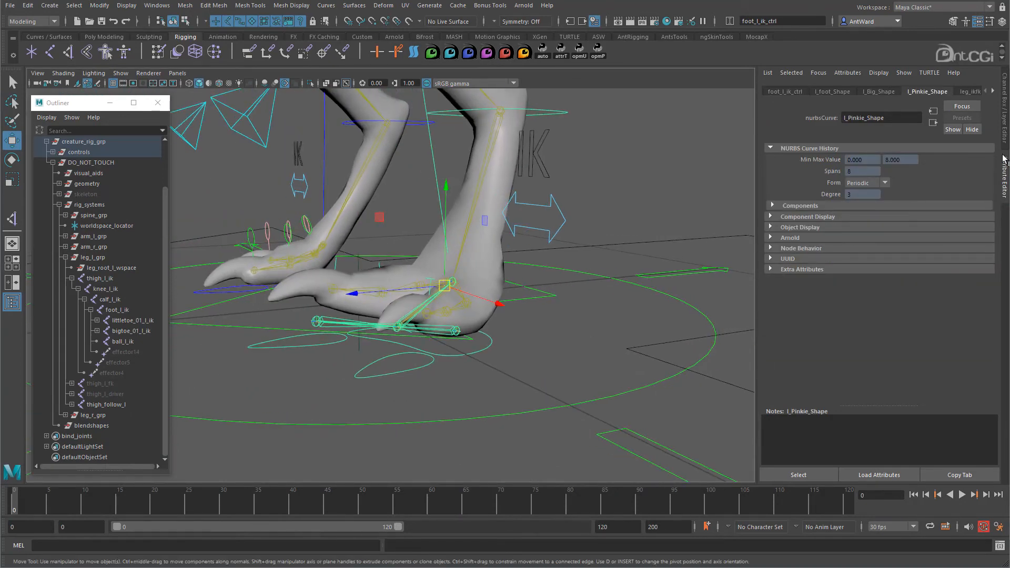
left_click(1006, 136)
left_click(939, 254)
middle_click_drag(590, 309, 670, 302)
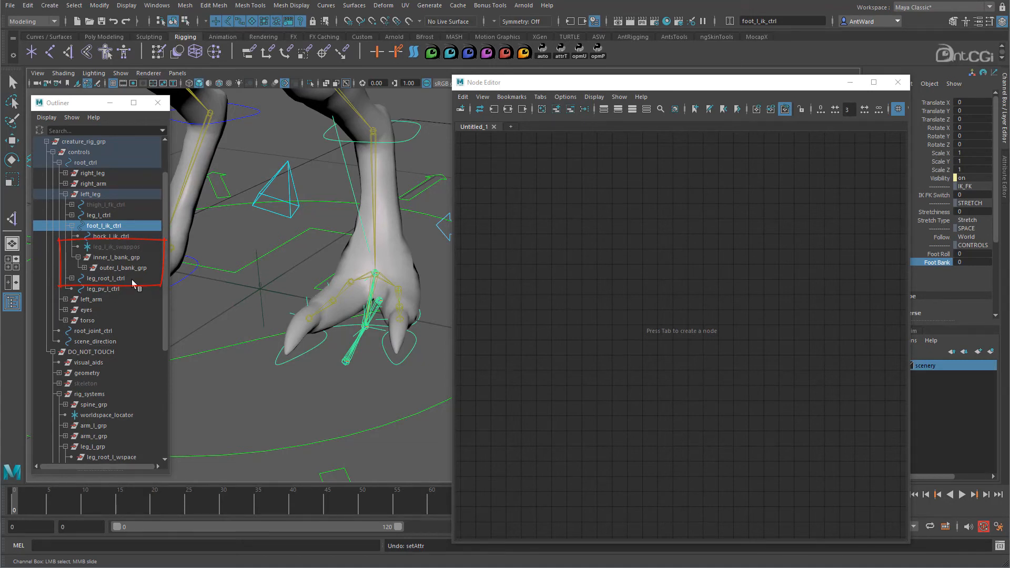
- Test-rotate inner_l_bank_grp, and select outer_l_bank_grp to inspect its pivot on the left foot
left_click(122, 258)
key("e")
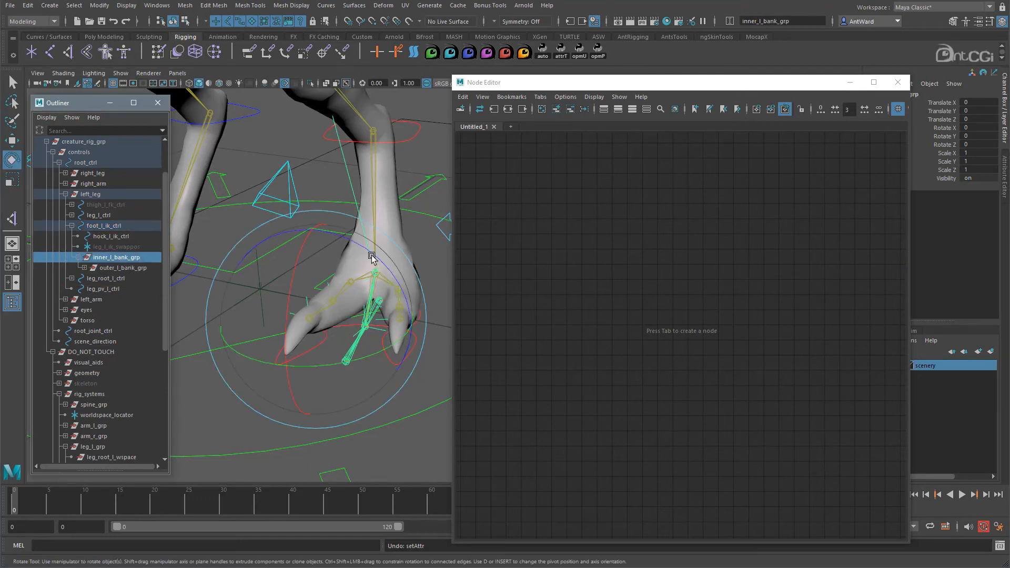
left_click_drag(374, 255, 398, 243)
left_click(124, 268)
left_click_drag(390, 385, 347, 374, "alt")
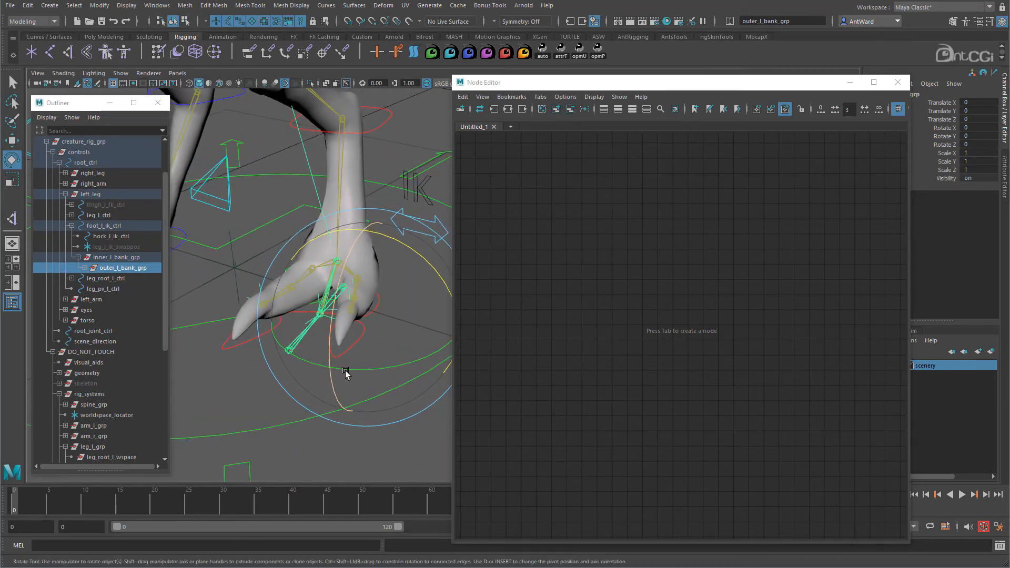
- Add inner_l_bank_grp and outer_l_bank_grp to the Node Editor, show their full attributes and place the outer group above the inner one
left_click(121, 258, "ctrl")
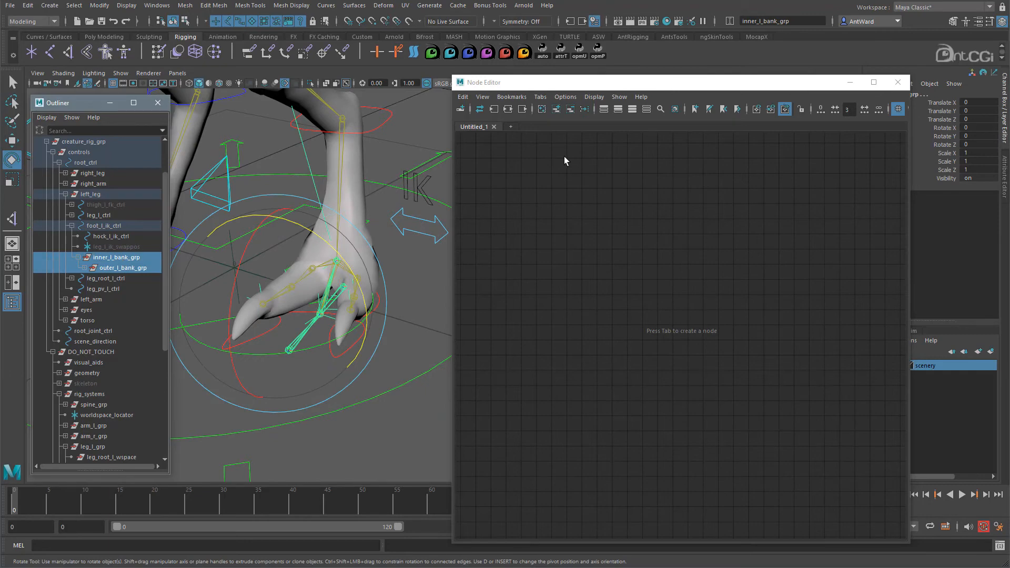
left_click(557, 109)
right_click_drag(839, 351, 740, 350, "alt")
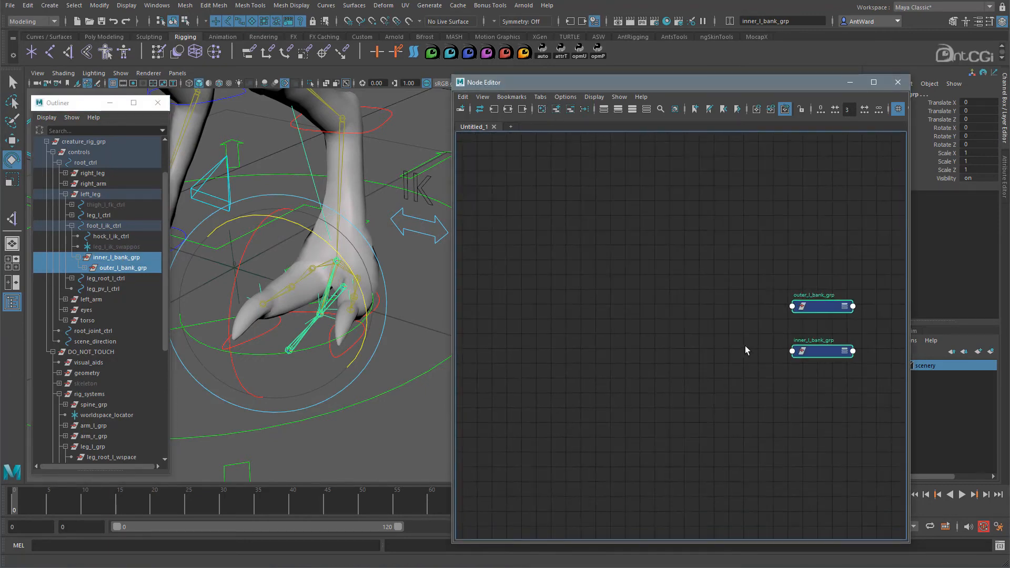
key("3")
left_click(741, 348)
left_click_drag(814, 308, 817, 182)
- Add foot_l_ik_ctrl to the Node Editor graph and show its full attributes
left_click(220, 385)
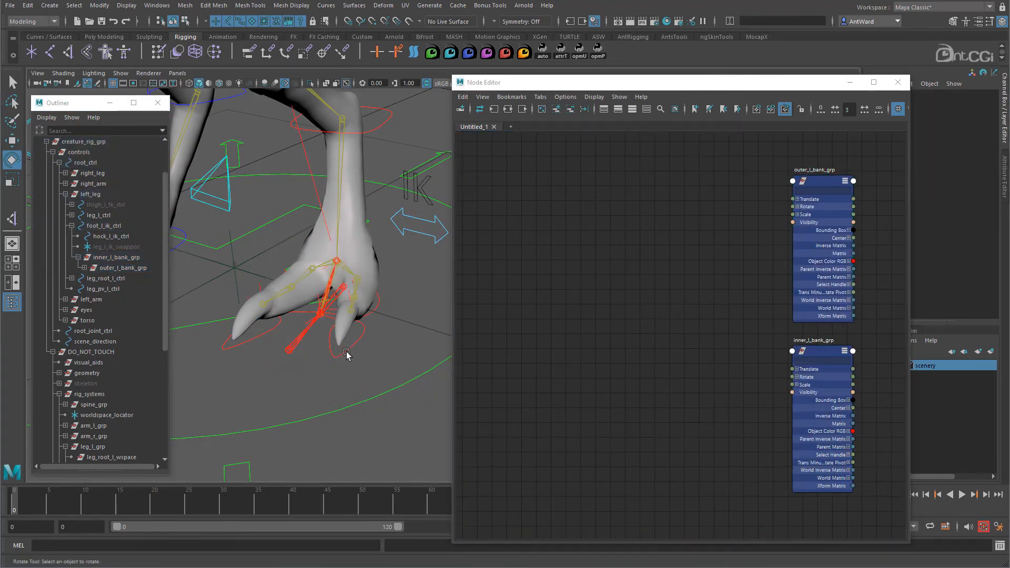
left_click(345, 351)
left_click(559, 112)
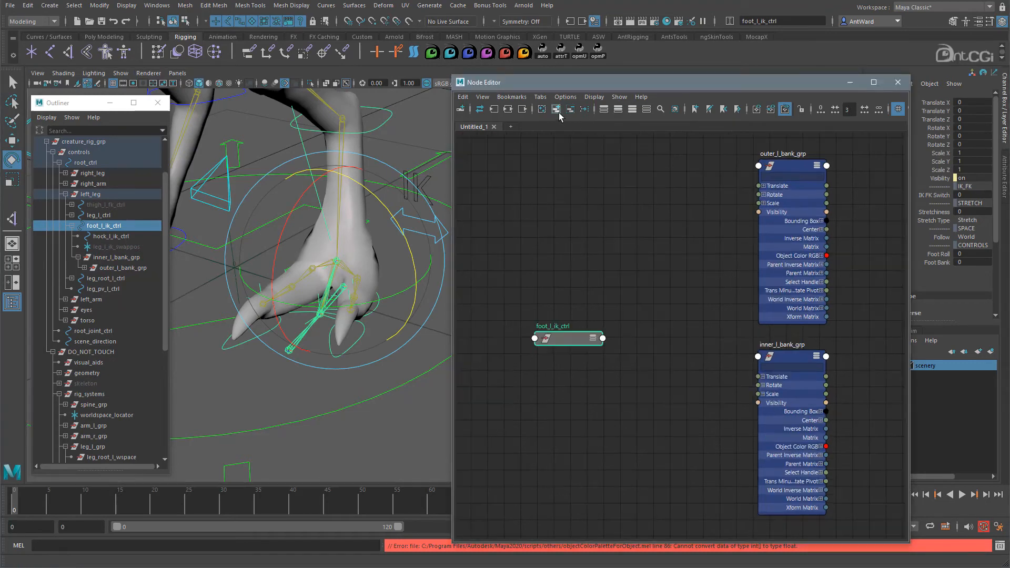
left_click_drag(564, 341, 564, 230)
key("3")
- Create a condition node and name it foot_l_bank_condition
left_click(671, 359)
type("condition")
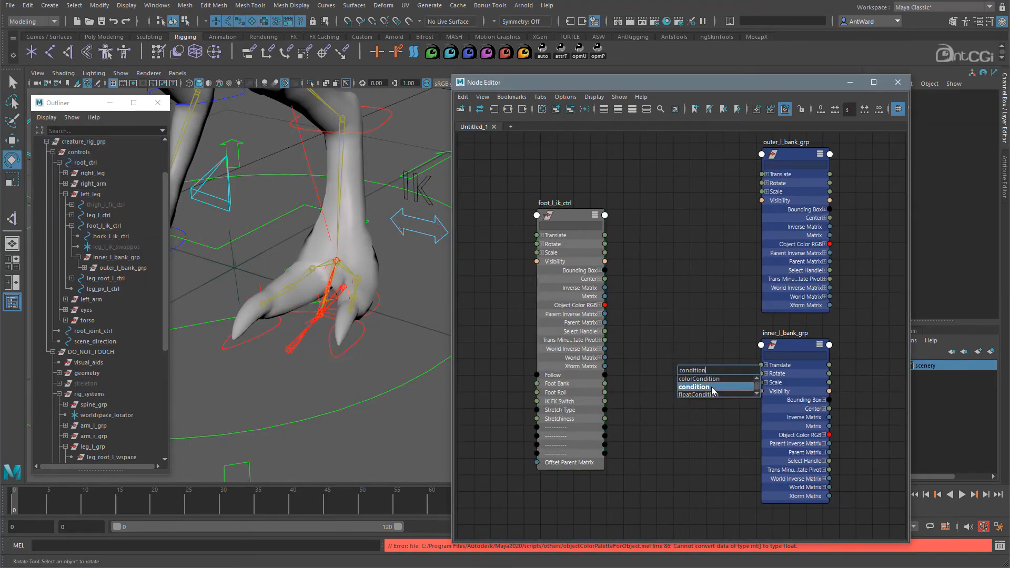
key("Return")
type("foot")
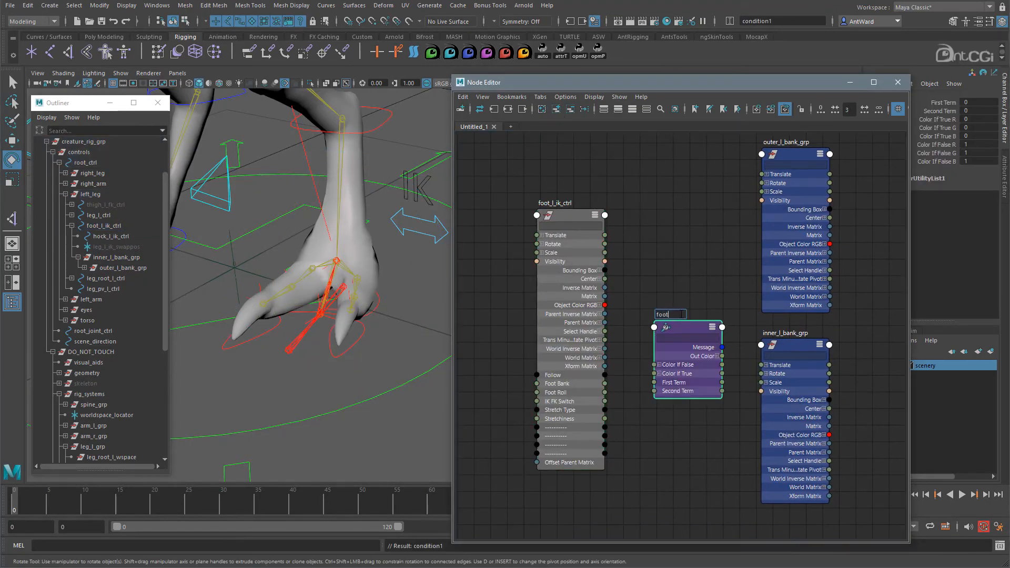
type("_l_bank_condition")
key("Return")
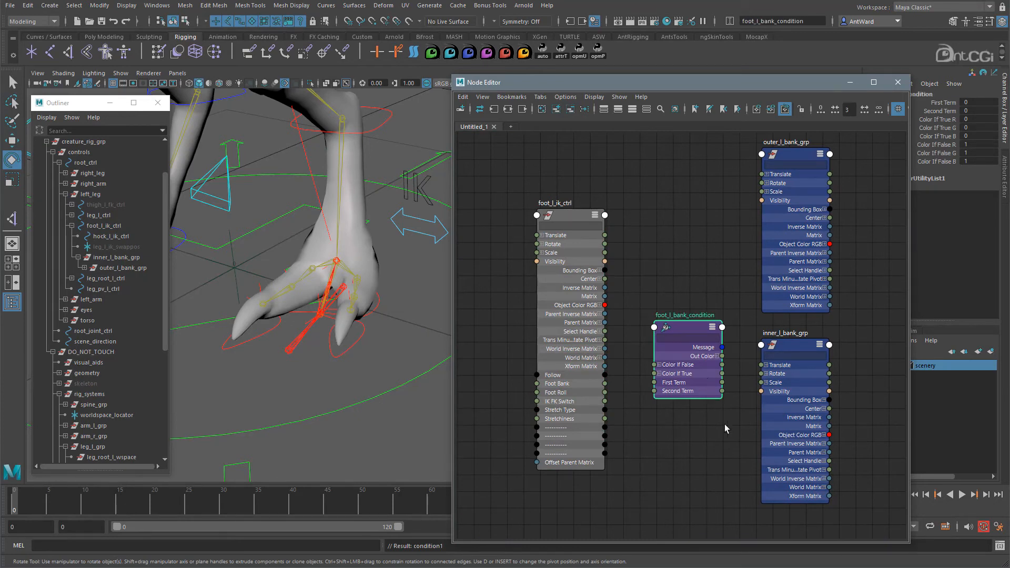
- Expand foot_l_bank_condition's color attributes and connect foot_l_ik_ctrl's Foot Bank to its First Term
left_click(661, 370)
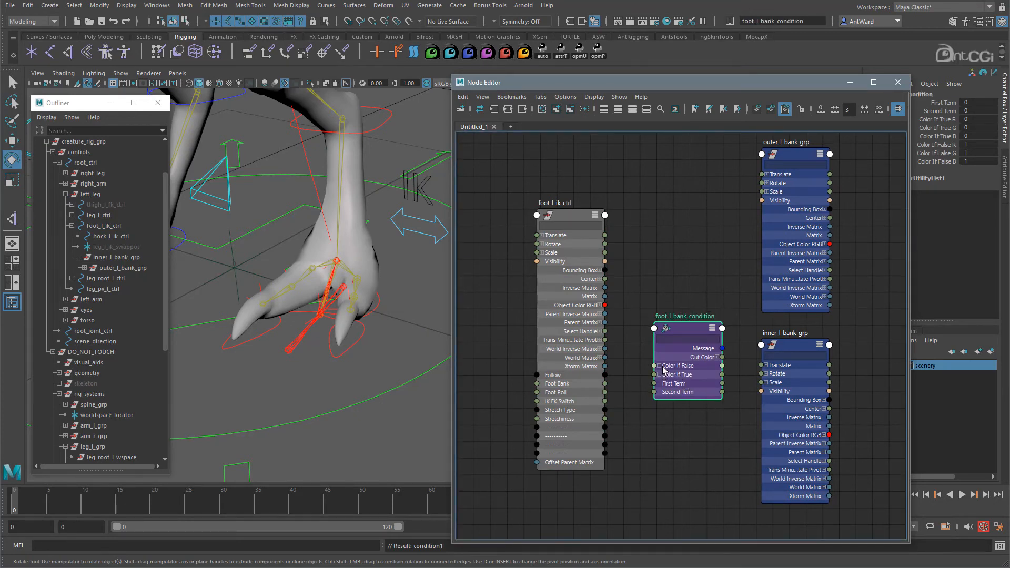
left_click(661, 366)
left_click(661, 401)
left_click_drag(688, 332, 679, 281)
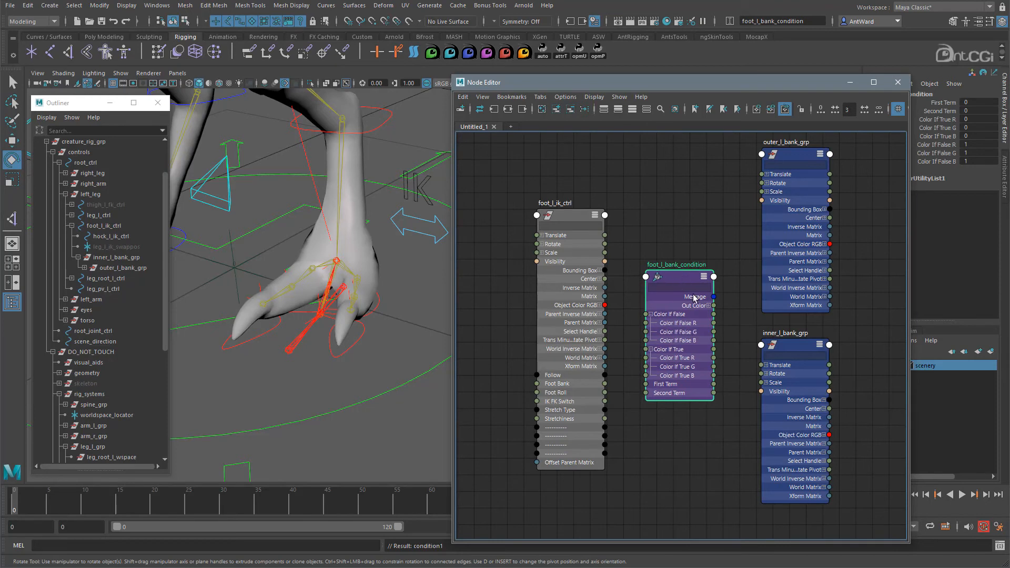
left_click(709, 307)
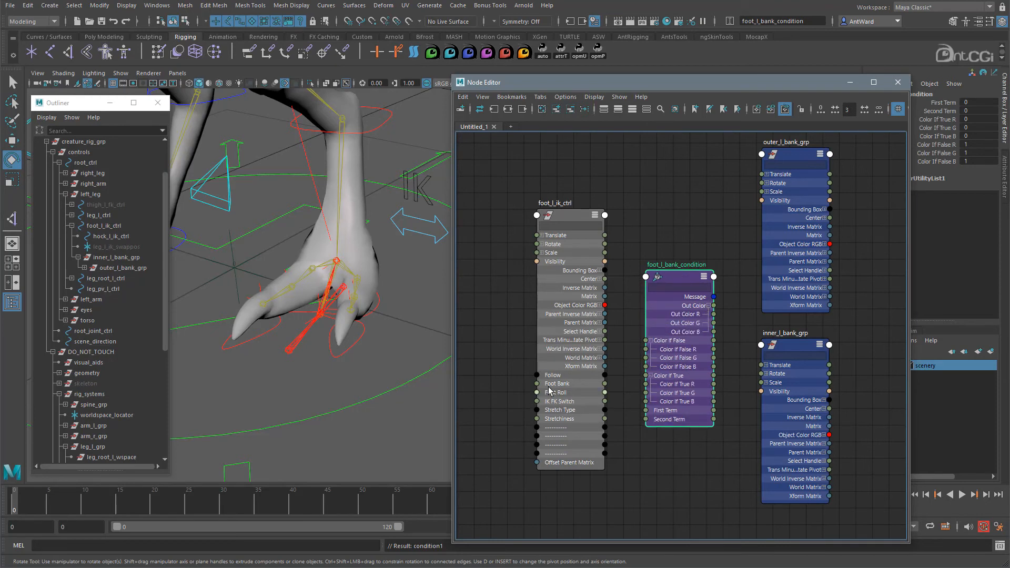
left_click_drag(610, 403, 646, 411)
- Set foot_l_bank_condition's operation to Greater Than and connect Foot Bank to its Color If True R
left_click_drag(716, 85, 621, 98)
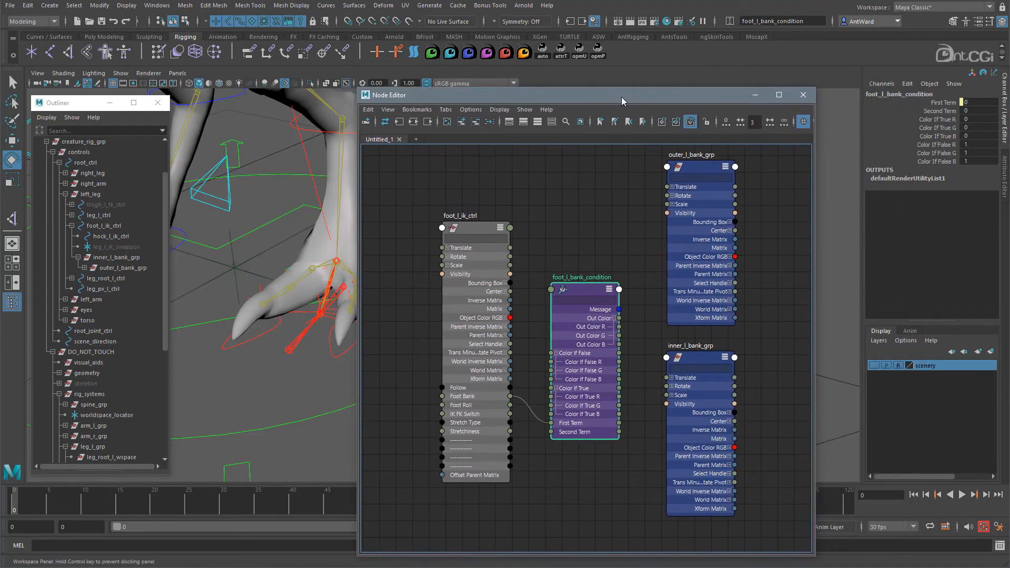
left_click(1006, 173)
left_click_drag(727, 98, 659, 87)
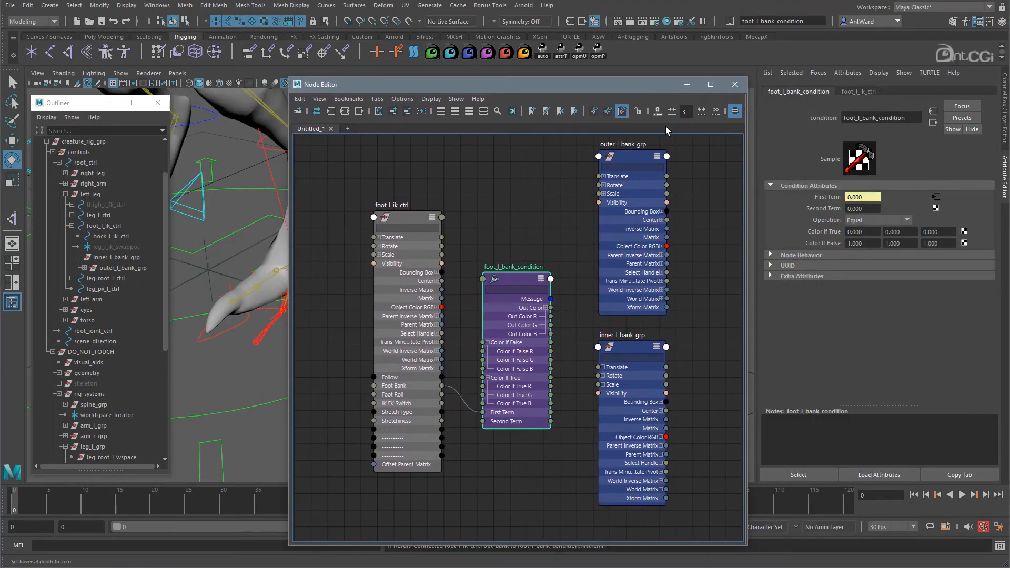
left_click(869, 220)
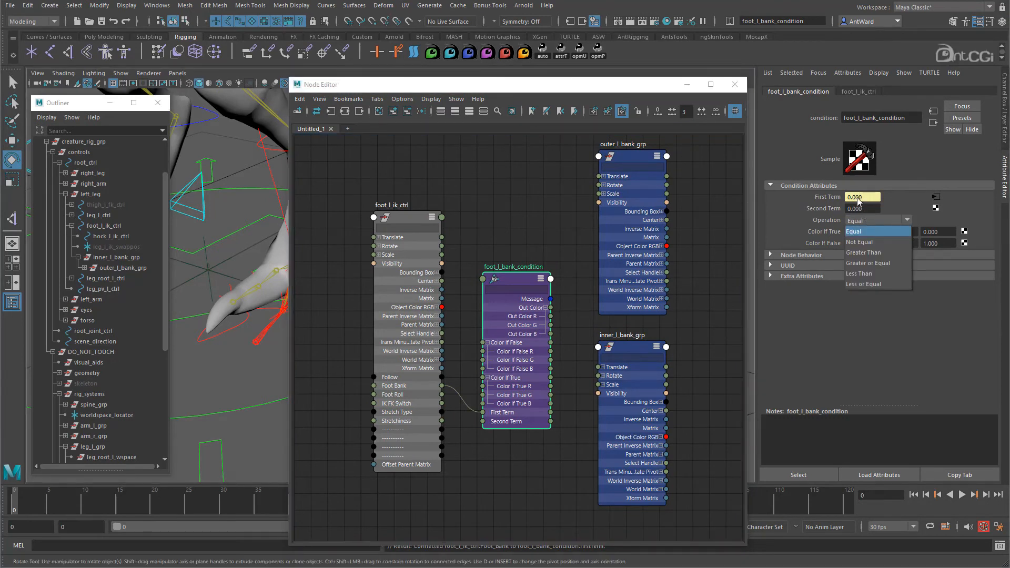
left_click(871, 255)
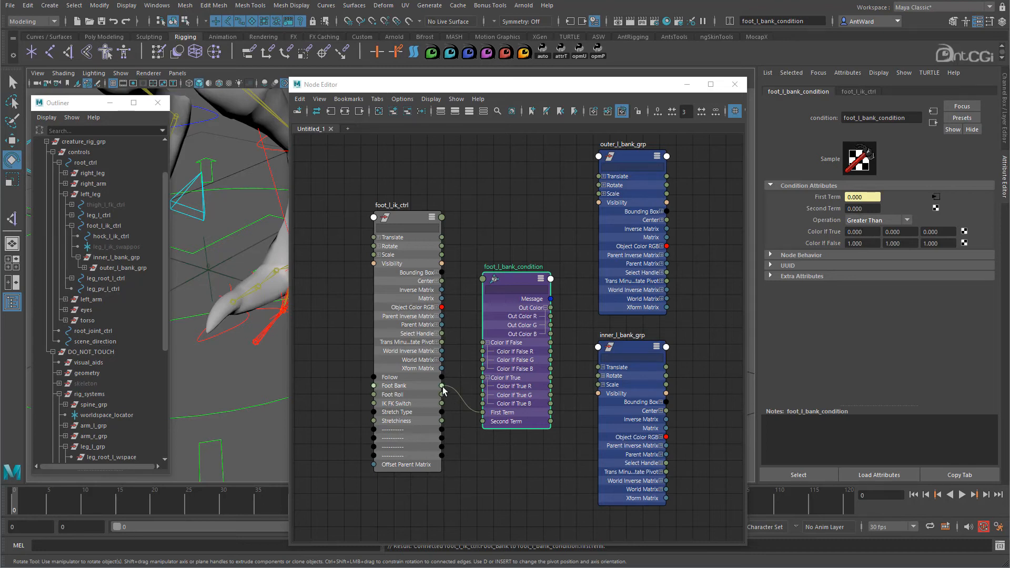
left_click_drag(443, 389, 482, 388)
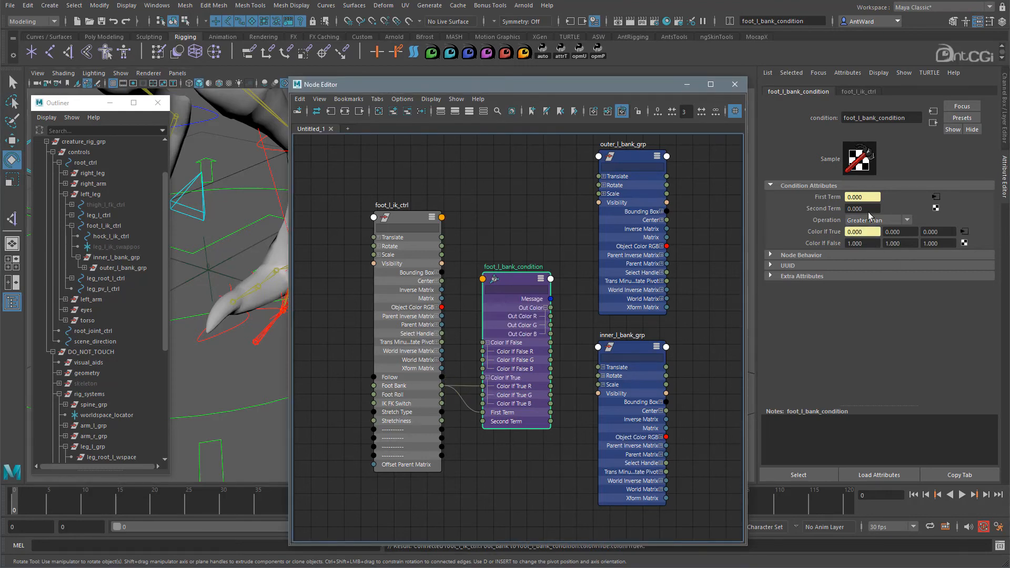
- Set foot_l_bank_condition's Color If False R to 0 and connect Foot Bank to its Color If False G
left_click(860, 244)
type("0")
key("Return")
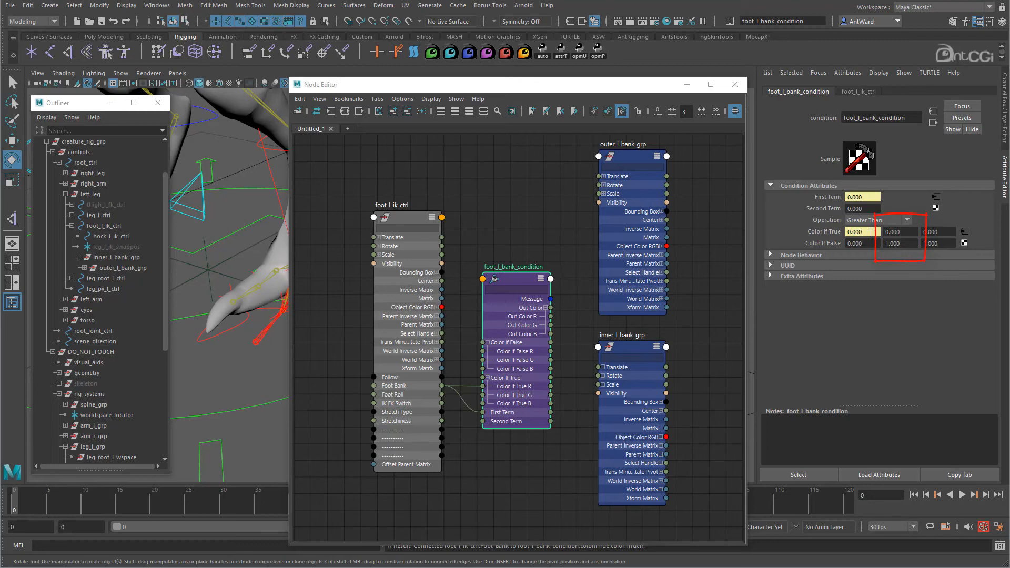
left_click(910, 247)
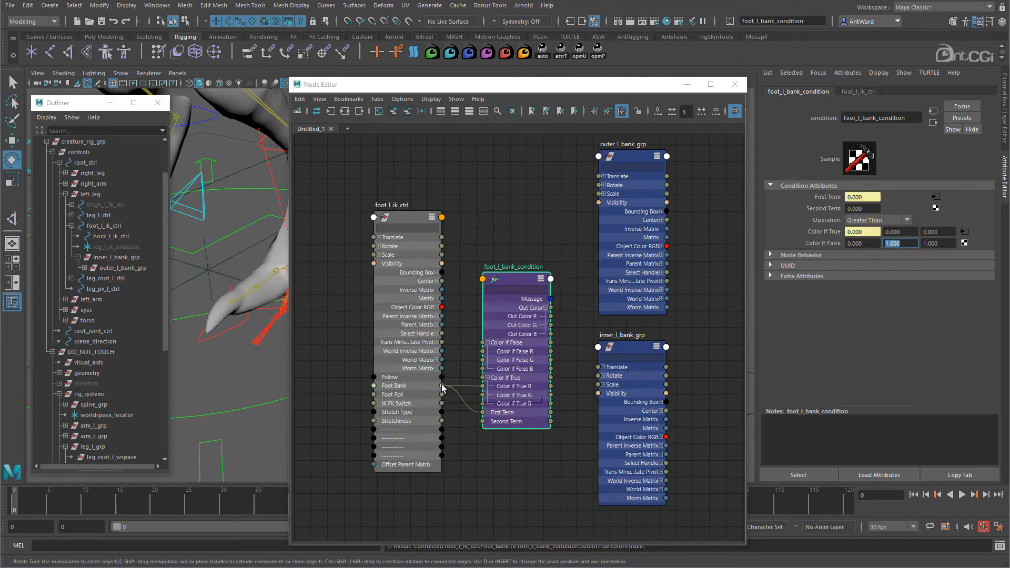
left_click_drag(442, 387, 483, 360)
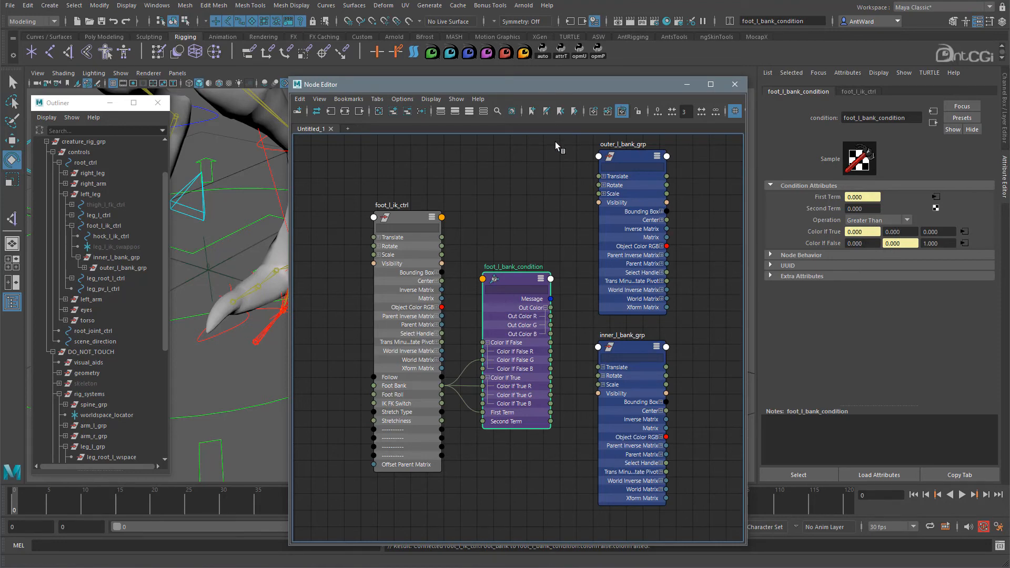
- Test-rotate inner_l_bank_grp about Z to check the banking axis, and undo the rotation
left_click_drag(519, 90, 704, 80)
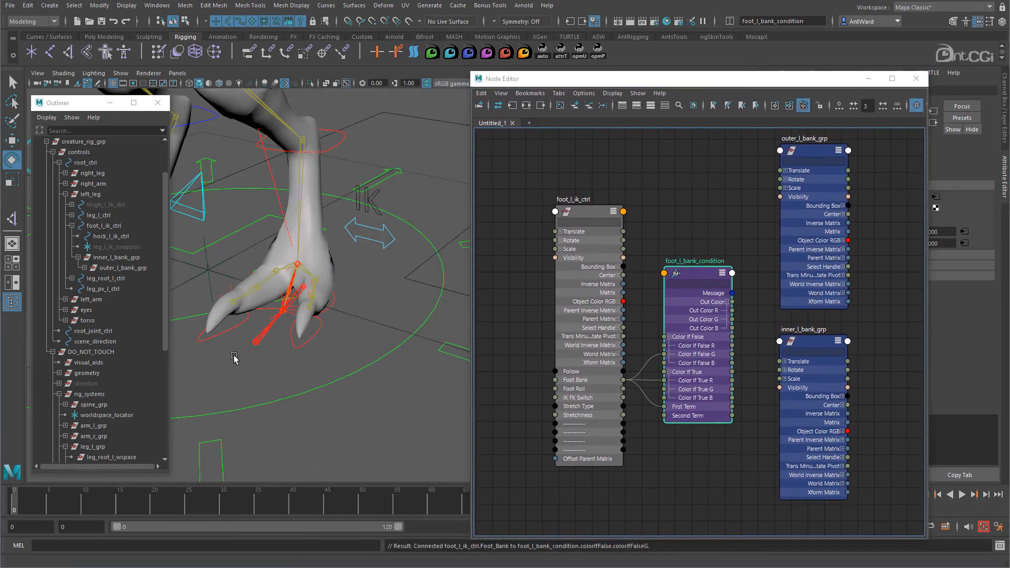
left_click(113, 258)
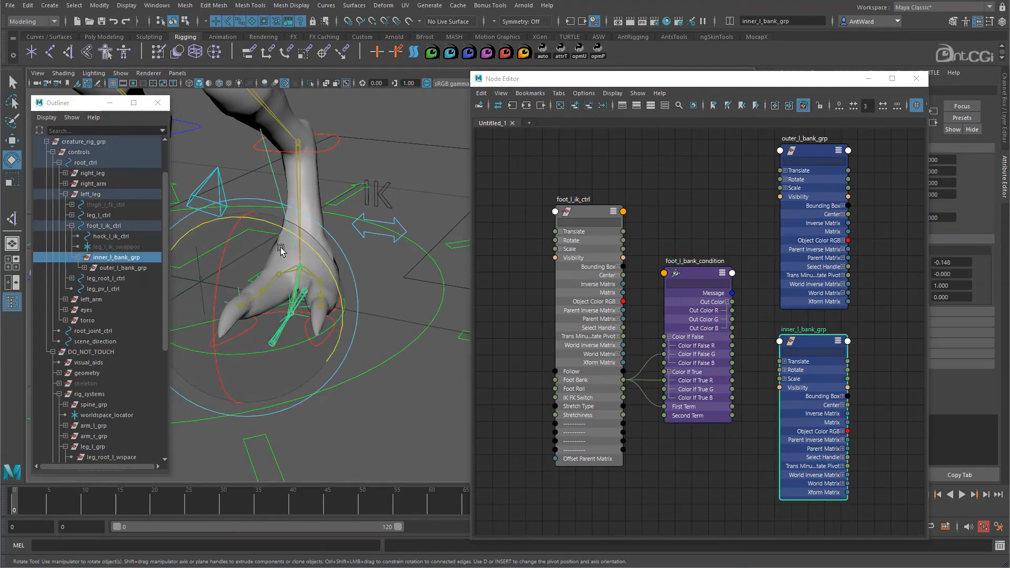
left_click_drag(290, 234, 302, 242)
key("ctrl+z")
key("ctrl+z")
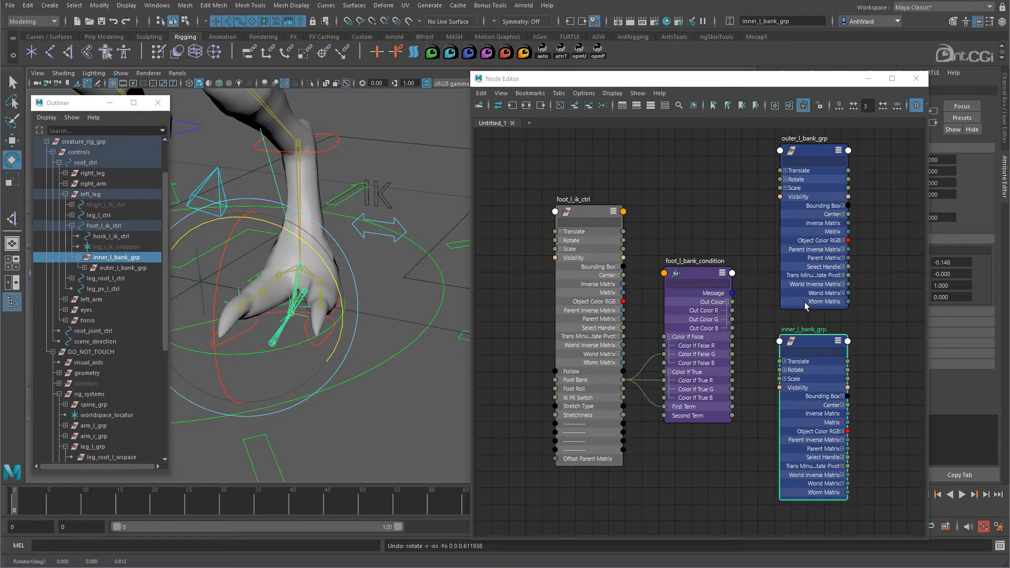
- Connect foot_l_bank_condition's Out Color R to outer_l_bank_grp's Rotate Z
left_click_drag(733, 311, 750, 236)
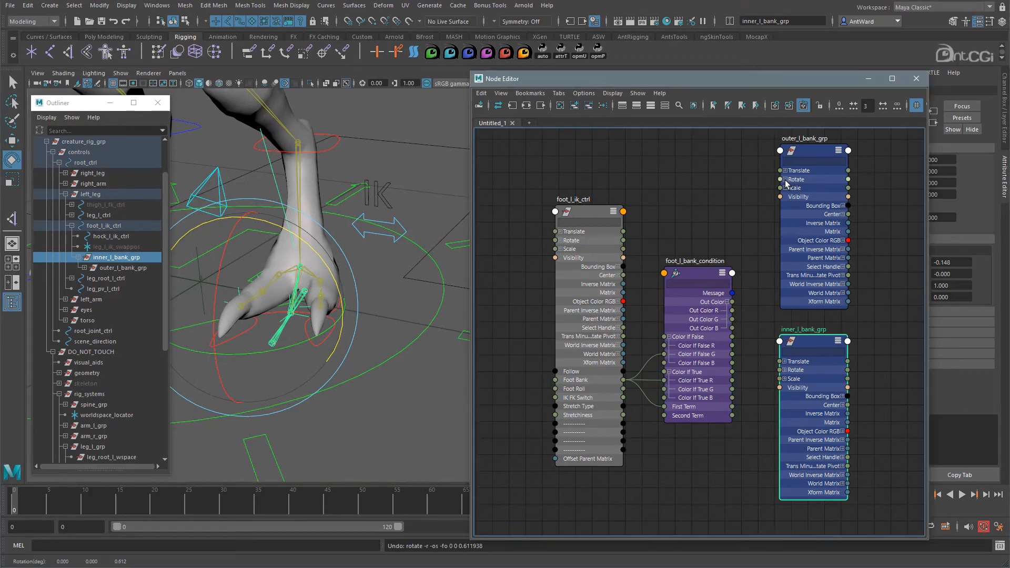
left_click(785, 180)
left_click_drag(732, 311, 781, 210)
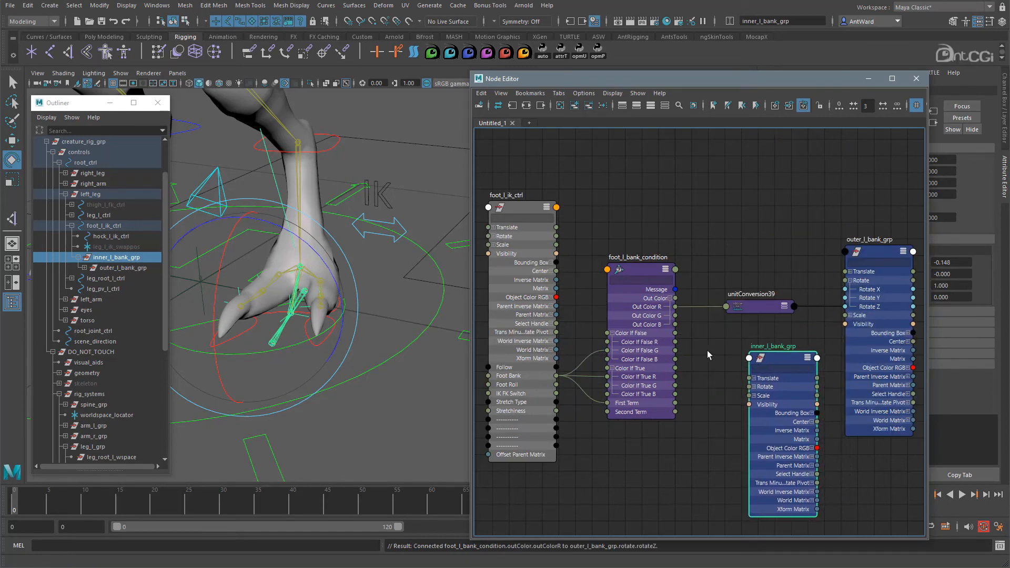
- Connect foot_l_bank_condition's Out Color G to inner_l_bank_grp's Rotate Z
left_click(755, 387)
left_click_drag(676, 315, 750, 413)
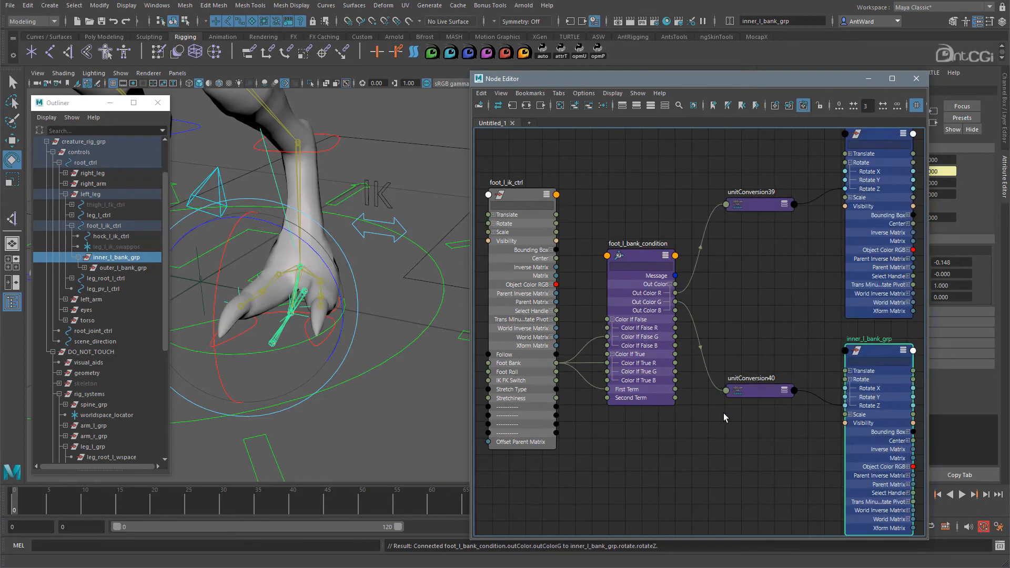
middle_click_drag(734, 402, 724, 401, "alt")
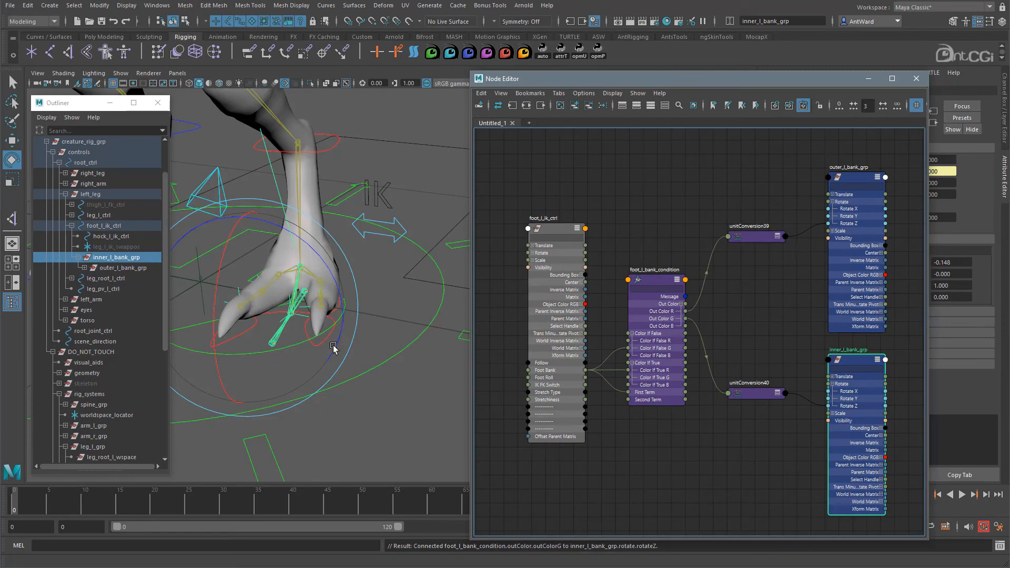
- Scrub foot_l_ik_ctrl's Foot Bank to test the banking, undo the change and bring back the Node Editor
left_click(389, 300)
left_click(335, 327)
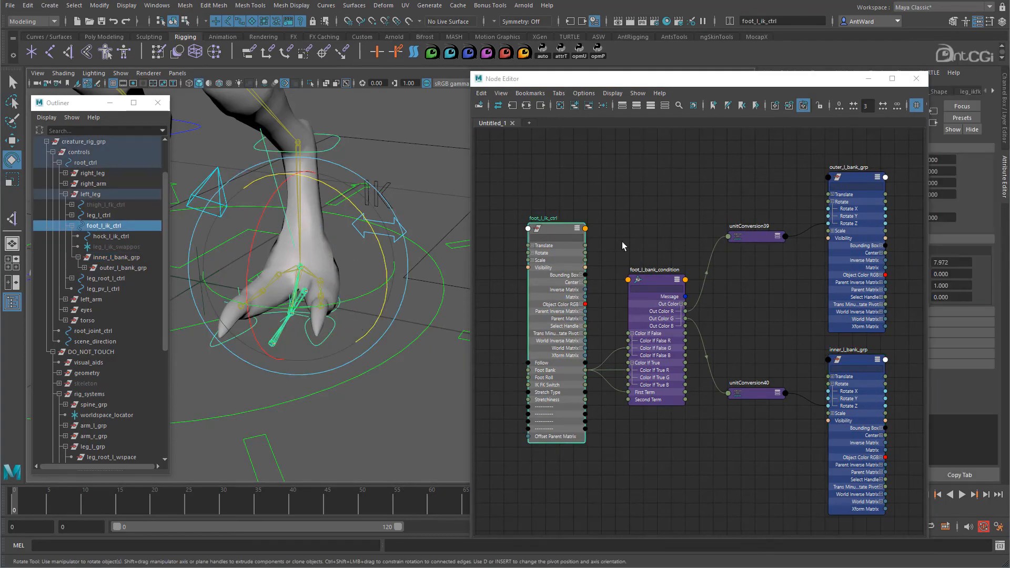
left_click(870, 80)
left_click(1001, 138)
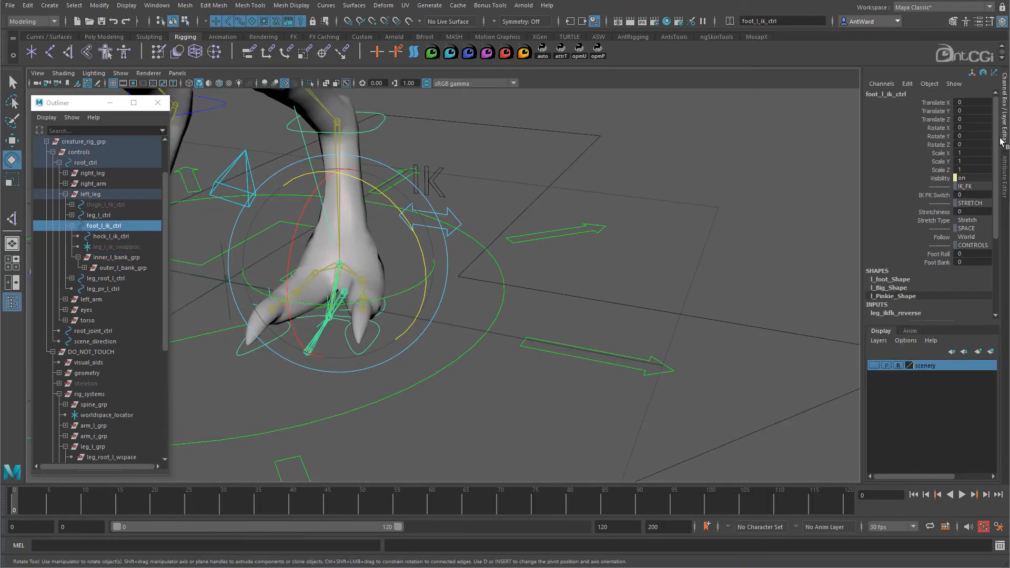
left_click(938, 263)
middle_click_drag(532, 306, 402, 303)
key("ctrl+z")
left_click(47, 565)
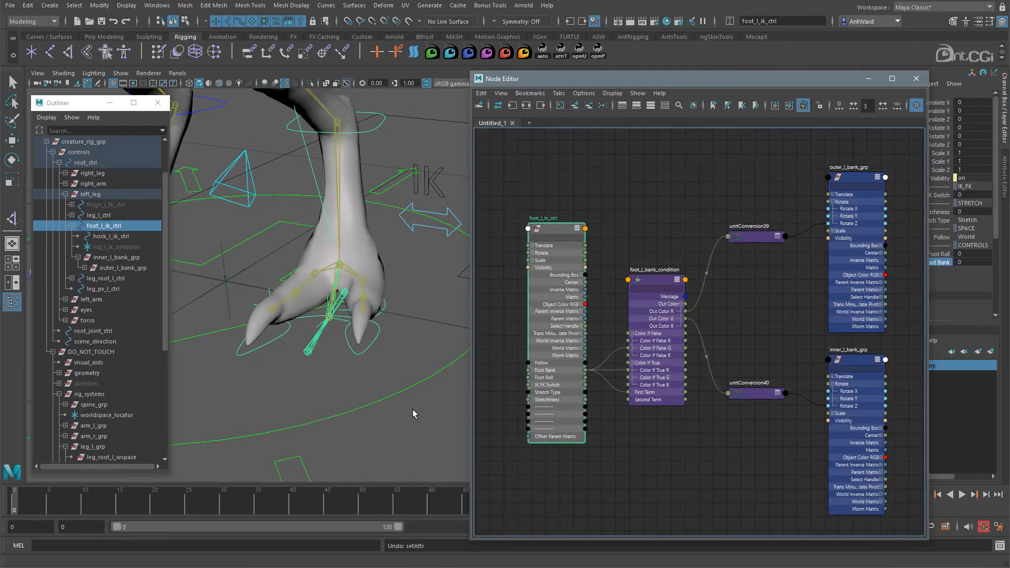
- Swap foot_l_bank_condition's outputs: connect Out Color R to inner_l_bank_grp's Rotate Z and Out Color G to outer_l_bank_grp's Rotate Z
left_click_drag(821, 231, 828, 406)
left_click(755, 393)
left_click_drag(685, 319, 830, 224)
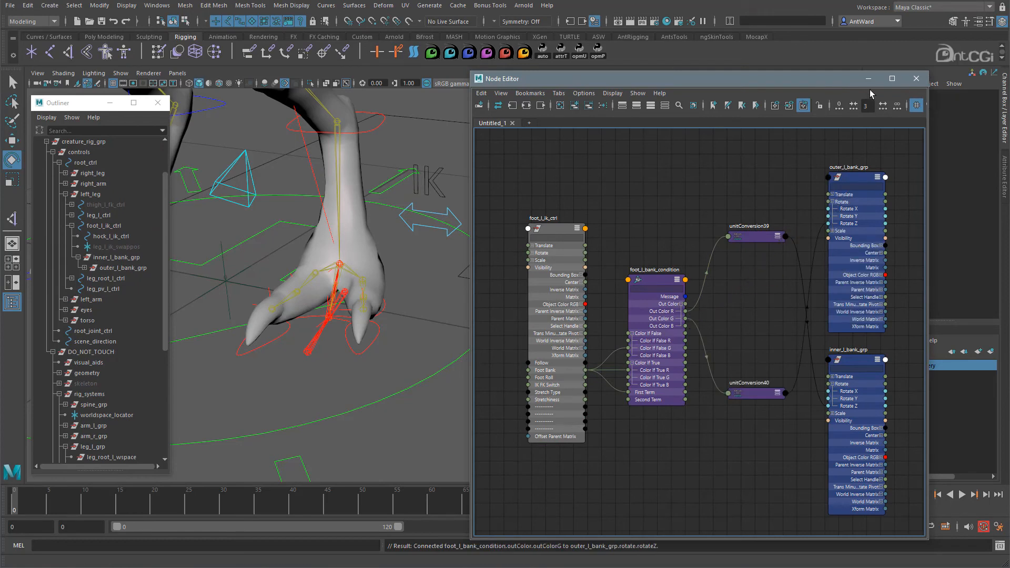
- Put the Node Editor away, scrub foot_l_ik_ctrl's Foot Bank to test the swapped banking, and undo the change
left_click(869, 78)
left_click(361, 352)
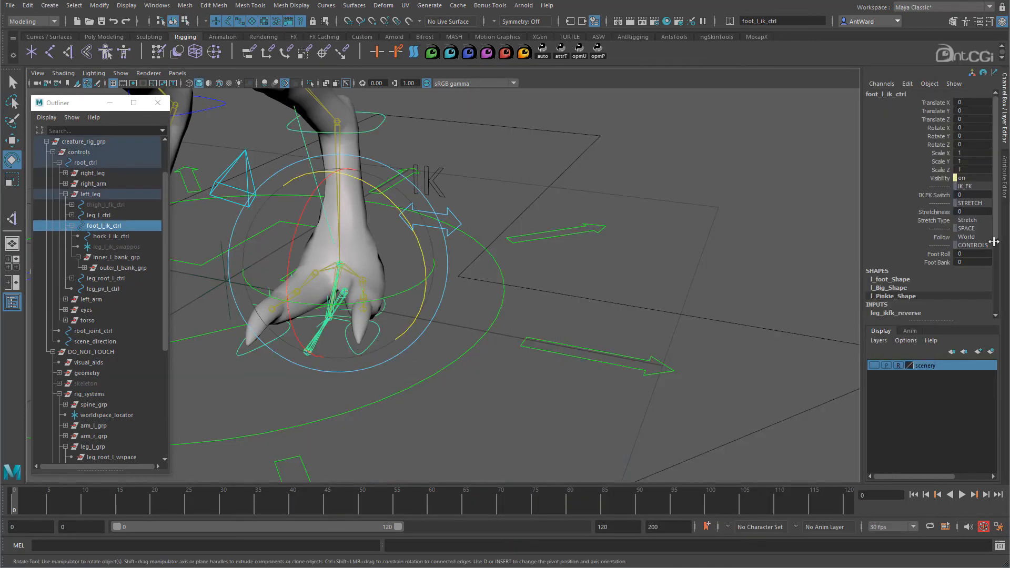
left_click(943, 263)
middle_click_drag(589, 295, 704, 279)
key("ctrl+z")
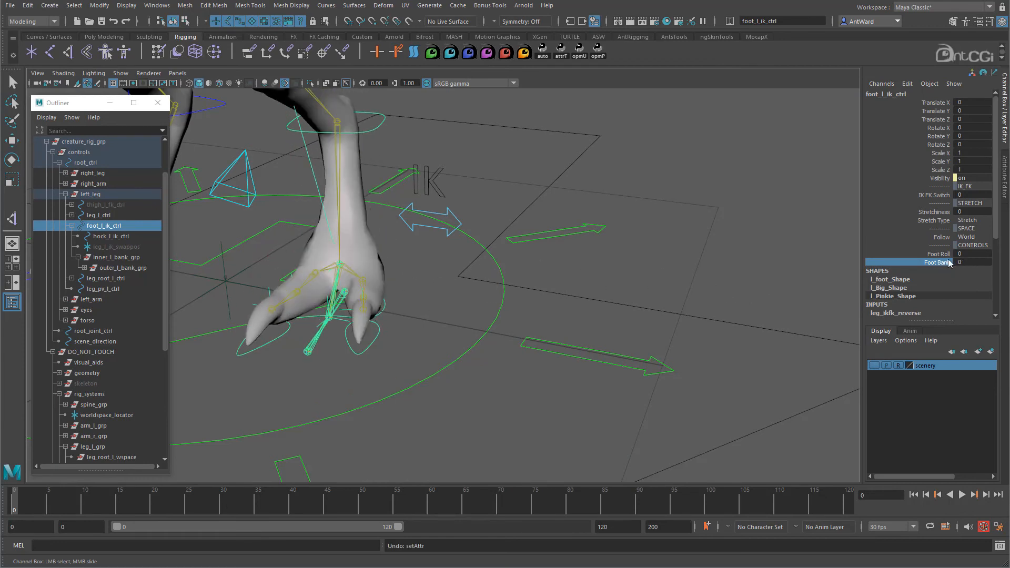
- Scrub foot_l_ik_ctrl's Foot Roll to check the left foot from the side, and reset Foot Roll to 0
left_click(939, 254)
middle_click_drag(436, 295, 368, 295)
left_click_drag(368, 294, 616, 300, "alt")
left_click(977, 253)
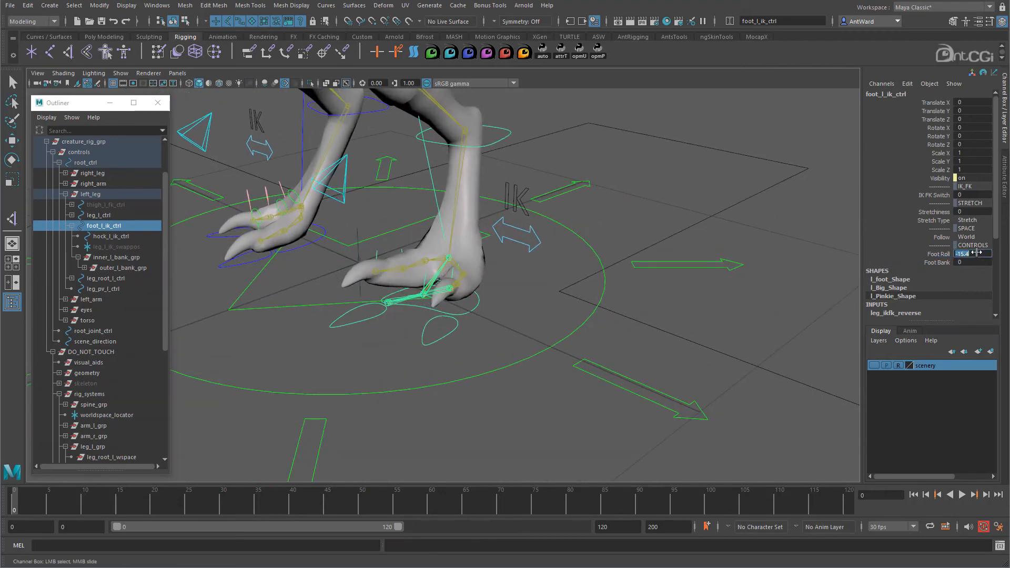
type("0")
key("Return")
- Scrub foot_l_ik_ctrl's Foot Bank, inspect the left foot and both legs from several angles, and clear the selection
left_click(942, 262)
left_click_drag(475, 291, 512, 289, "alt")
middle_click_drag(512, 289, 469, 293)
left_click_drag(541, 354, 492, 353, "alt")
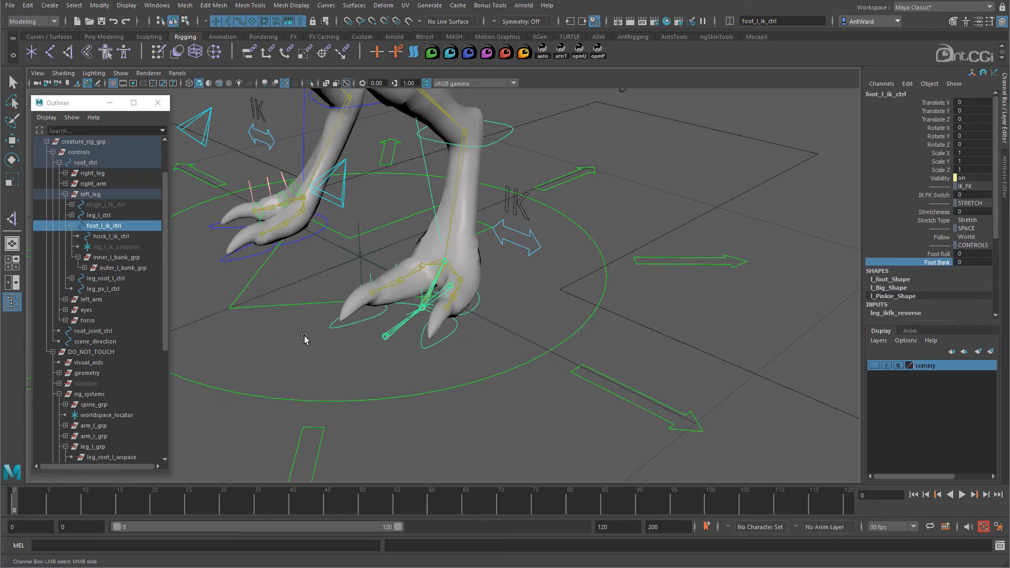
left_click_drag(524, 336, 526, 309, "alt")
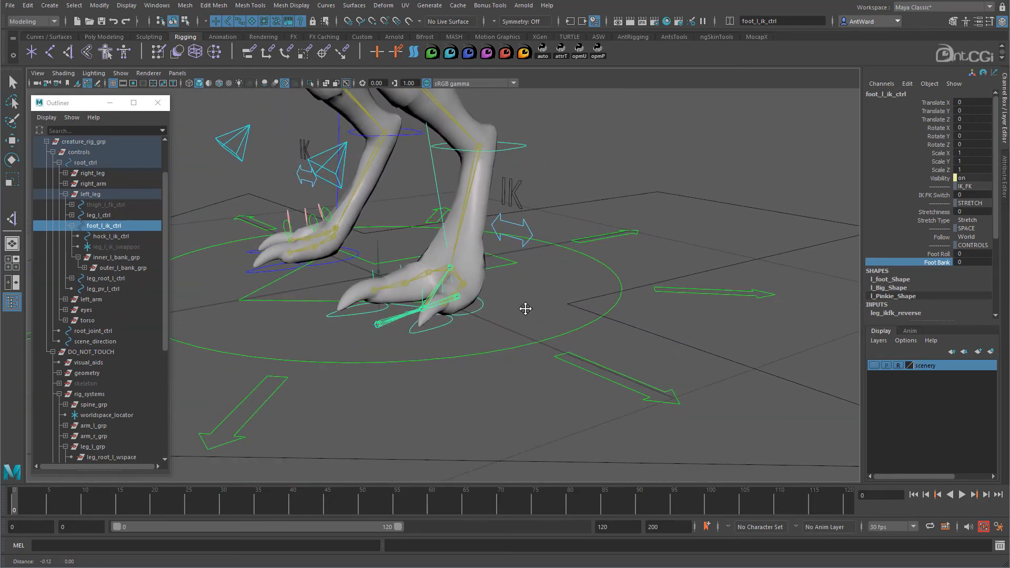
middle_click_drag(526, 309, 555, 345, "alt")
left_click_drag(555, 345, 571, 345, "alt")
right_click_drag(571, 345, 548, 347, "alt")
left_click_drag(548, 347, 545, 334, "alt")
left_click(546, 334)
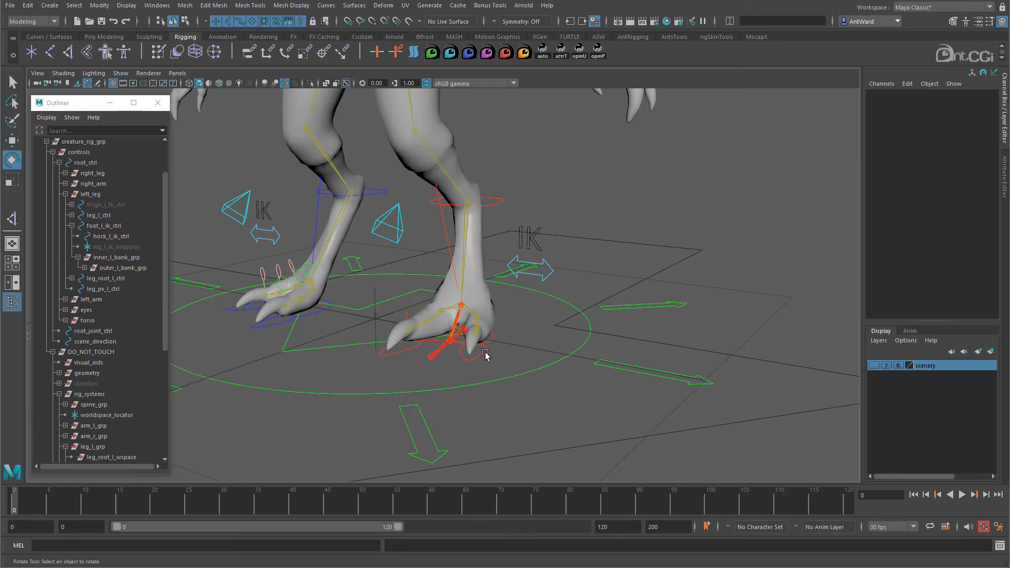
- Pose foot_l_ik_ctrl at about translate 8.8, 8.8, -8.3 and rotate 21, -13.8, -8.1
left_click(486, 356)
key("w")
left_click_drag(462, 326, 533, 286)
key("e")
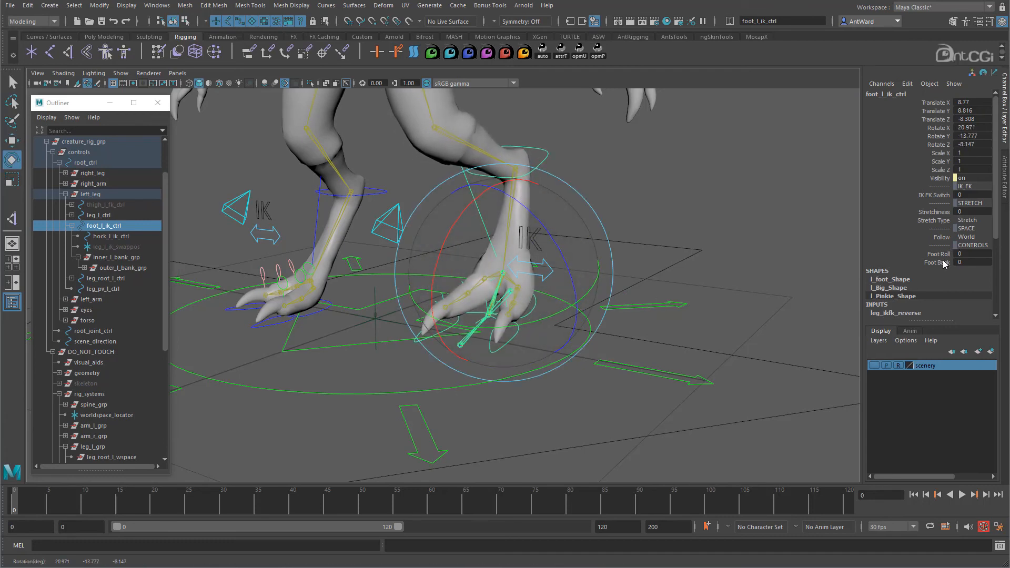
- Test Foot Bank and Foot Roll on the posed foot_l_ik_ctrl, undoing each change
left_click(938, 262)
middle_click_drag(584, 248, 778, 248)
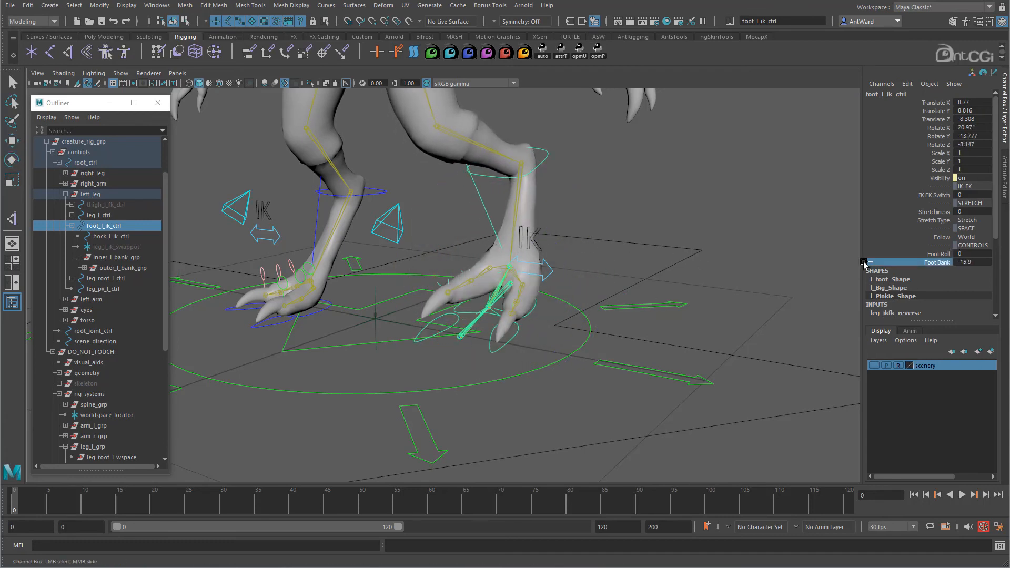
key("ctrl+z")
left_click(938, 254)
middle_click_drag(659, 273, 713, 281)
key("ctrl+z")
mouse_move(406, 356)
left_mouse_down("alt")
mouse_move(424, 350)
mouse_move(414, 349)
left_mouse_up("alt")
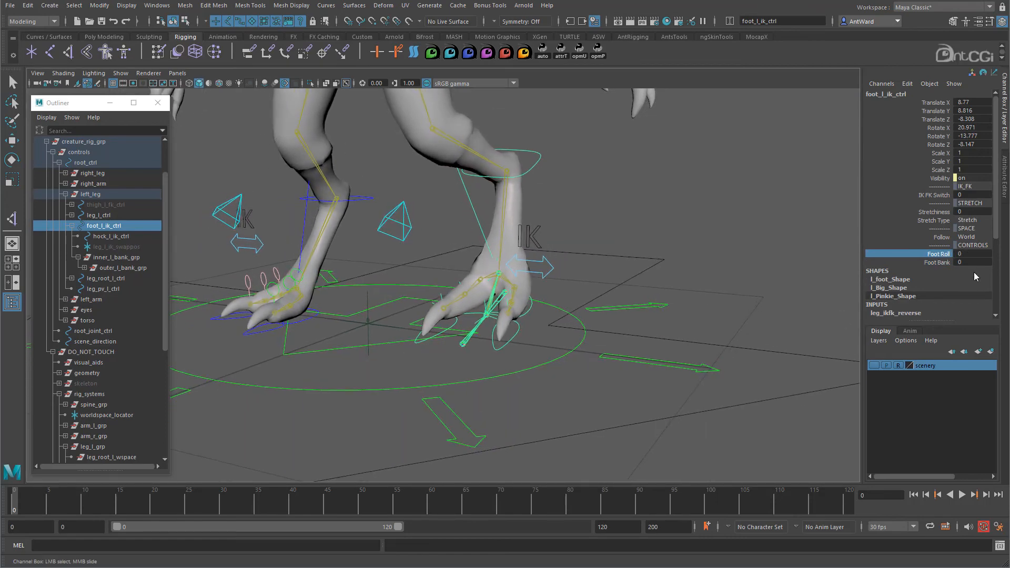
left_click_drag(816, 346, 697, 311, "alt")
- Reset all translate and rotate channels of foot_l_ik_ctrl to 0
left_click_drag(966, 102, 973, 145)
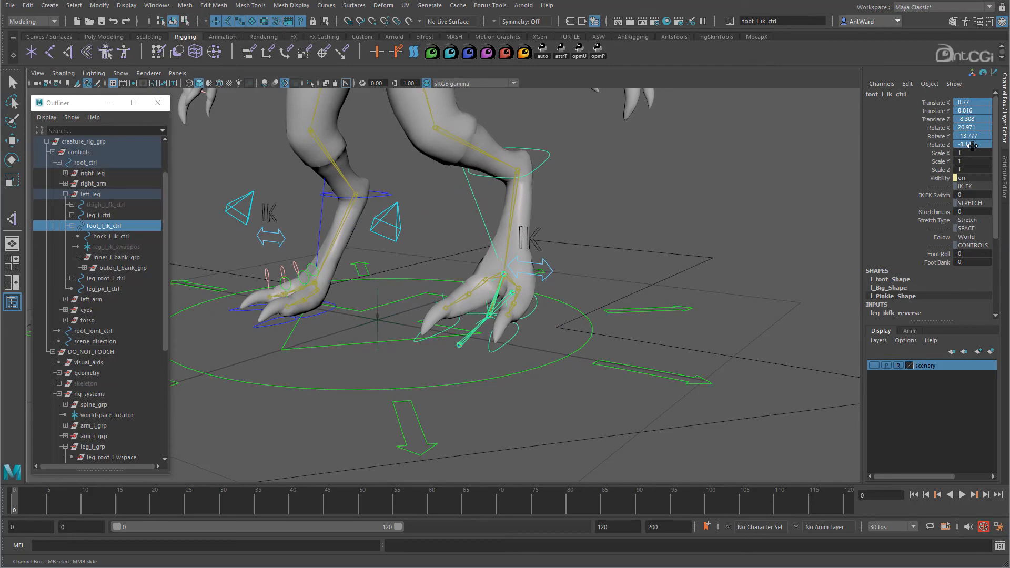
type("0")
key("Return")
left_click_drag(432, 354, 557, 358, "alt")
key("e")
left_click(577, 387)
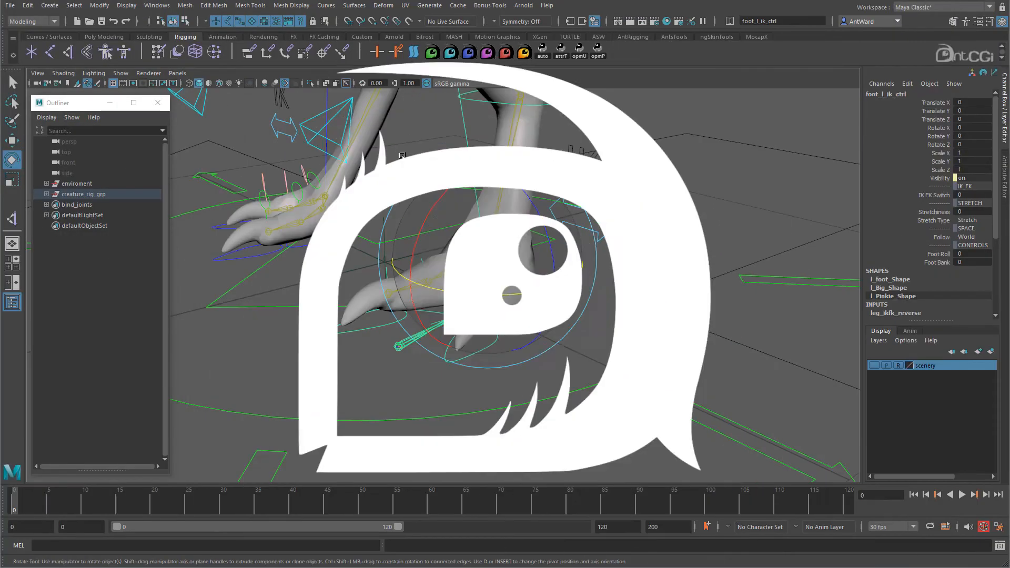
- Add keyable float attributes Heel_Twist, Toe_Twist and Toe_Tap to foot_l_ik_ctrl
left_click(100, 5)
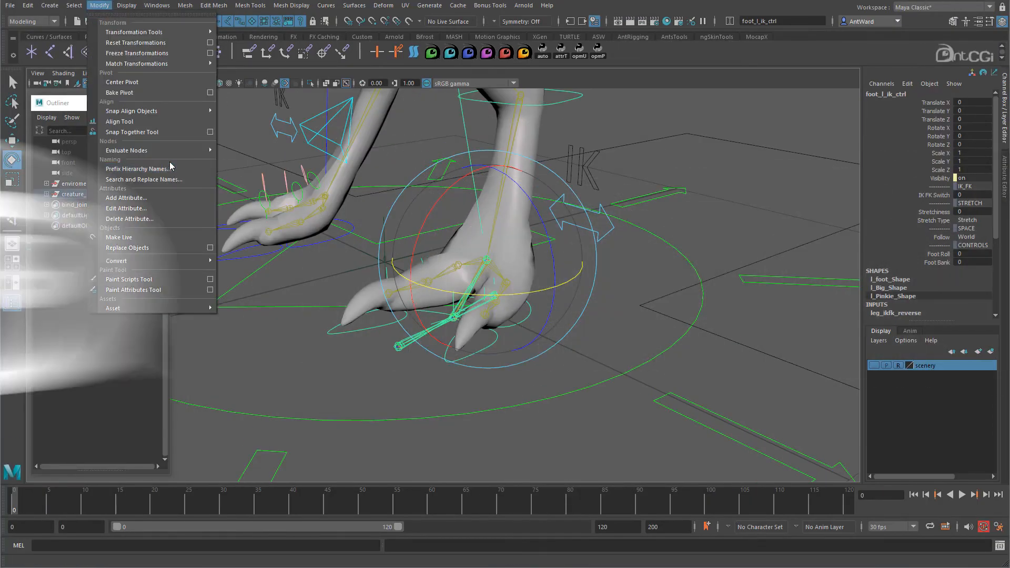
left_click(162, 198)
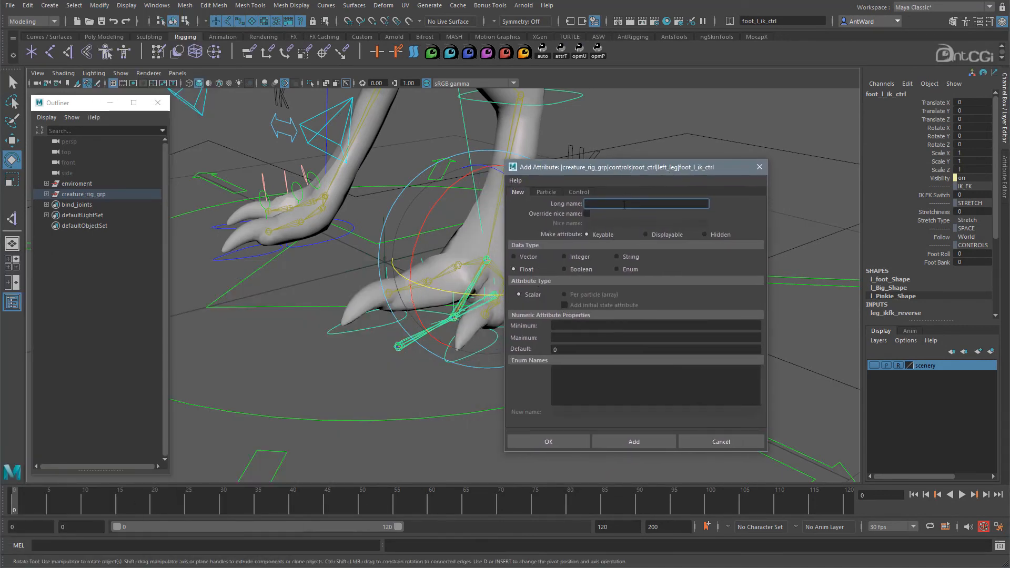
left_click(631, 444)
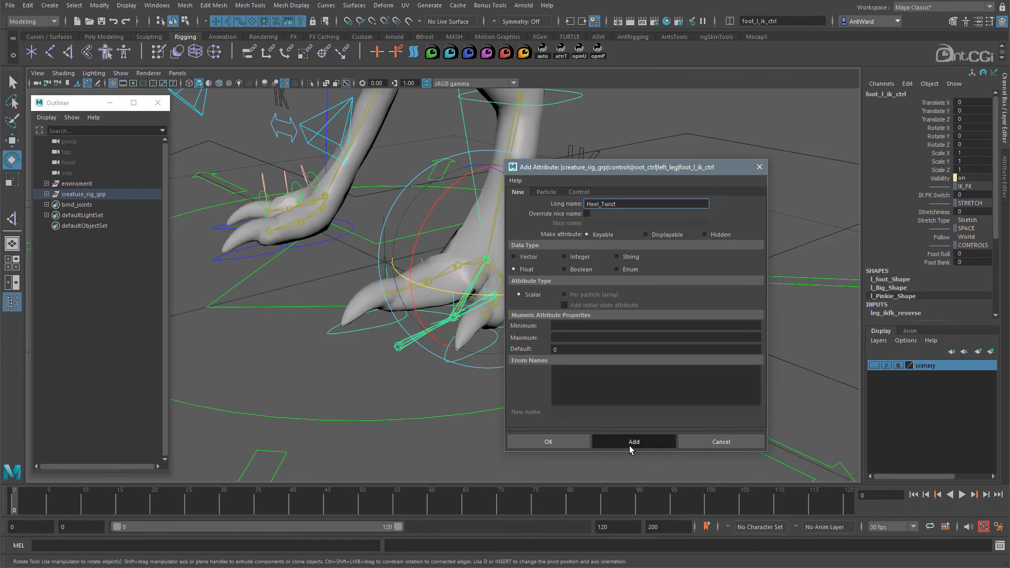
left_click(600, 441)
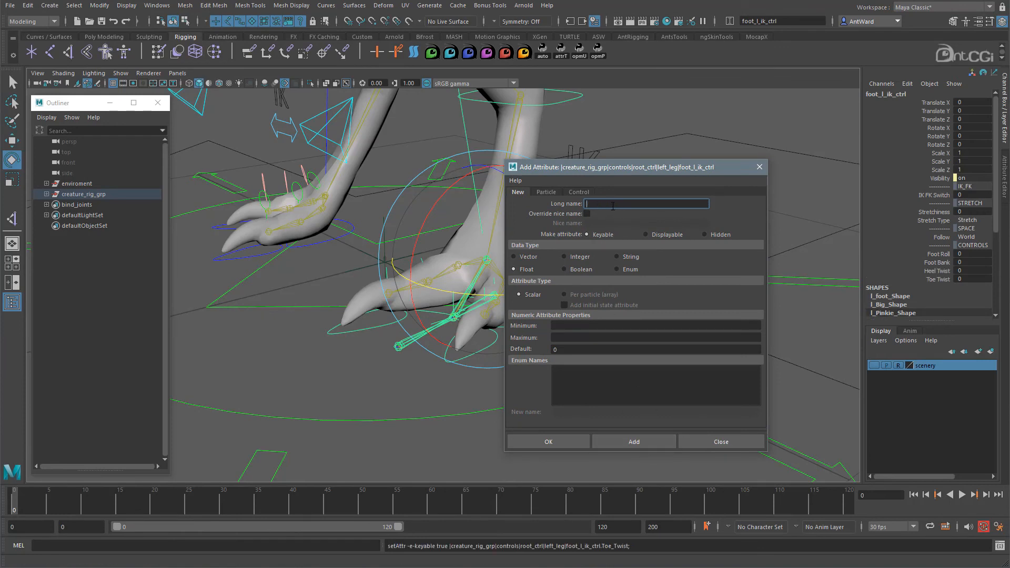
left_click(605, 441)
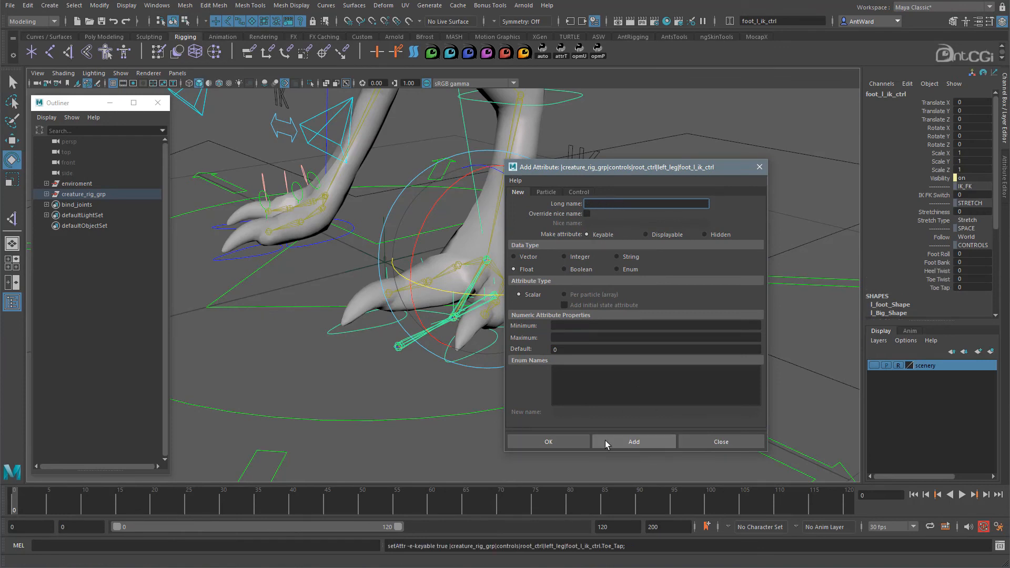
left_click(714, 443)
left_click_drag(943, 271, 942, 289)
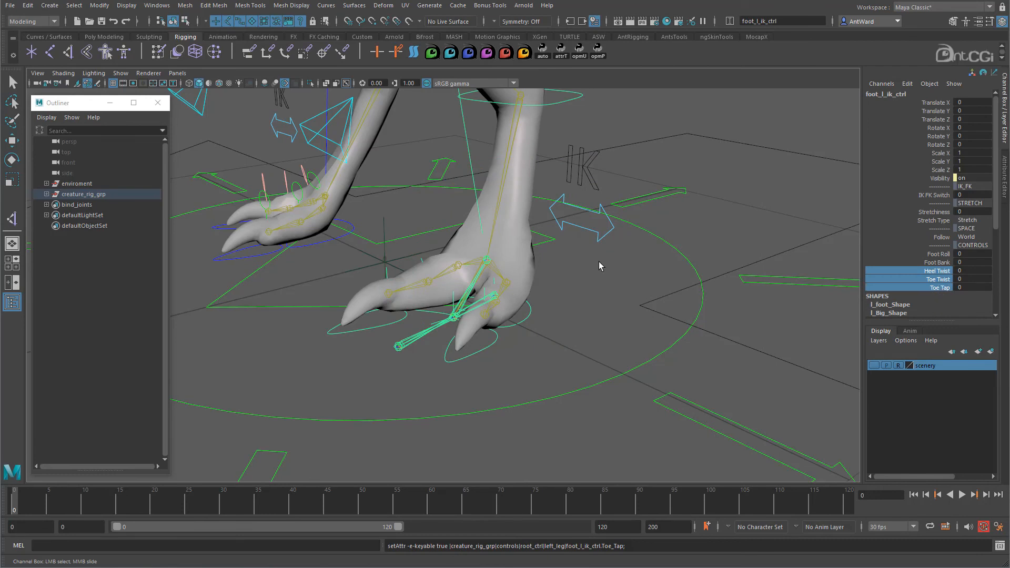
- Open the Connection Editor with foot_l_ik_ctrl as the source, and arrange it so the left foot stays in view
left_click(158, 6)
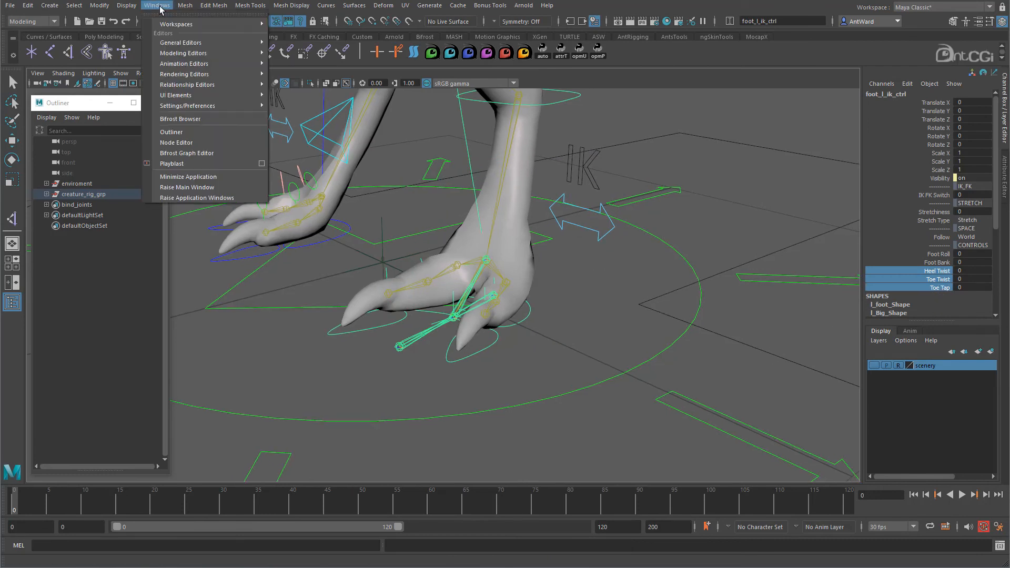
mouse_move(190, 43)
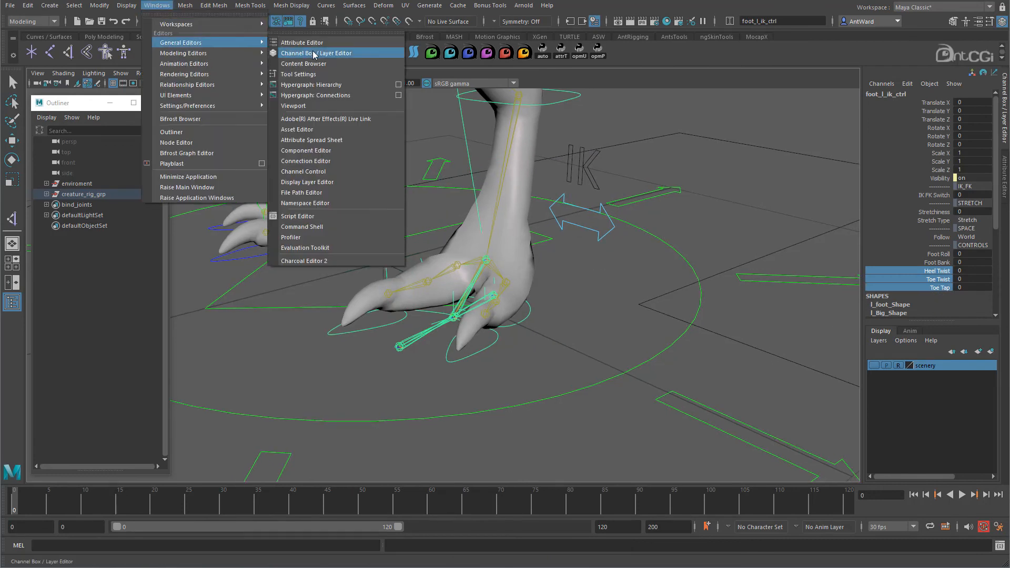
left_click(327, 168)
left_click_drag(358, 117, 314, 105)
left_click_drag(559, 259, 705, 322, "alt")
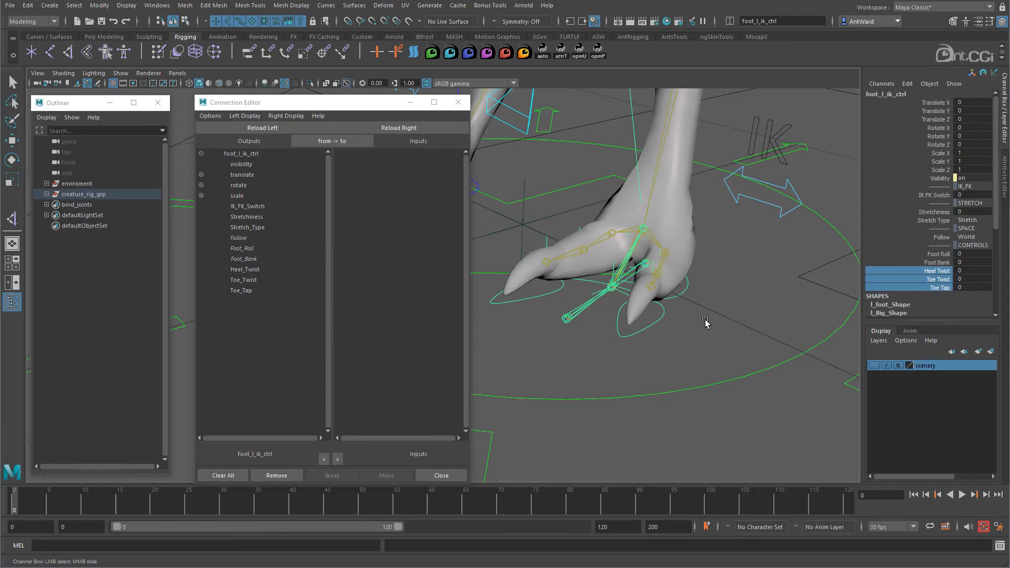
- Select foot_l_rev_heel, test-rotate it about Y to check the heel twist axis, and undo the rotation
left_click(705, 323)
left_click(646, 265)
key("e")
left_click_drag(646, 265, 797, 252)
key("ctrl+z")
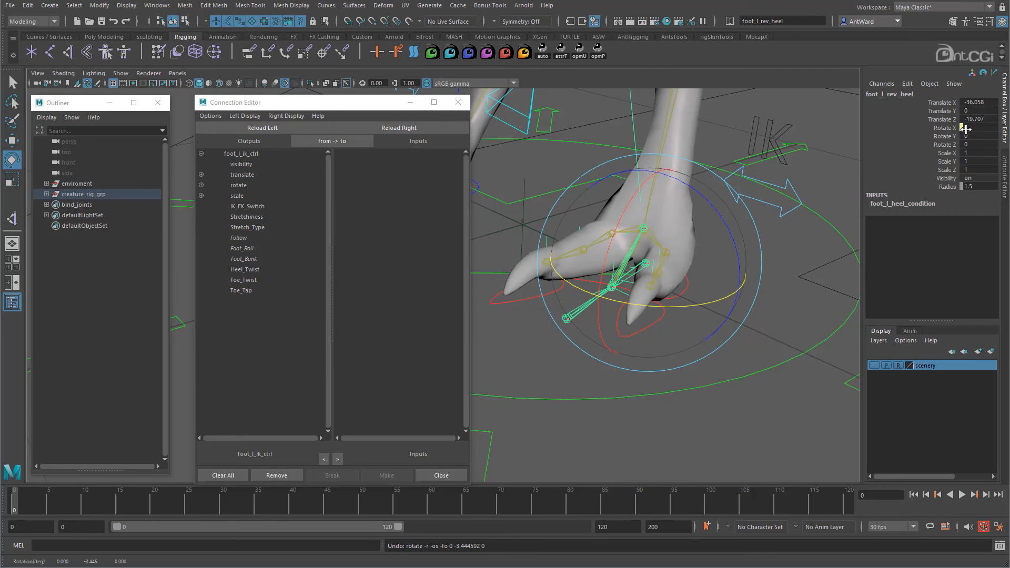
- Load foot_l_rev_heel as the connection target and connect foot_l_ik_ctrl's Heel_Twist to its rotateY
left_click(429, 136)
left_click(339, 185)
left_click(245, 271)
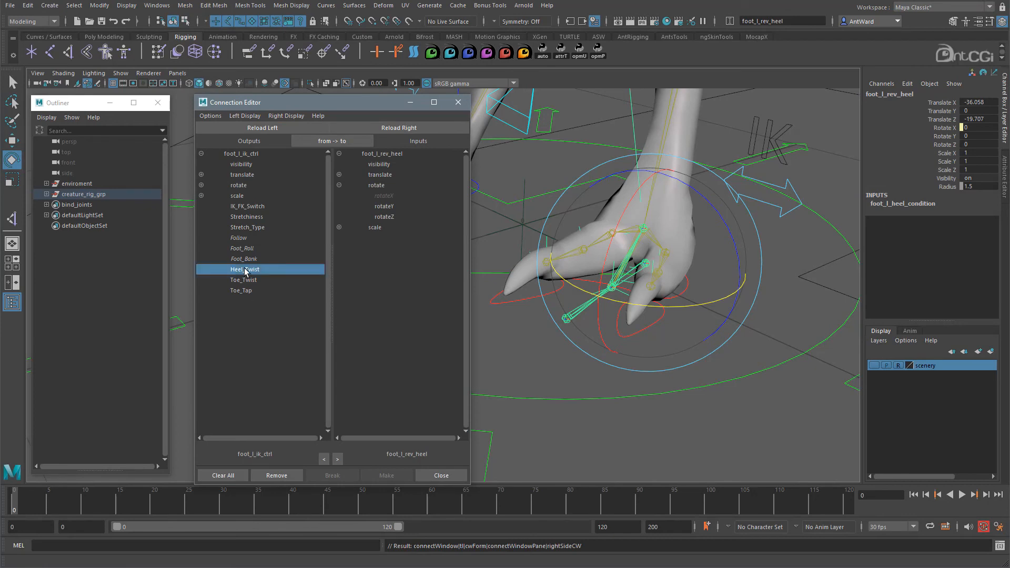
left_click(386, 207)
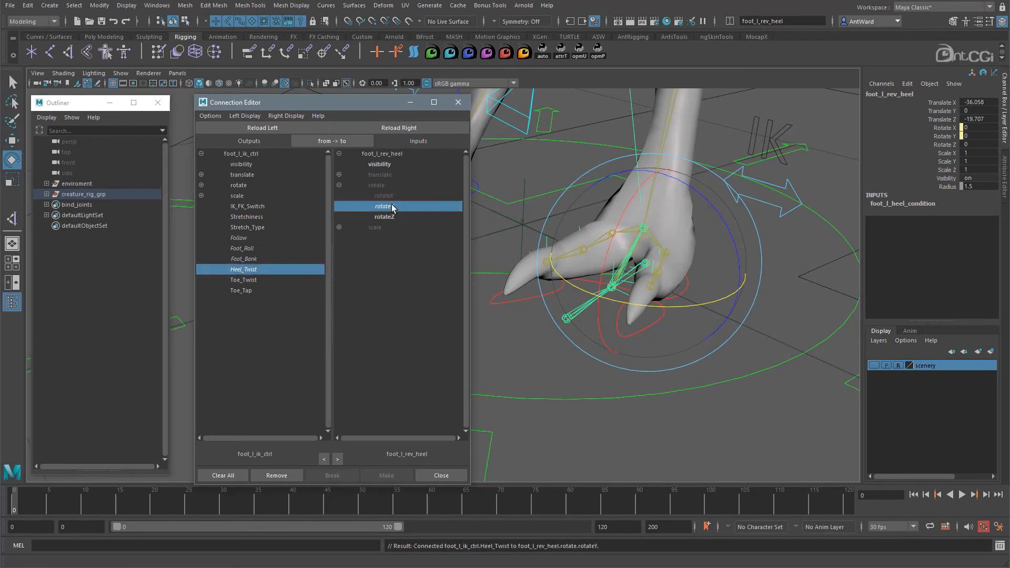
- Select foot_l_rev_toe, test-rotate it about Y to check the toe twist axis, and undo the rotation
left_click(735, 402)
left_click(567, 319)
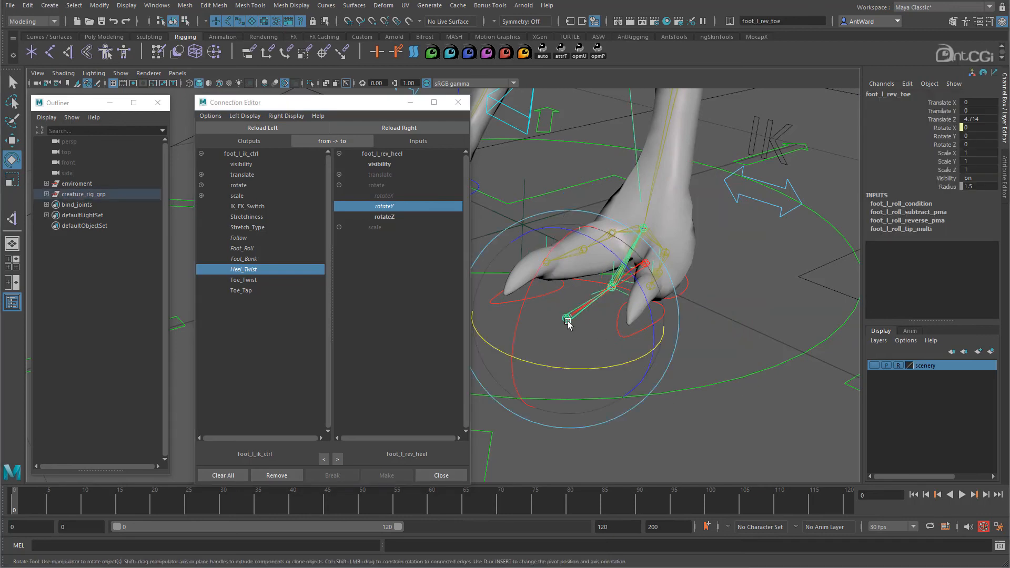
left_click_drag(634, 358, 629, 362)
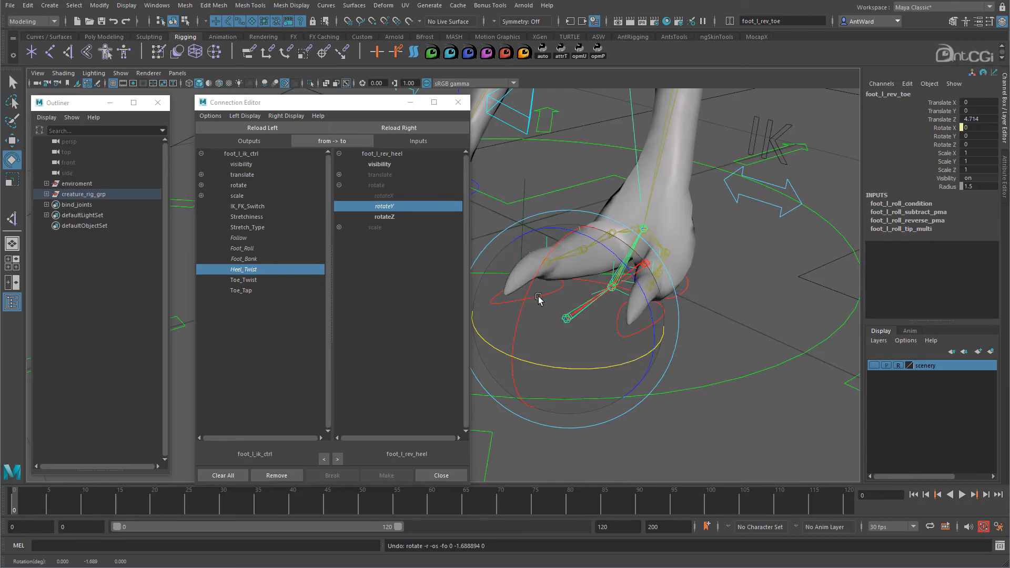
- Load foot_l_rev_toe as the connection target and connect foot_l_ik_ctrl's Toe_Twist to its rotateY
left_click(386, 127)
left_click(246, 281)
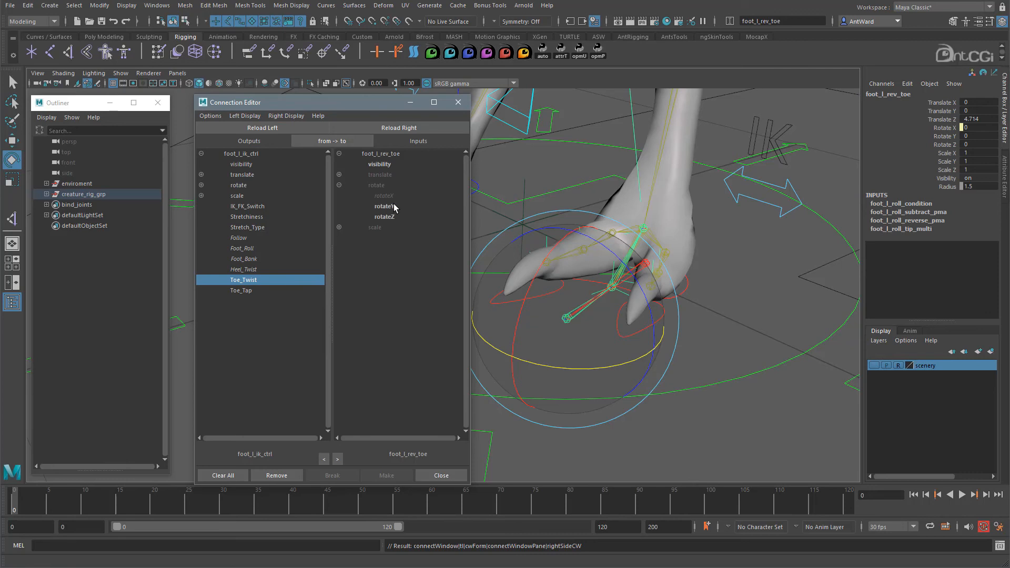
left_click(394, 208)
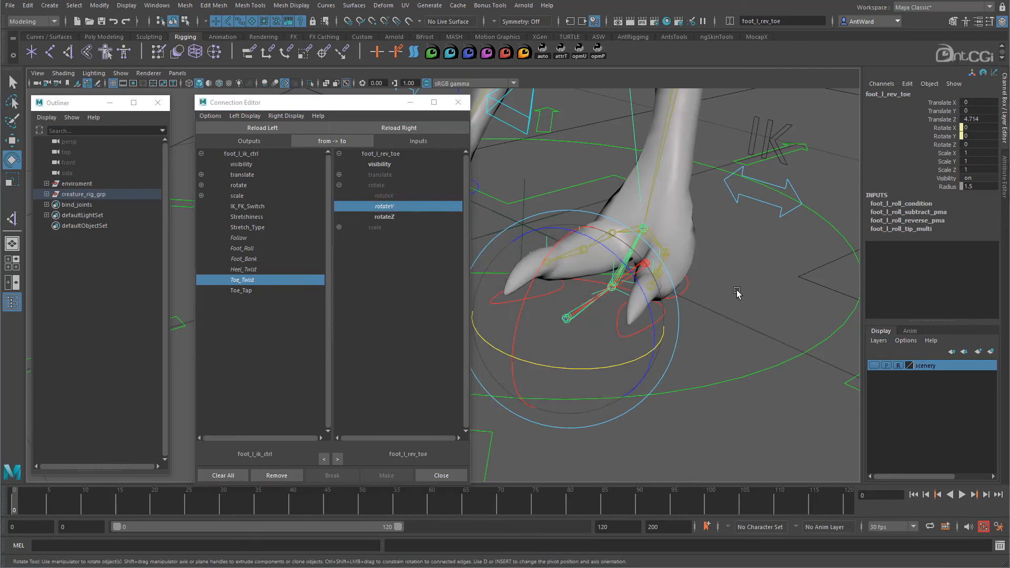
- Scrub Toe Twist, Heel Twist and Toe Tap on foot_l_ik_ctrl to test them, undoing each change
left_click(684, 290)
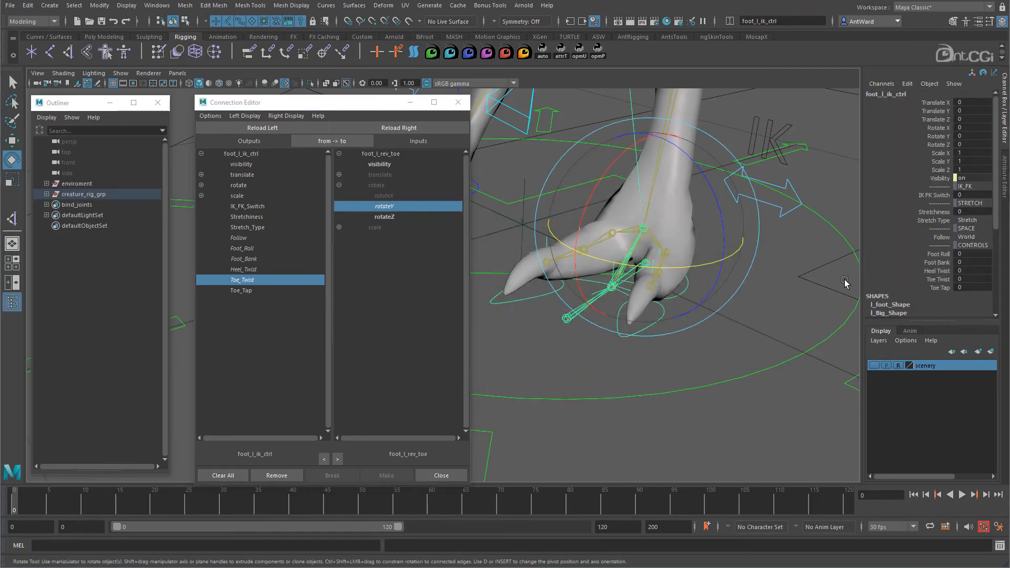
left_click(940, 280)
middle_click_drag(699, 327, 622, 326)
key("ctrl+z")
left_click(940, 271)
mouse_move(694, 314)
middle_mouse_down()
mouse_move(717, 316)
mouse_move(611, 317)
mouse_move(713, 314)
middle_mouse_up()
key("ctrl+z")
left_click(939, 288)
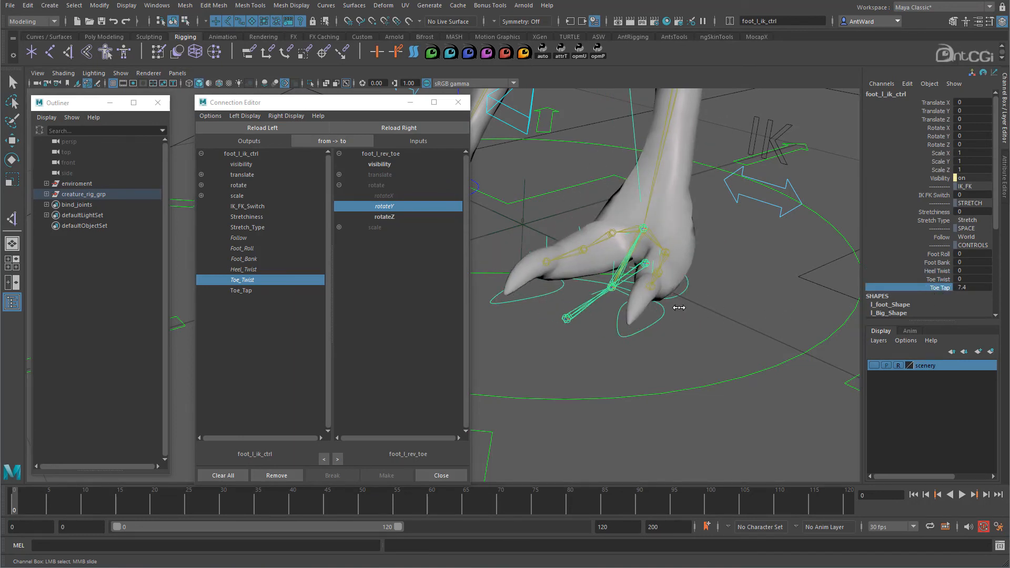
key("ctrl+z")
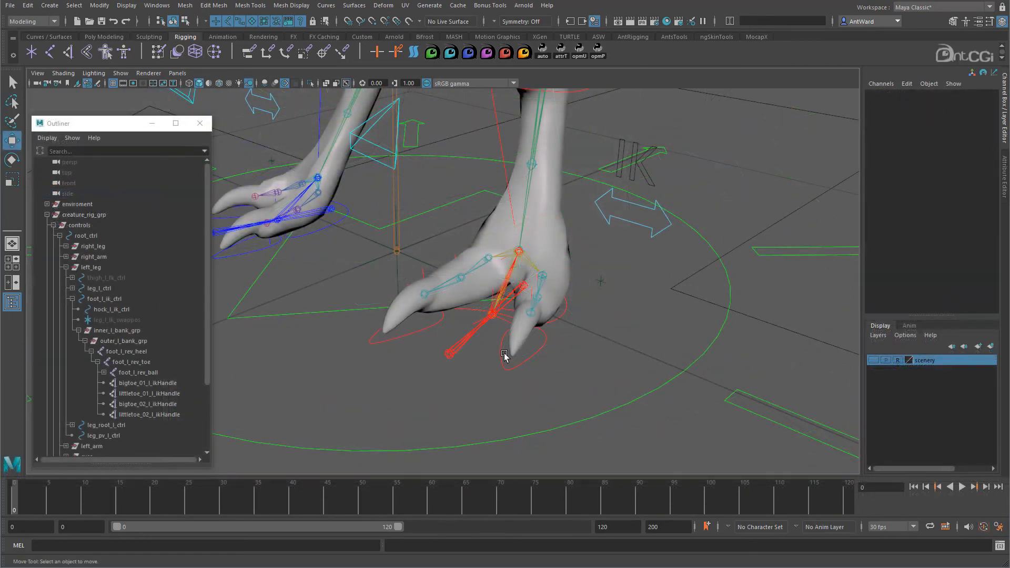
- Test-lift bigtoe_02_l_ikHandle and littletoe_02_l_ikHandle, undo the moves, and run opmP to zero the handles' transforms
left_click_drag(146, 406, 147, 415)
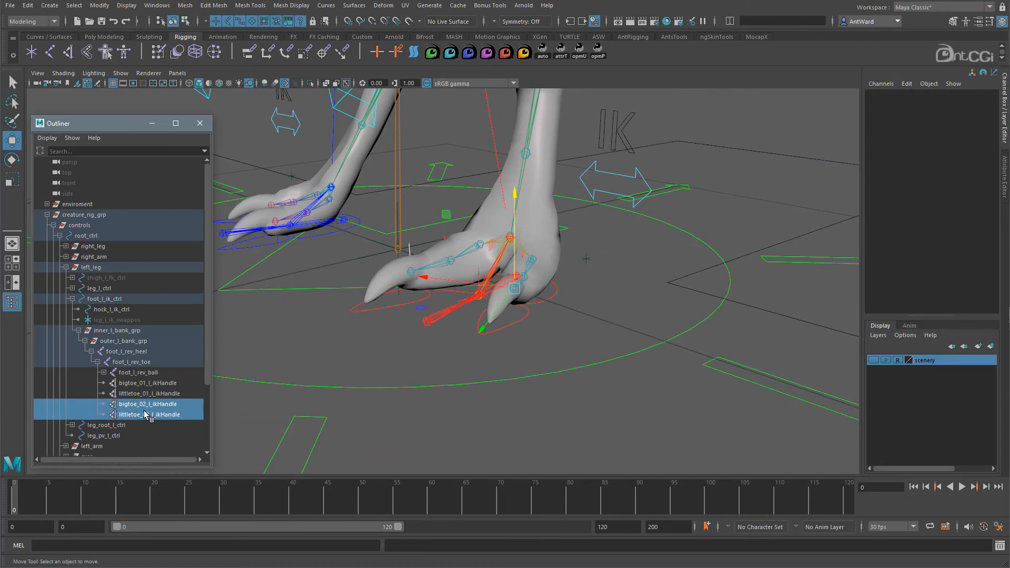
left_click_drag(517, 224, 516, 199)
left_click_drag(466, 307, 440, 303, "alt")
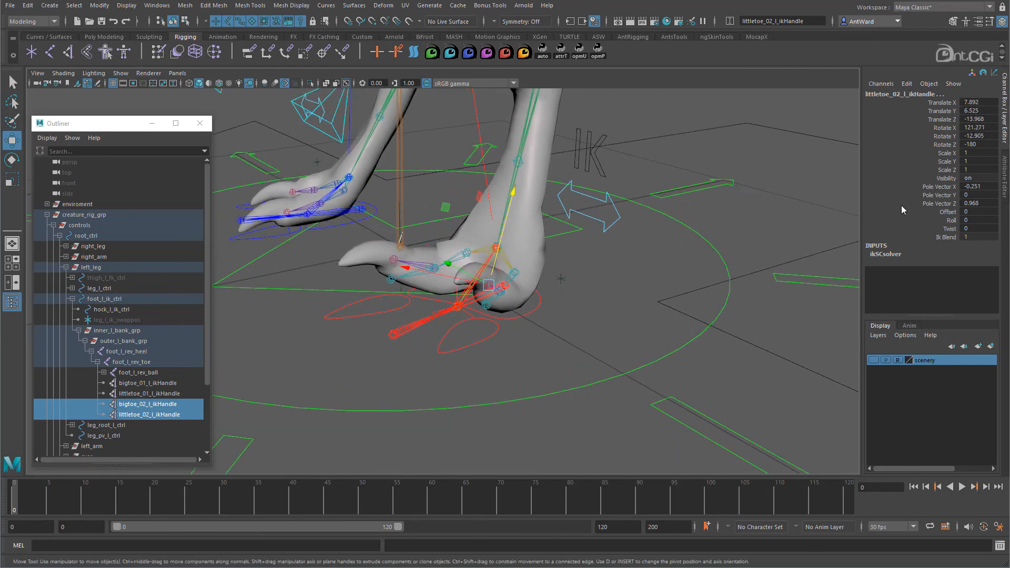
key("ctrl+z")
key("ctrl+z")
key("ctrl+z")
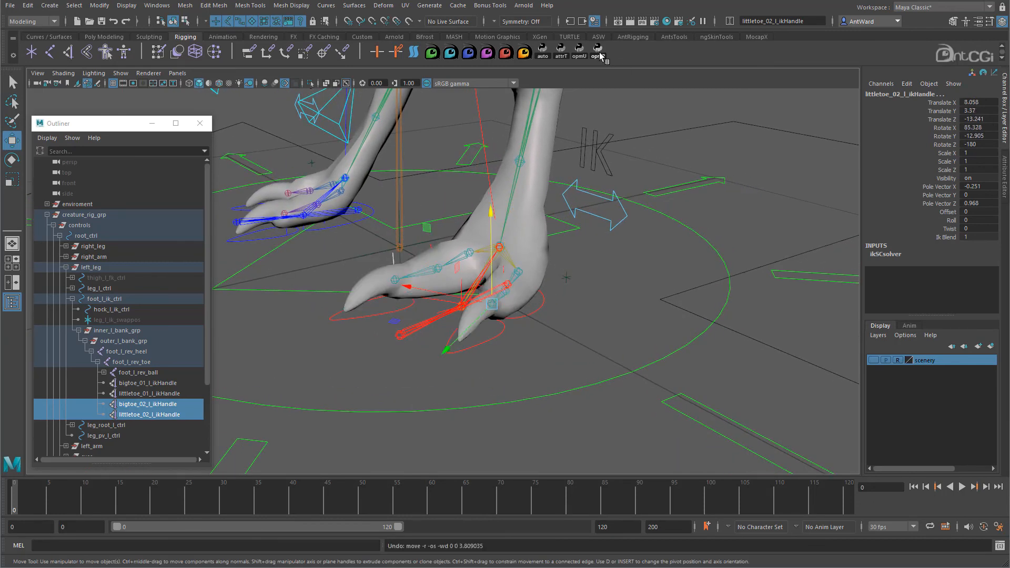
left_click(599, 53)
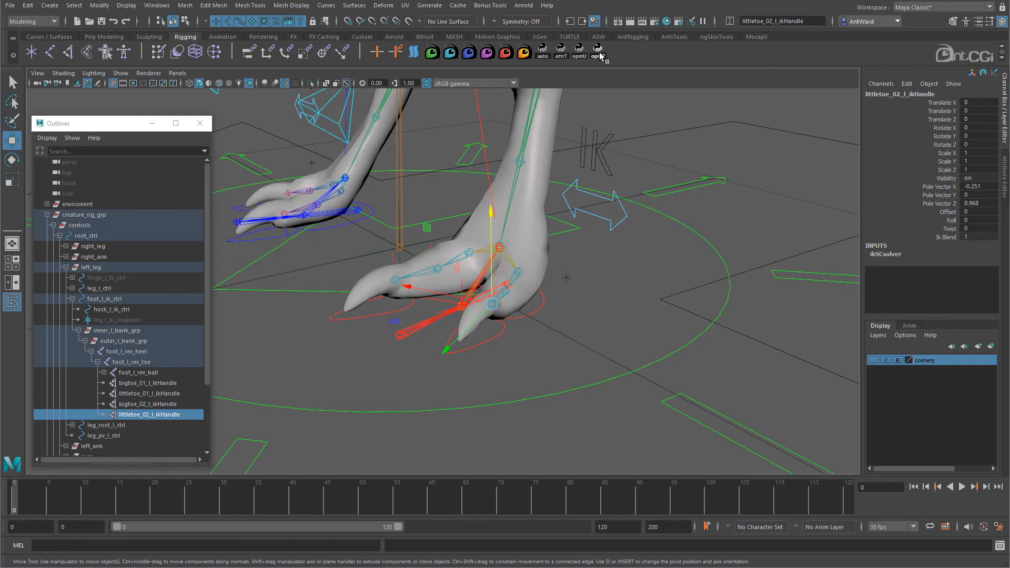
- Load bigtoe_02_l_ikHandle and littletoe_02_l_ikHandle as targets in the Connection Editor and expose their translate channels
left_click_drag(541, 354, 567, 351, "alt")
left_click(156, 405, "ctrl")
middle_click_drag(609, 273, 575, 274, "alt")
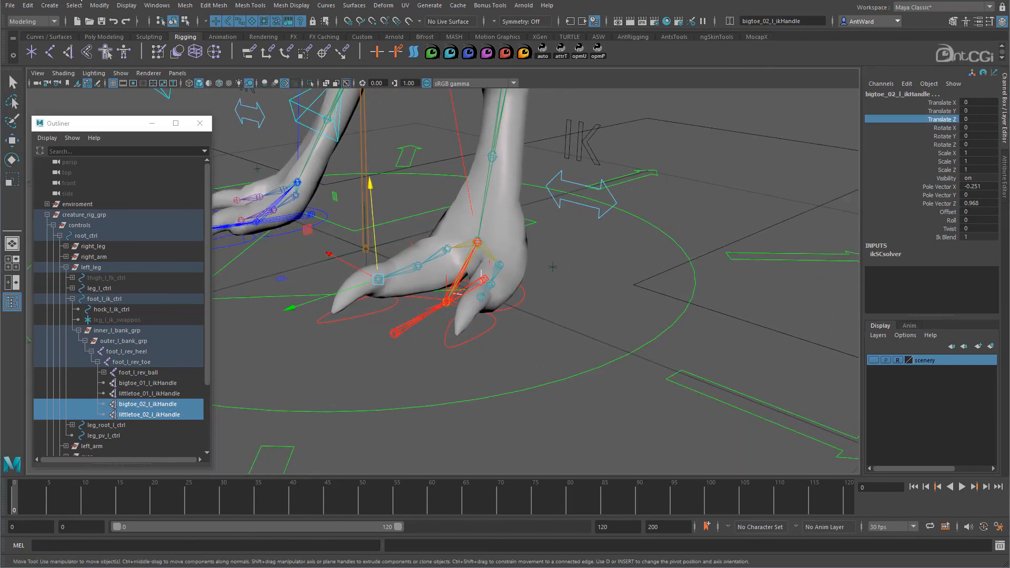
left_click(157, 5)
mouse_move(192, 37)
left_click(316, 167)
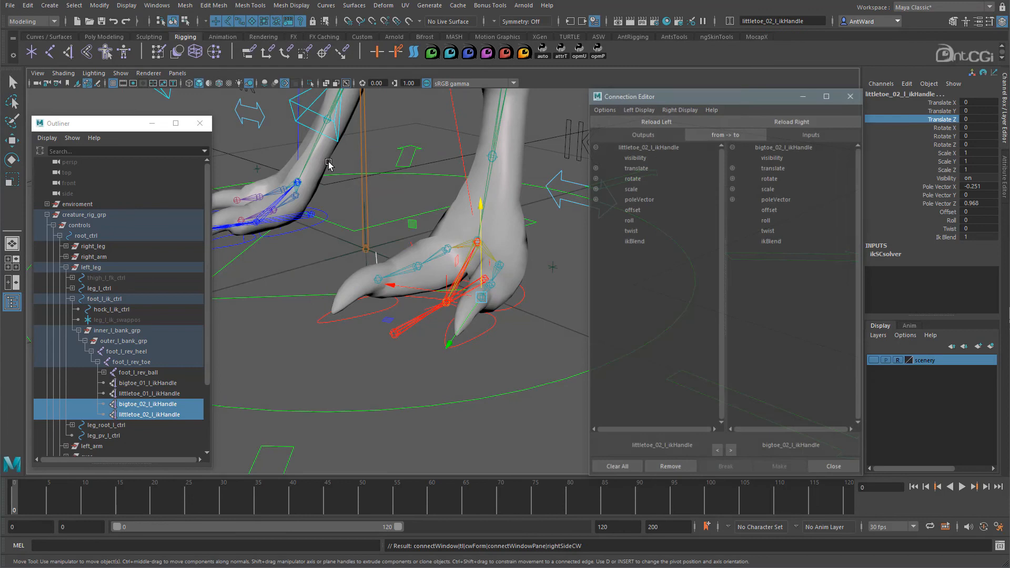
left_click(792, 121)
left_click(732, 167)
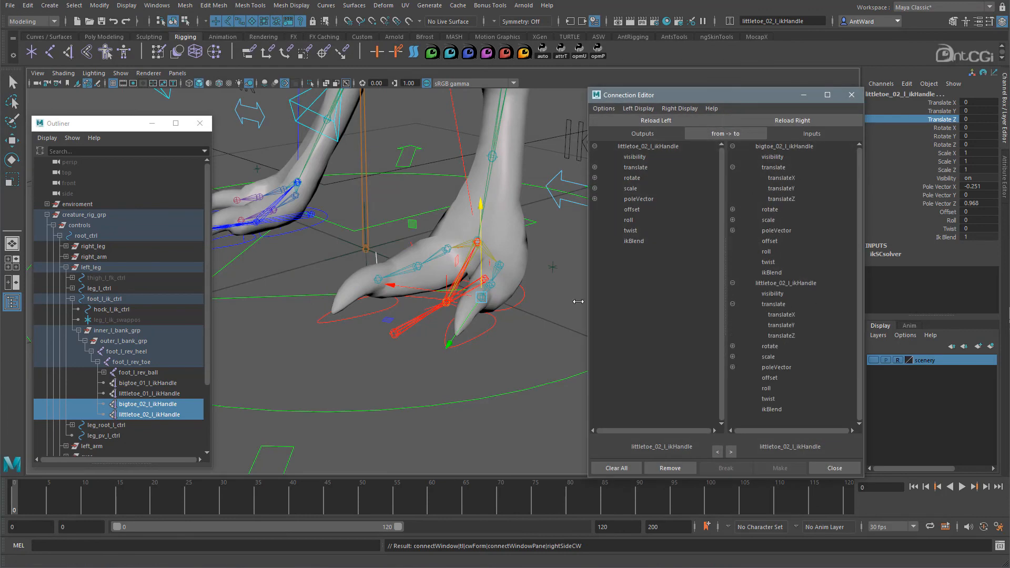
- Load foot_l_ik_ctrl as the connection source and connect its Toe_Tap to translateZ of both toe IK handles
left_click(525, 297)
left_click(678, 121)
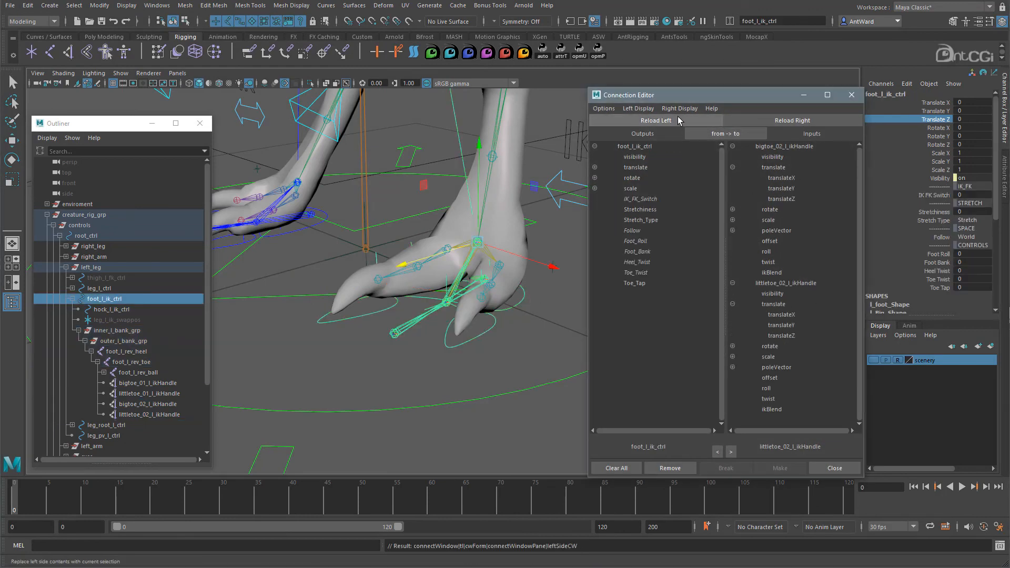
left_click(636, 284)
left_click(784, 200)
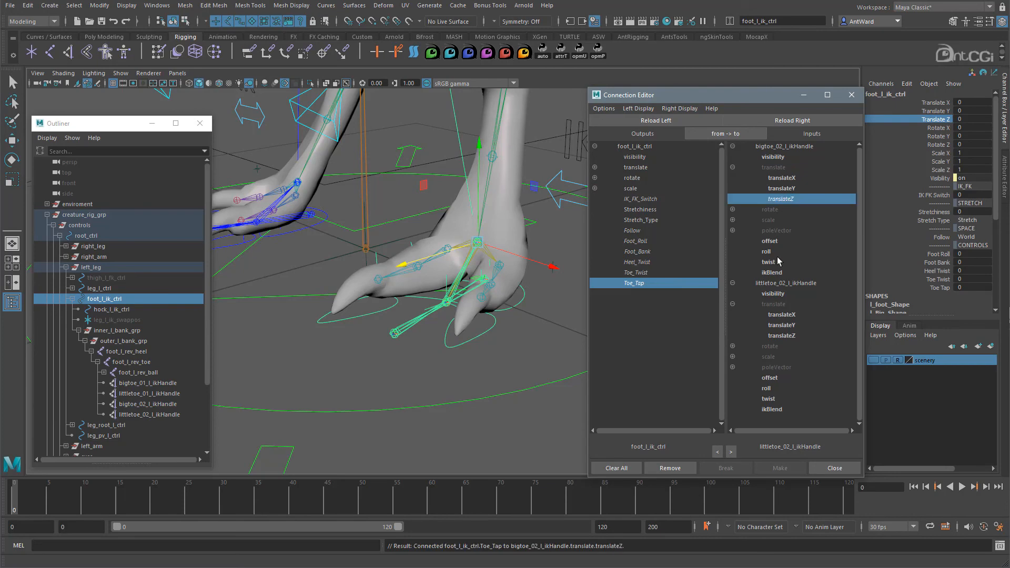
left_click(792, 336)
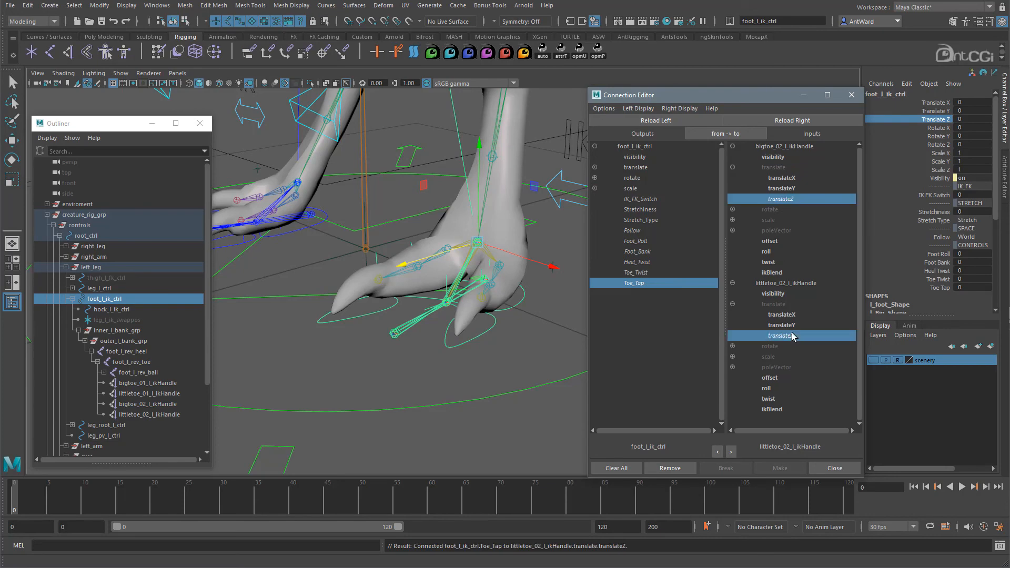
left_click(857, 98)
- Scrub Toe Tap on foot_l_ik_ctrl to test the toe movement from several angles, and undo the change
middle_click_drag(527, 363, 556, 361, "alt")
left_click_drag(556, 361, 564, 309, "alt")
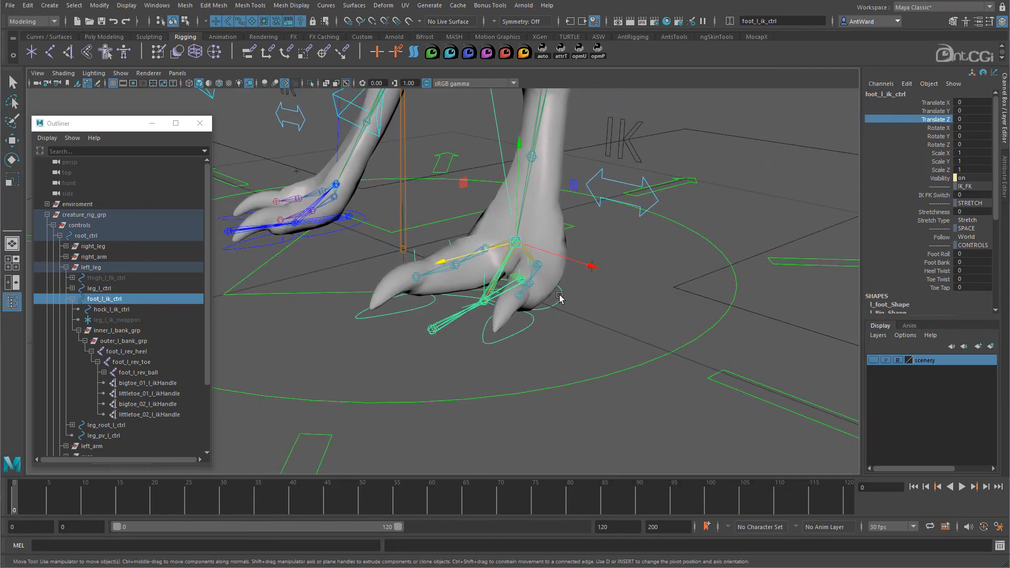
left_click(927, 288)
middle_click_drag(640, 295, 592, 302)
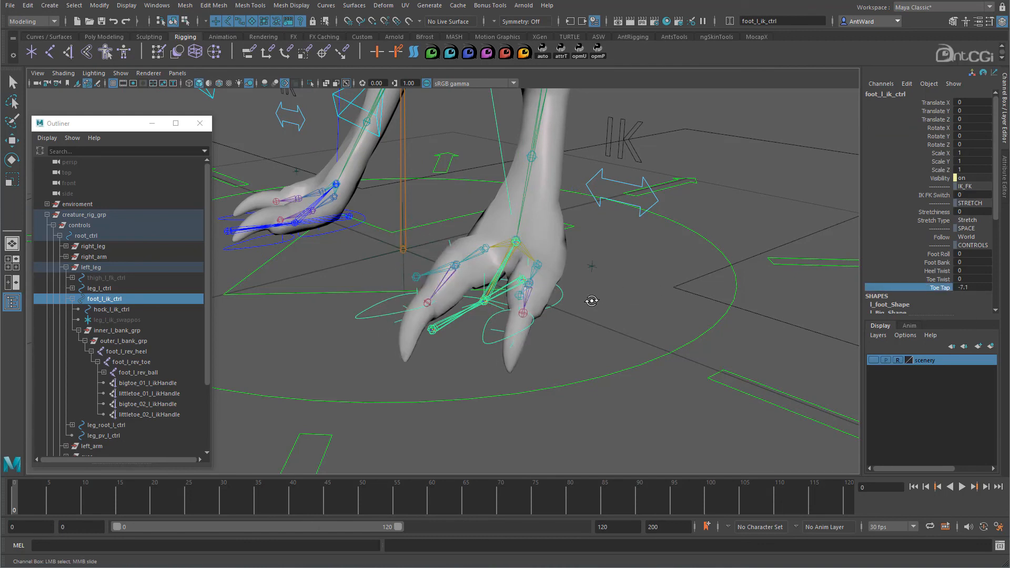
left_click_drag(592, 301, 609, 321, "alt")
key("ctrl+z")
left_click_drag(445, 345, 459, 337, "alt")
middle_click_drag(558, 341, 528, 317, "alt")
mouse_move(528, 317)
left_mouse_down("alt")
mouse_move(564, 302)
mouse_move(527, 314)
left_mouse_up("alt")
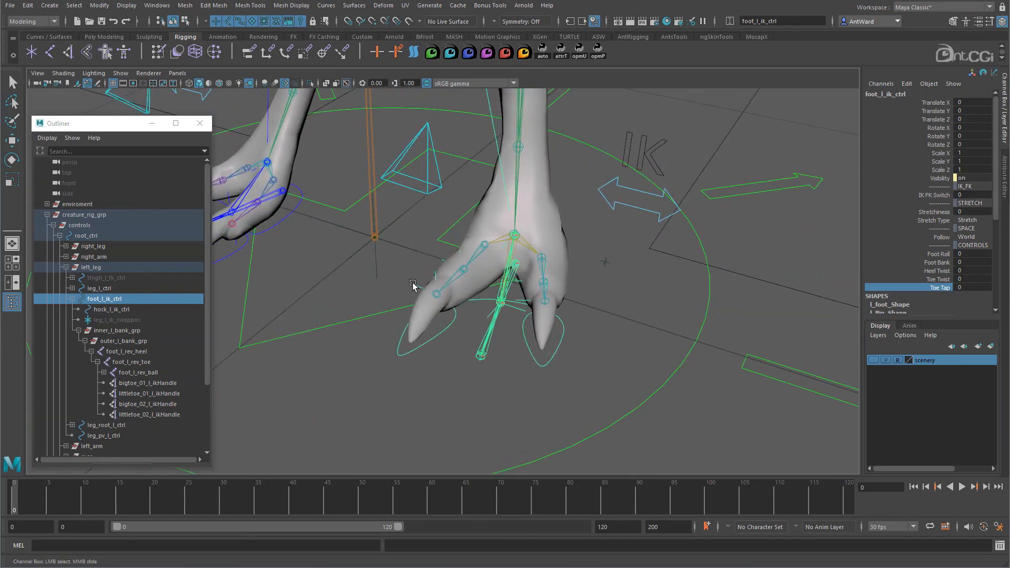
- Test-move bigtoe_02_l_ikHandle sideways to check the big toe's side-to-side motion, and undo the move
left_click(413, 285)
key("w")
left_click_drag(419, 288, 433, 288)
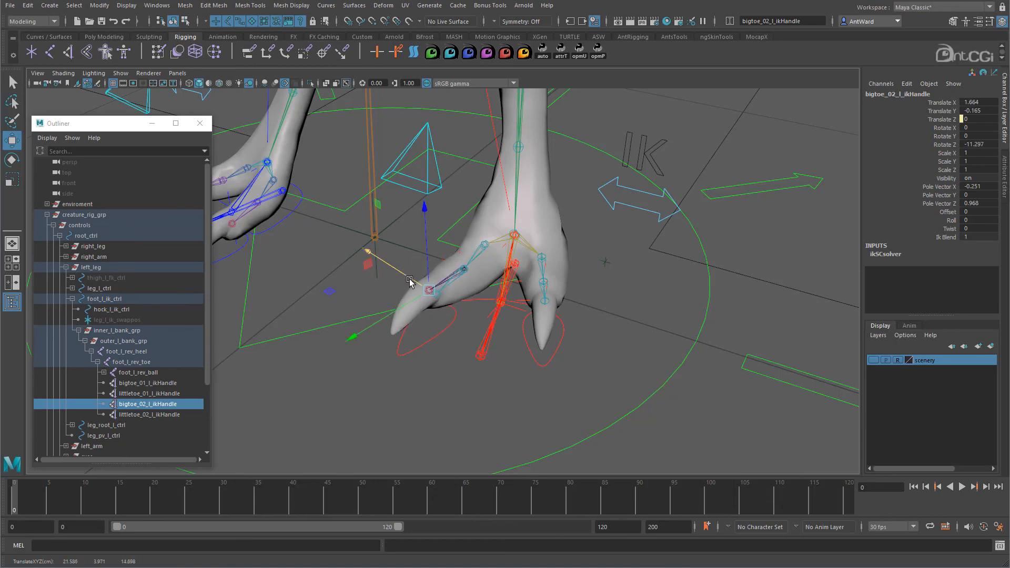
left_click_drag(416, 315, 394, 316, "alt")
key("ctrl+z")
left_click_drag(515, 344, 558, 334, "alt")
- Hide the Rig Systems and Skeleton through root_ctrl's debug attributes
left_click_drag(706, 325, 706, 325)
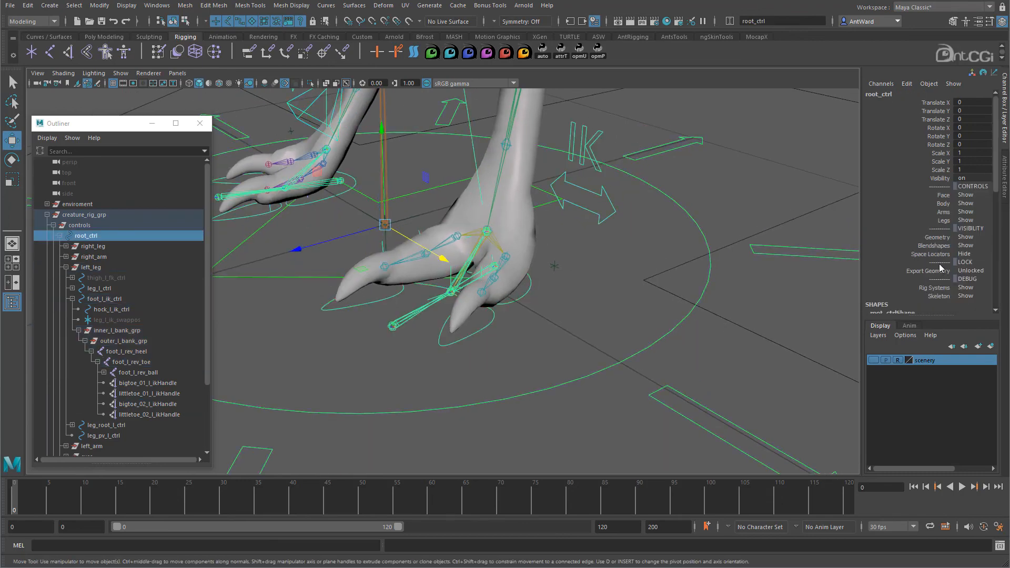
left_click_drag(940, 288, 939, 296)
middle_click_drag(702, 312, 593, 311)
mouse_move(591, 307)
left_mouse_down("alt")
mouse_move(532, 298)
mouse_move(547, 310)
mouse_move(596, 304)
left_mouse_up("alt")
- Select foot_l_ik_ctrl and scrub its Foot Roll to test the reverse foot
left_click(534, 278)
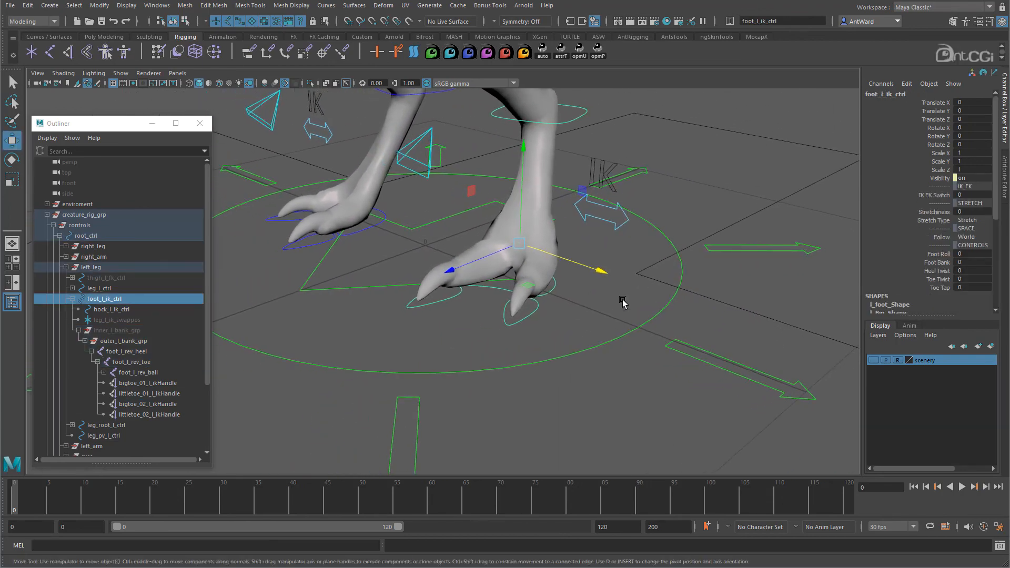
left_click(946, 256)
middle_click_drag(947, 256, 536, 286)
- Set leg_l_ctrl's IK FK Switch to 0.5 and change both left big toe joints' parent constraint Interp Type to Shortest
left_click_drag(684, 279, 640, 279, "alt")
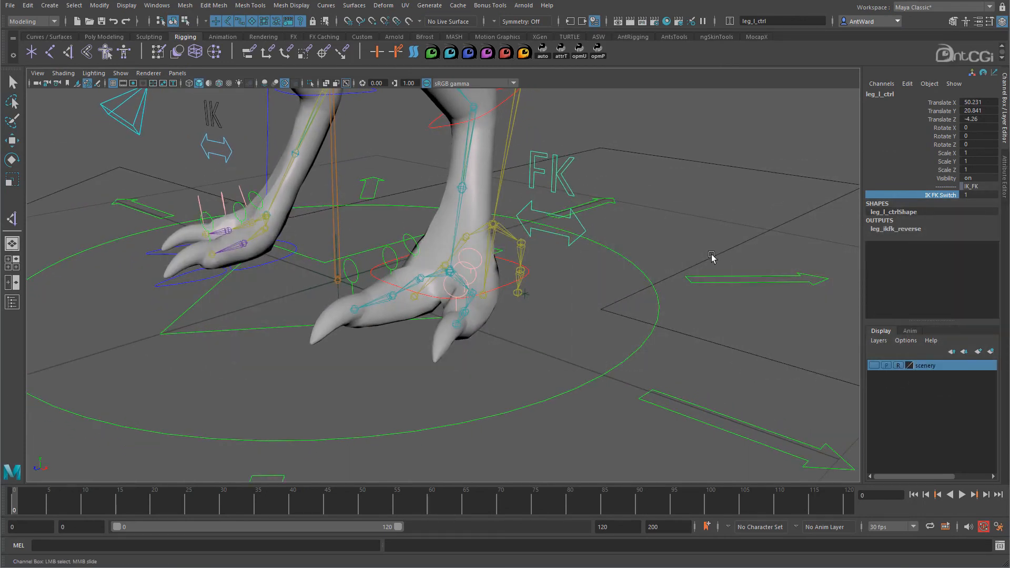
middle_click_drag(711, 255, 709, 254)
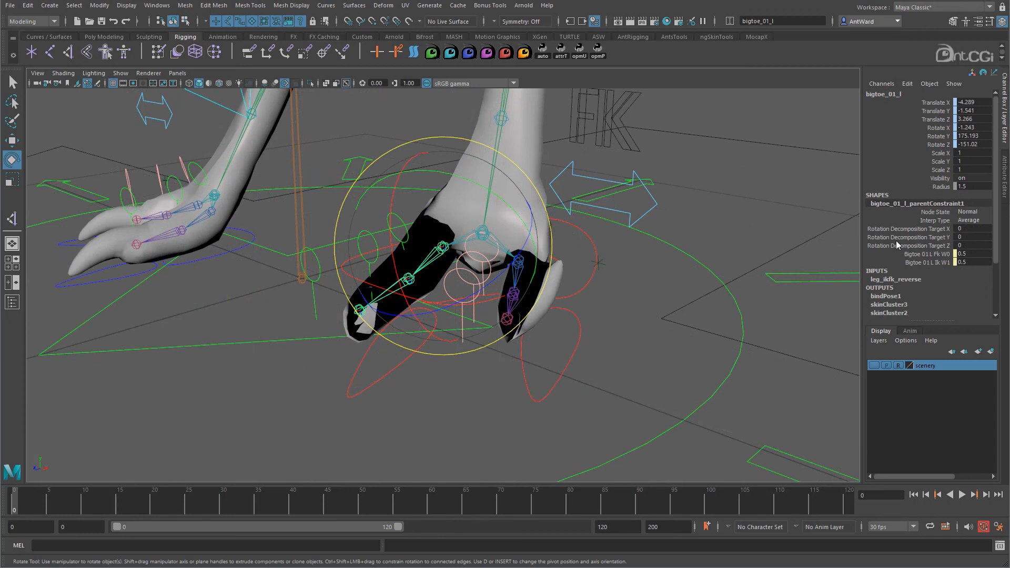
left_click(971, 220)
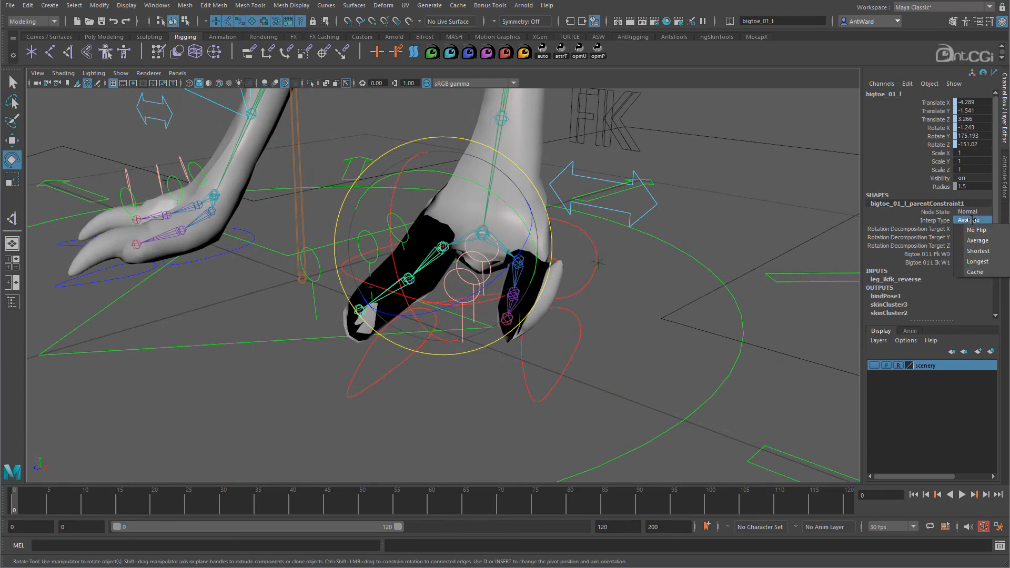
left_click(978, 251)
left_click(634, 298)
left_click(410, 279)
left_click(971, 220)
left_click(975, 252)
left_click(652, 279)
- Set the parent constraint Interp Type of littletoe_01_l and littletoe_02_l to Shortest
left_click(521, 261)
left_click(971, 220)
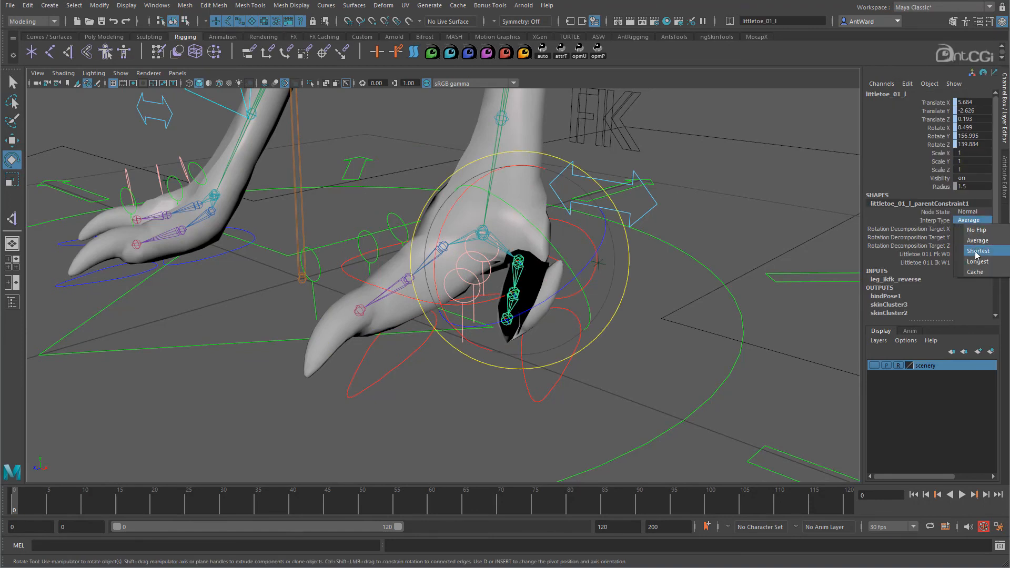
left_click(975, 252)
left_click(653, 279)
left_click(513, 293)
left_click(971, 220)
left_click(975, 252)
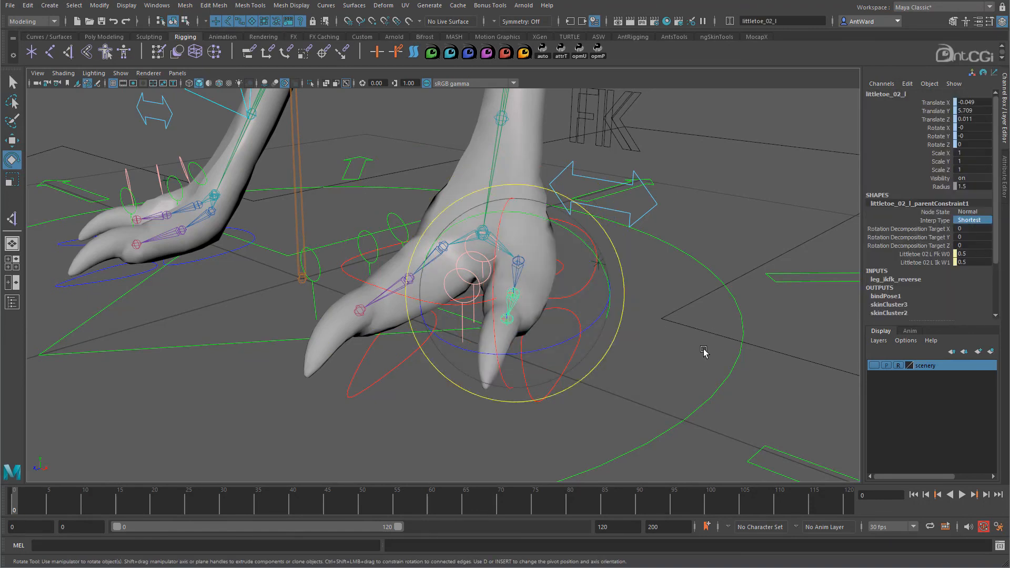
- Select leg_l_ctrl and scrub its IK FK Switch to check how the toes blend
left_click_drag(705, 352, 656, 349, "alt")
left_click(613, 215)
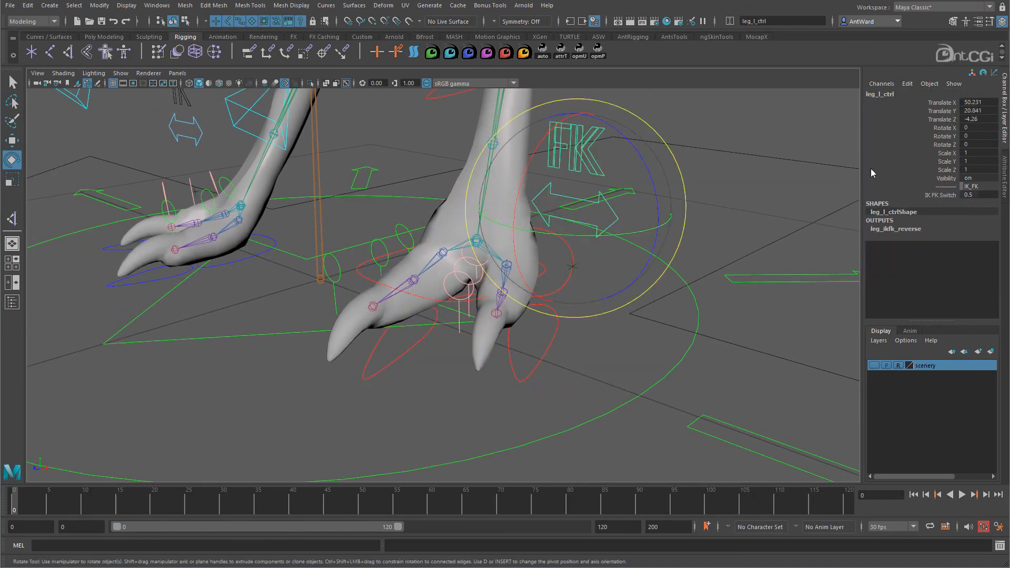
left_click(929, 194)
left_click_drag(720, 305, 657, 299, "alt")
mouse_move(648, 295)
middle_mouse_down()
mouse_move(660, 296)
mouse_move(647, 295)
middle_mouse_up()
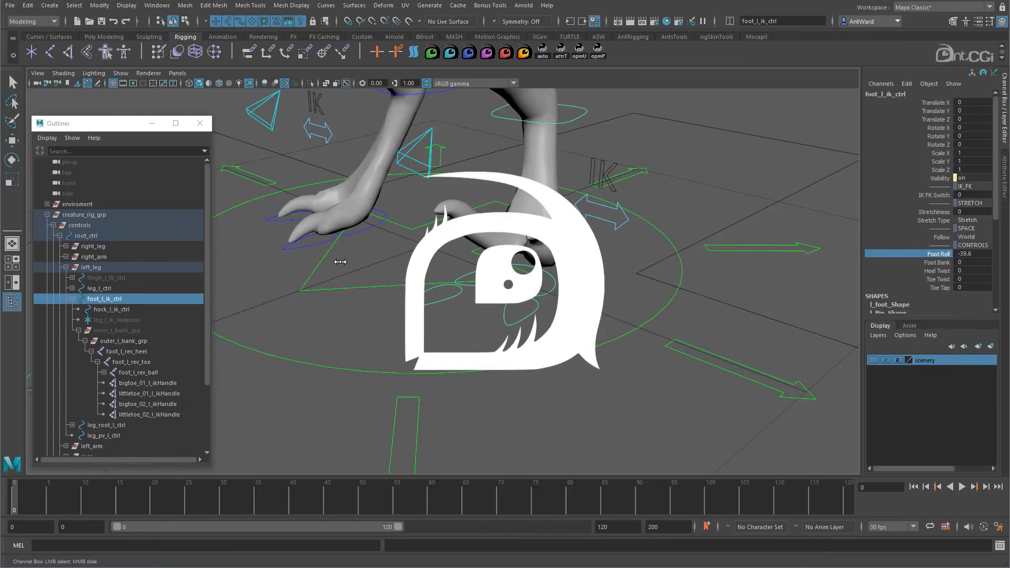
- Scrub Foot Roll and Foot Bank on foot_l_ik_ctrl to test them, undoing the changes
middle_click_drag(336, 274, 535, 287)
left_click(935, 264)
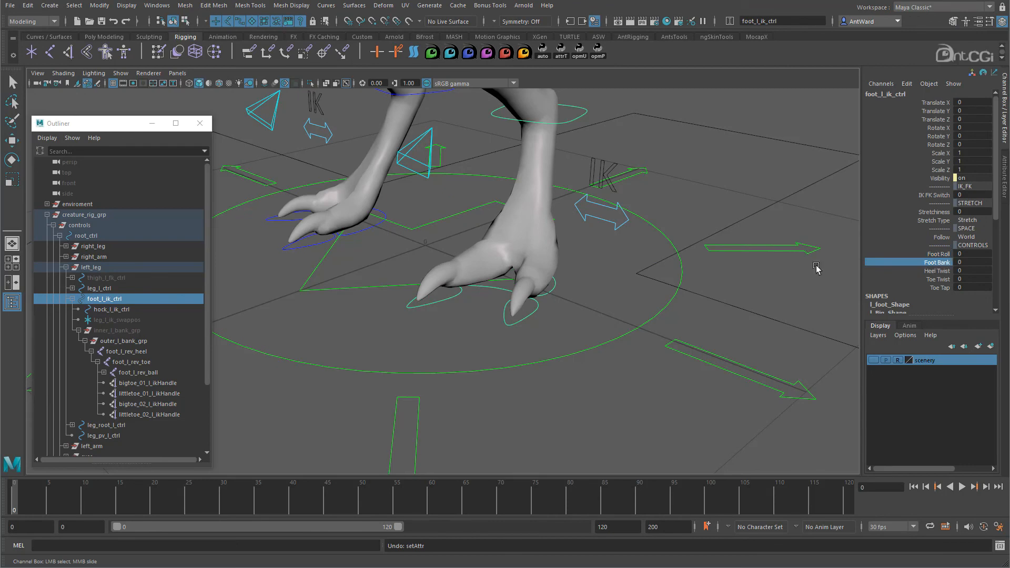
left_click_drag(585, 270, 617, 271, "alt")
middle_click_drag(606, 271, 787, 271)
key("ctrl+z")
key("ctrl+z")
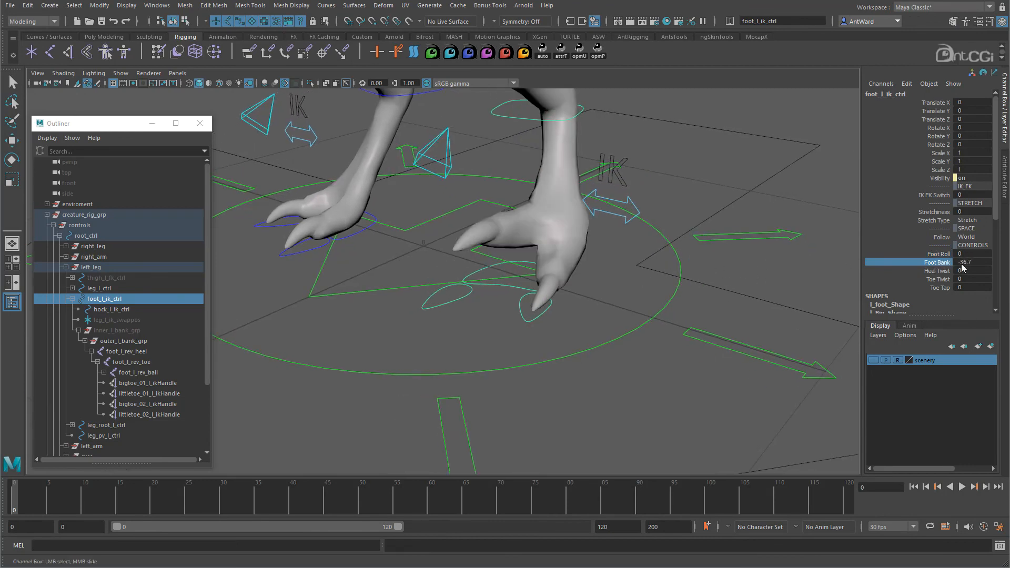
middle_click_drag(570, 263, 827, 282)
- Scrub Toe Twist and Toe Tap on foot_l_ik_ctrl to test them, undoing each change
left_click(939, 280)
middle_click_drag(695, 286, 827, 308)
key("ctrl+z")
left_click(940, 288)
middle_click_drag(591, 293, 632, 288)
key("ctrl+z")
left_click_drag(562, 289, 632, 294, "alt")
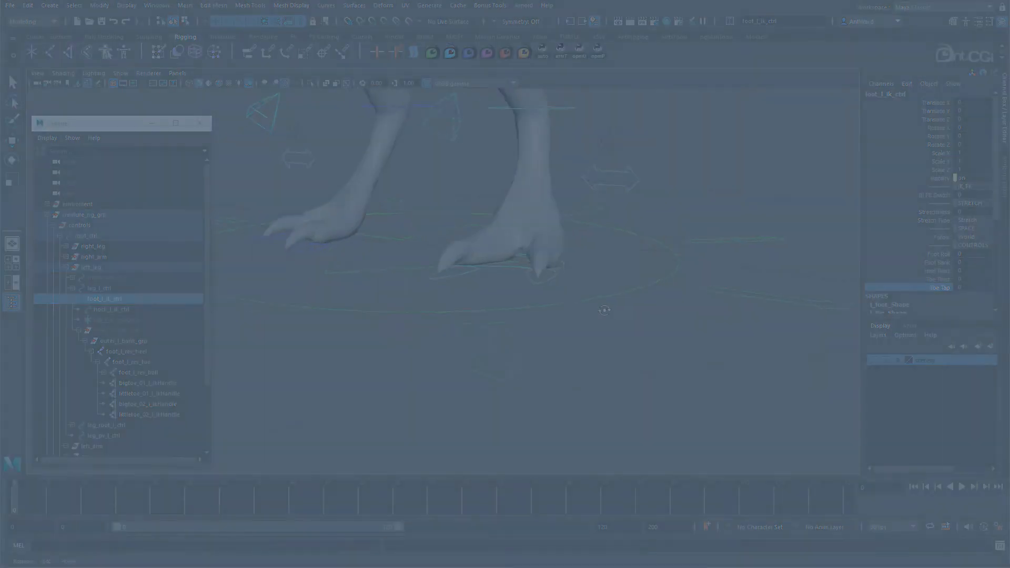